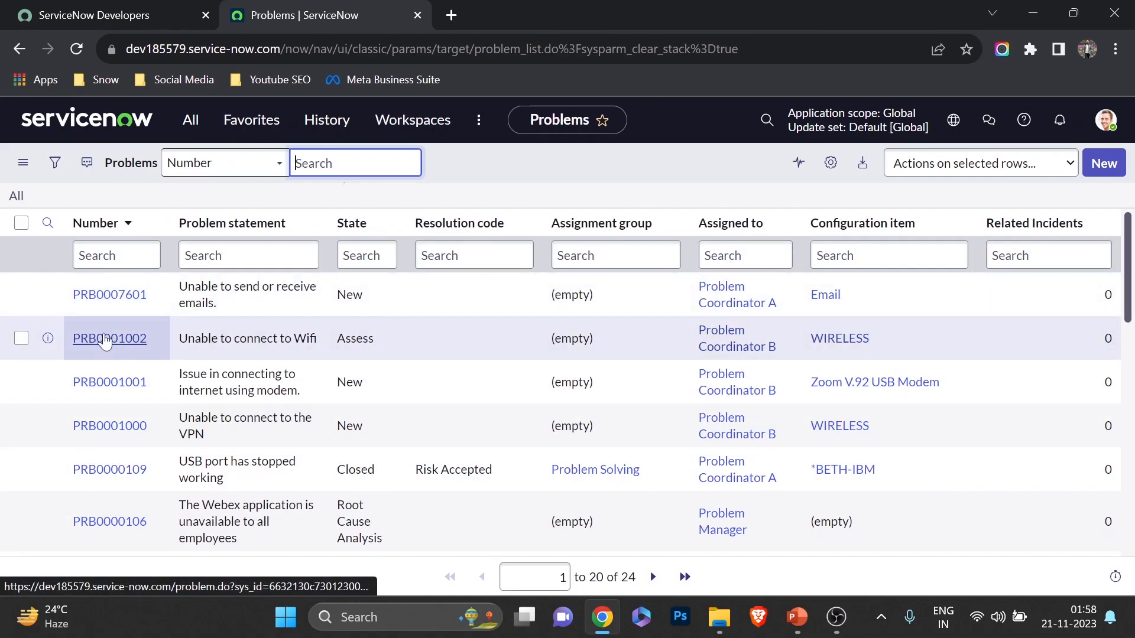
Open problem PRB0001002 in a separate tab and examine its form fields and its related Problem Tasks list
middle_click(105, 343)
left_click(534, 13)
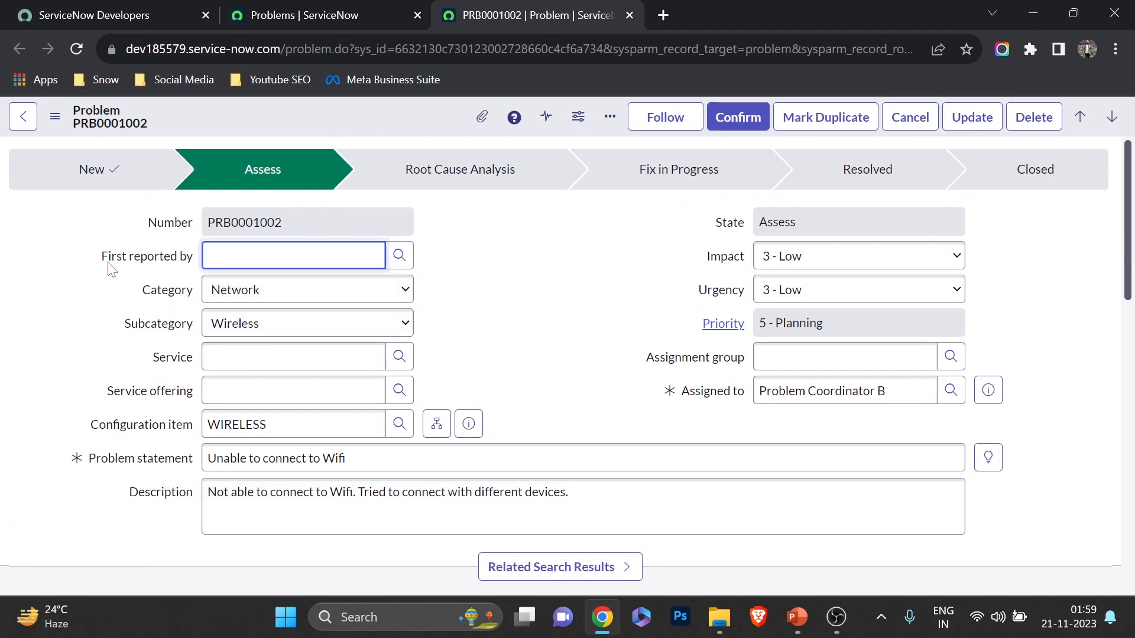
scroll(482, 251, "down", 4)
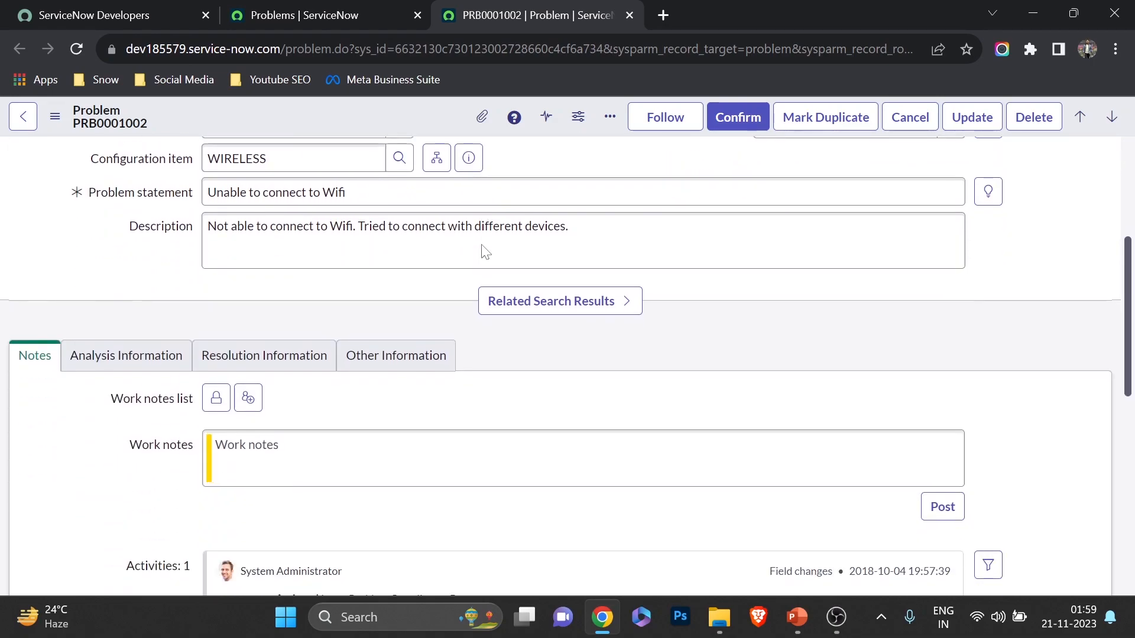
scroll(486, 253, "up", 4)
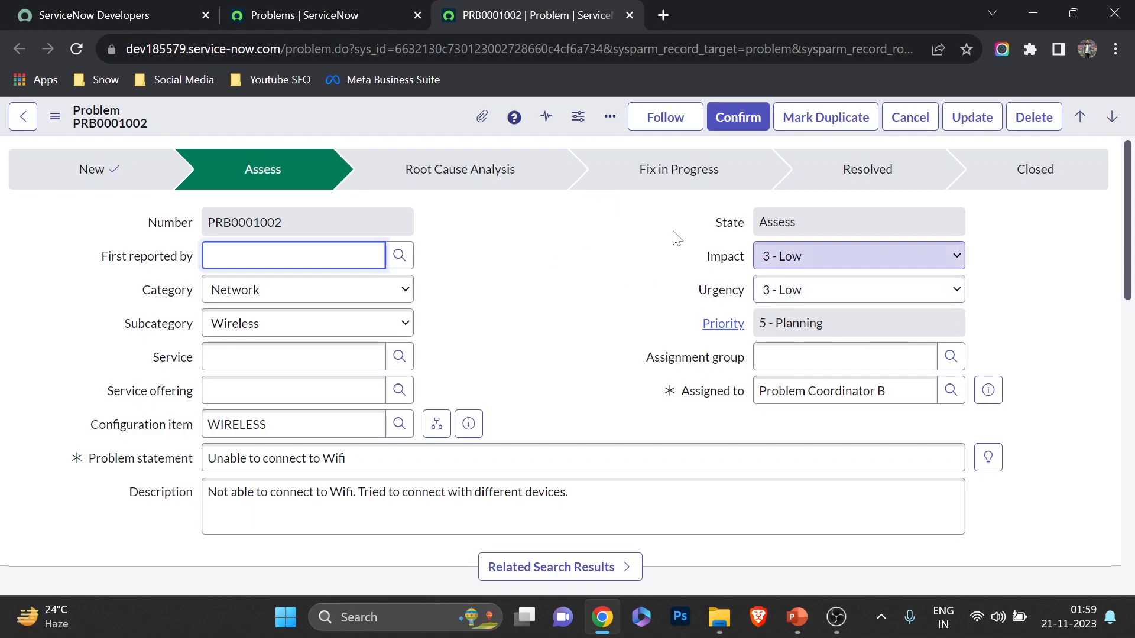
scroll(657, 248, "down", 15)
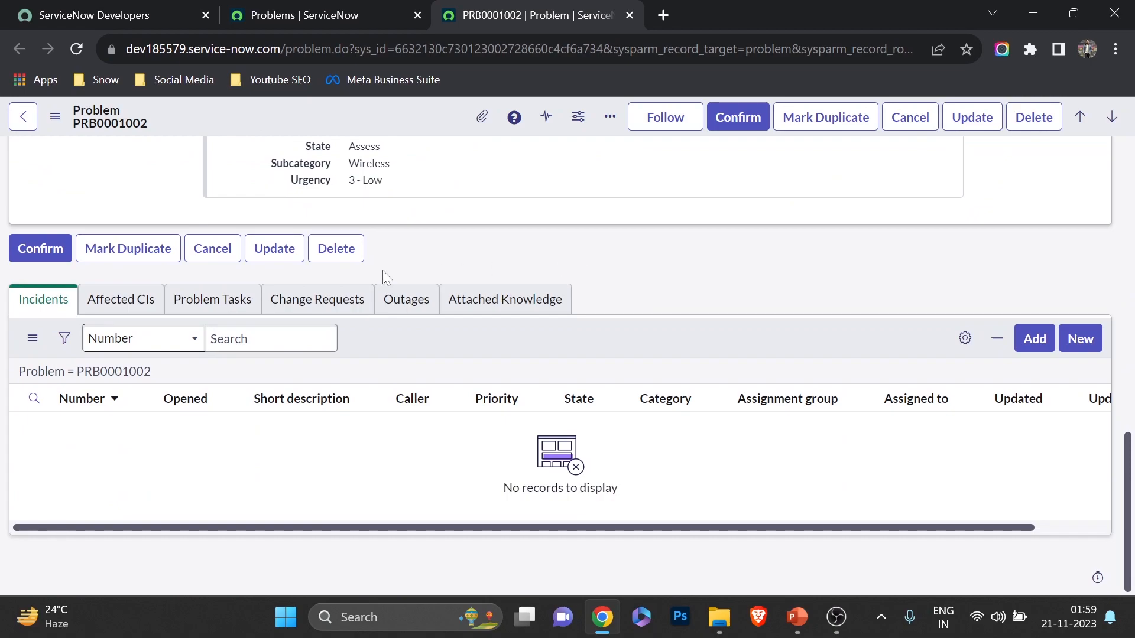
left_click(213, 300)
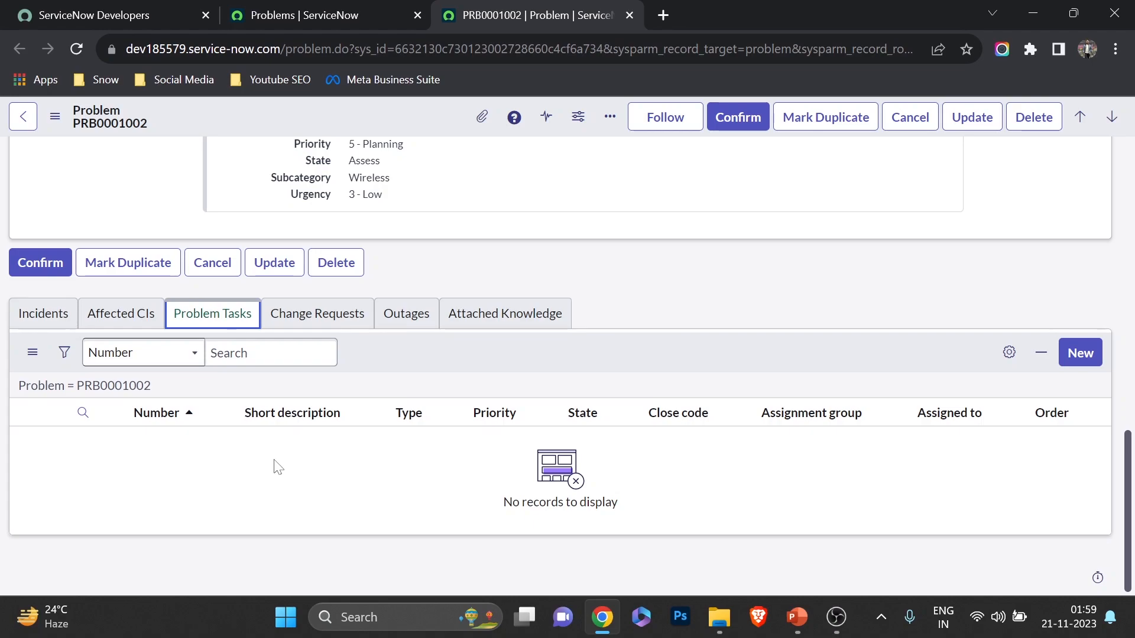
scroll(278, 467, "up", 15)
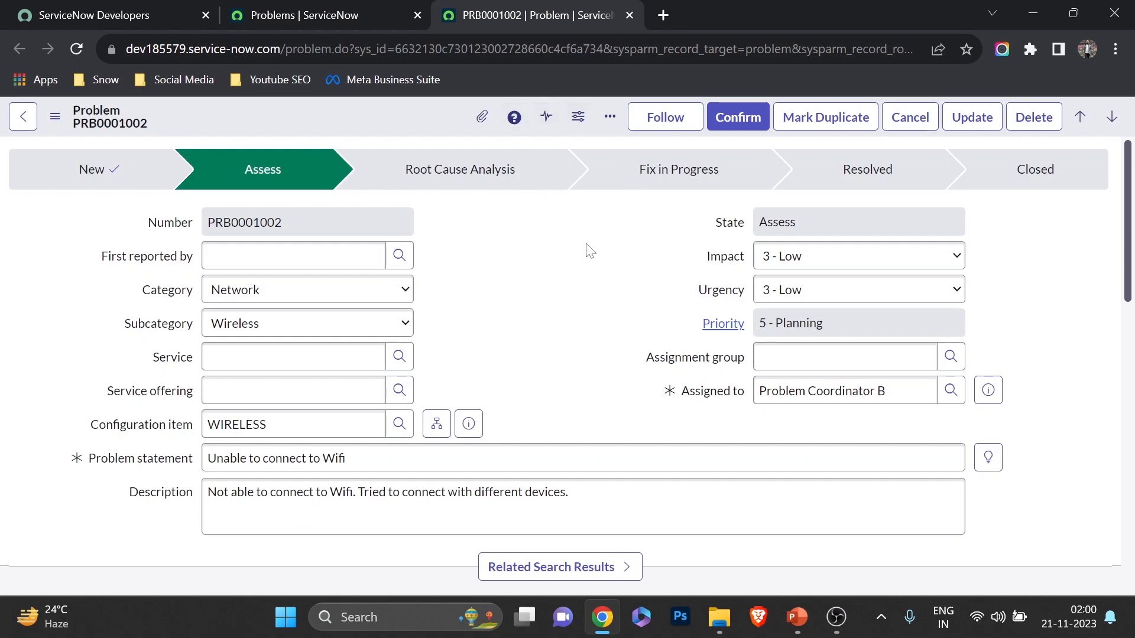
Go to the Problem table's business rules from the problem form's configuration options and start a new business rule
scroll(618, 327, "down", 5)
scroll(680, 284, "up", 5)
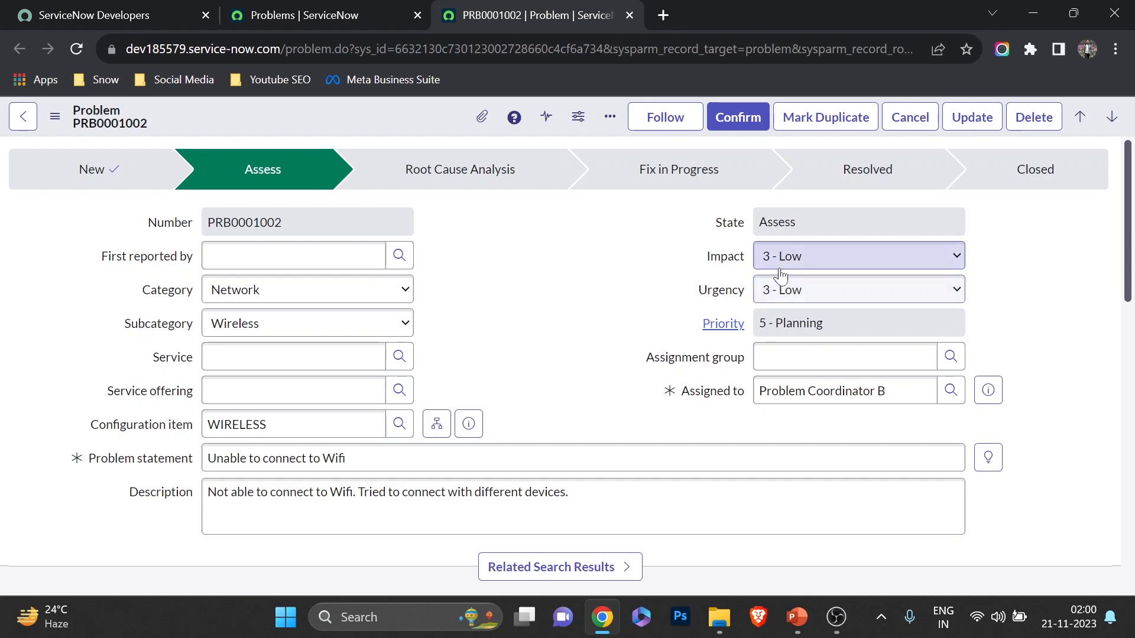
scroll(444, 253, "down", 15)
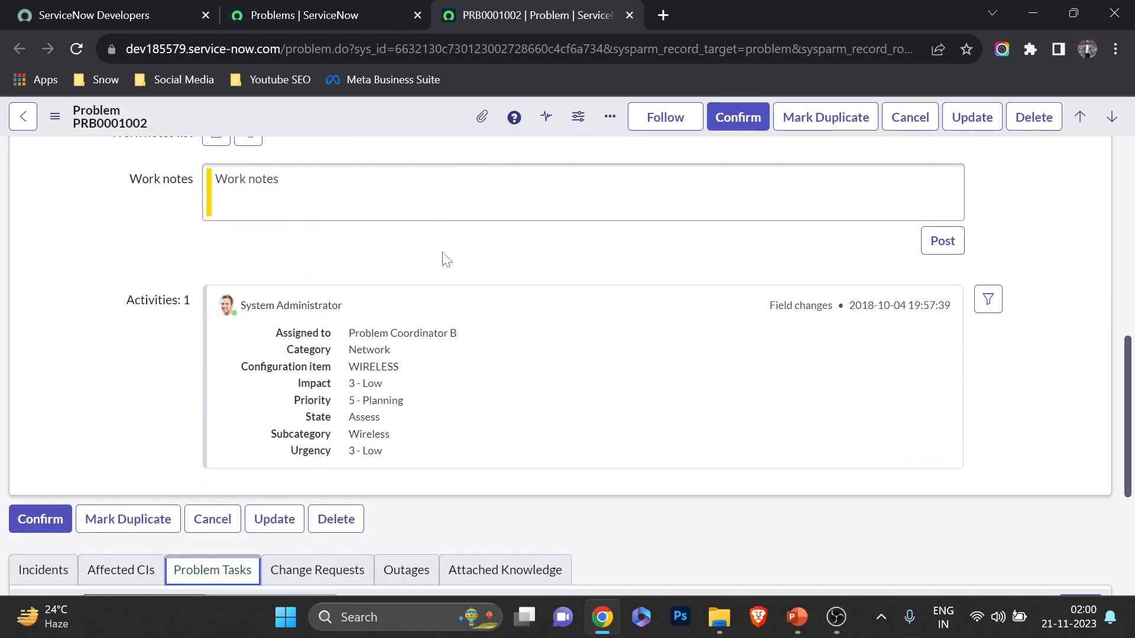
scroll(337, 456, "up", 15)
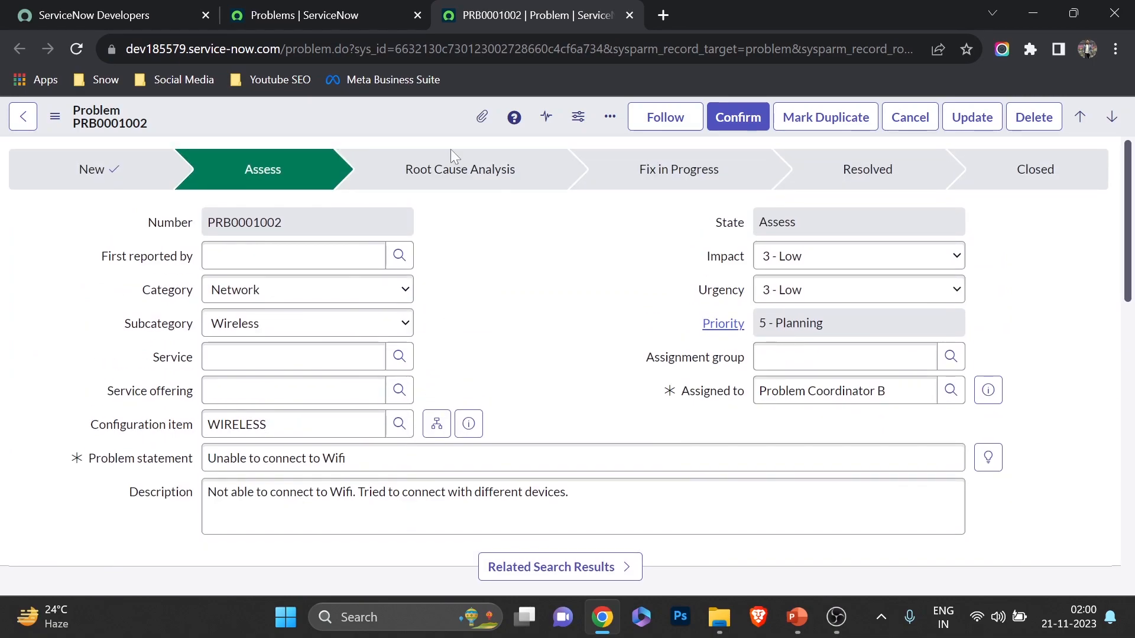
right_click(421, 137)
mouse_move(526, 312)
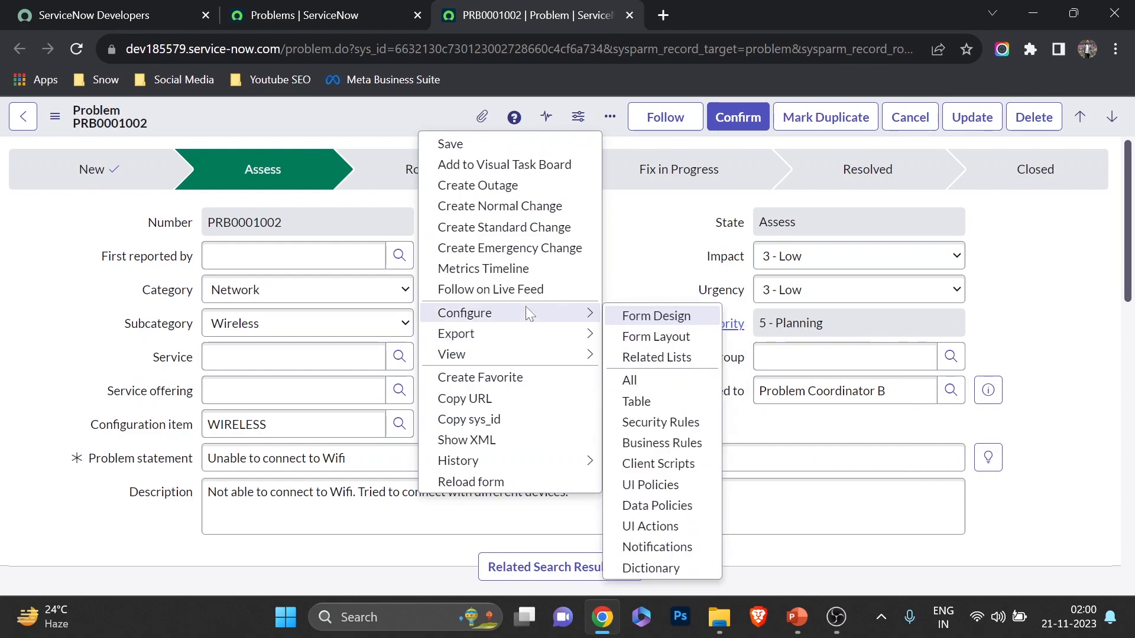
left_click(662, 444)
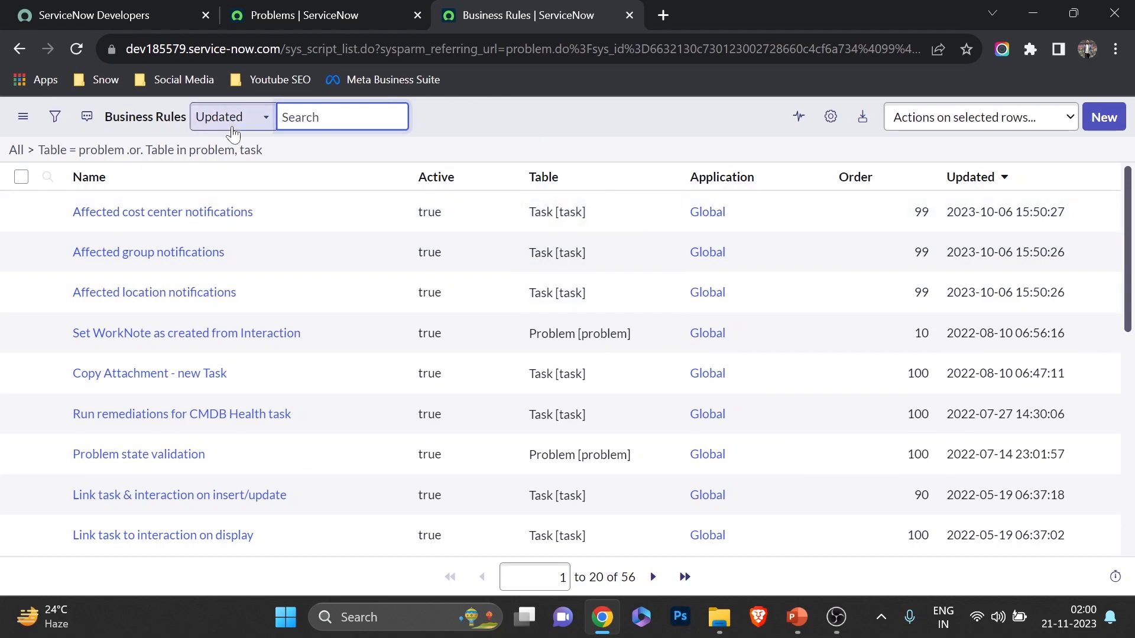
left_click(1104, 118)
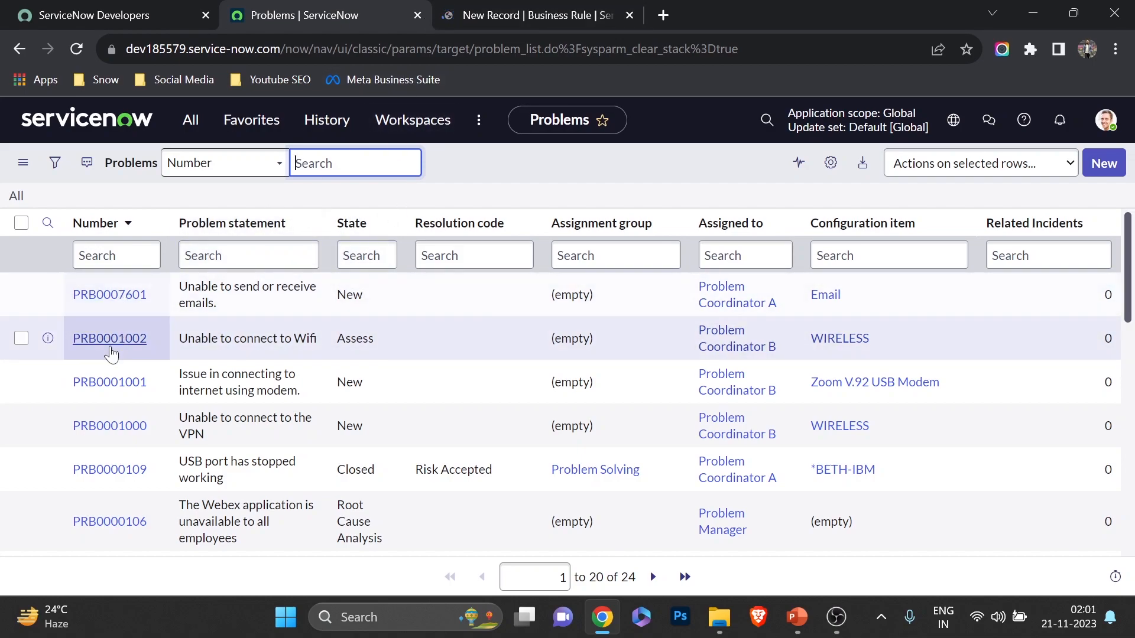
Reopen problem PRB0001002 in its own tab and display technical field names to examine its Problem Tasks list
scroll(475, 251, "down", 10)
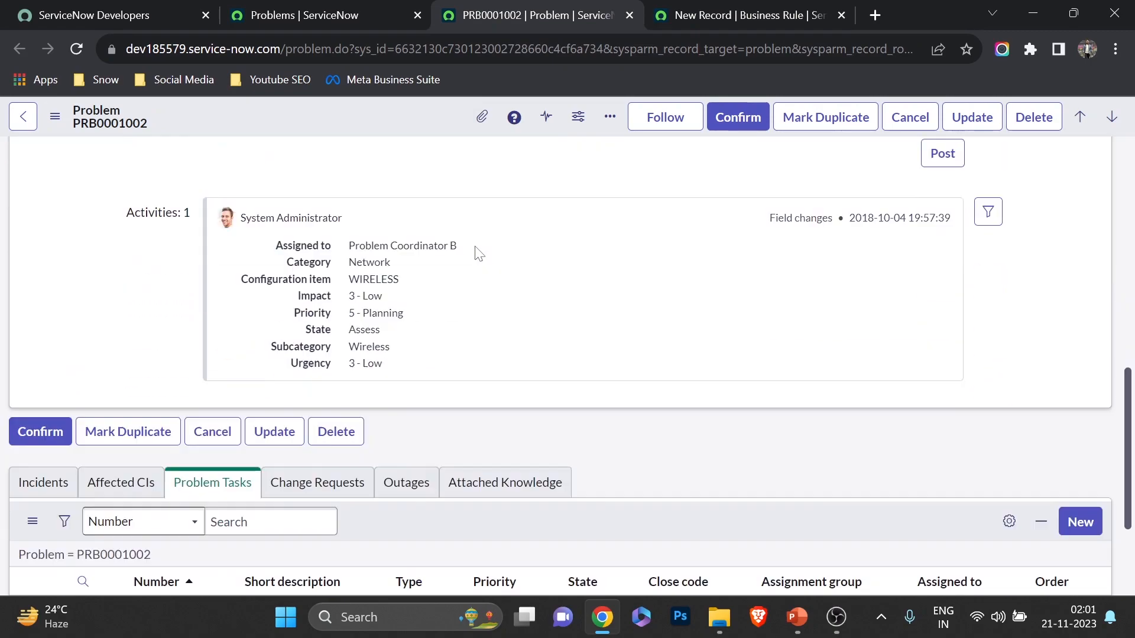
scroll(475, 251, "up", 2)
scroll(476, 250, "down", 3)
double_click(363, 487)
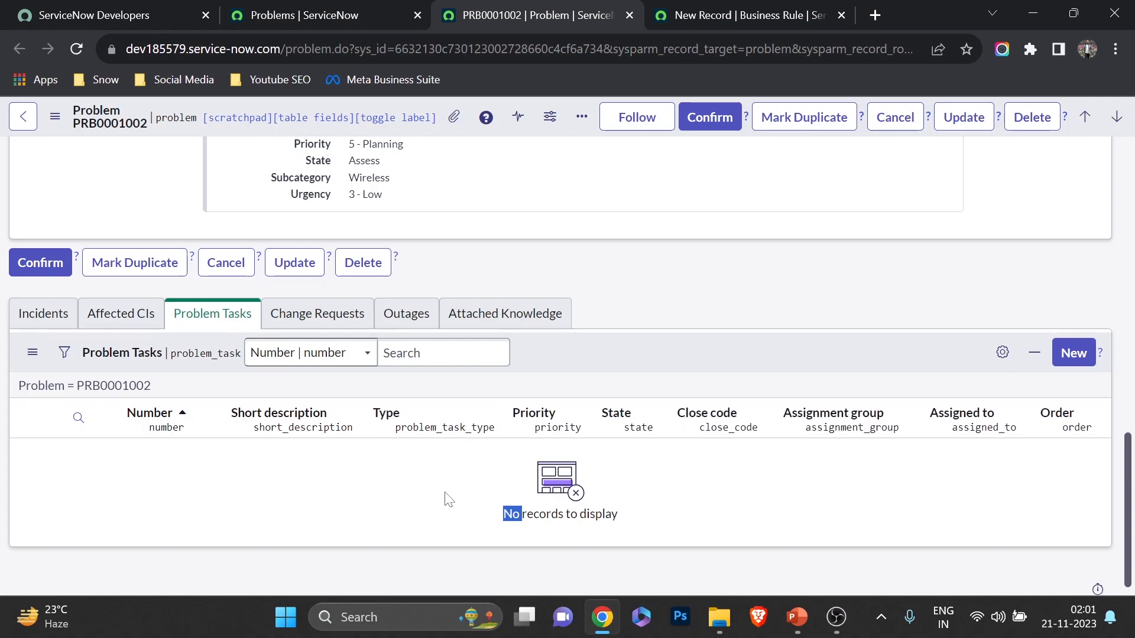
Start a new General problem task from the related list and inspect its Problem reference field
left_click(1067, 367)
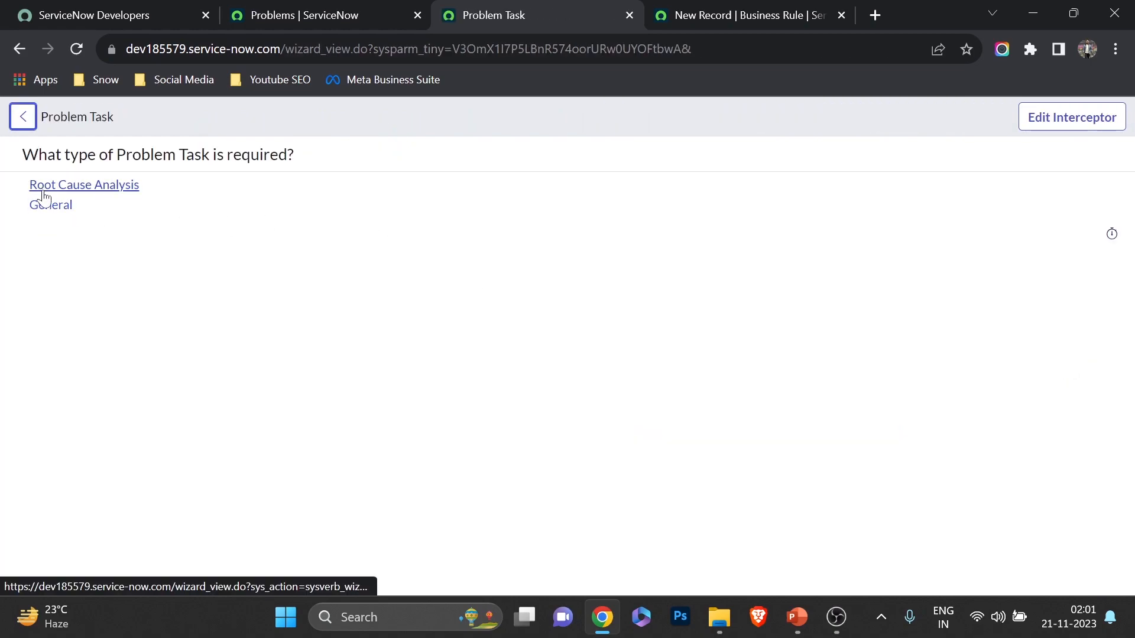
left_click(51, 214)
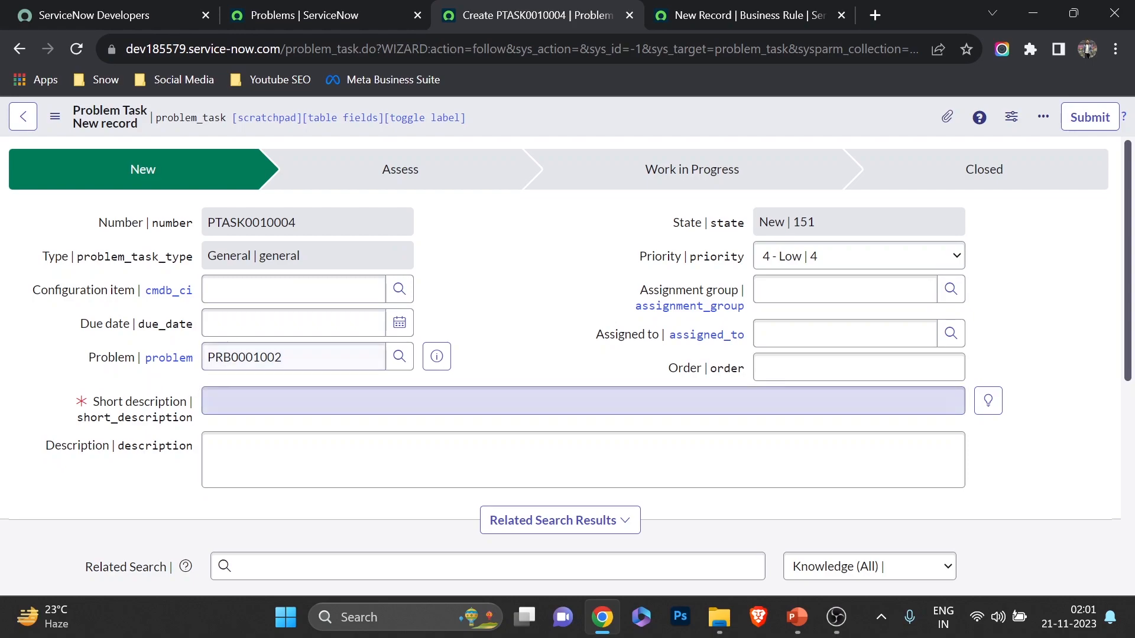
double_click(274, 357)
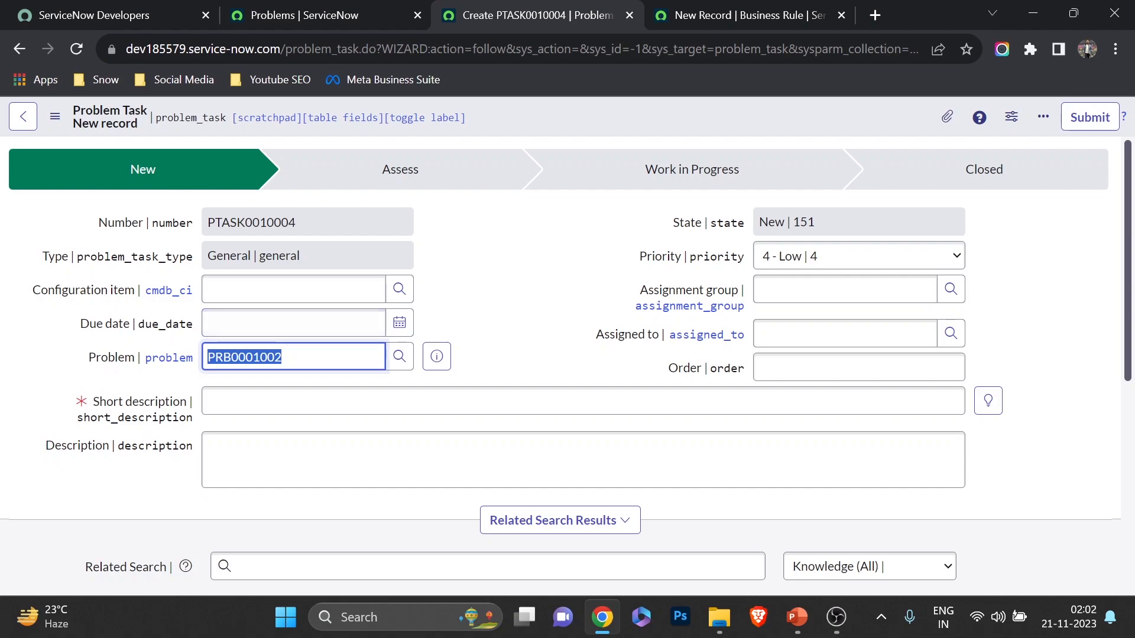
Return to the new business rule, name it for problem task creation and enable its Advanced option
left_click(744, 7)
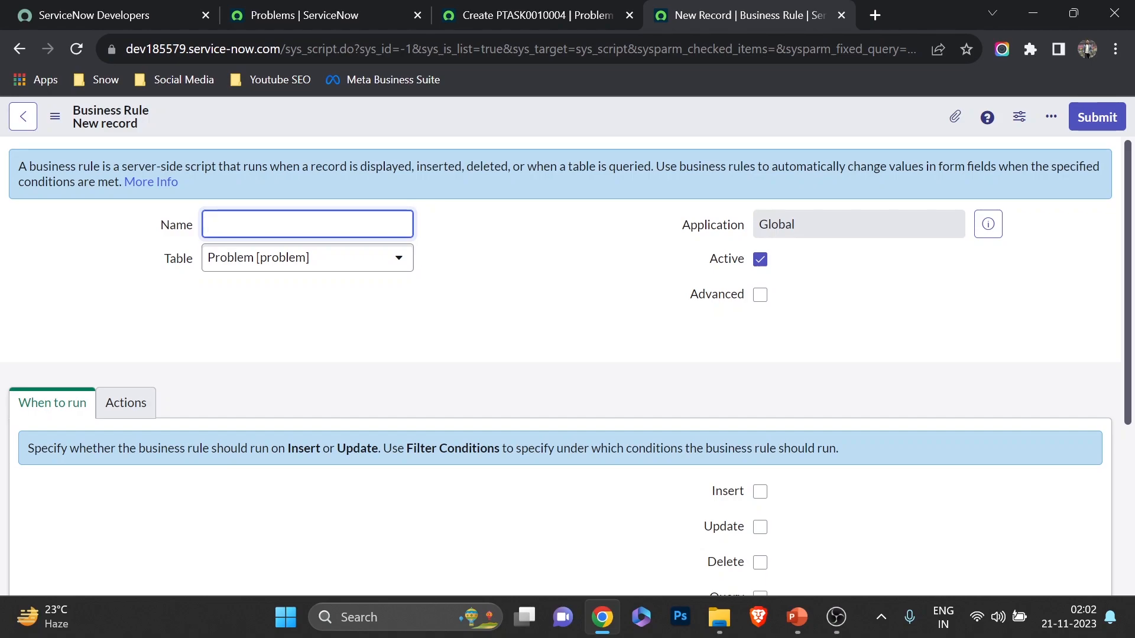
type("eate")
key("BackSpace")
type("Probel")
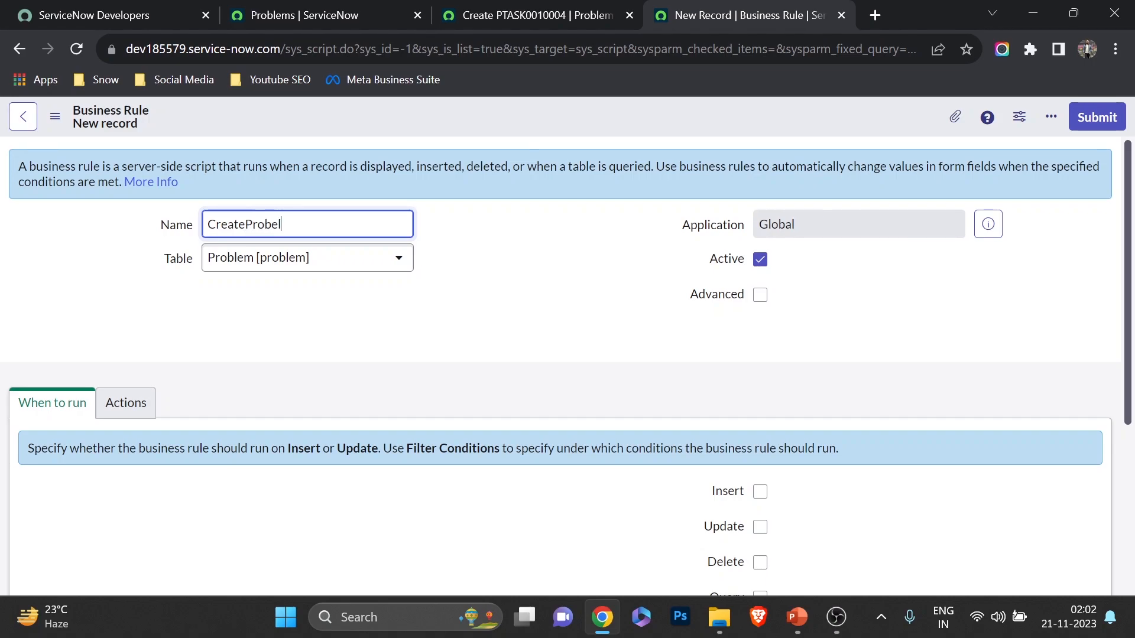
type("ask")
left_click(760, 295)
Set the business rule to run after an update of the record
scroll(651, 295, "down", 3)
left_click(286, 323)
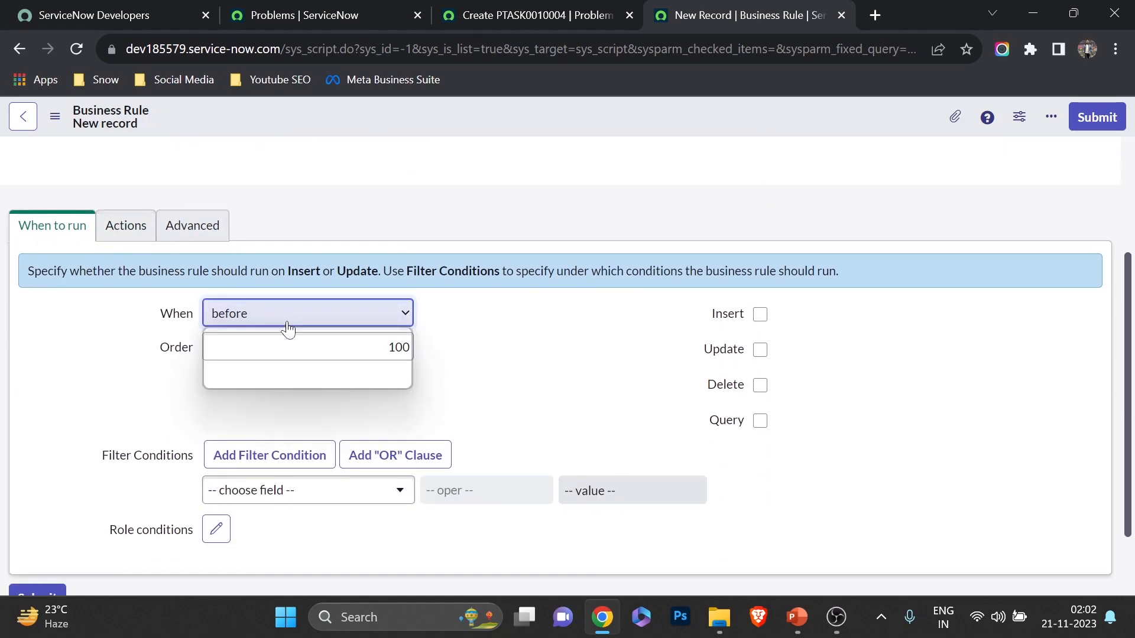
left_click(256, 351)
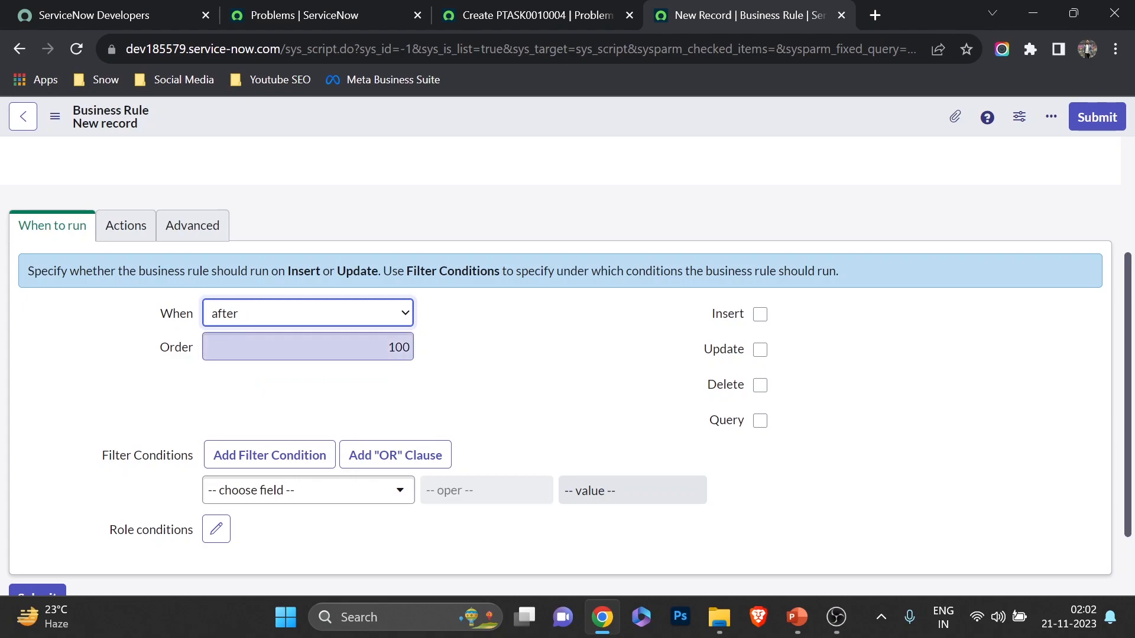
left_click(760, 350)
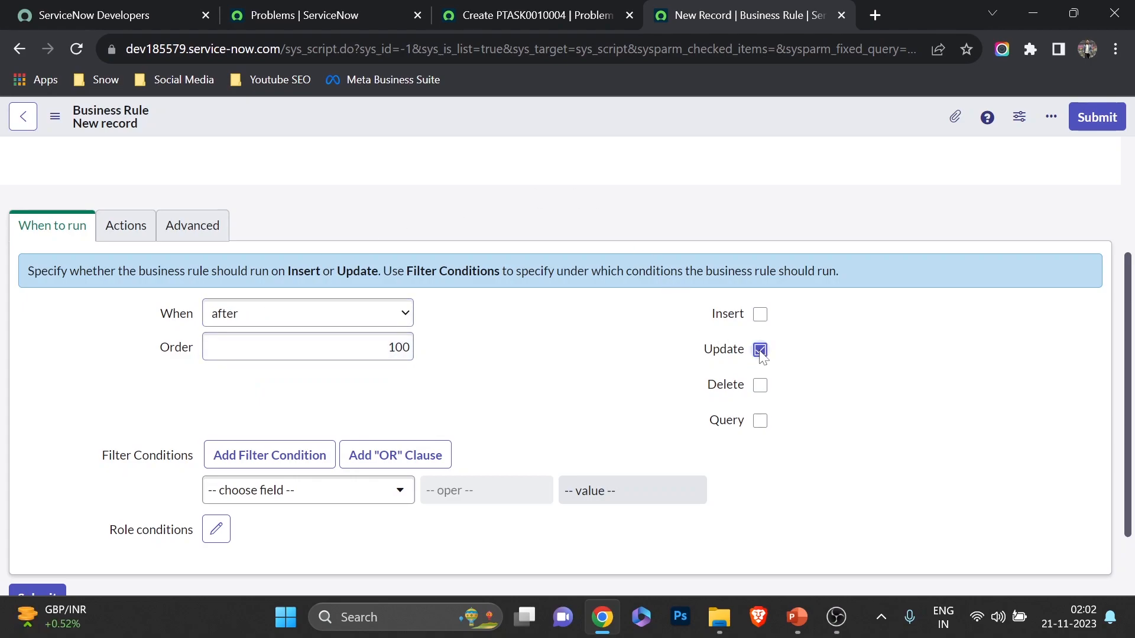
Add a filter condition so the rule runs when Priority changes to 1 - Critical
left_click(325, 491)
scroll(253, 373, "down", 1)
scroll(253, 372, "up", 1)
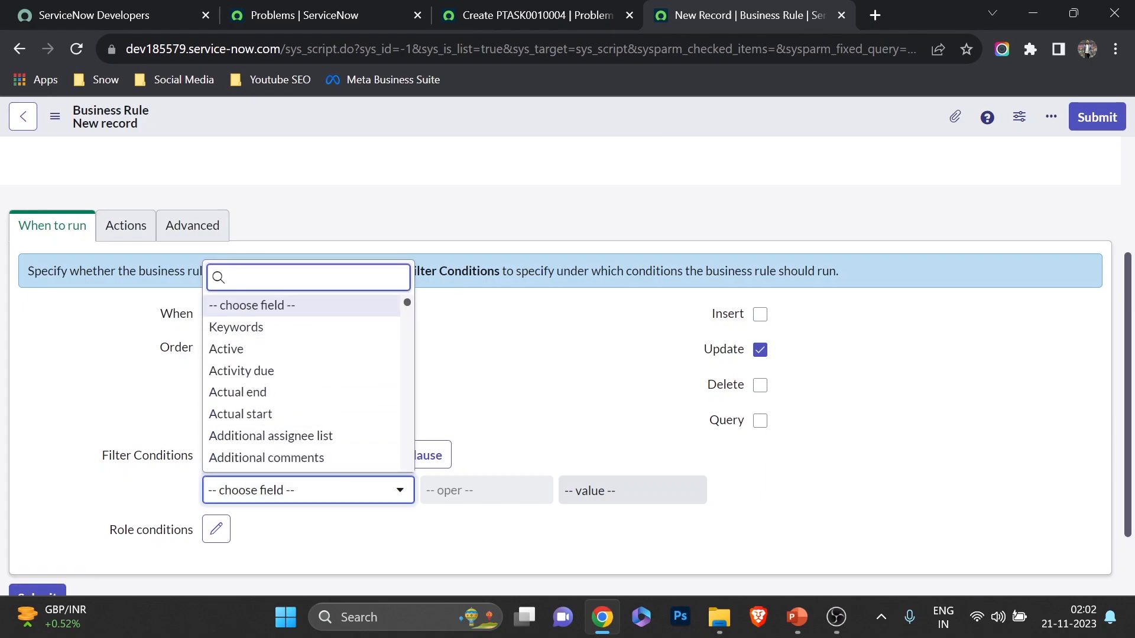
type("prio")
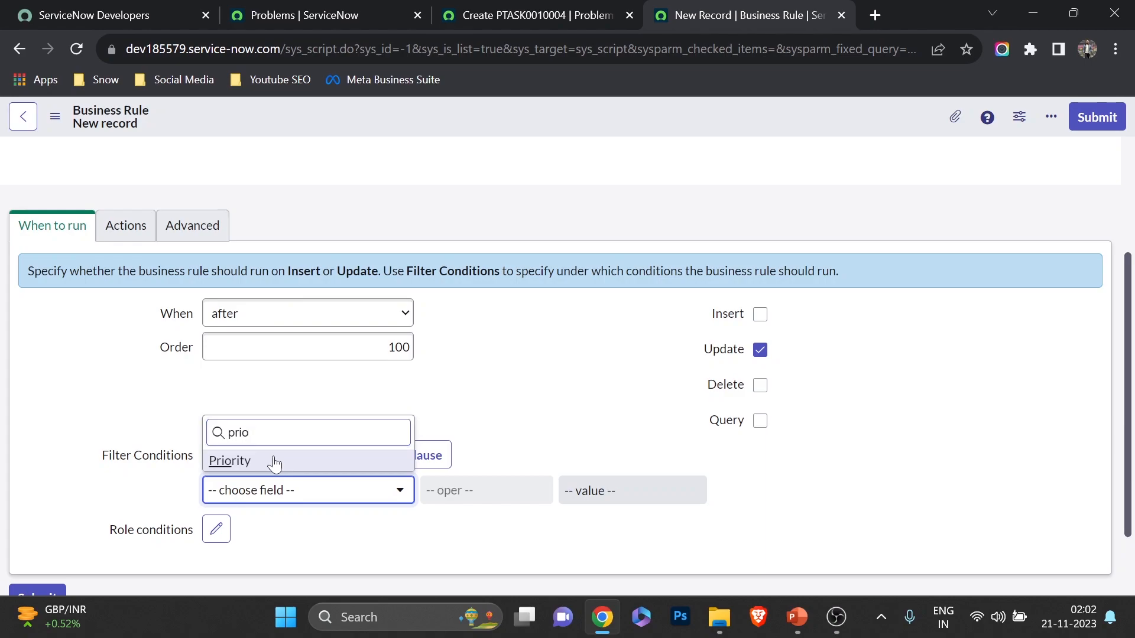
key("Return")
left_click(504, 504)
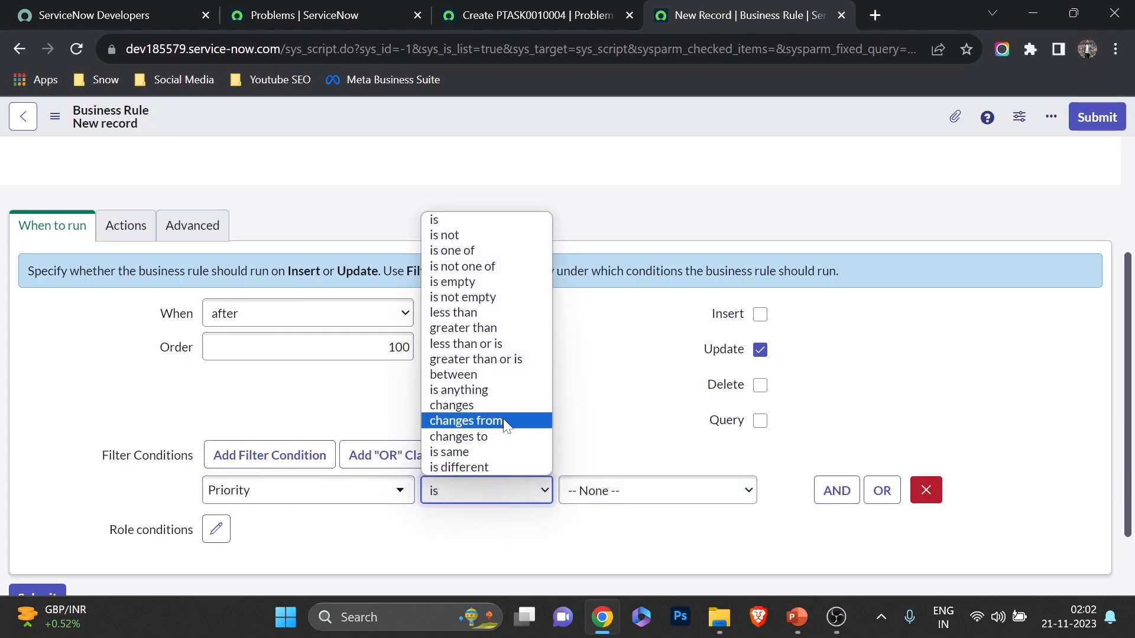
left_click(459, 437)
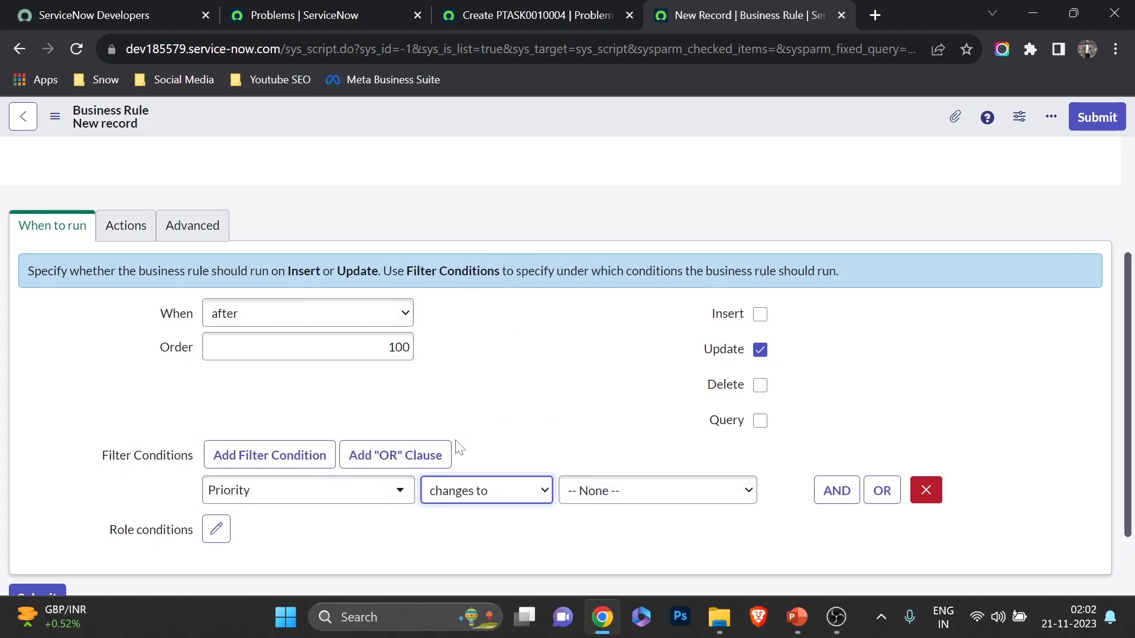
left_click(591, 490)
left_click(581, 406)
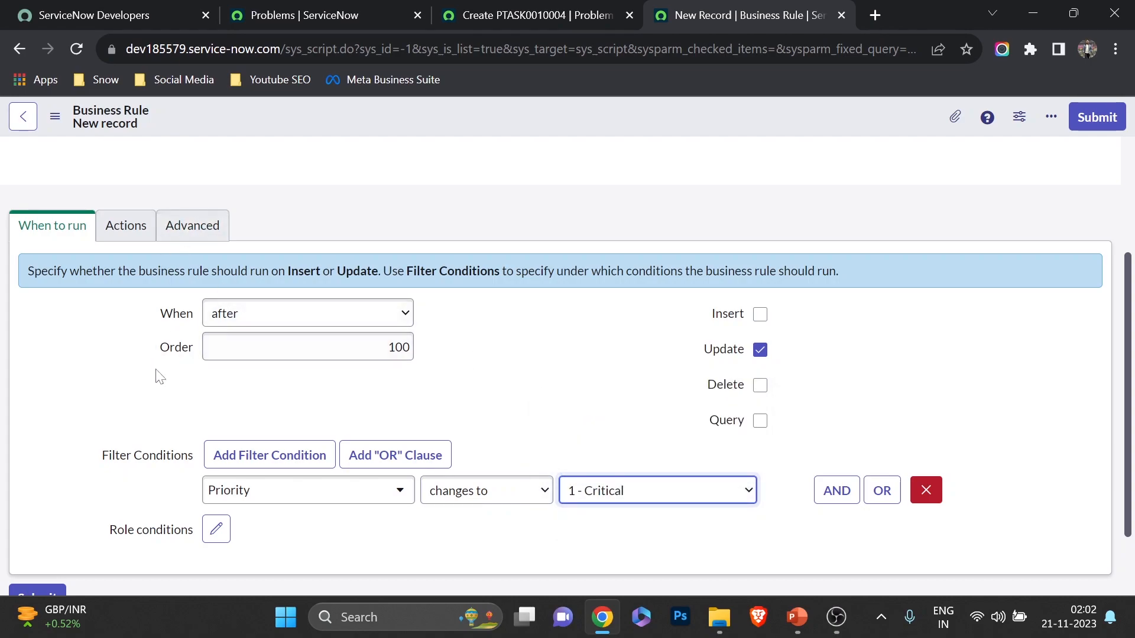
Remove the placeholder comment from the business rule's advanced script, leaving line 3 empty for code
scroll(168, 363, "down", 2)
scroll(500, 394, "up", 4)
scroll(500, 395, "down", 4)
scroll(499, 396, "up", 1)
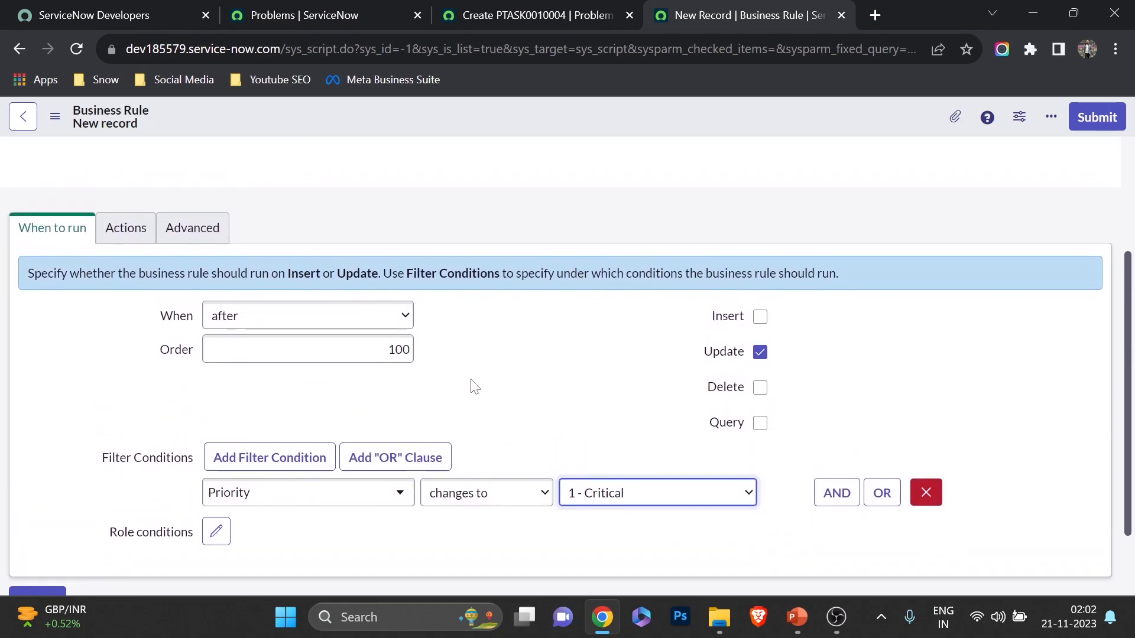
scroll(200, 294, "up", 2)
left_click(200, 314)
scroll(309, 228, "down", 2)
left_click_drag(443, 346, 300, 346)
key("BackSpace")
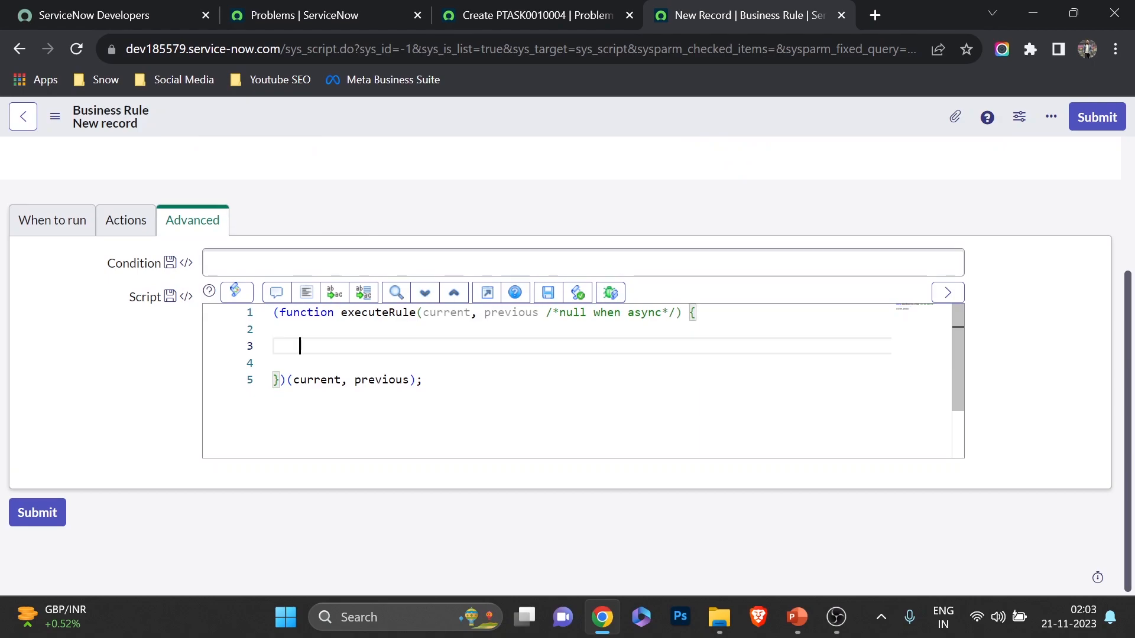
Declare a variable named type in the script as an array holding 'General' and 'Root Cause Analysis'
type("var type")
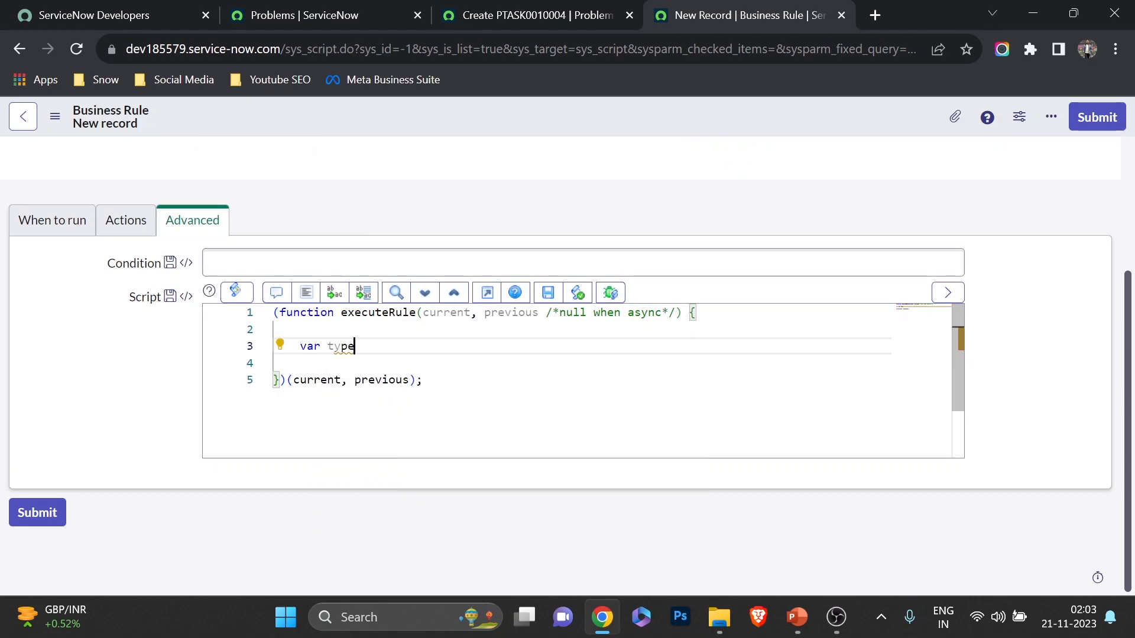
type(" =")
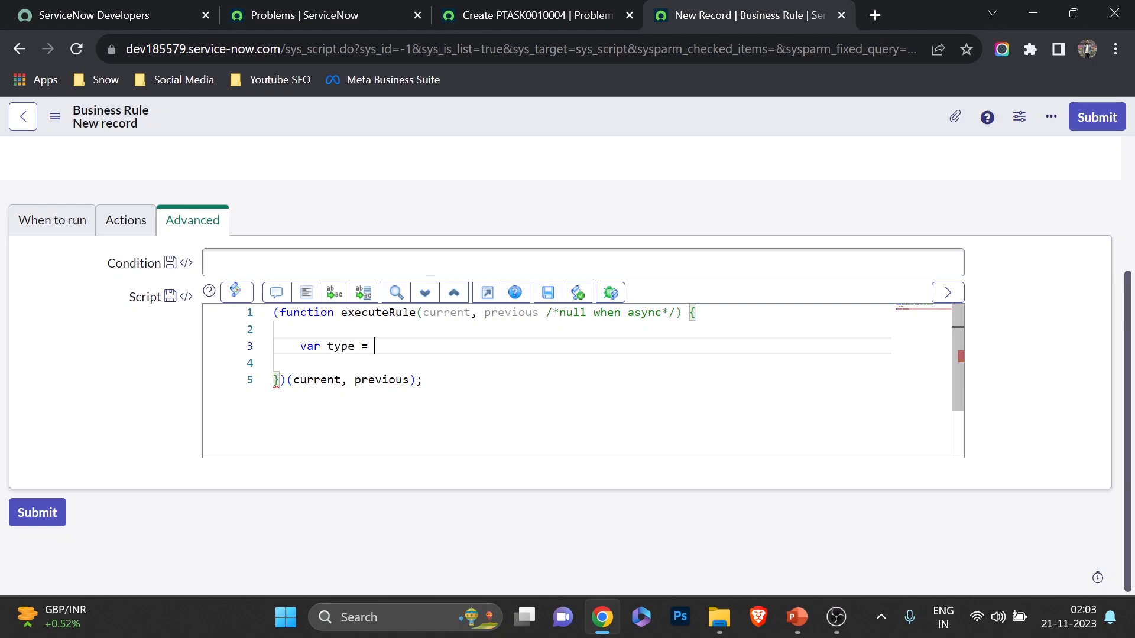
type(" [")
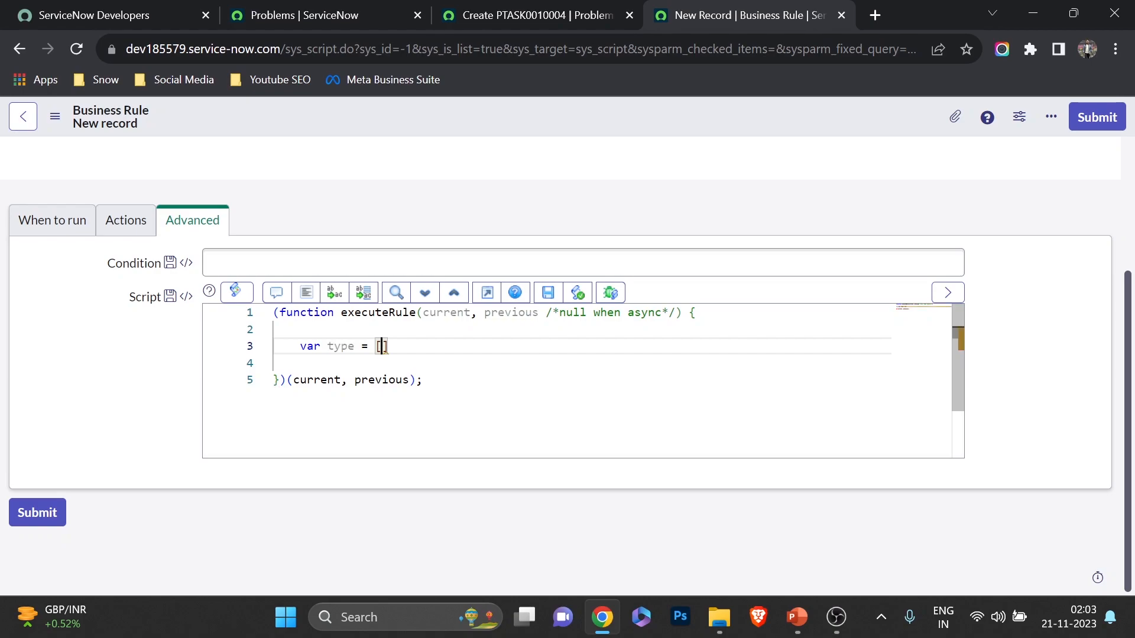
type("'")
type("General")
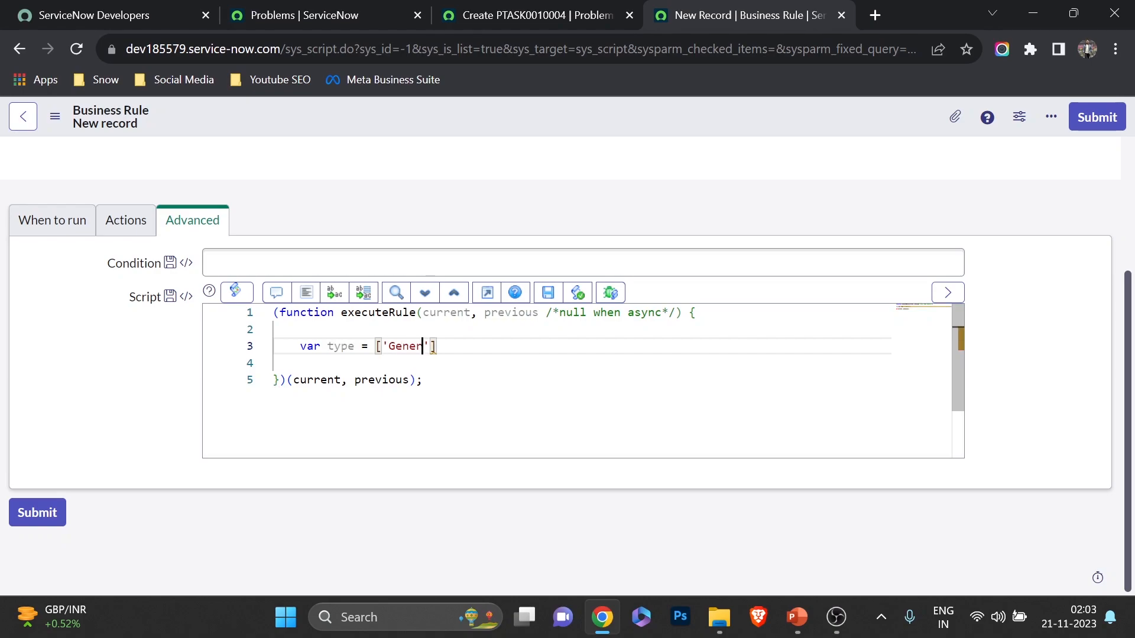
type("','Root ")
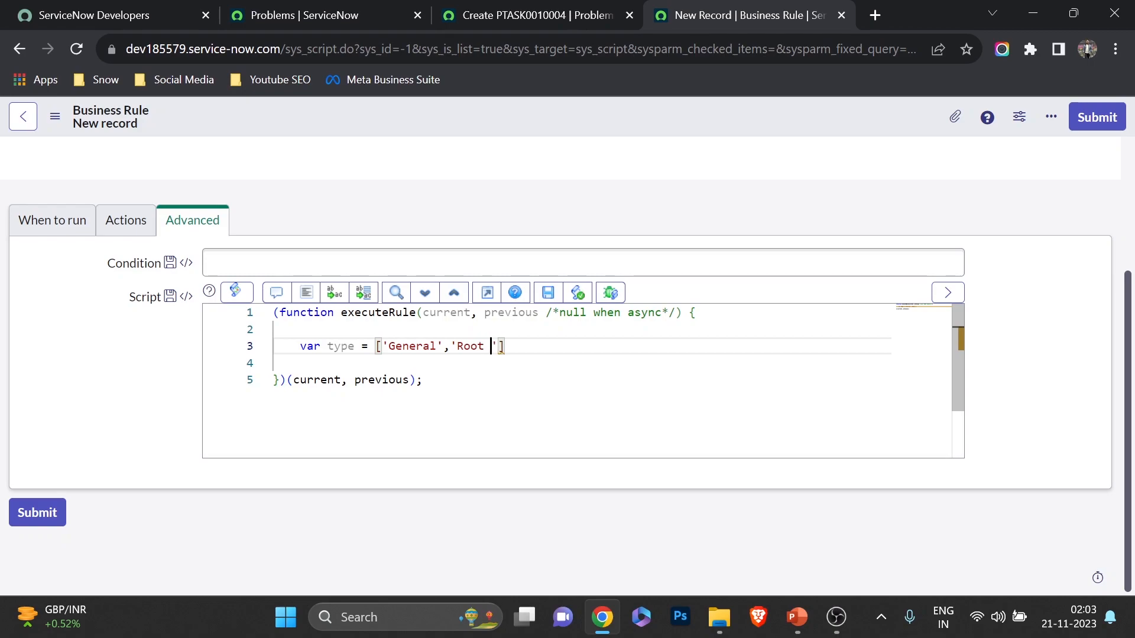
type("Cause Ana")
type("lysis")
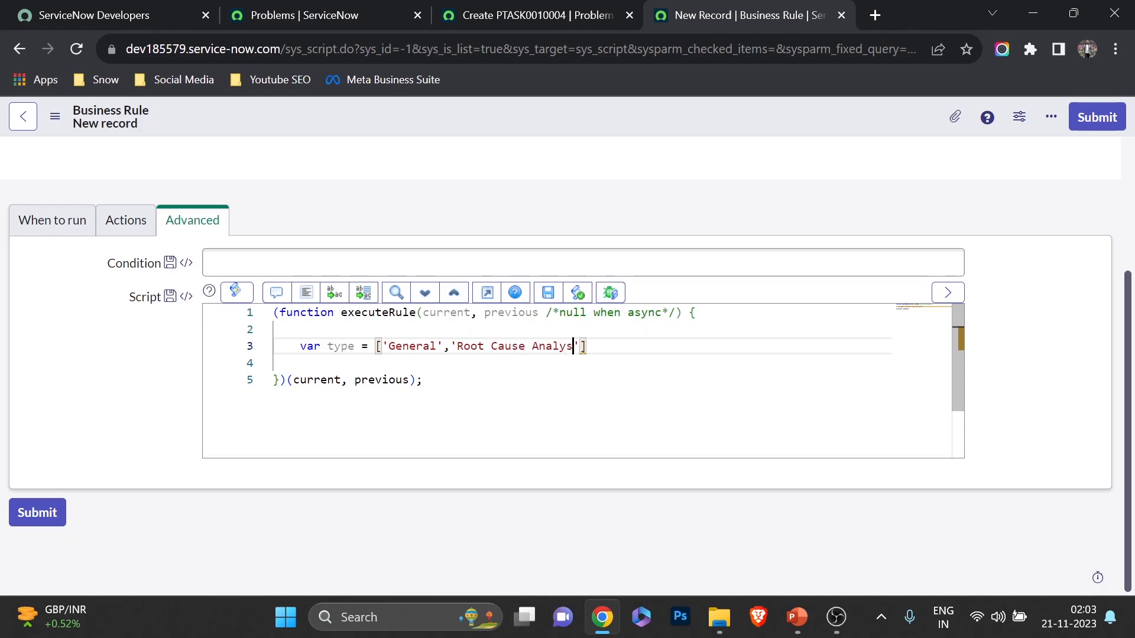
Finish the type array declaration on line 3 by ending the statement with a semicolon after the closing bracket
key("Right")
key("Right")
type(";")
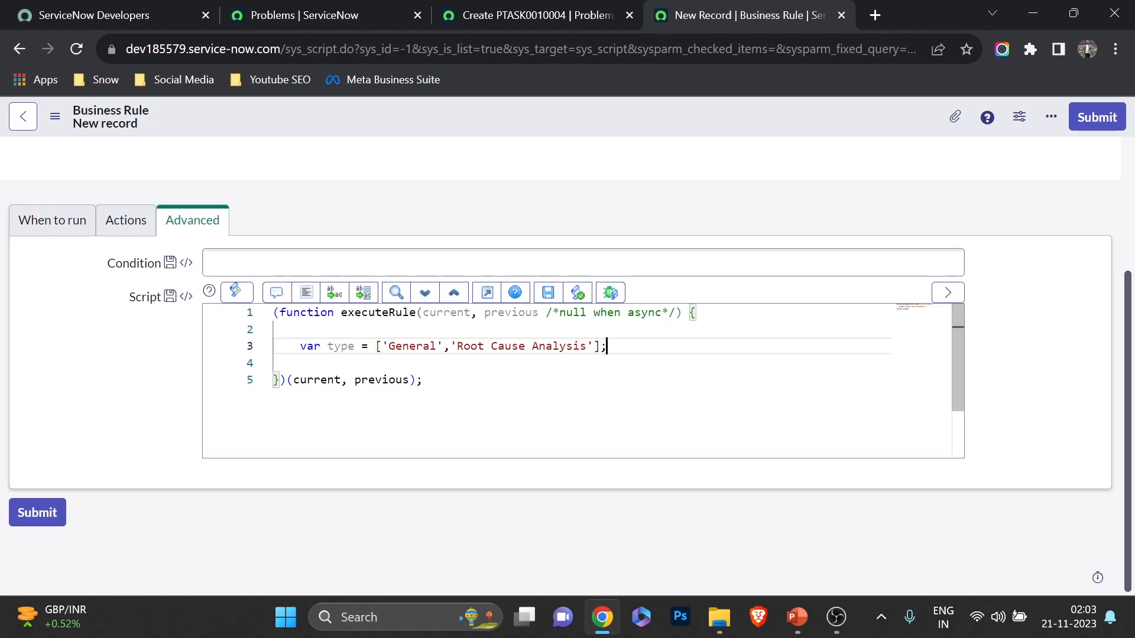
Add a for loop below the array with the header for(i=0;i<2;i++) and open an empty body inside its braces
key("Return")
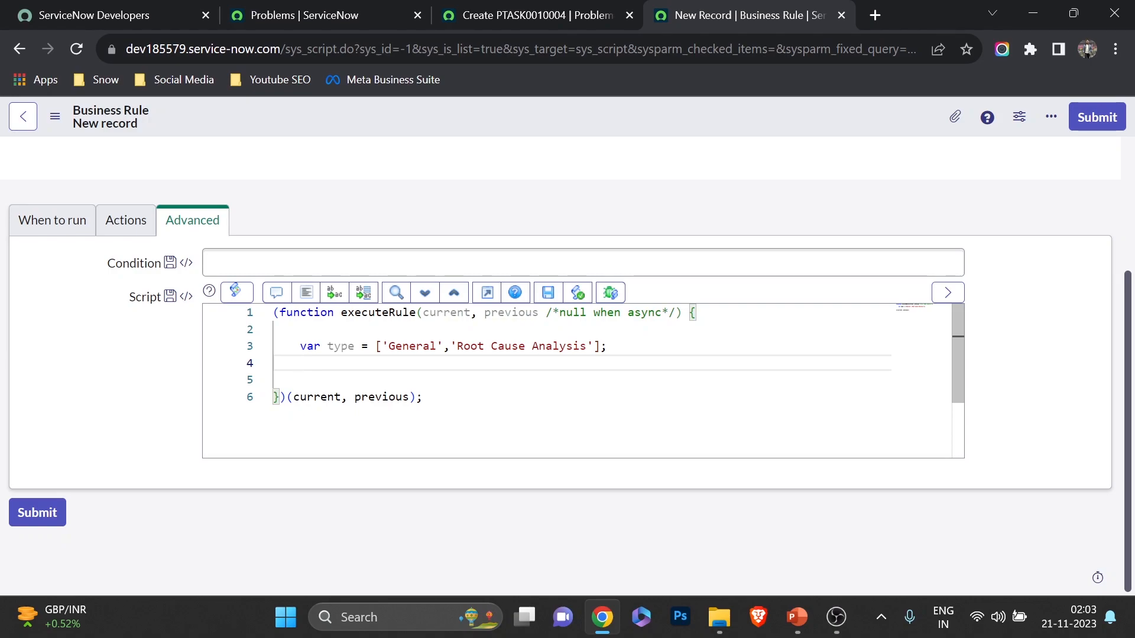
type("for")
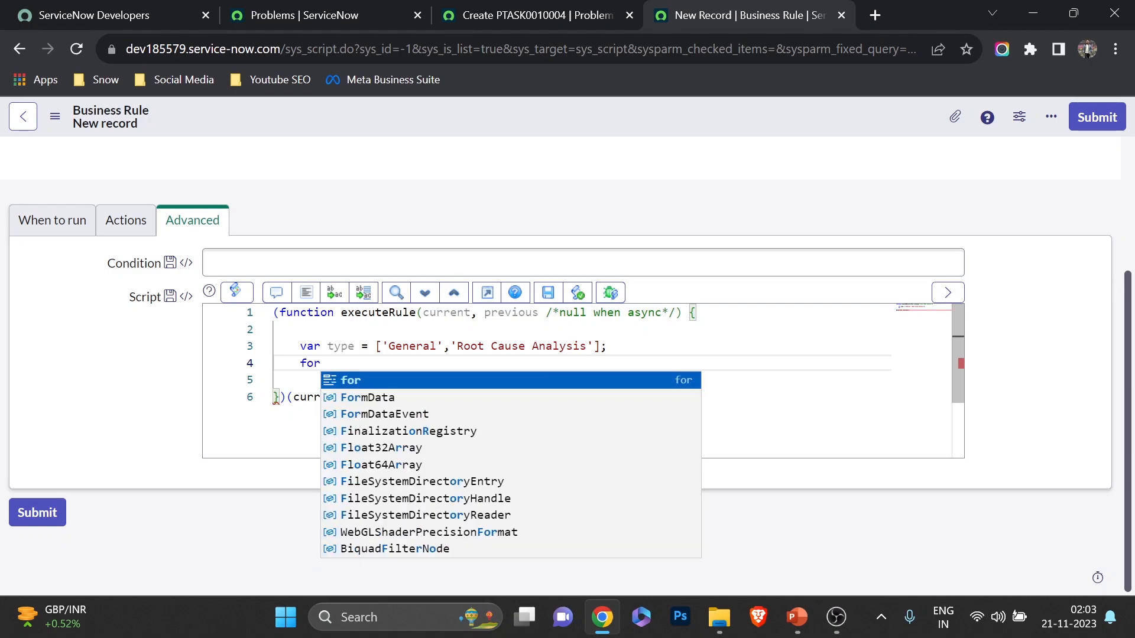
key("Escape")
type("(")
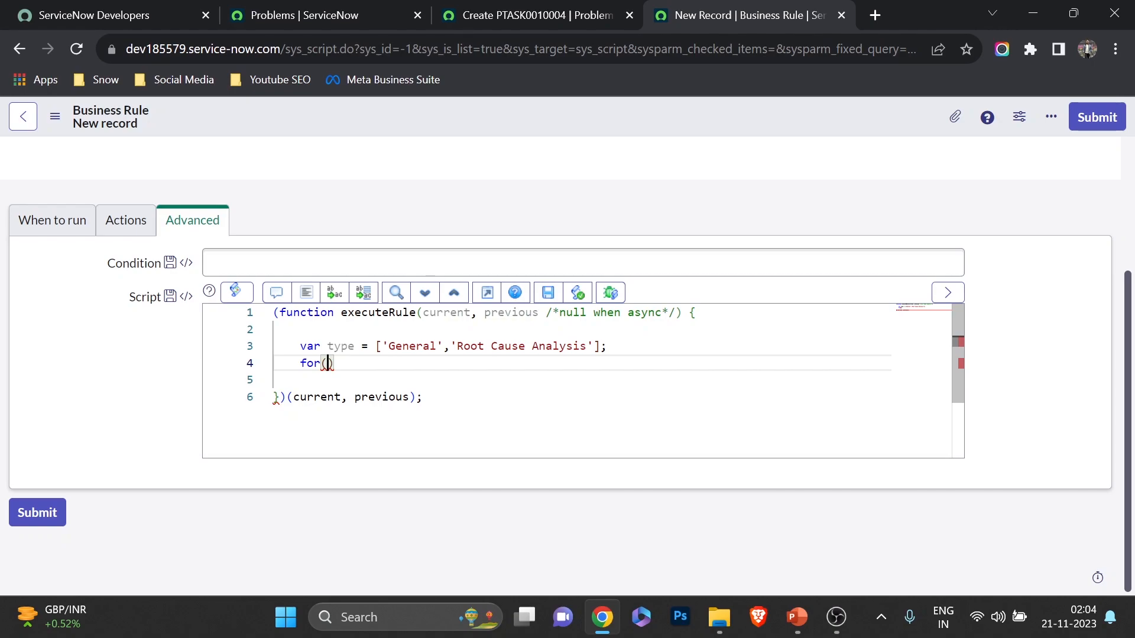
type("i")
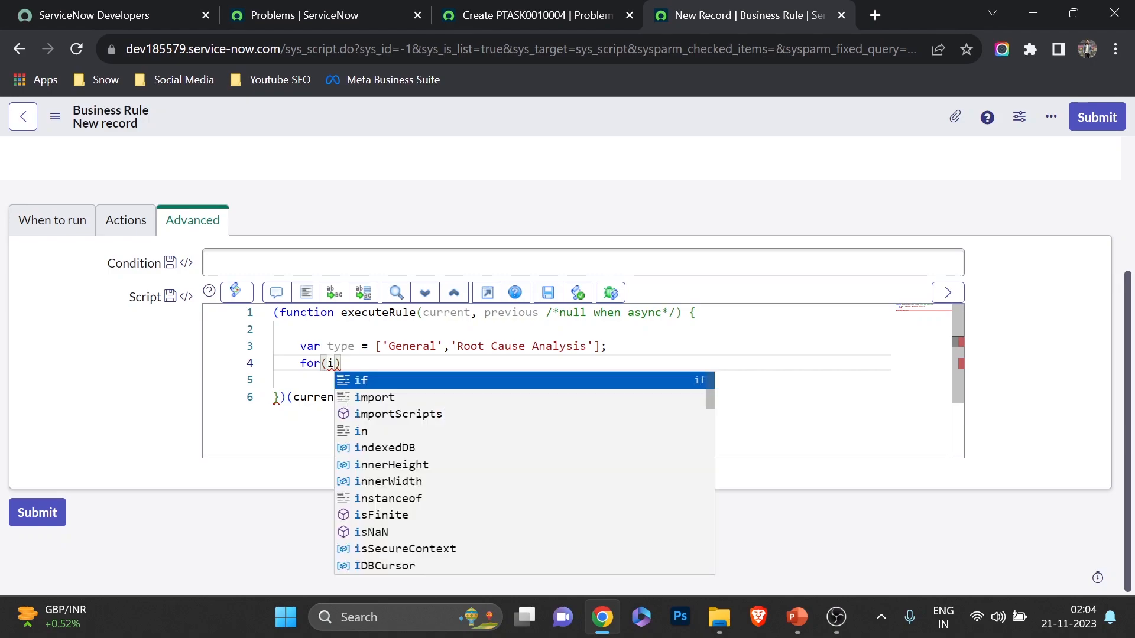
type("=0;")
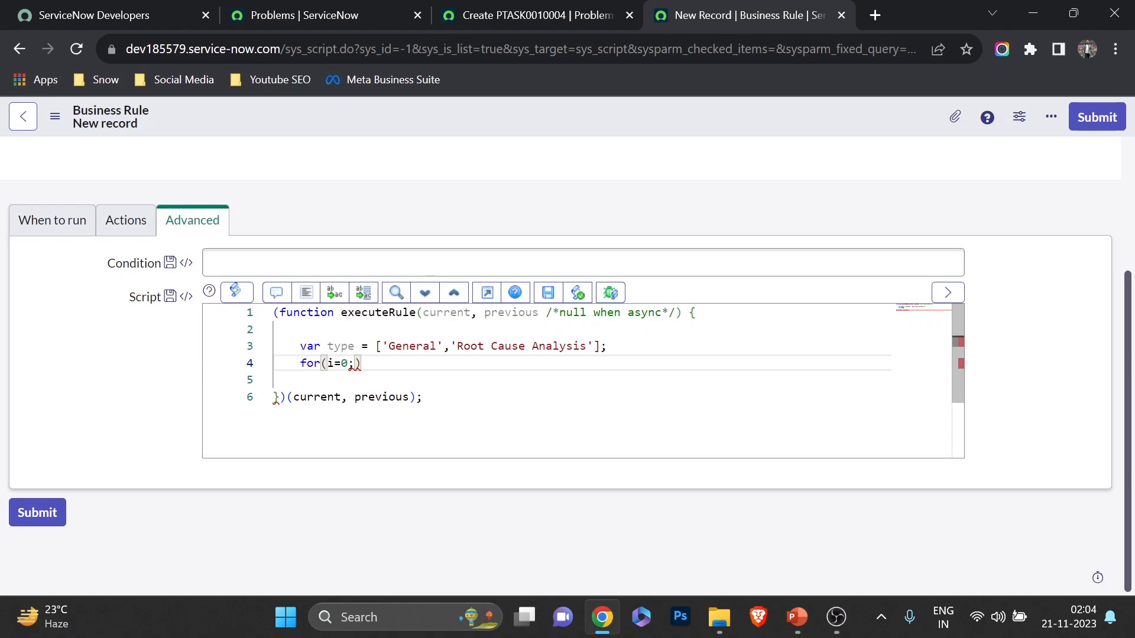
mouse_move(356, 364)
type("i<2;i++){")
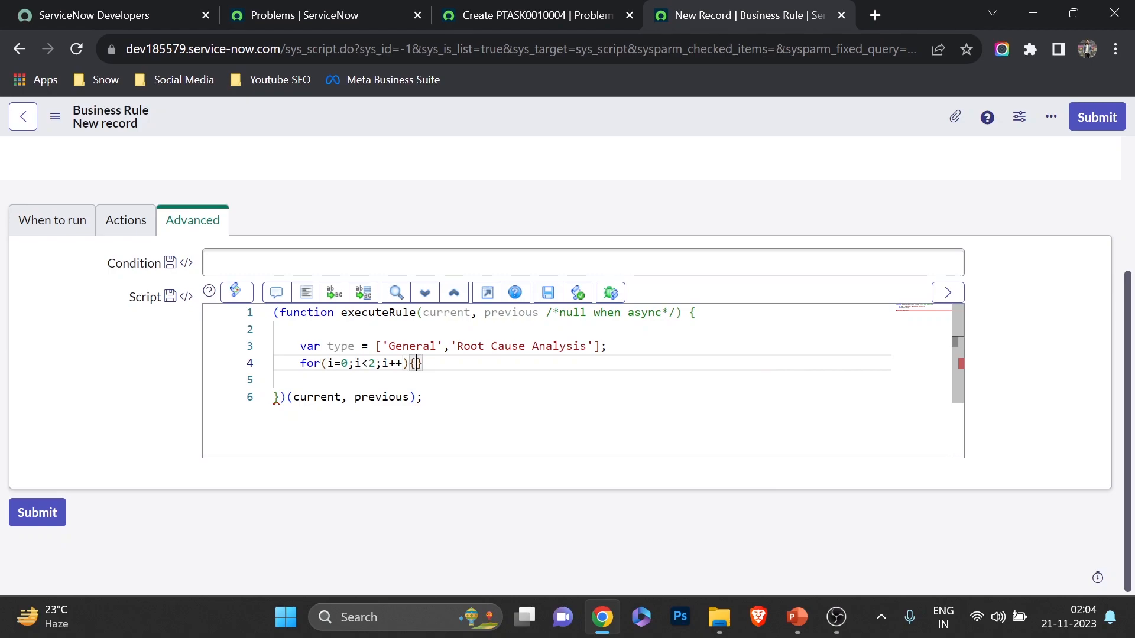
key("Return")
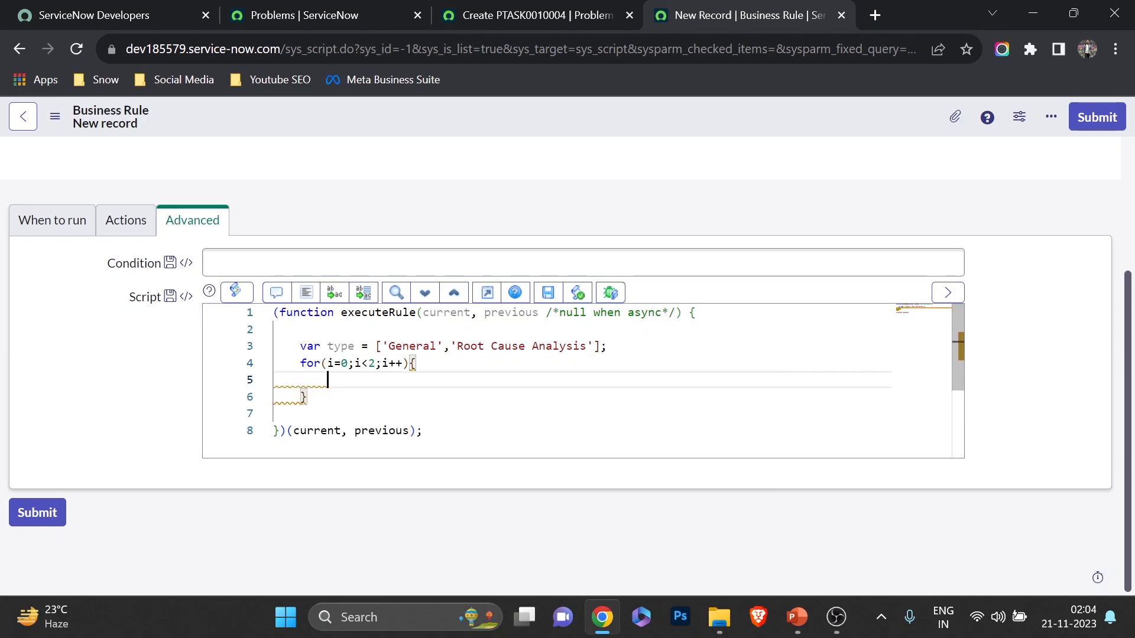
Inside the loop, declare gr as a new GlideRecord('problem_task'), checking the table name against the Problem Task form
type("gr.")
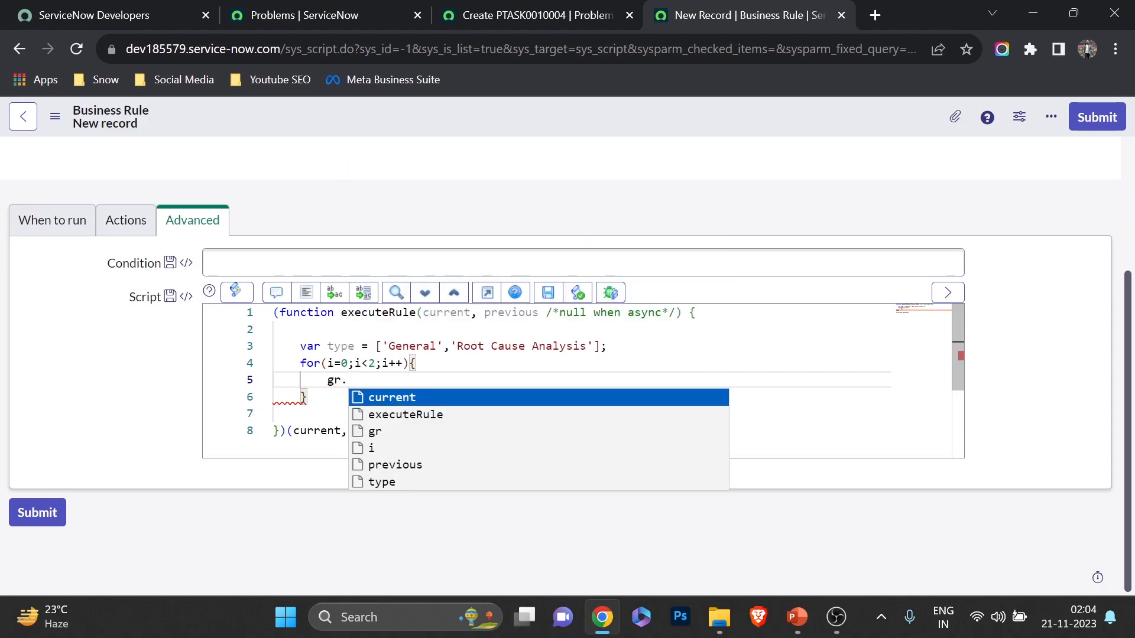
key("BackSpace")
key("BackSpace")
key("BackSpace")
type("var gr =")
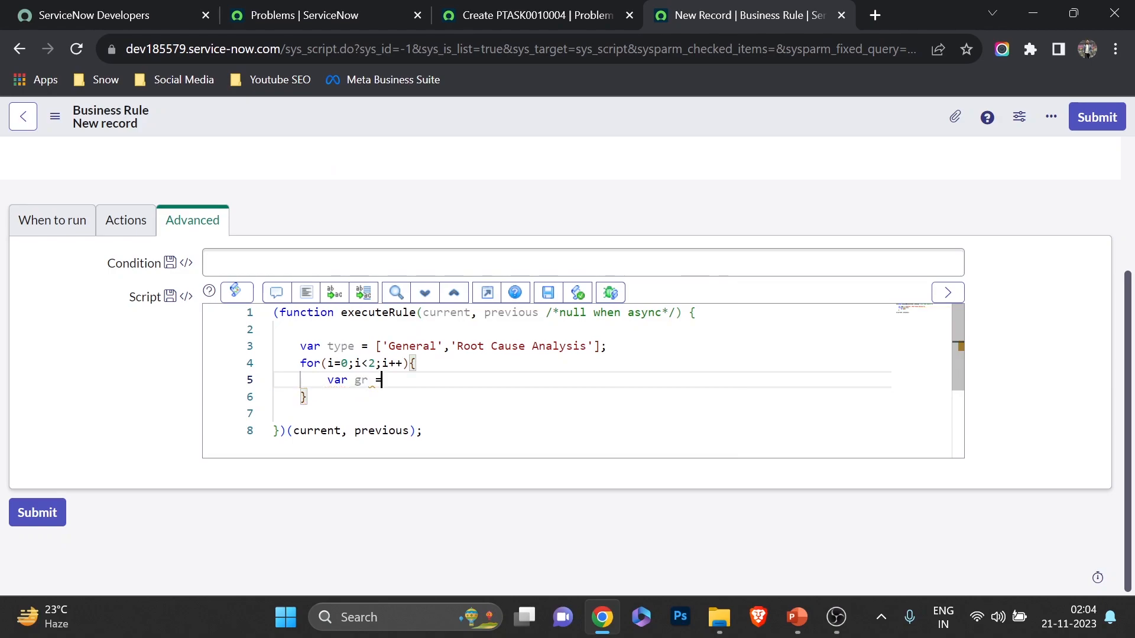
type(" new Glid")
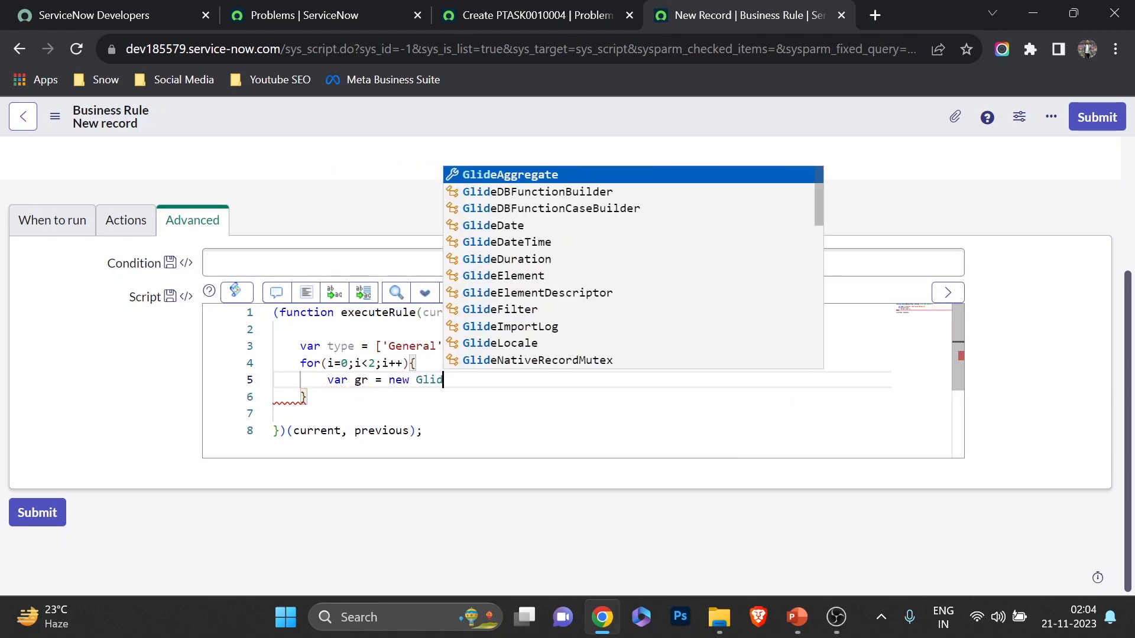
type("eRec")
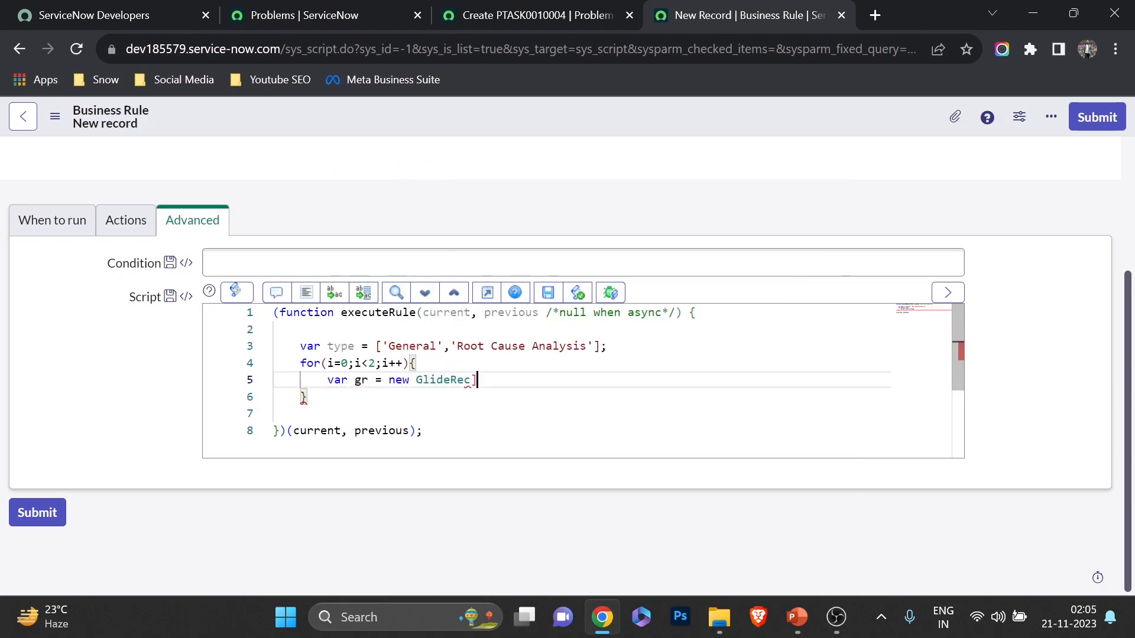
type("ord('")
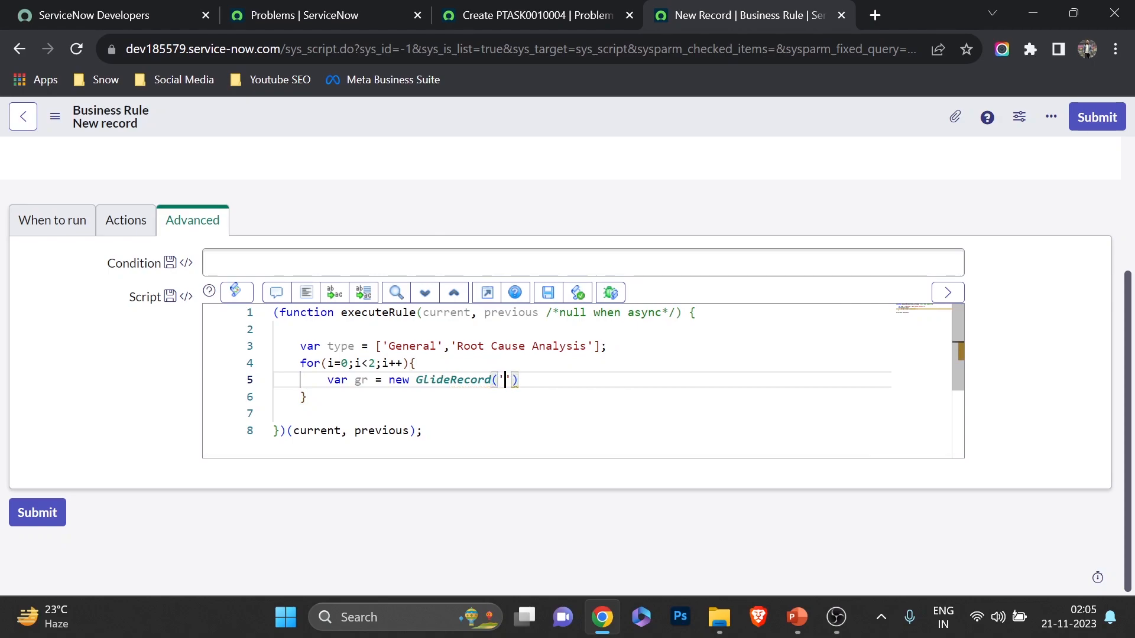
type("problem")
type("_tas")
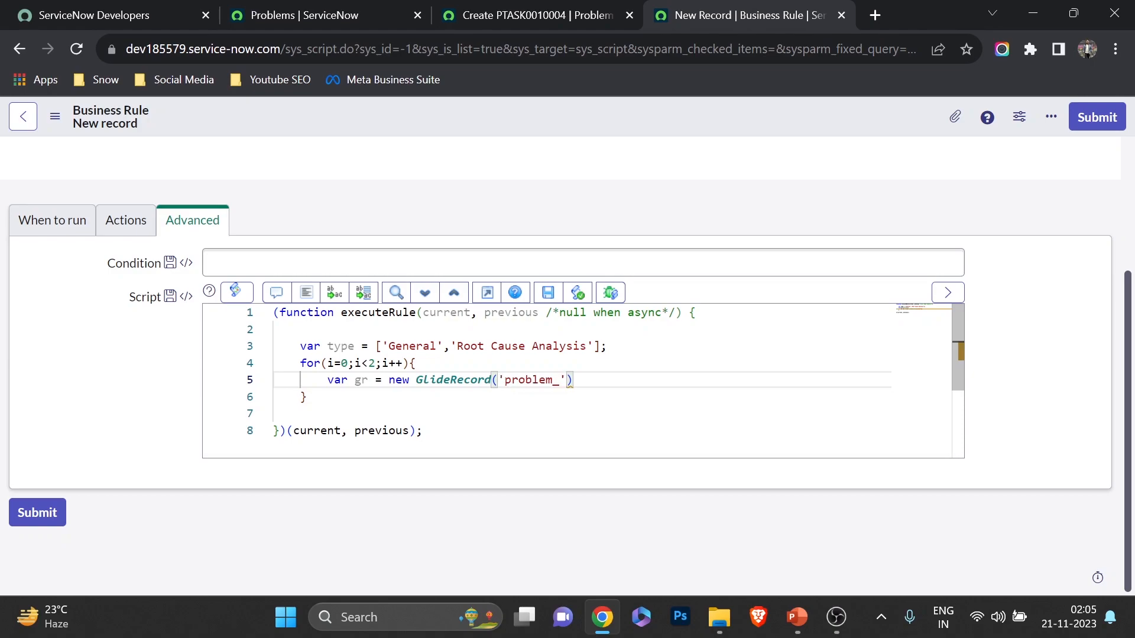
type("k")
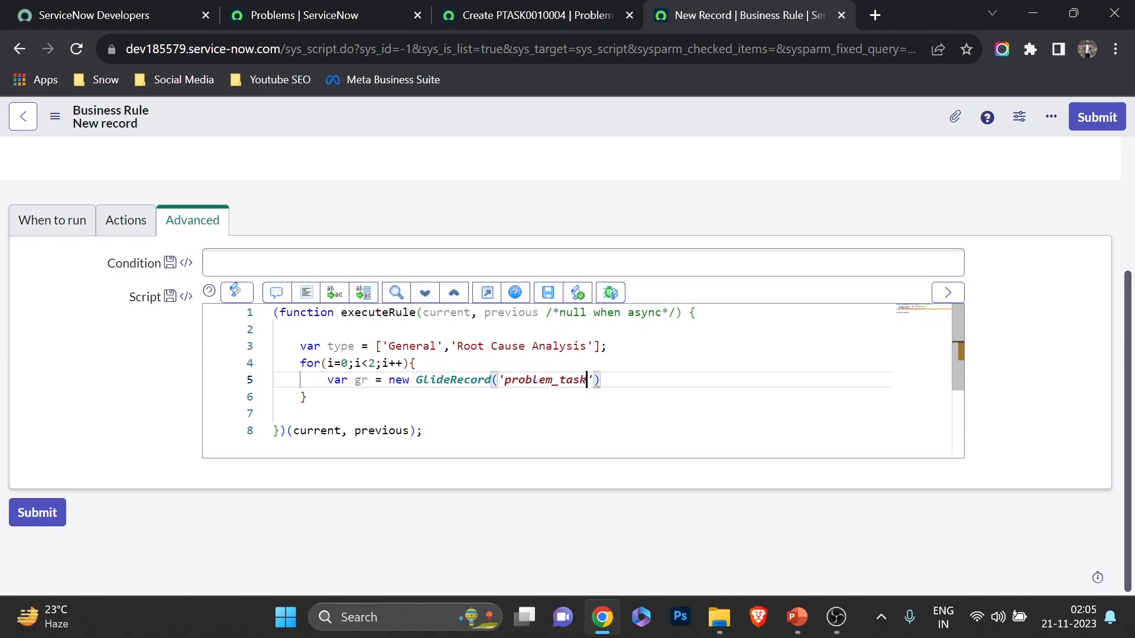
left_click(480, 16)
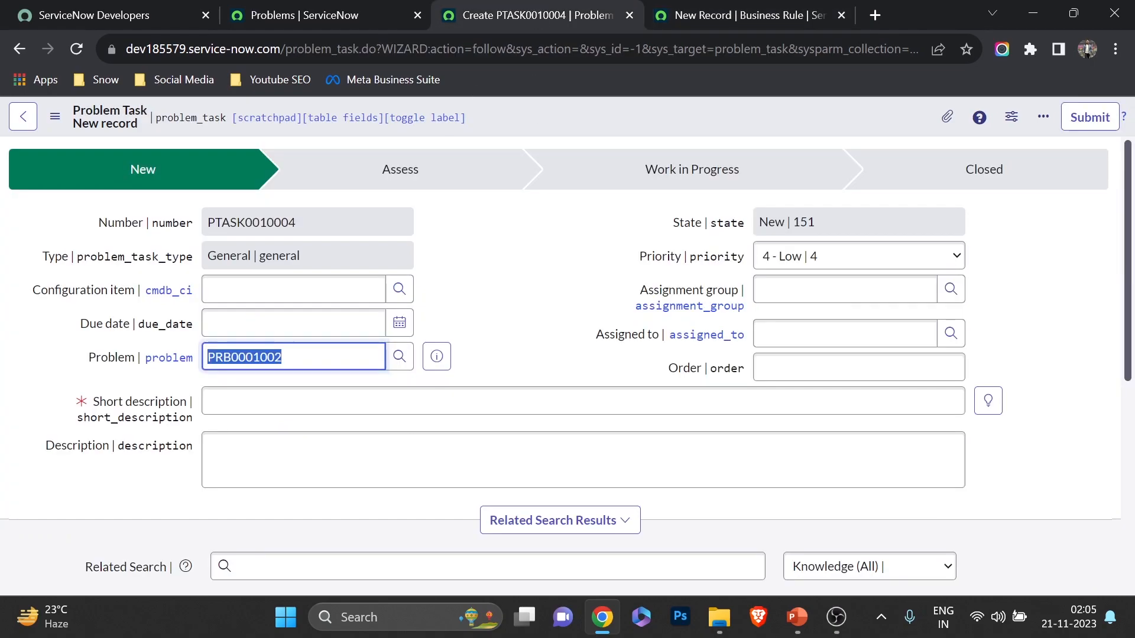
left_click(792, 15)
type(";")
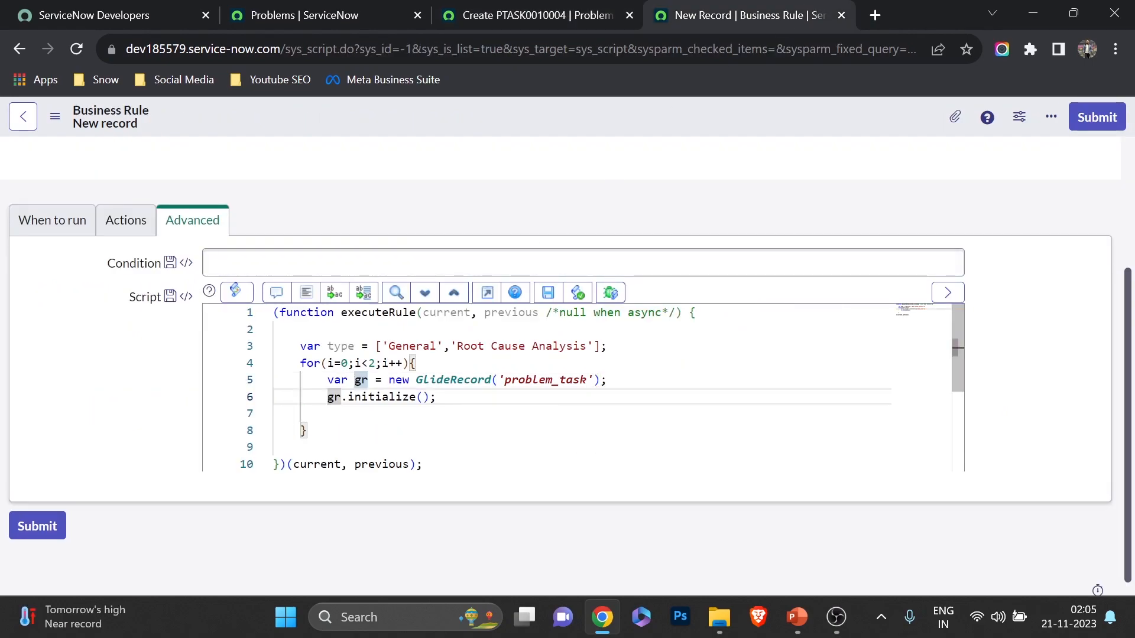
Complete the gr.initialize(); line under the GlideRecord declaration and add an empty line after it
key("Right")
key("Right")
key("Right")
key("Right")
key("Right")
key("Right")
key("Right")
key("Right")
key("Right")
key("Right")
key("Right")
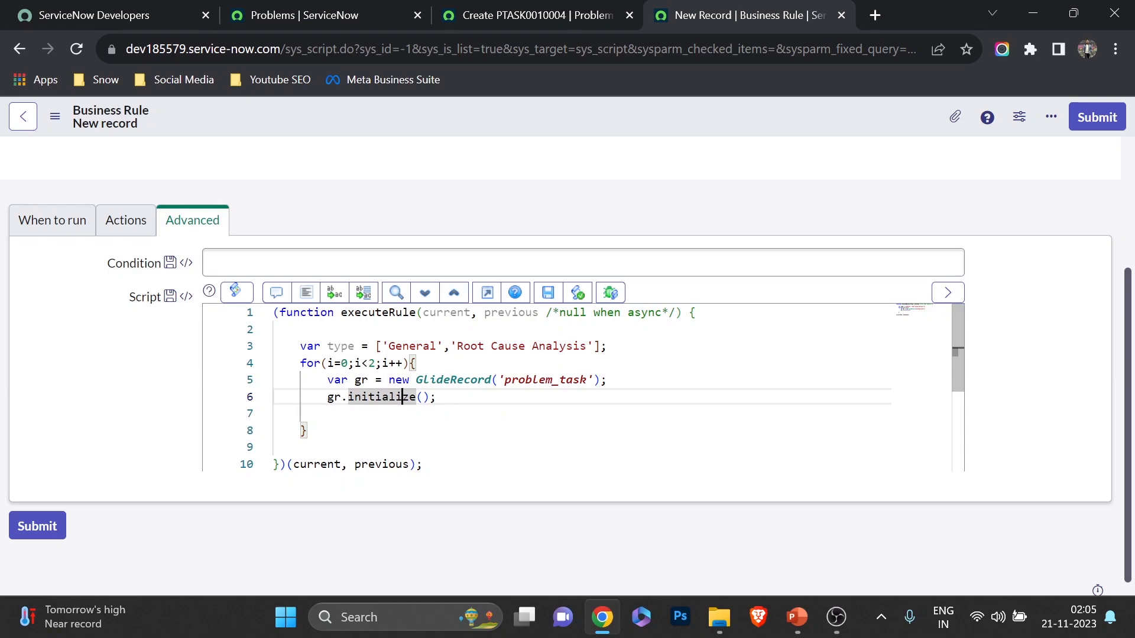
key("Right")
key("Right")
key("Right")
key("Right")
key("Right")
key("Return")
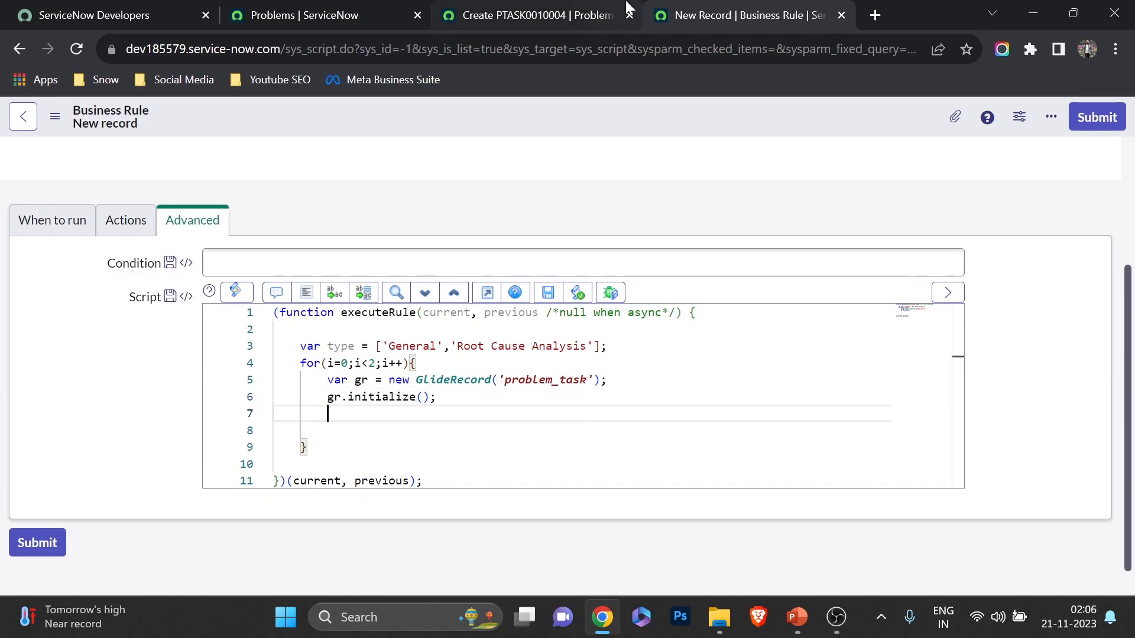
Copy the backend name of the Type field, problem_task_type, from the new Problem Task form
left_click(587, 13)
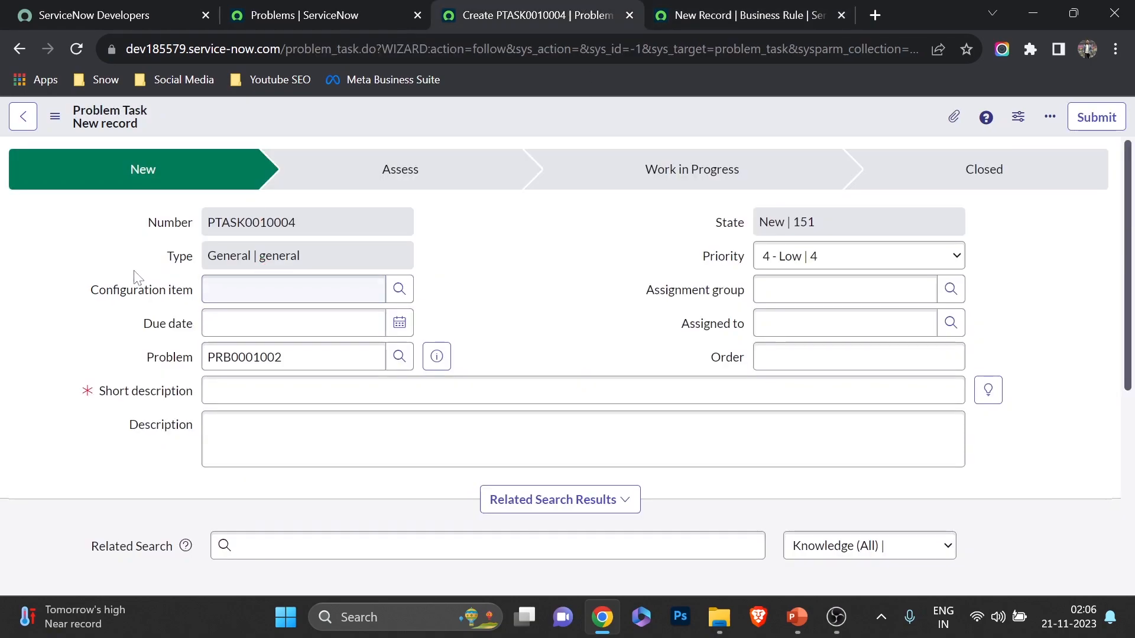
double_click(180, 256)
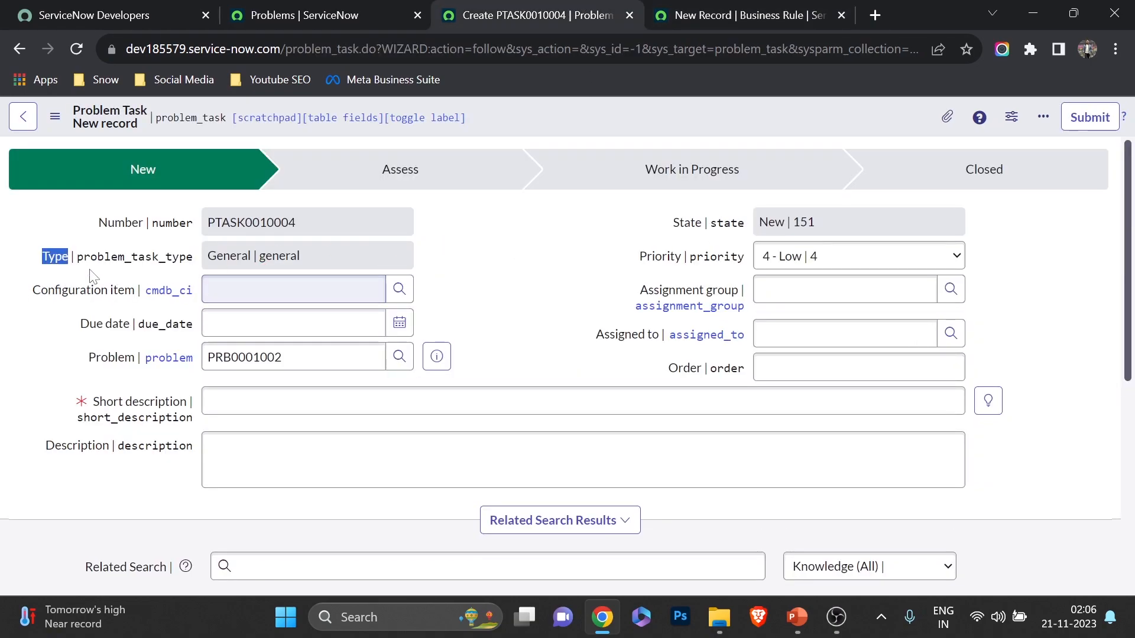
double_click(129, 263)
key("ctrl+c")
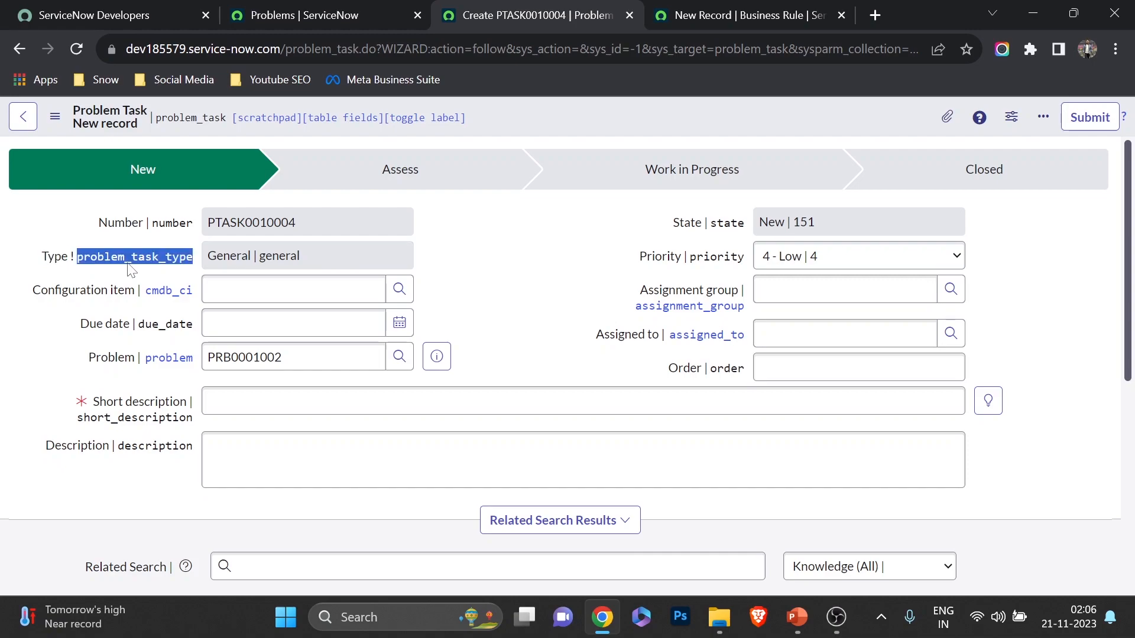
Back in the business rule script, add the line gr.problem_task_type = type[i]; using the copied field name
left_click(349, 11)
left_click(694, 9)
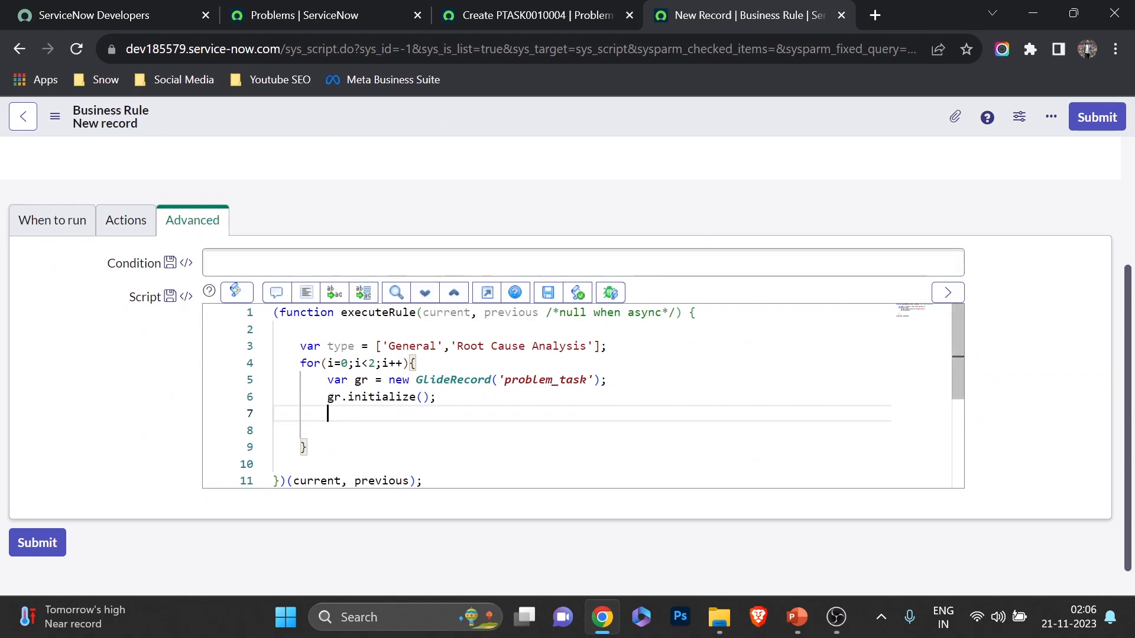
type("gr.")
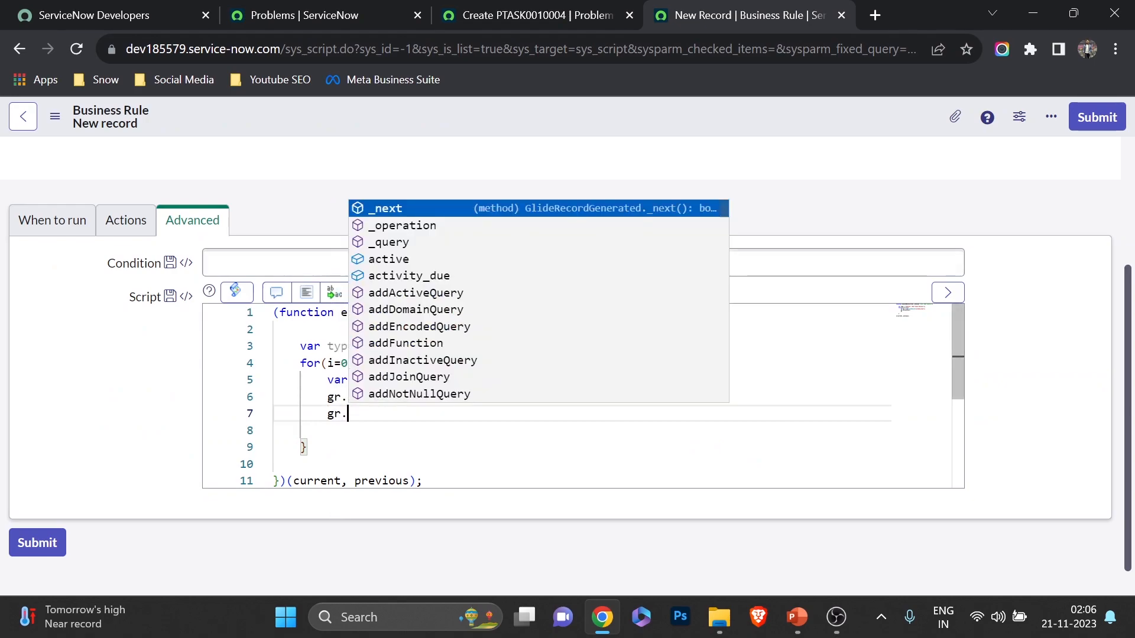
key("ctrl+v")
type("= ")
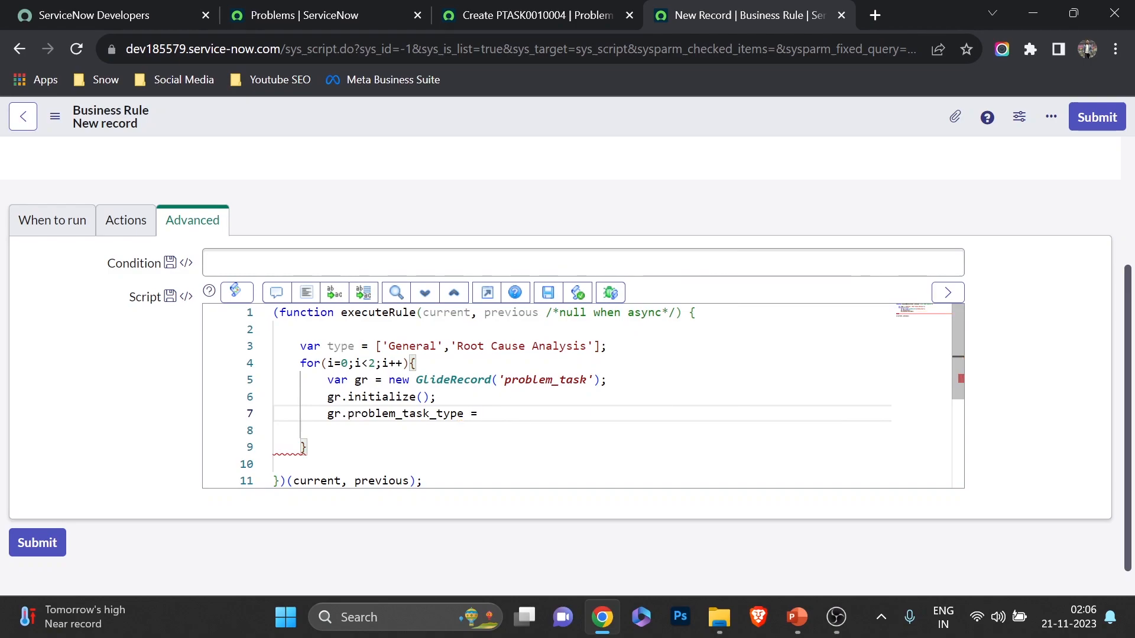
type("type")
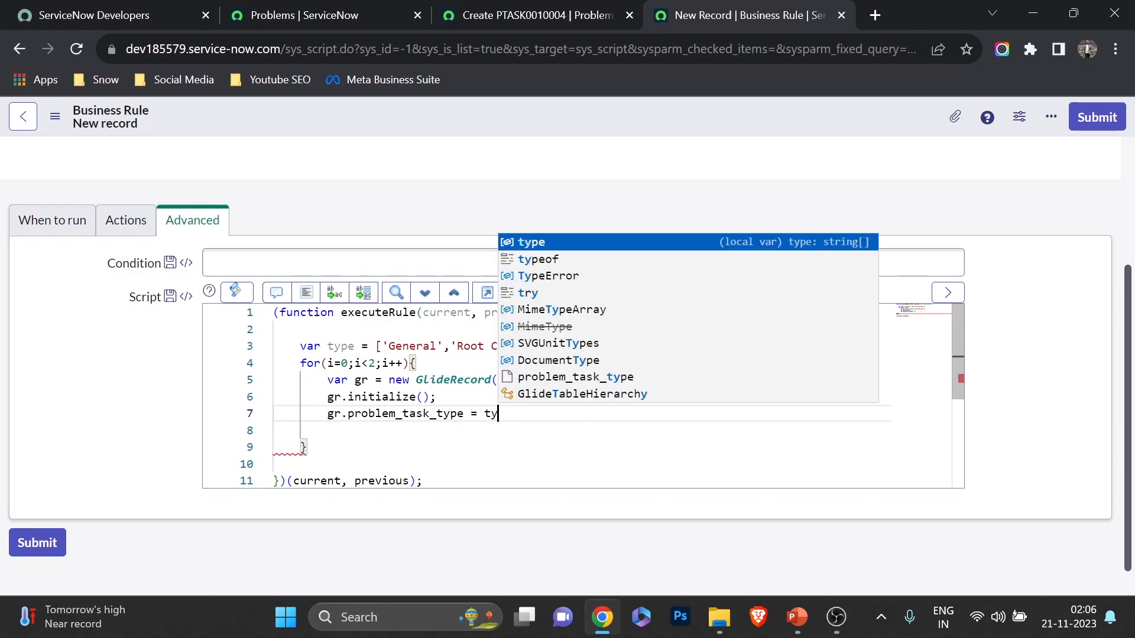
type("[")
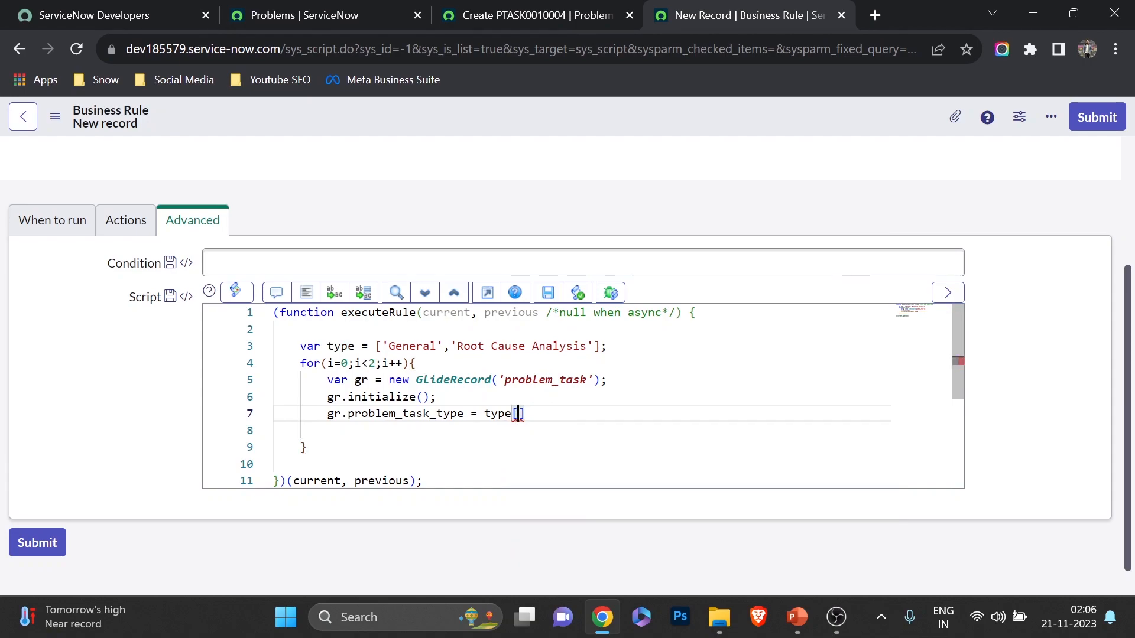
type("i];")
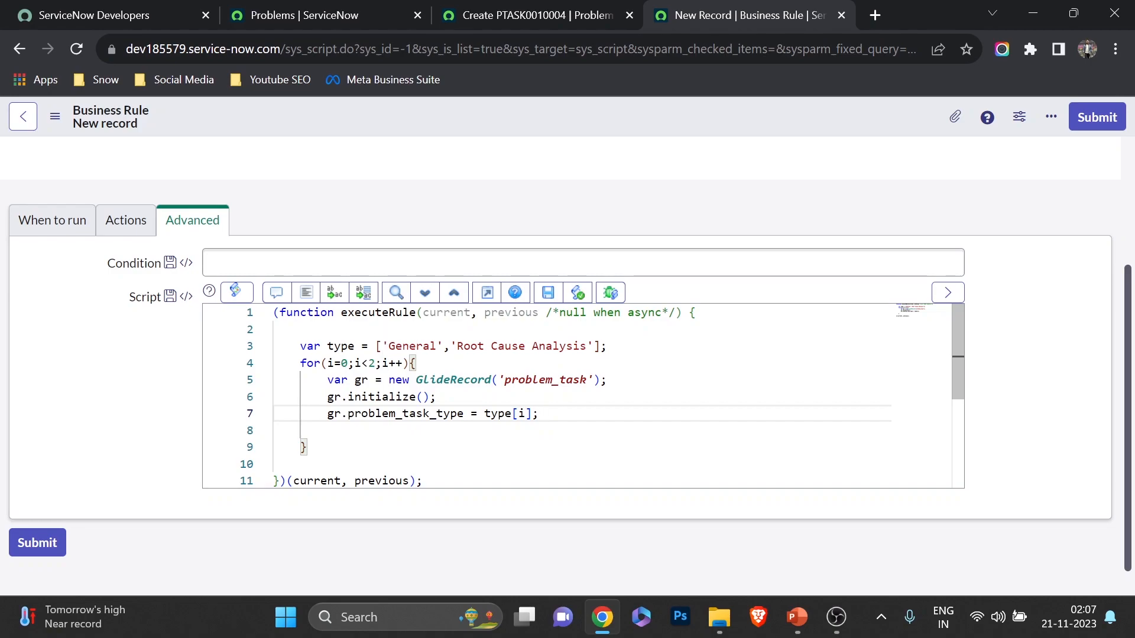
left_click(491, 346)
left_click(422, 346)
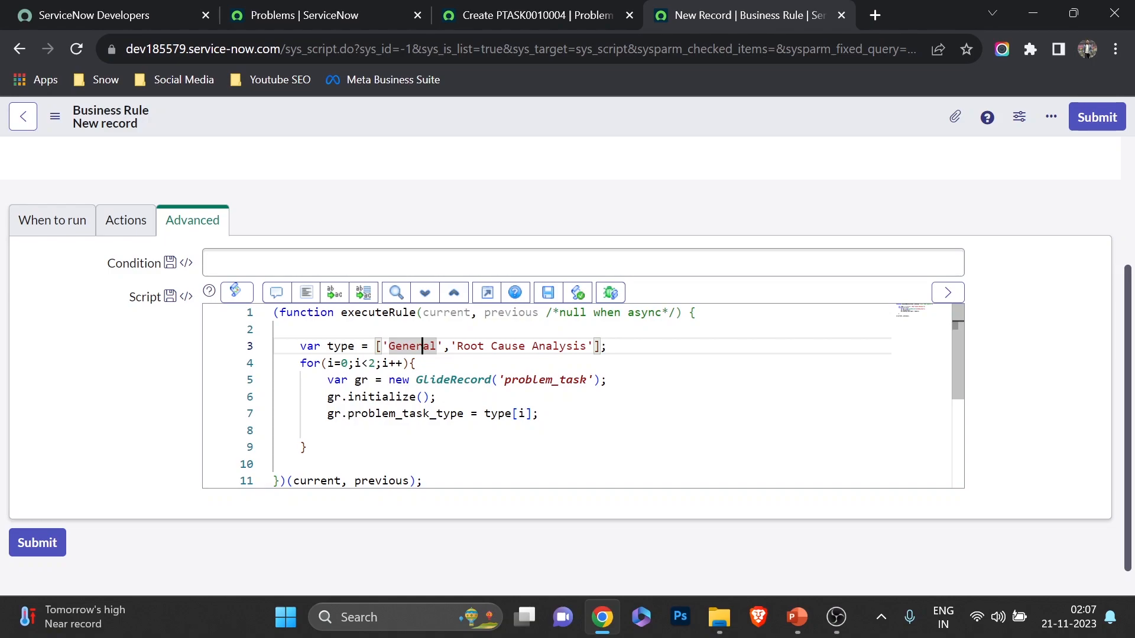
left_click(491, 345)
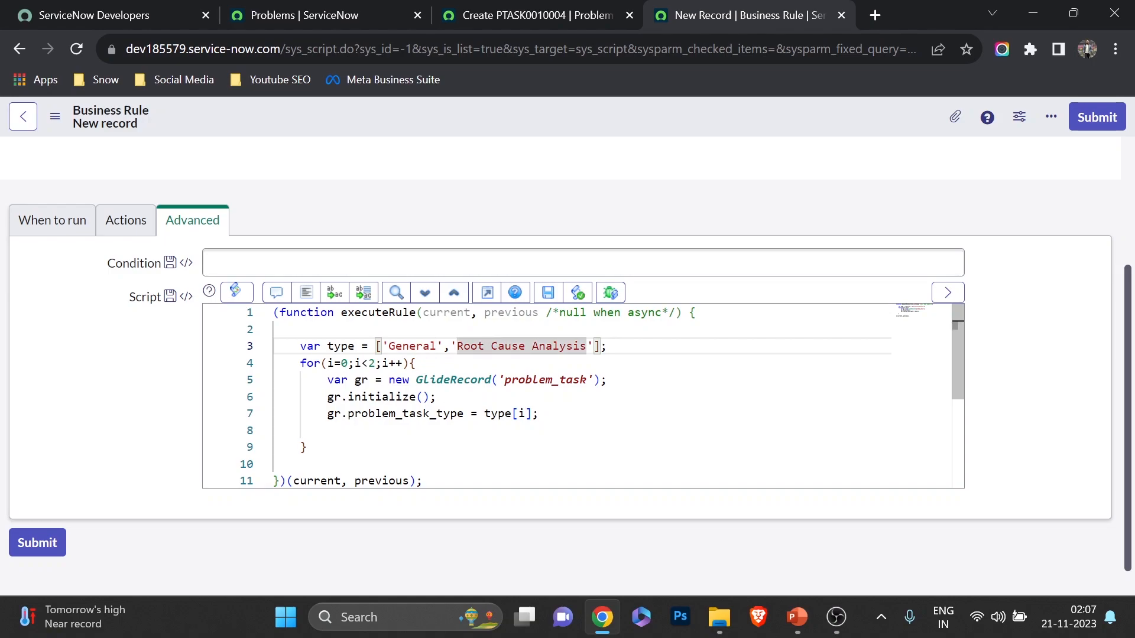
Below the problem_task_type line, add gr.short_description = 'Task type of '+type[i]; to the loop
left_click(539, 414)
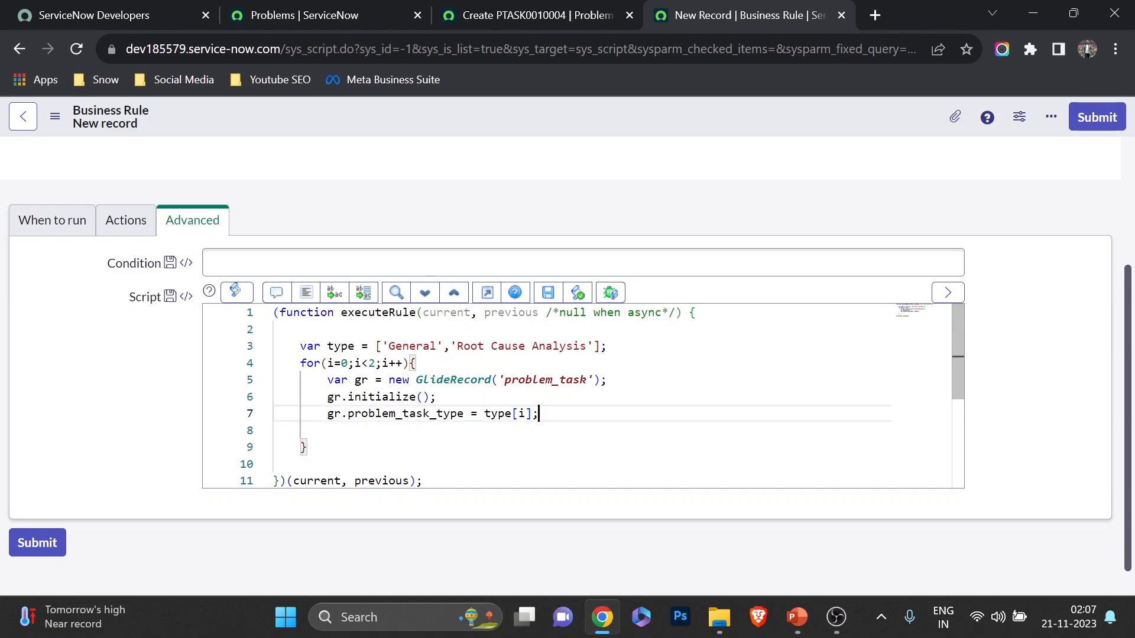
key("Return")
type("g")
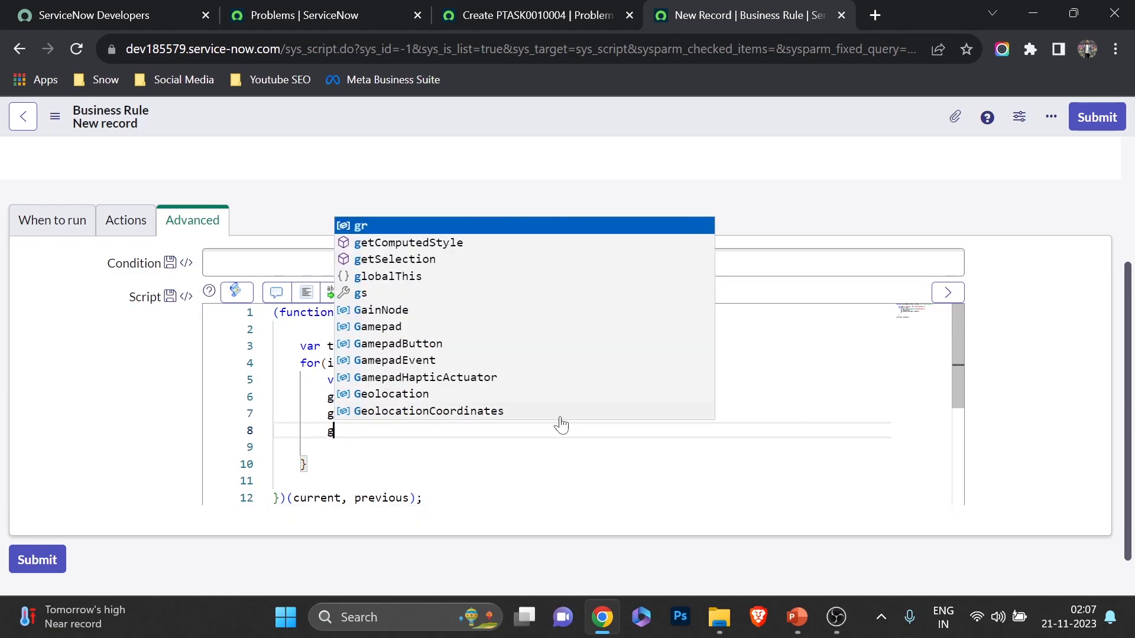
type("r.shor")
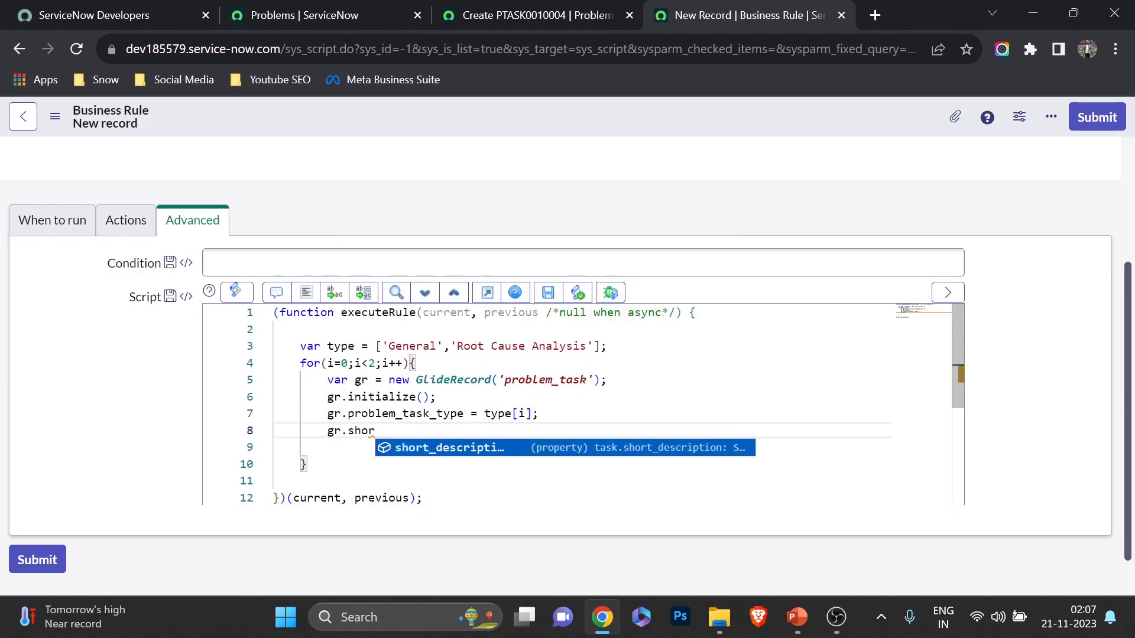
type("t_description = ty")
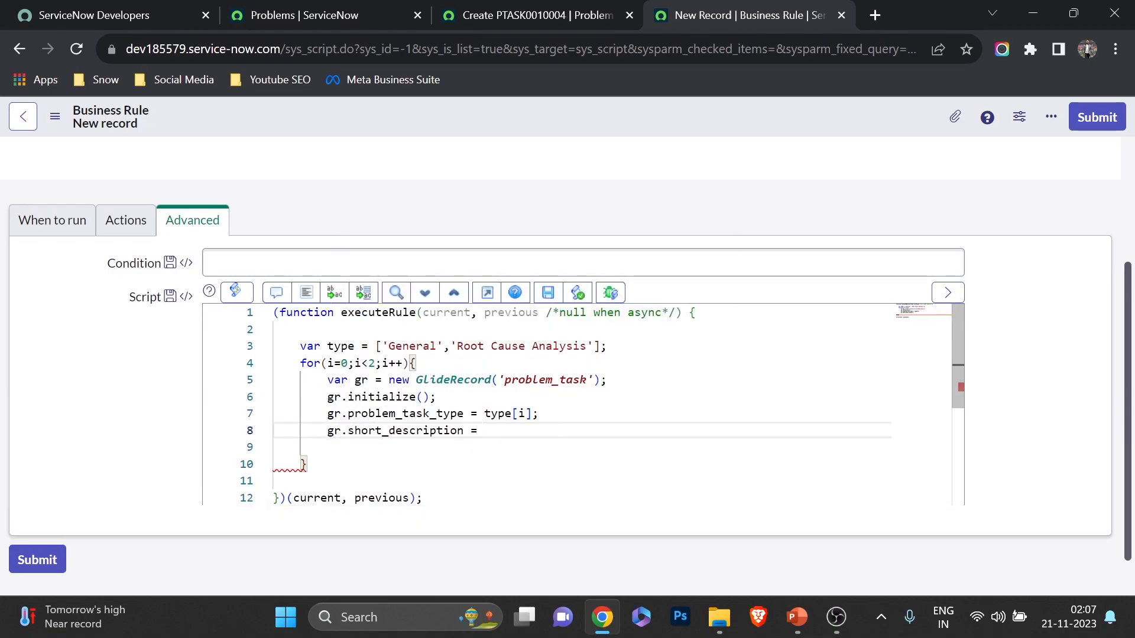
key("BackSpace")
key("BackSpace")
type("'Task type ")
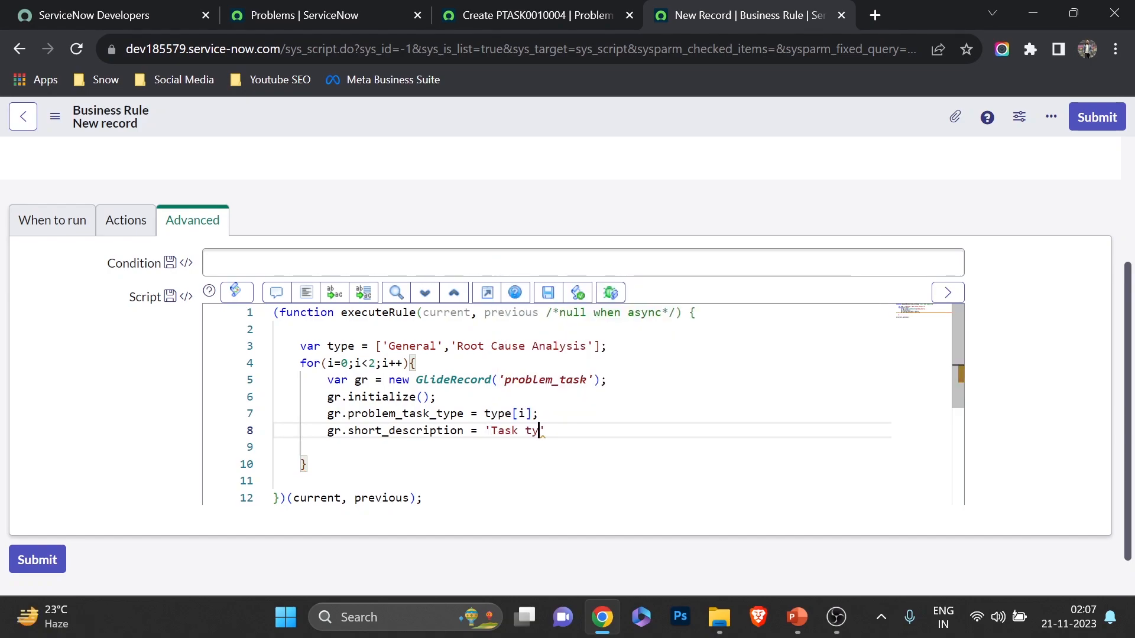
type("of '+type")
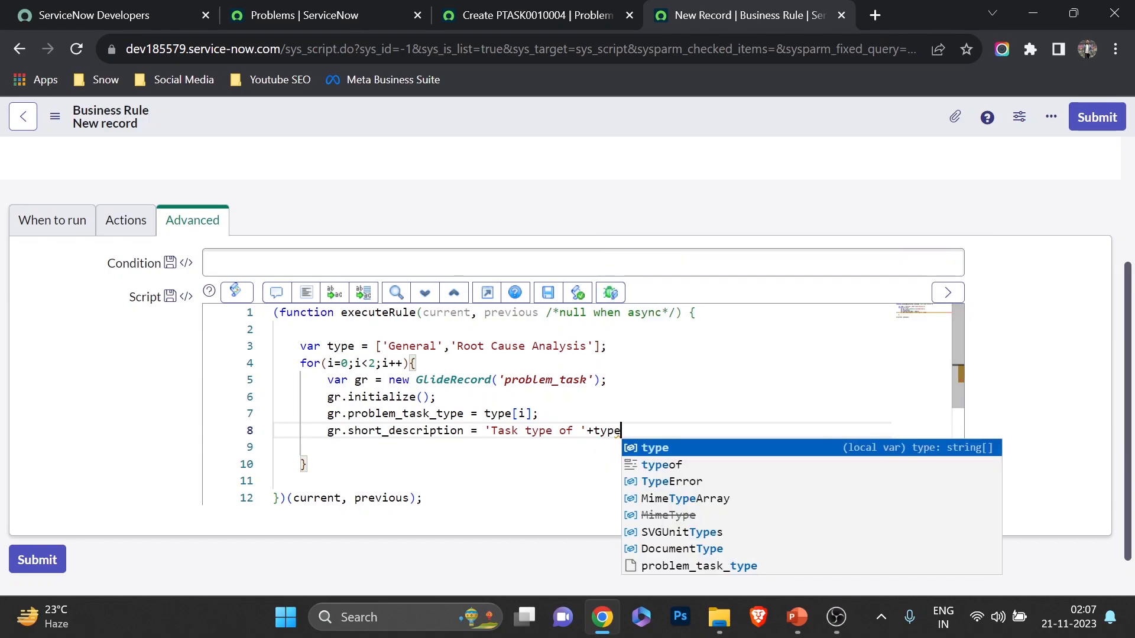
type("[i];")
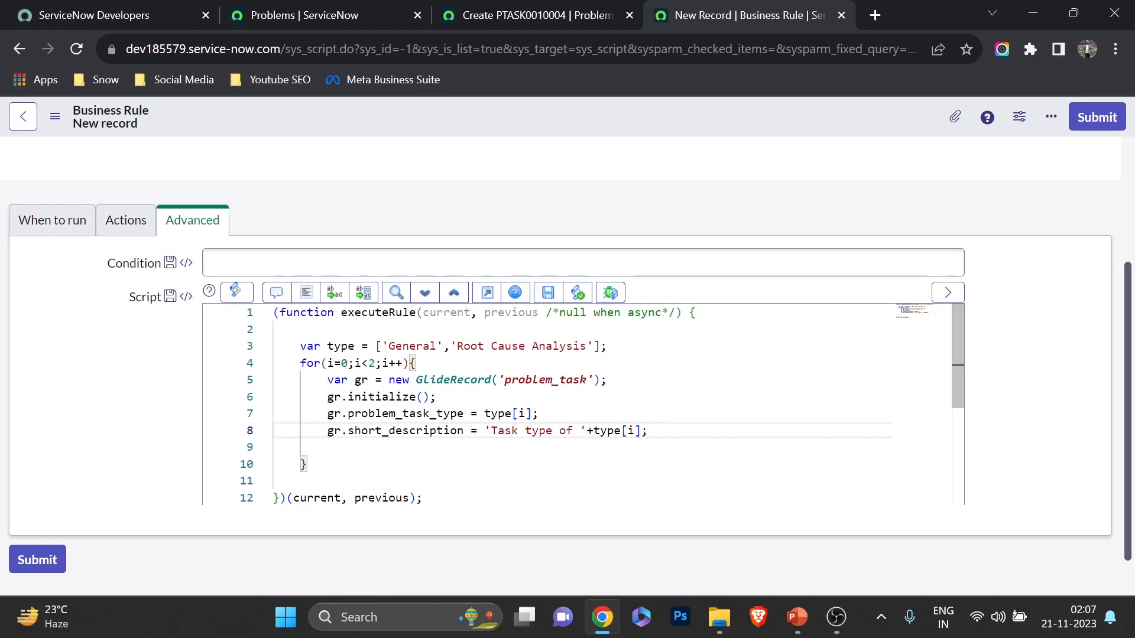
Examine the Problem field on the new Problem Task form and compare it with the business rule's table and script
left_click(606, 7)
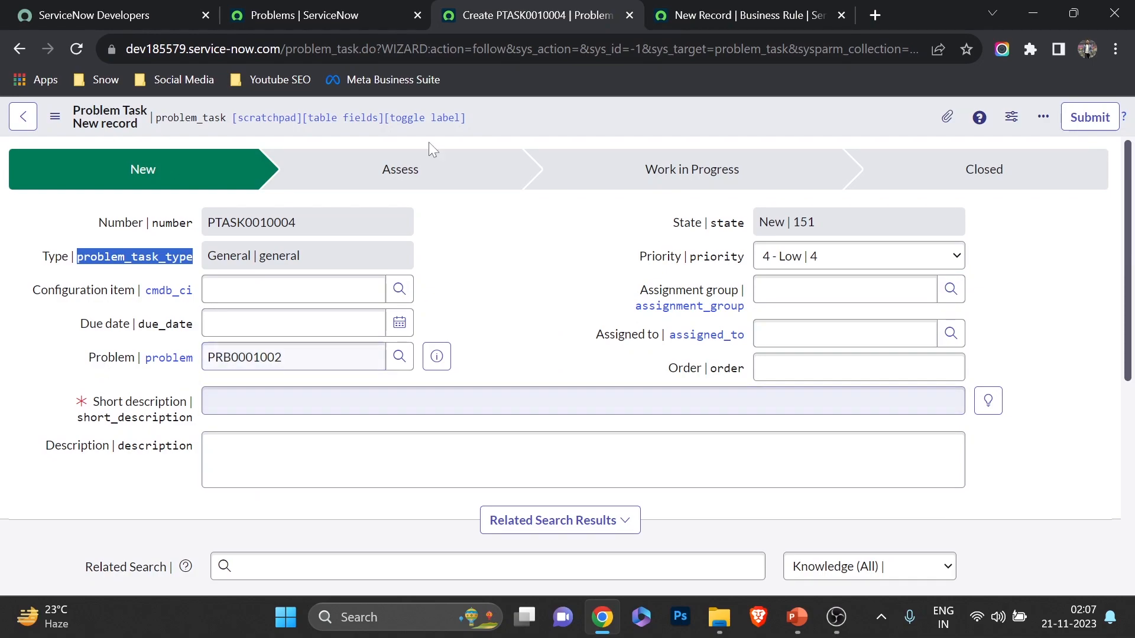
key("ctrl+Tab")
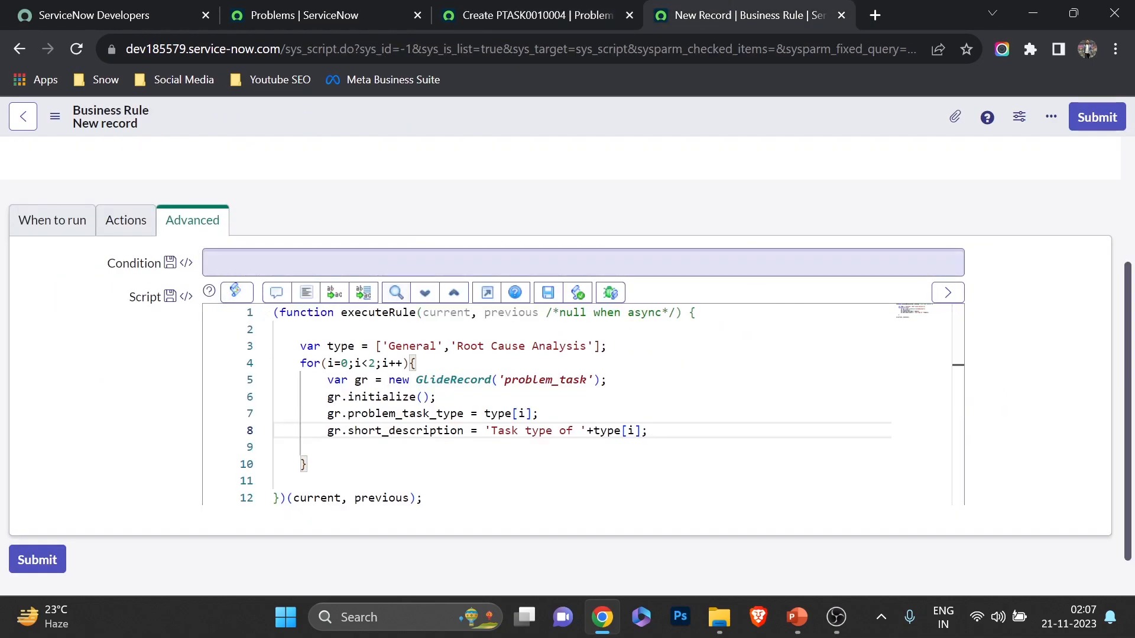
scroll(367, 284, "up", 3)
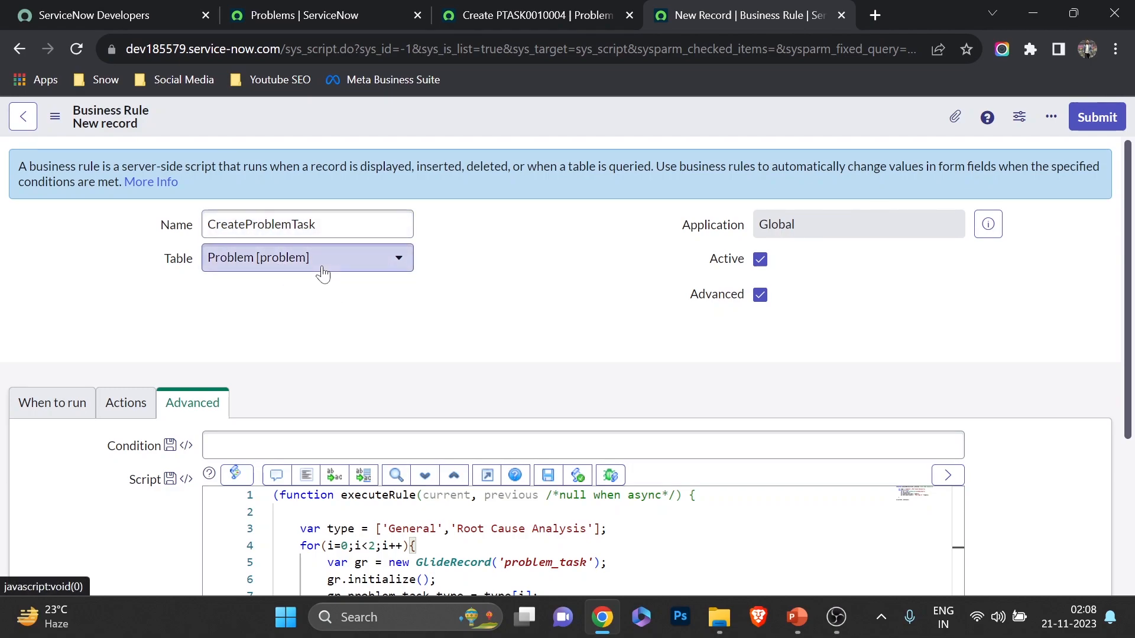
scroll(312, 309, "down", 2)
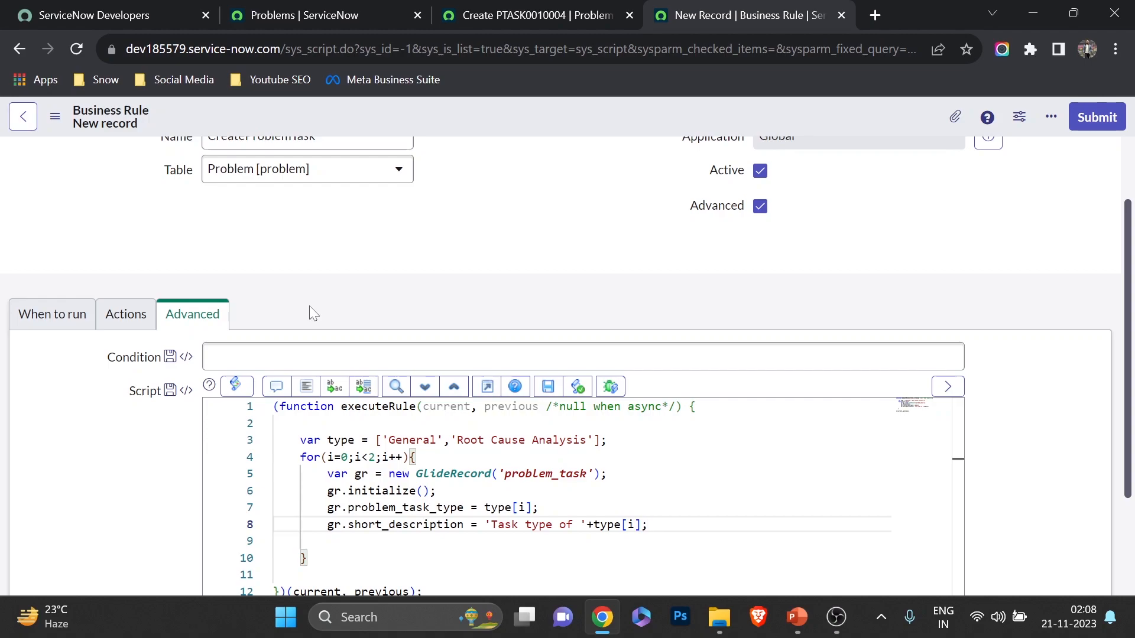
left_click(535, 15)
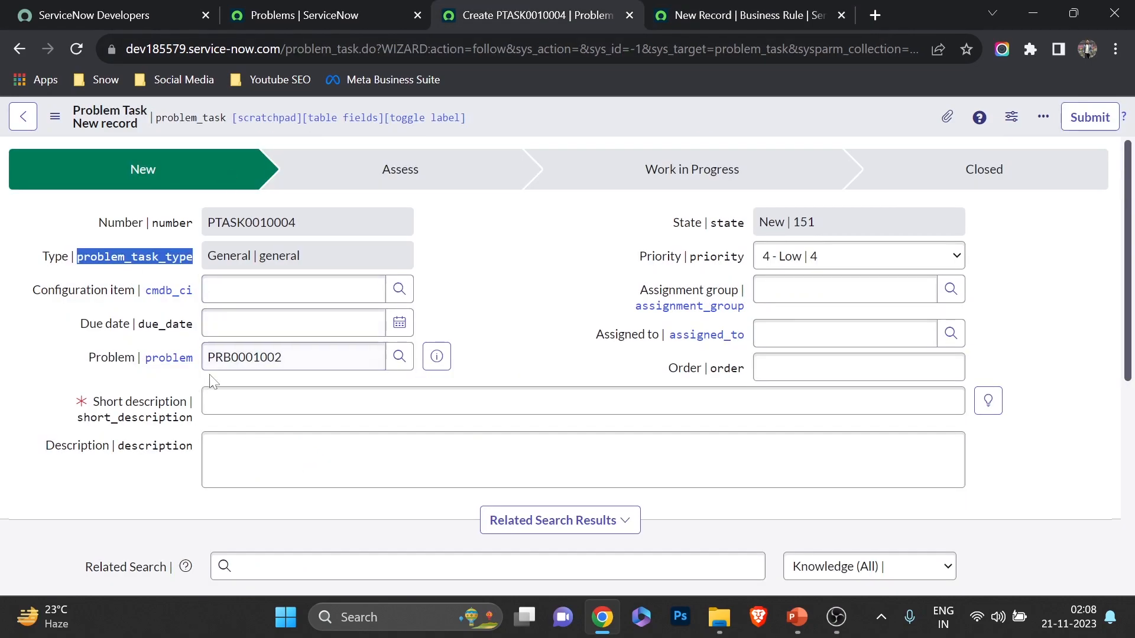
left_click_drag(303, 357, 197, 358)
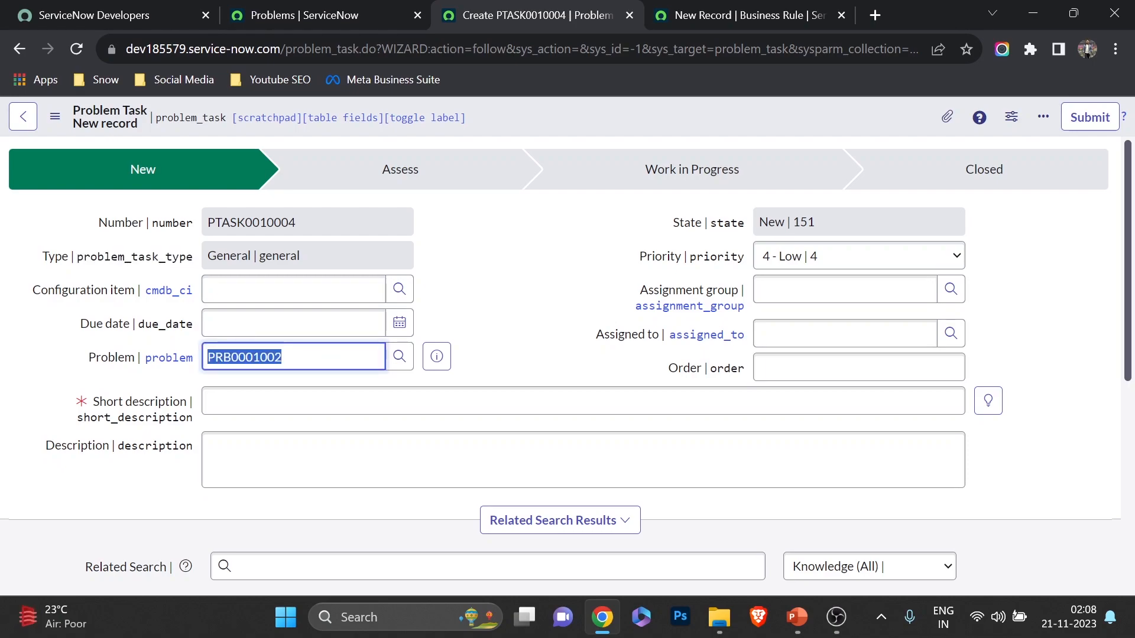
key("ctrl+Tab")
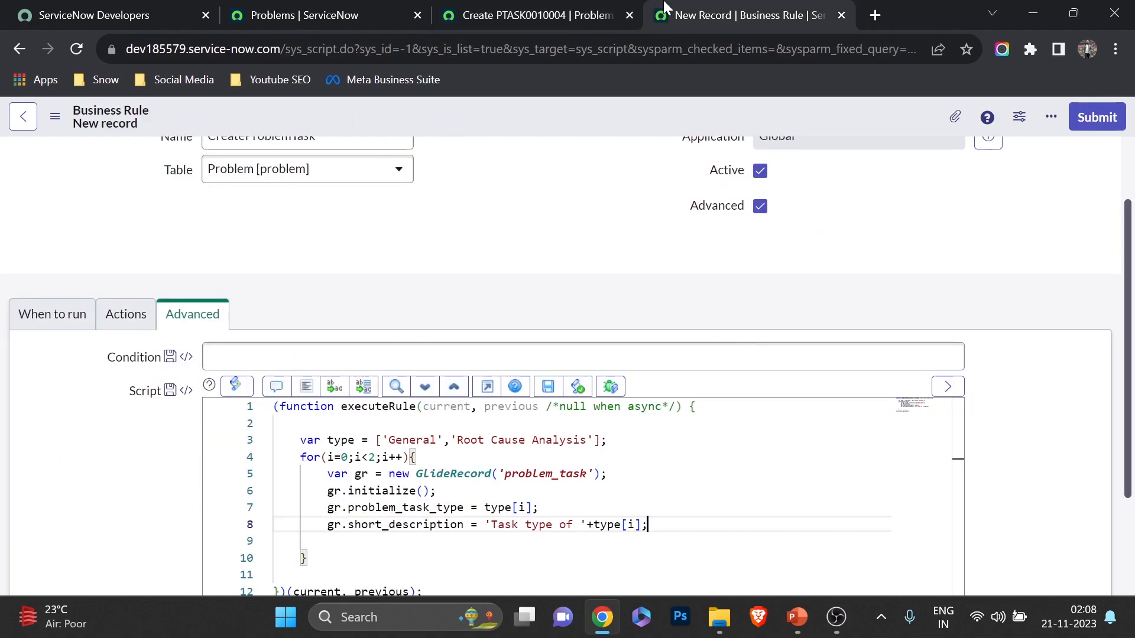
scroll(479, 166, "up", 3)
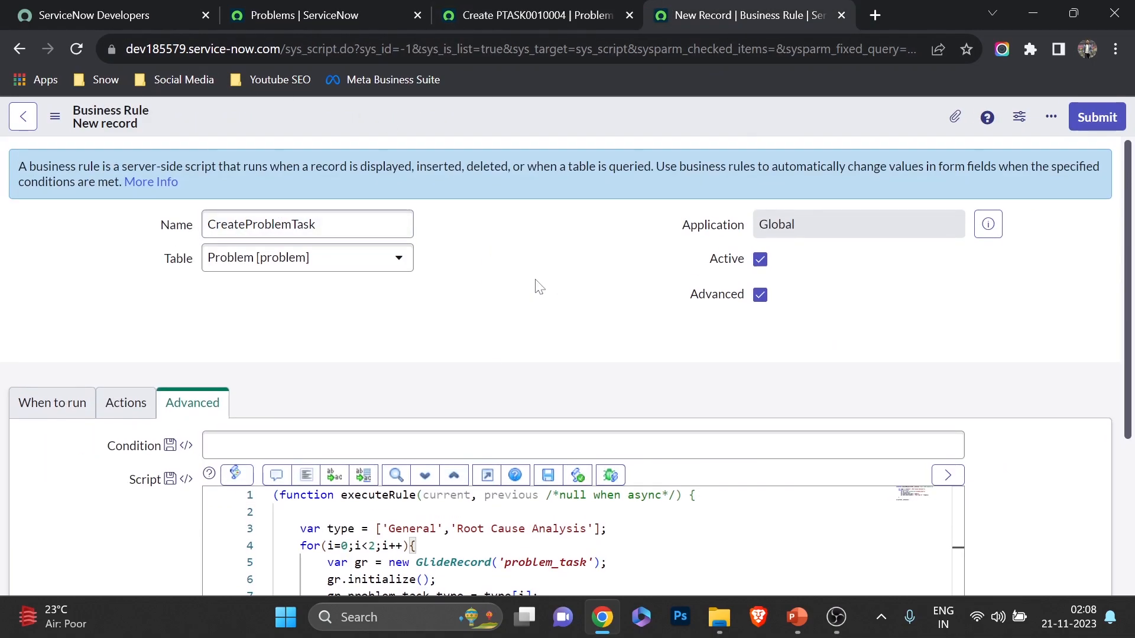
scroll(532, 290, "down", 4)
Add the line gr.problem = current.sys_id; below the short description, checking the field name on the Problem Task form
key("Return")
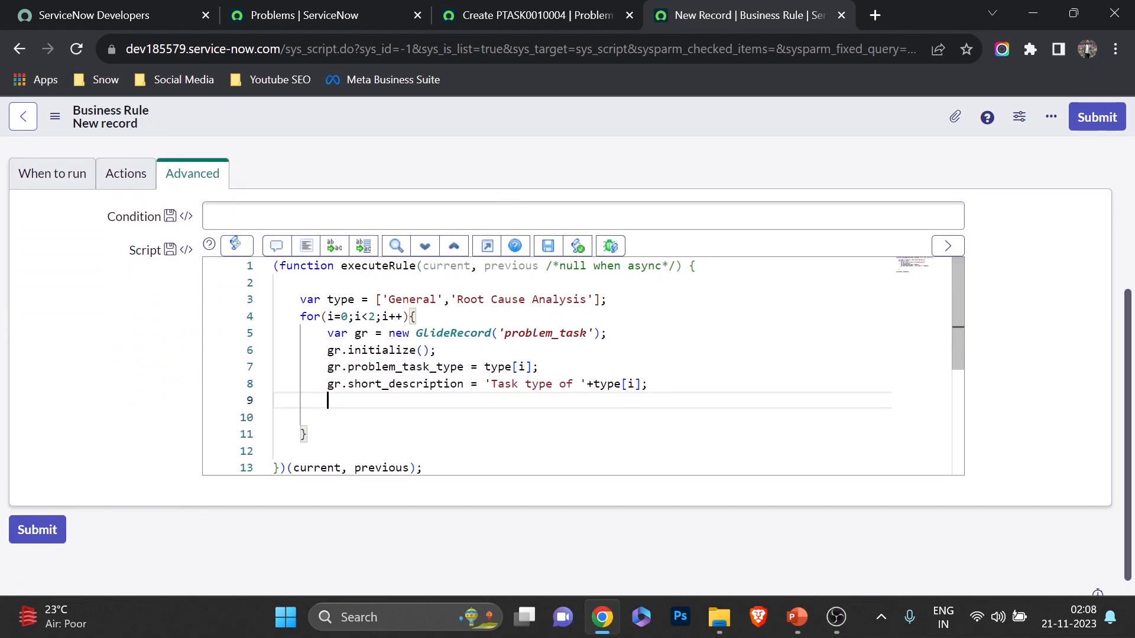
type("gr.")
left_click(614, 15)
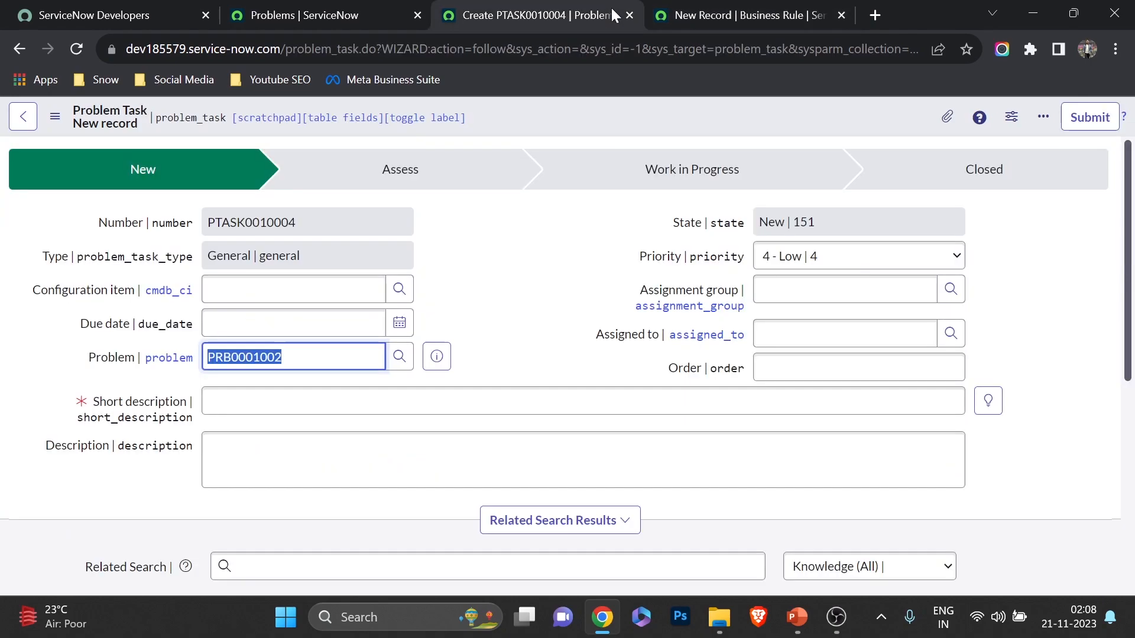
left_click(759, 19)
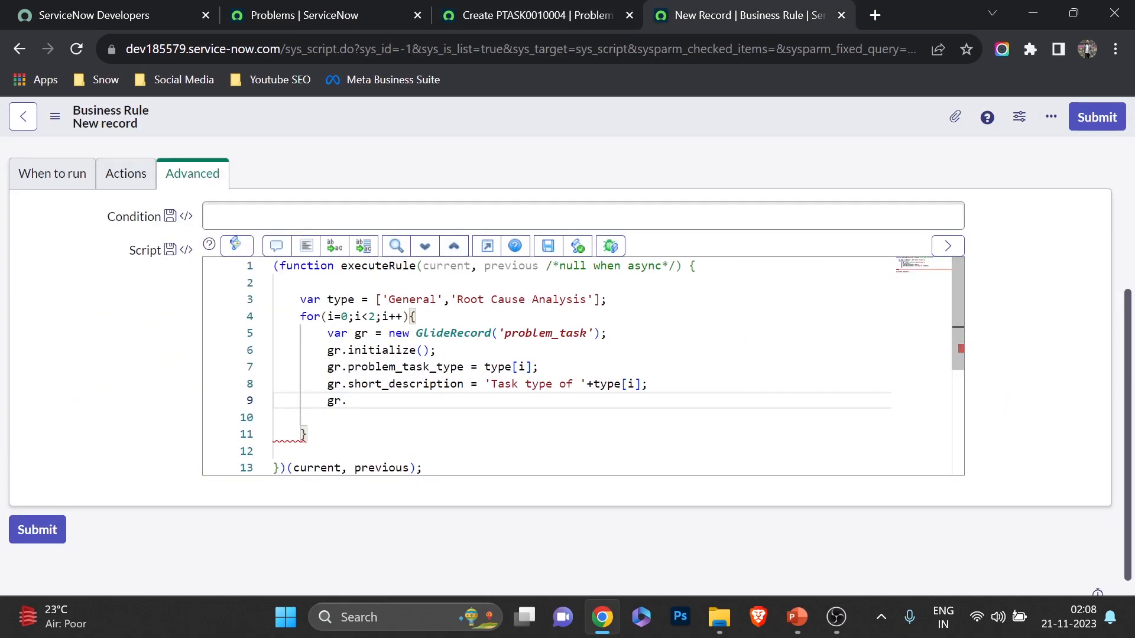
type("problem = cu")
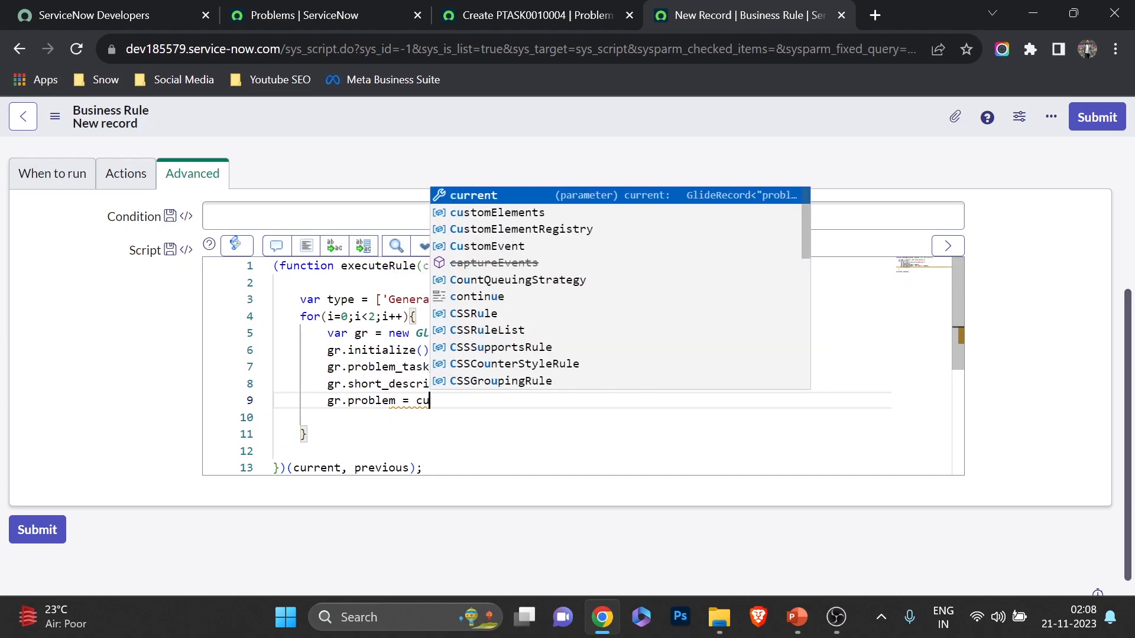
type("rrent.")
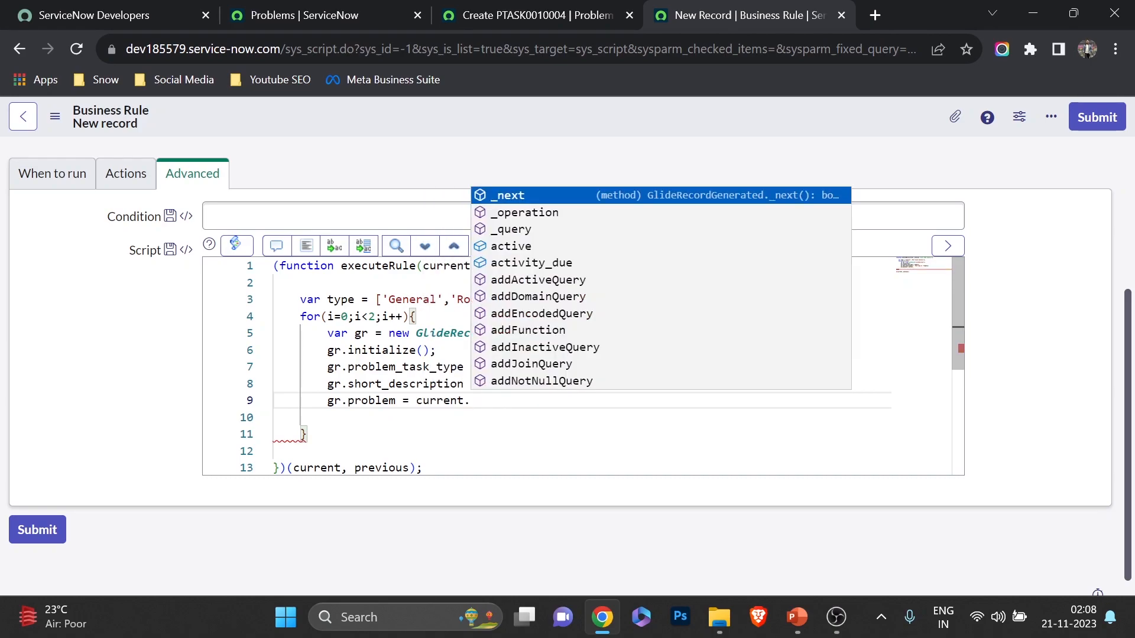
type("sys_id")
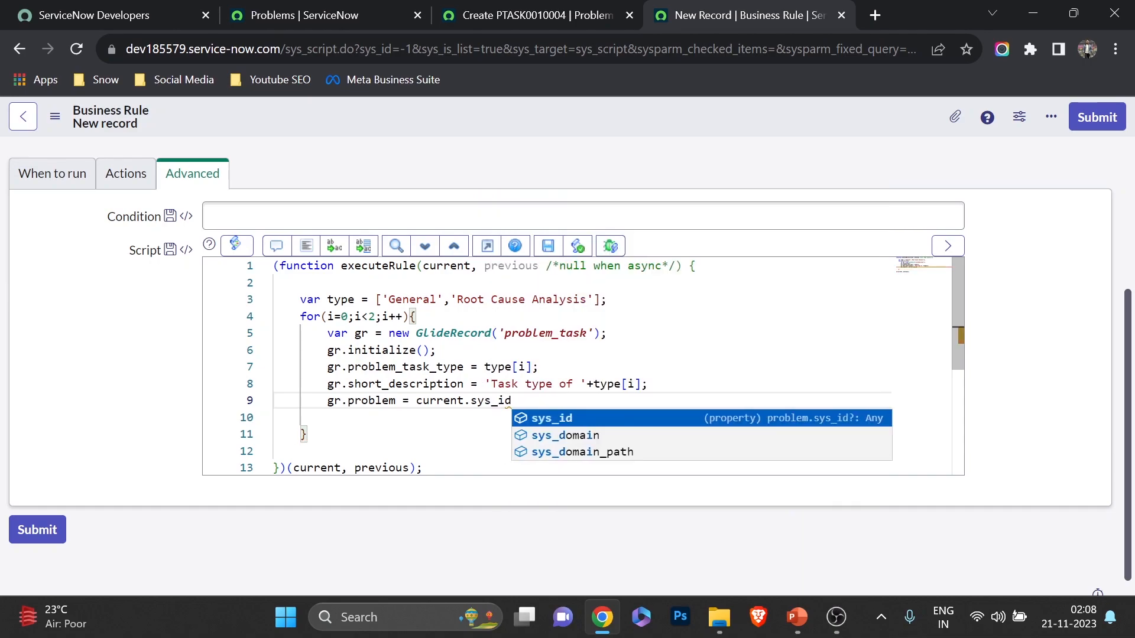
key("Escape")
type(";")
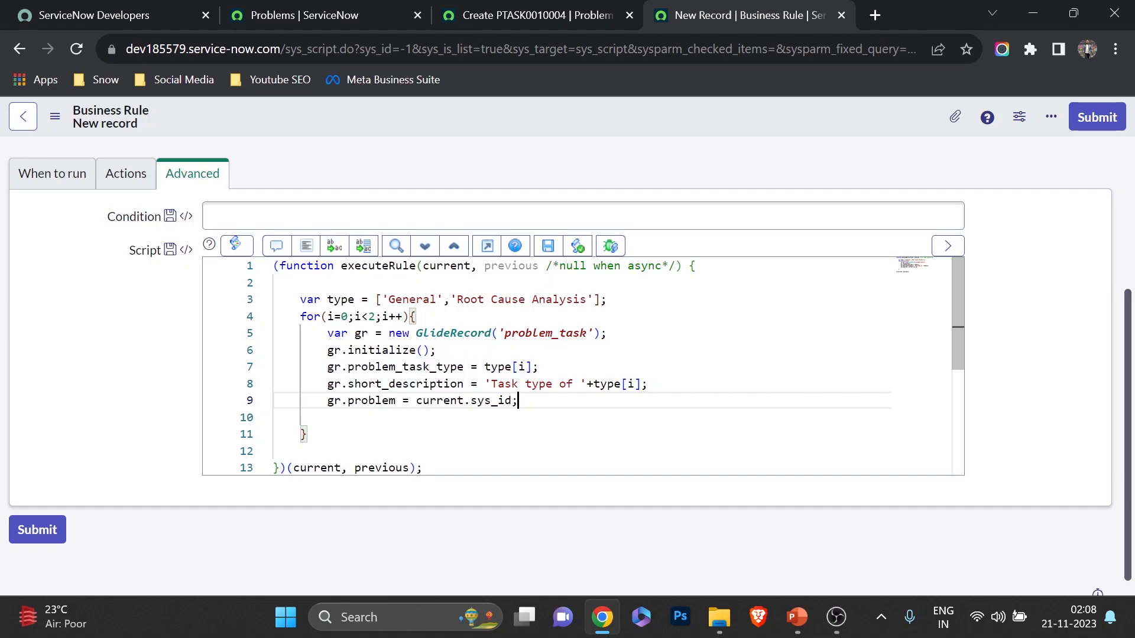
Review the gr.problem assignment in the script against the rule's table and the Problem Task form's Problem field
scroll(168, 273, "up", 4)
scroll(168, 274, "down", 4)
scroll(169, 273, "up", 4)
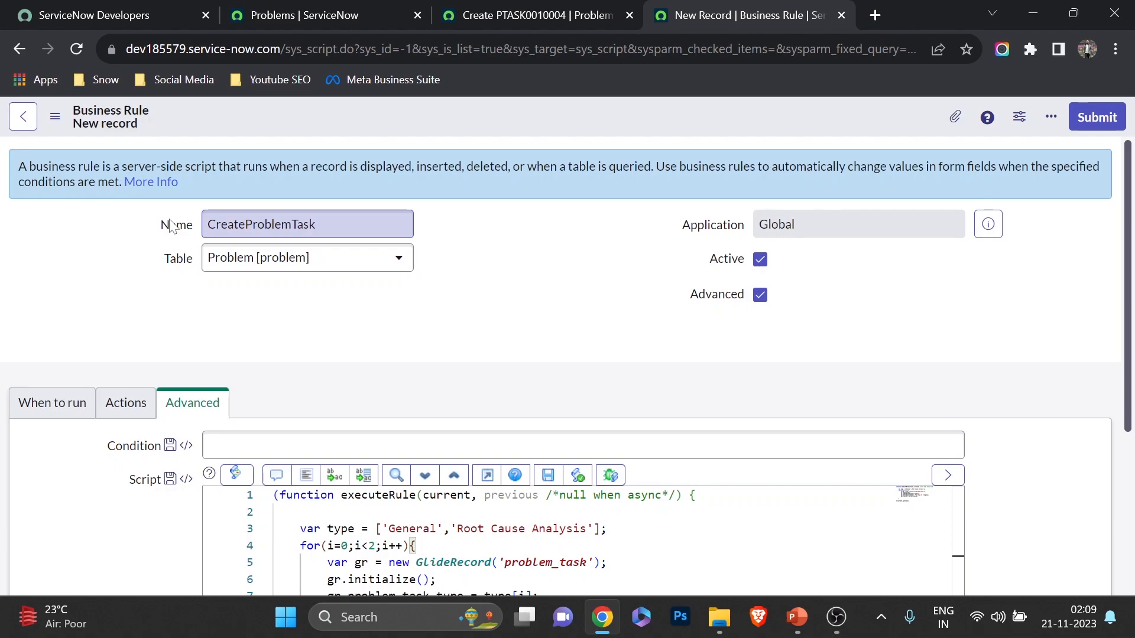
left_click(499, 13)
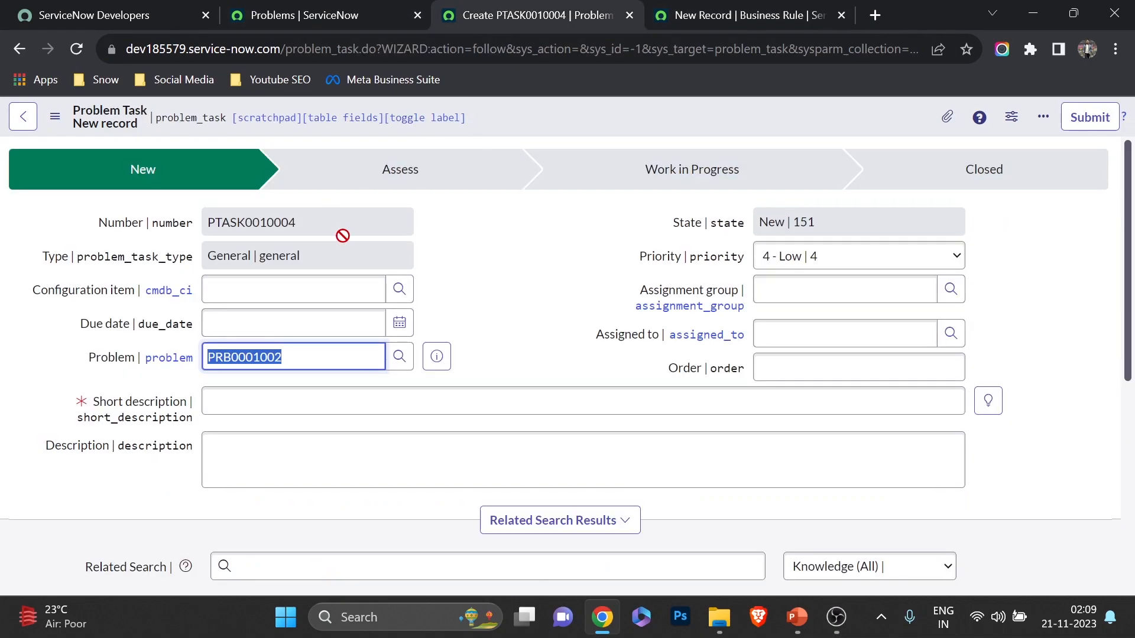
key("ctrl+Tab")
left_click_drag(328, 383, 518, 383)
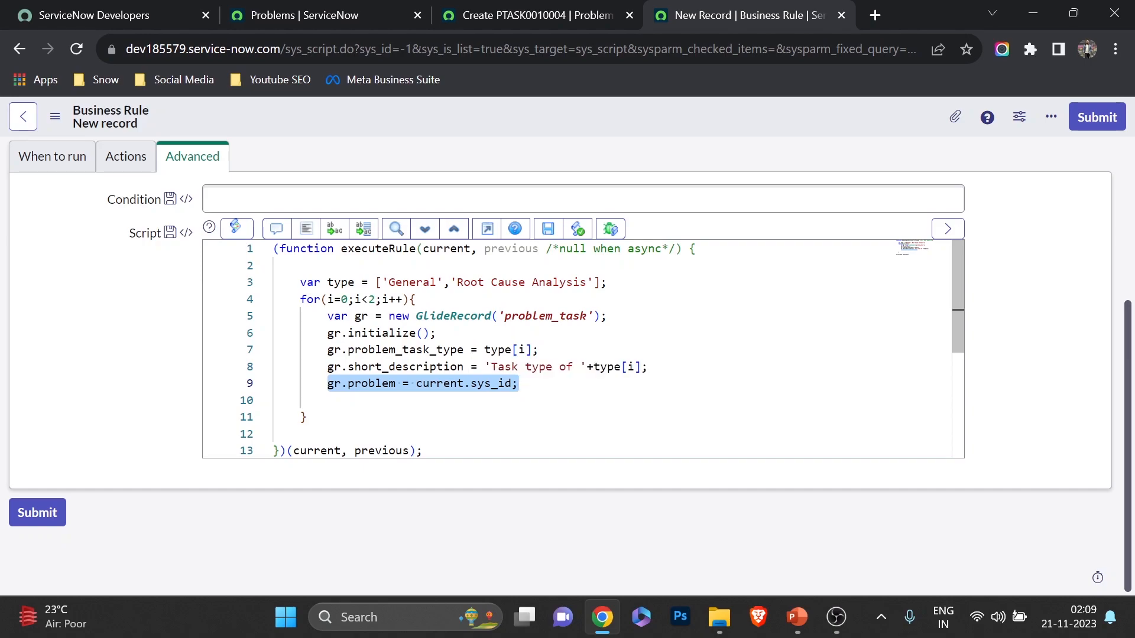
double_click(372, 384)
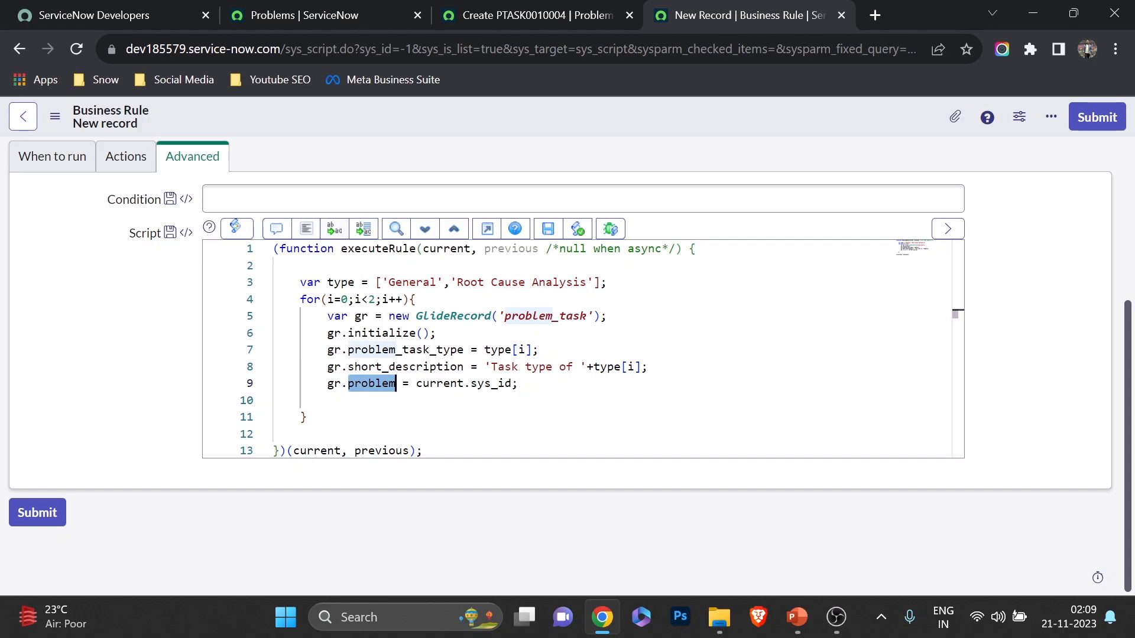
Open the problem record PRB0001002 from the Problems list
left_click(307, 13)
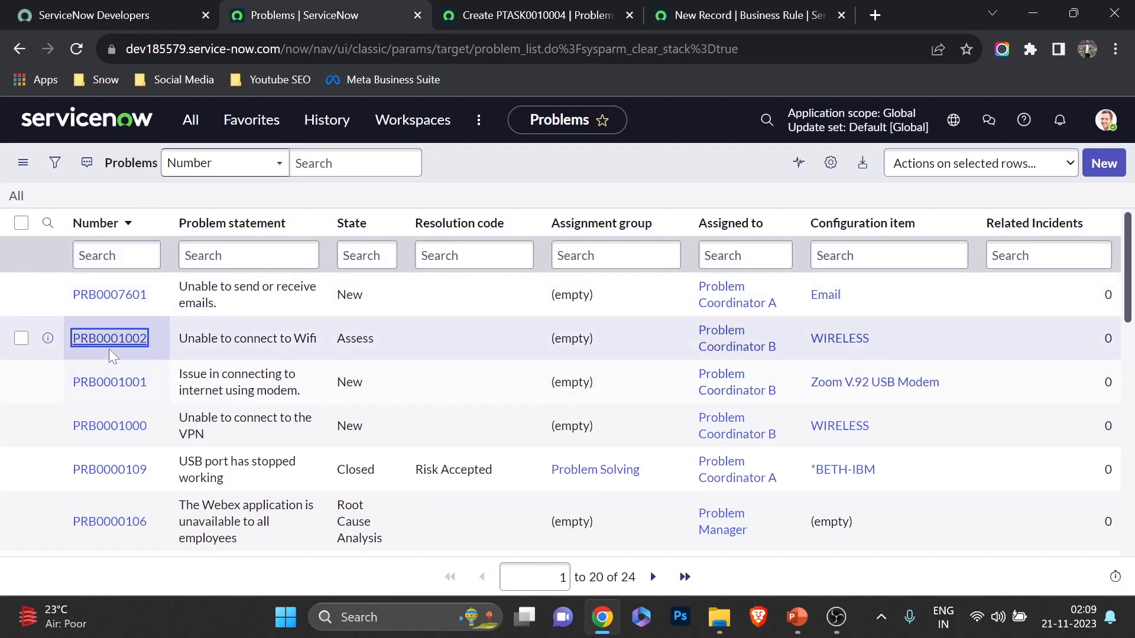
left_click(107, 338)
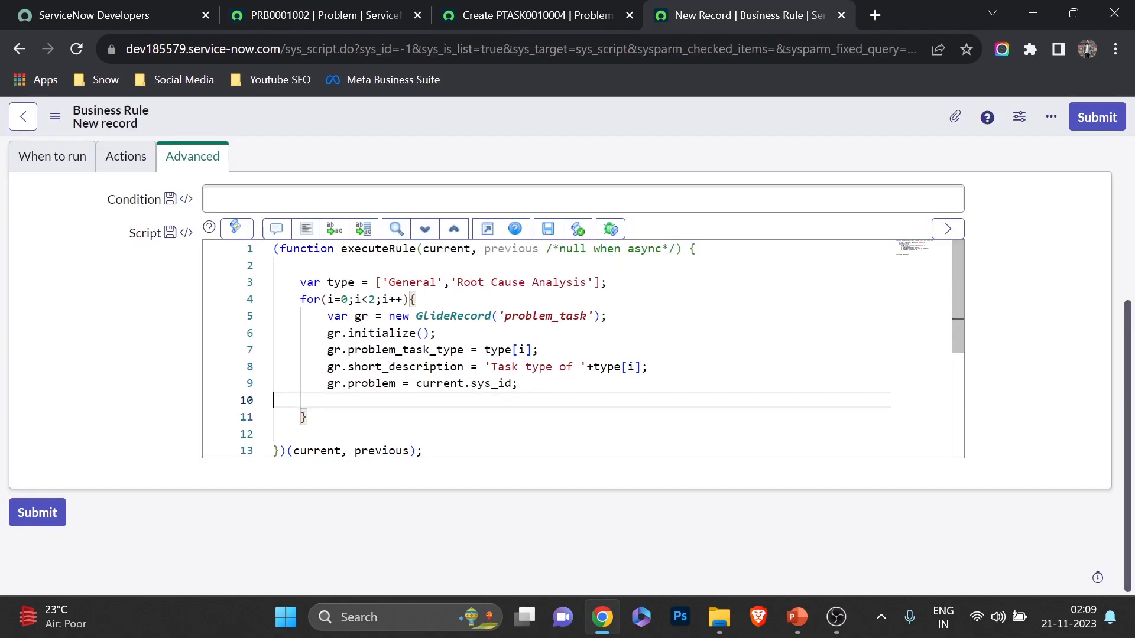
Back in the business rule script, end the loop body with gr.insert(); and save the CreateProblemTask rule
key("Tab")
type("gr.in")
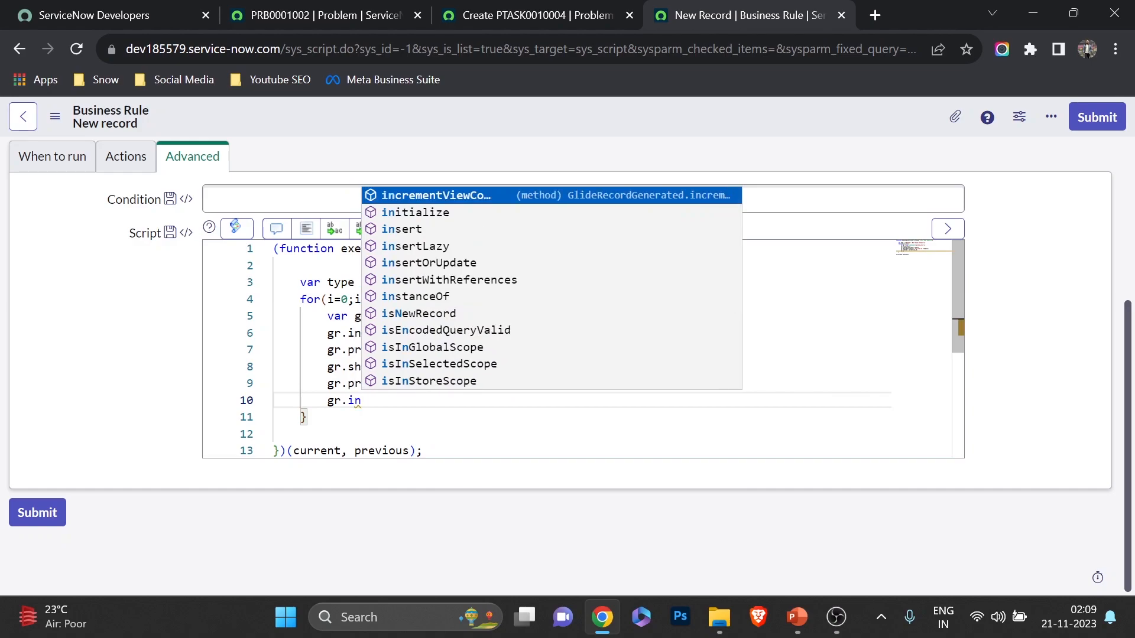
key("Down")
key("Down")
key("Return")
type("();")
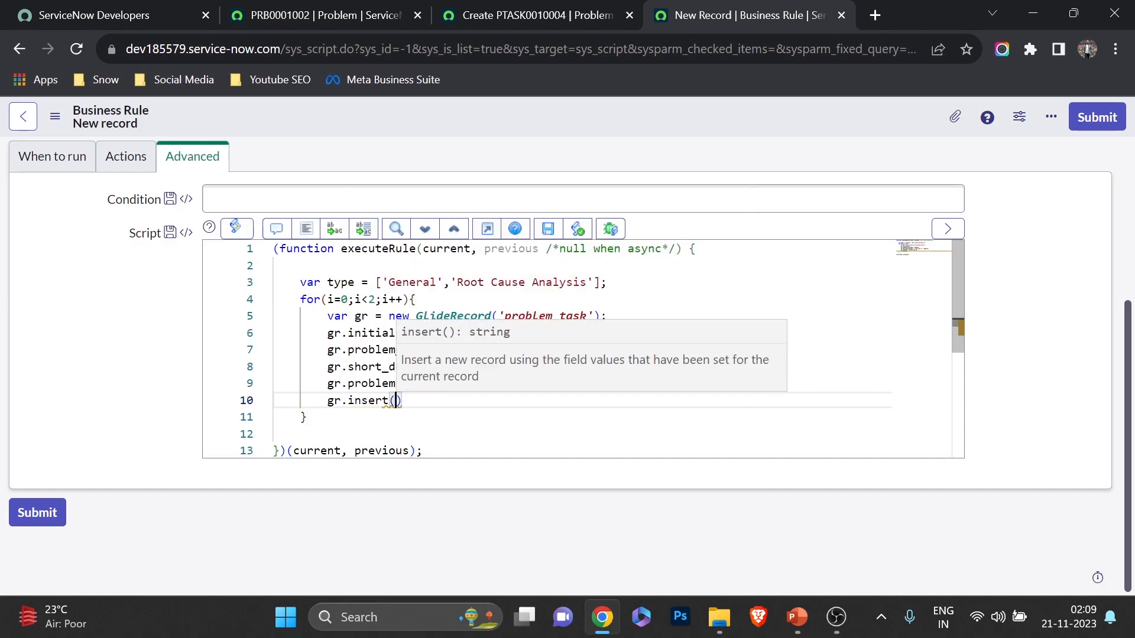
right_click(539, 116)
left_click(570, 129)
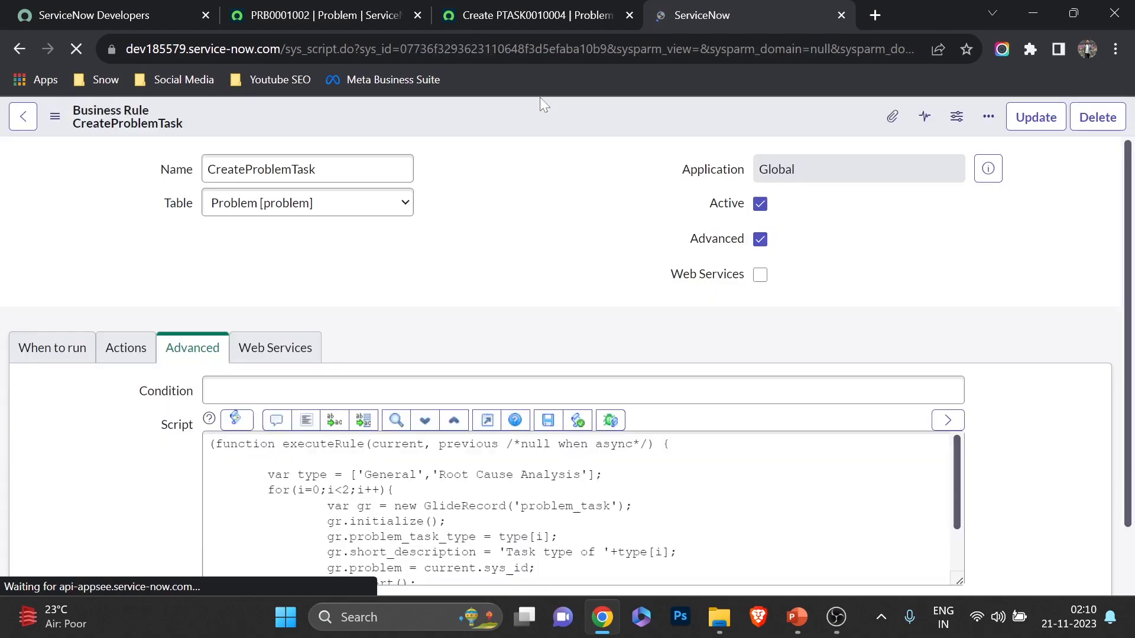
On problem PRB0001002, raise Impact and Urgency to their highest levels so that Priority becomes 1 - Critical
left_click(325, 14)
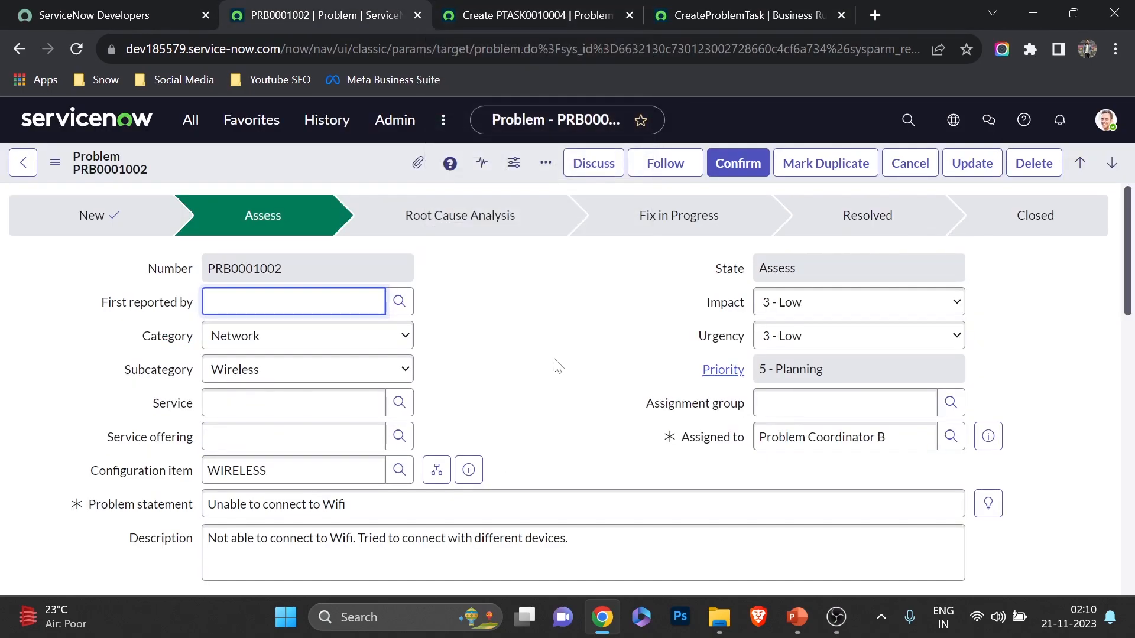
left_click(786, 302)
left_click(793, 322)
left_click(796, 336)
left_click(795, 356)
Try to save the problem record with the Work notes field left empty
scroll(426, 298, "down", 15)
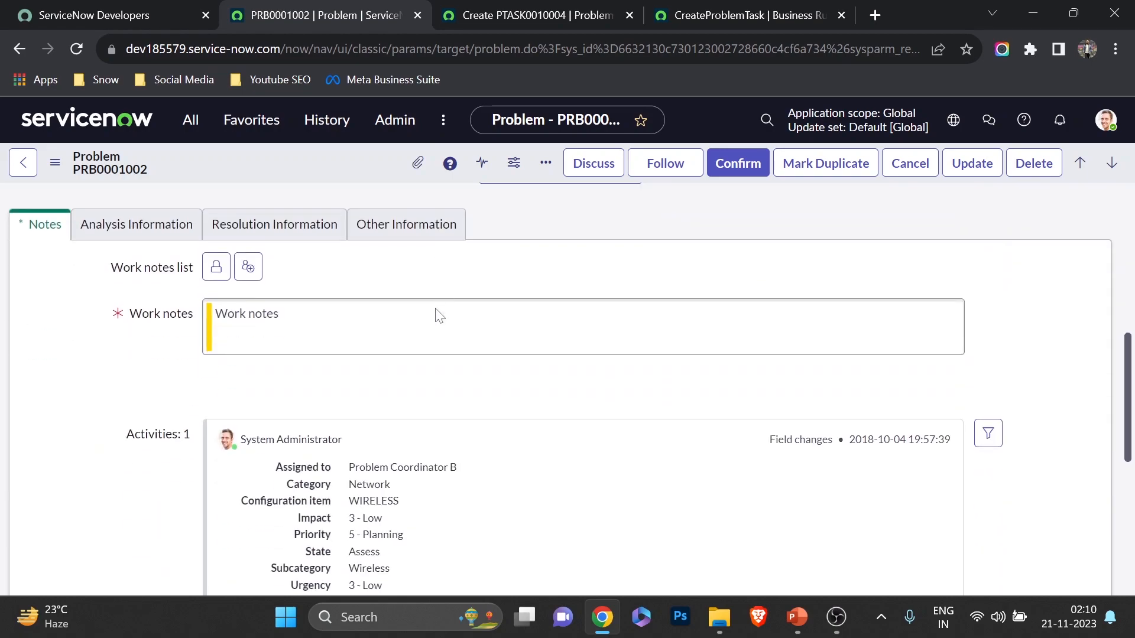
scroll(373, 430, "up", 15)
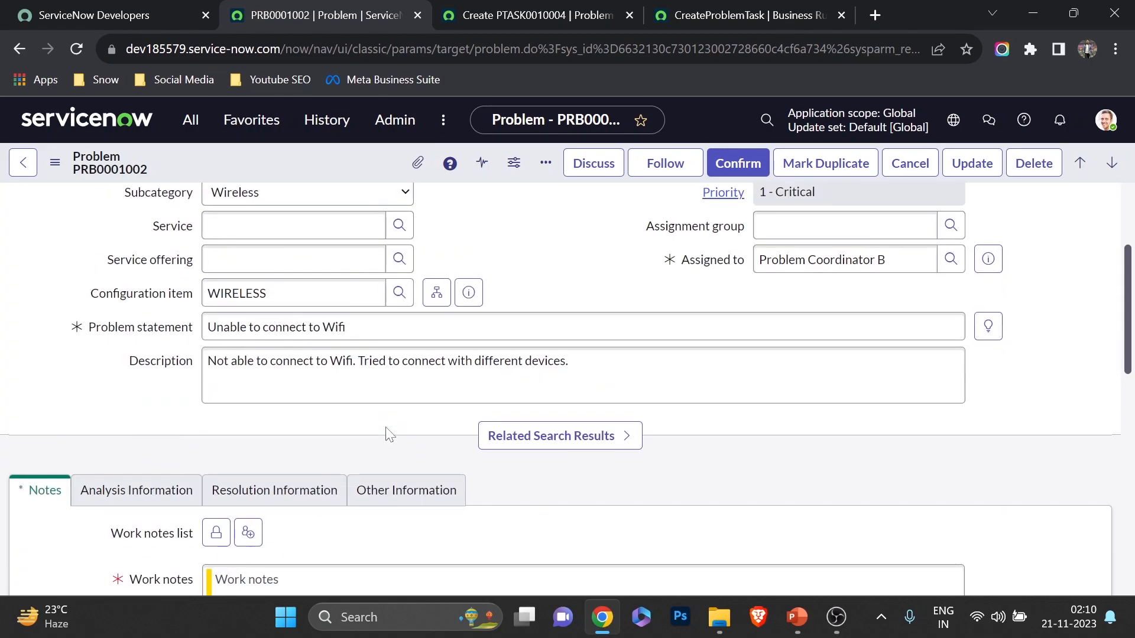
right_click(385, 145)
left_click(400, 157)
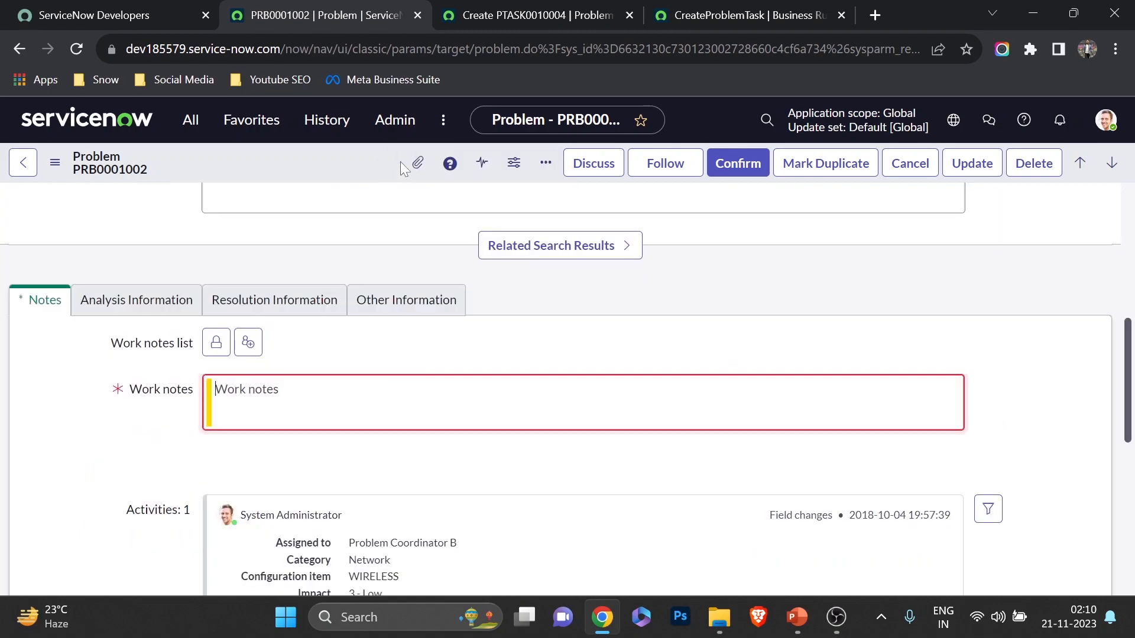
Enter Test as the work note on problem PRB0001002 and save the record
type("Test")
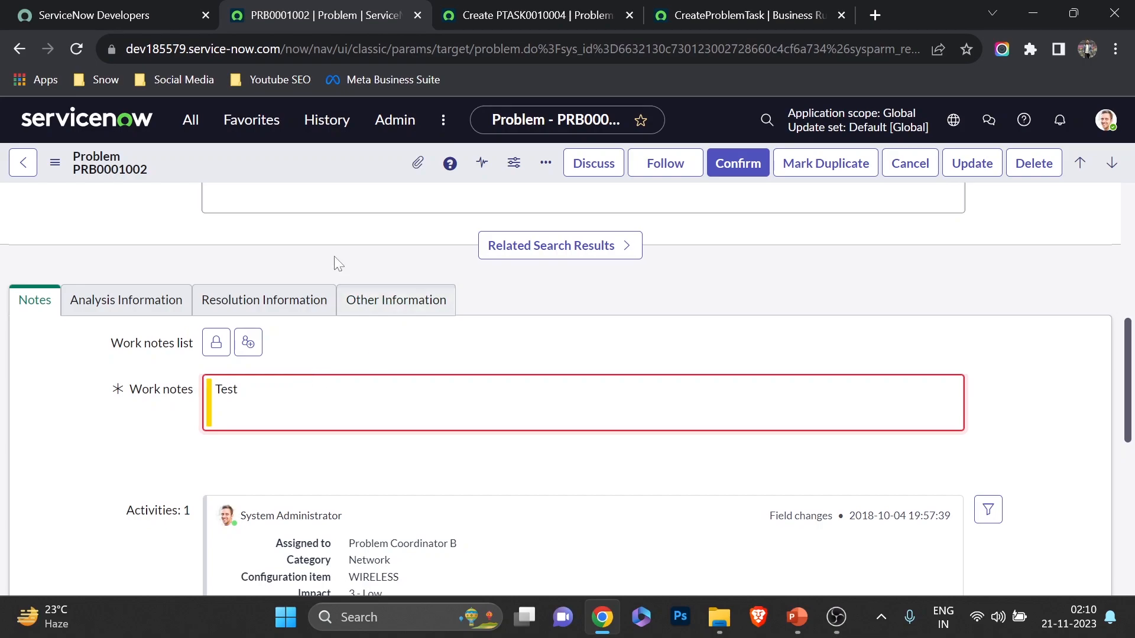
right_click(315, 165)
left_click(346, 187)
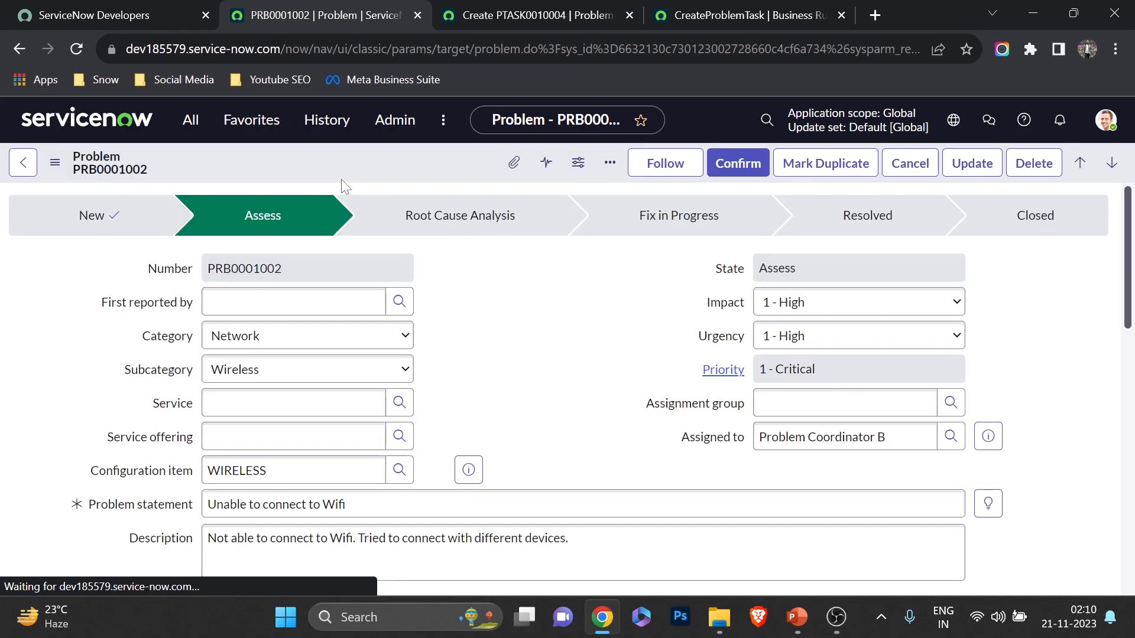
Open both related problem tasks of PRB0001002 in separate browser tabs and check their type, problem and short description
scroll(306, 216, "down", 10)
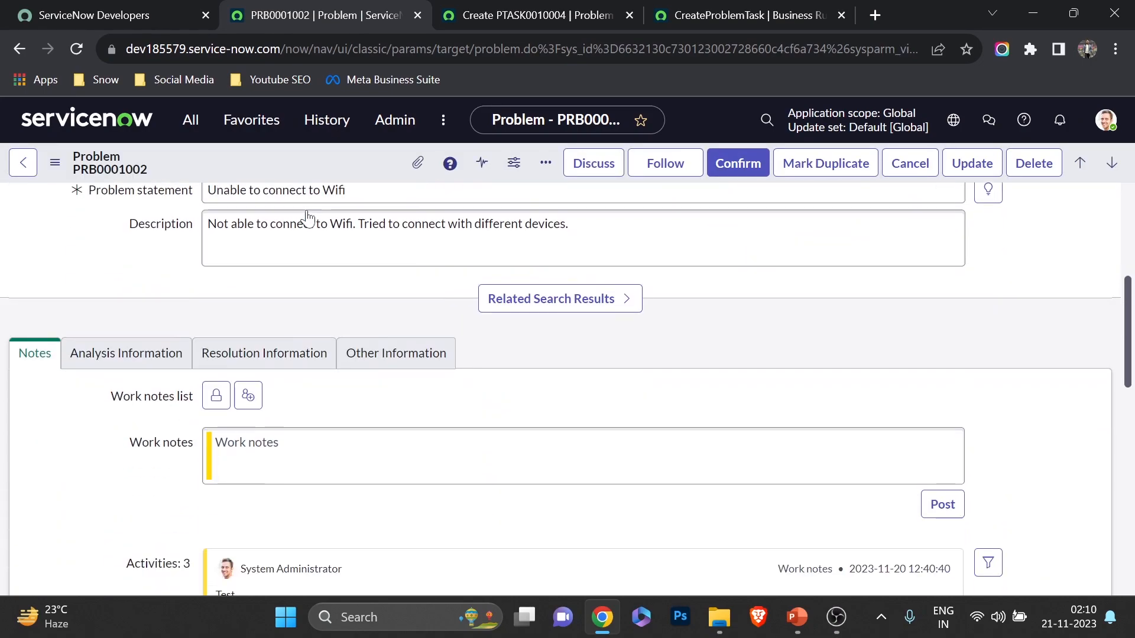
scroll(306, 217, "down", 10)
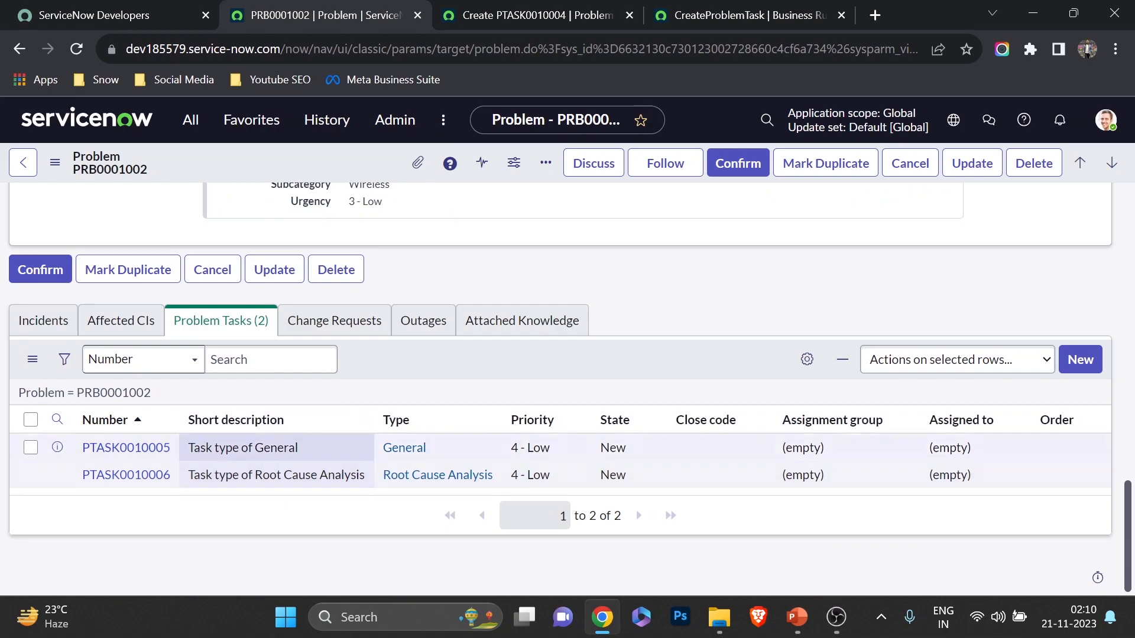
left_click(145, 451, "ctrl")
left_click(130, 476, "ctrl")
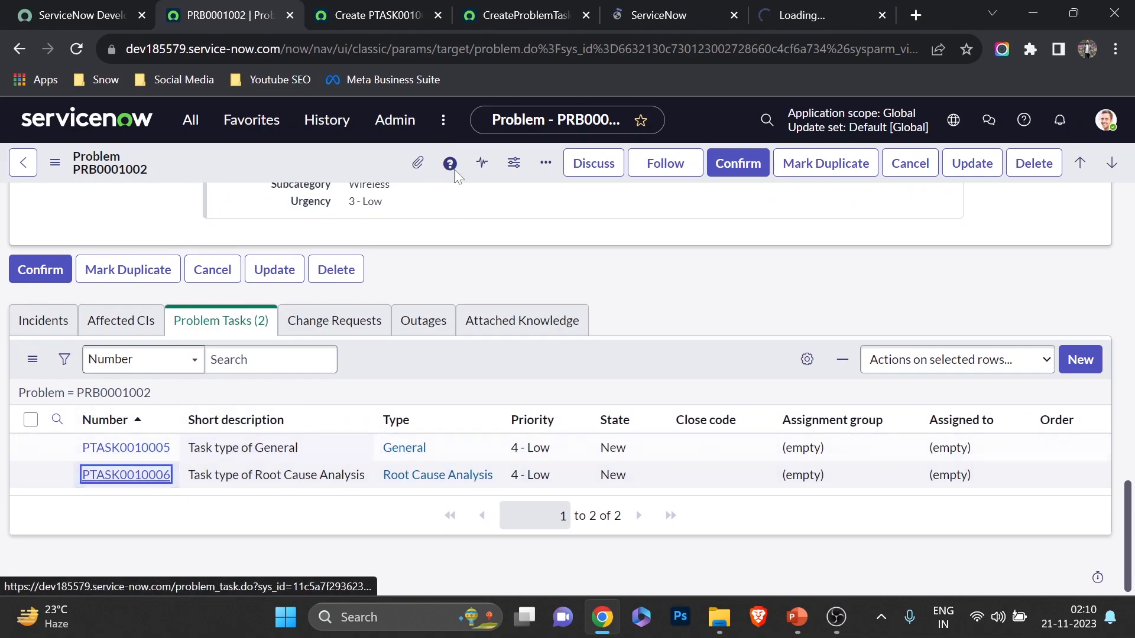
left_click(621, 8)
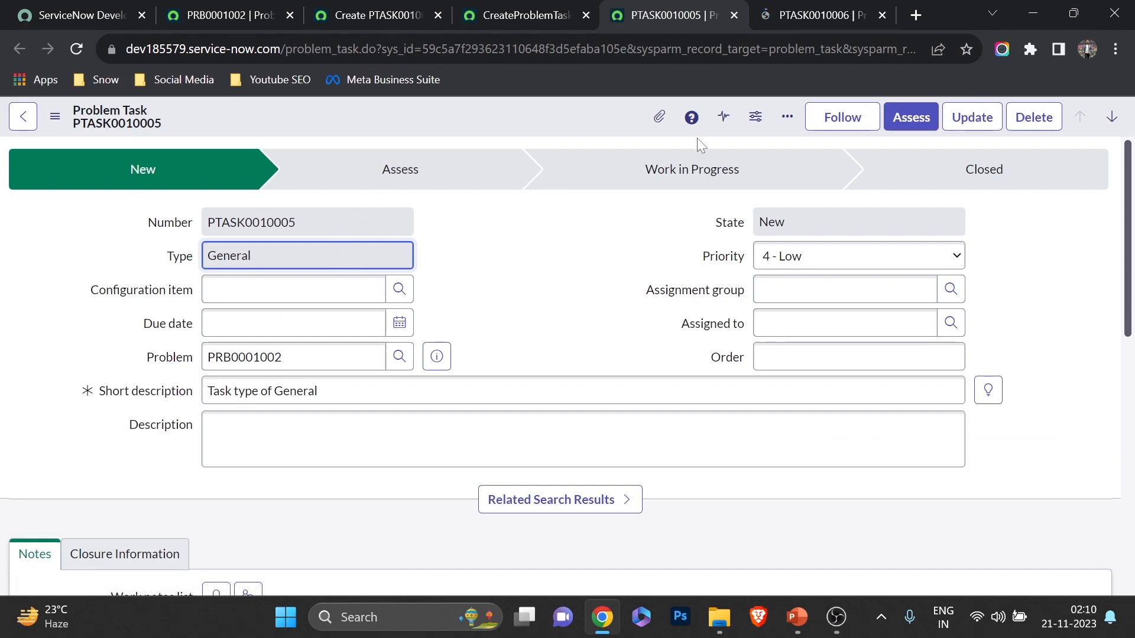
left_click(809, 8)
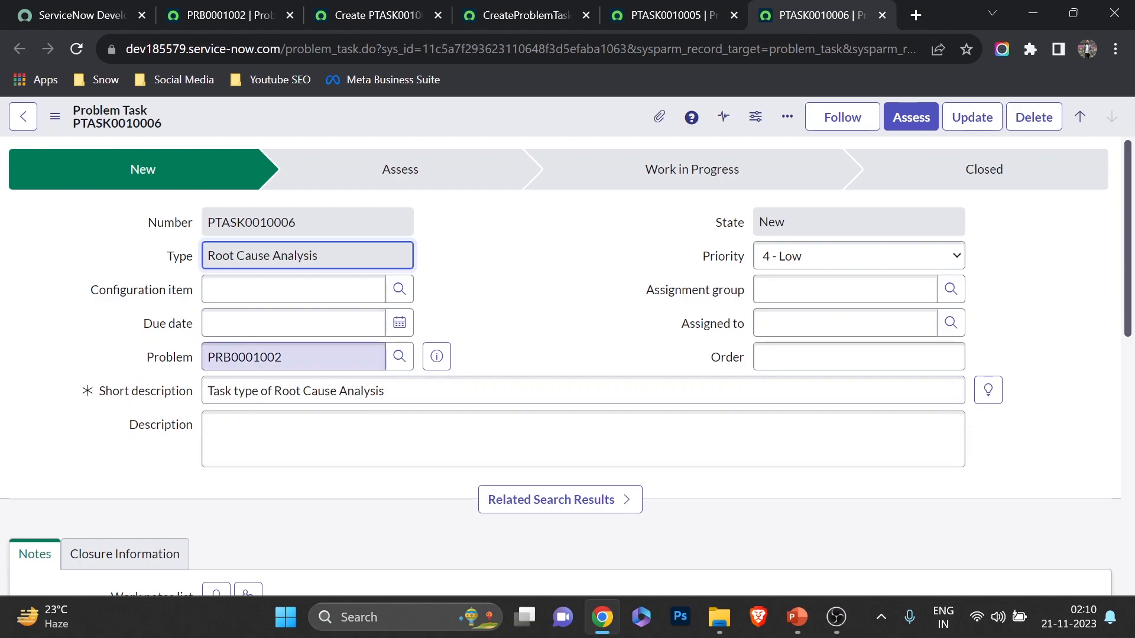
left_click(650, 12)
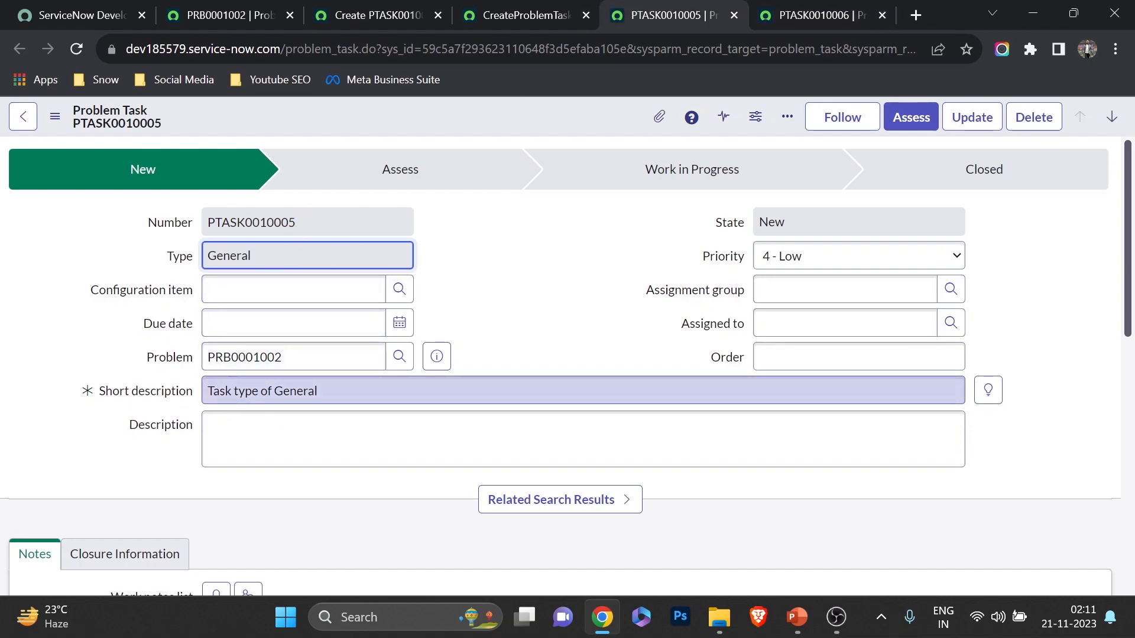
left_click_drag(321, 391, 273, 392)
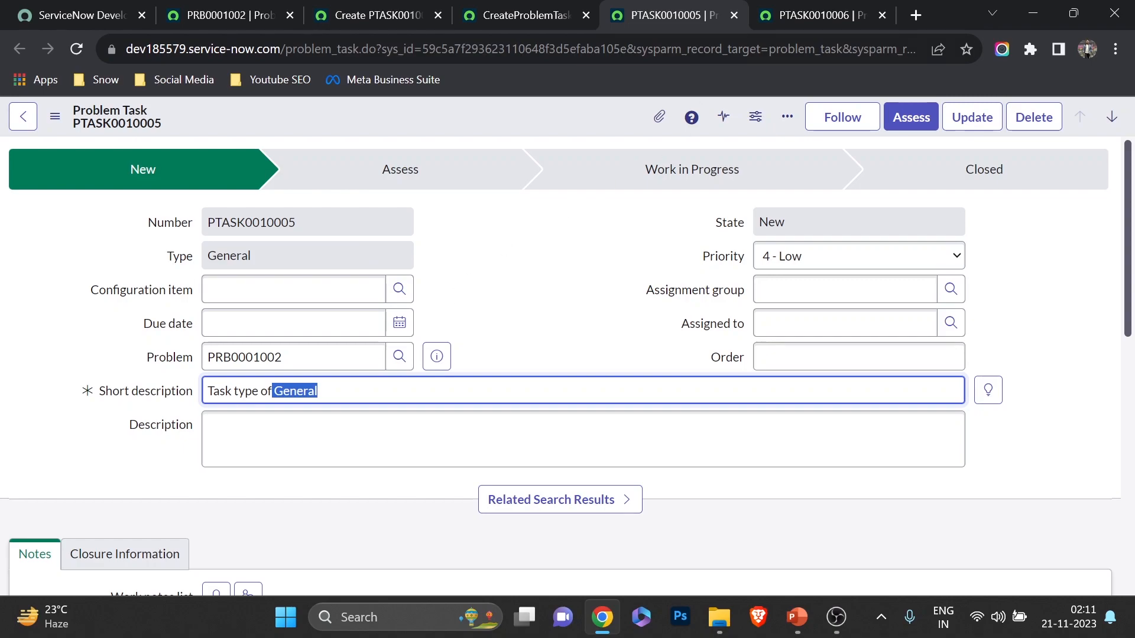
left_click(763, 18)
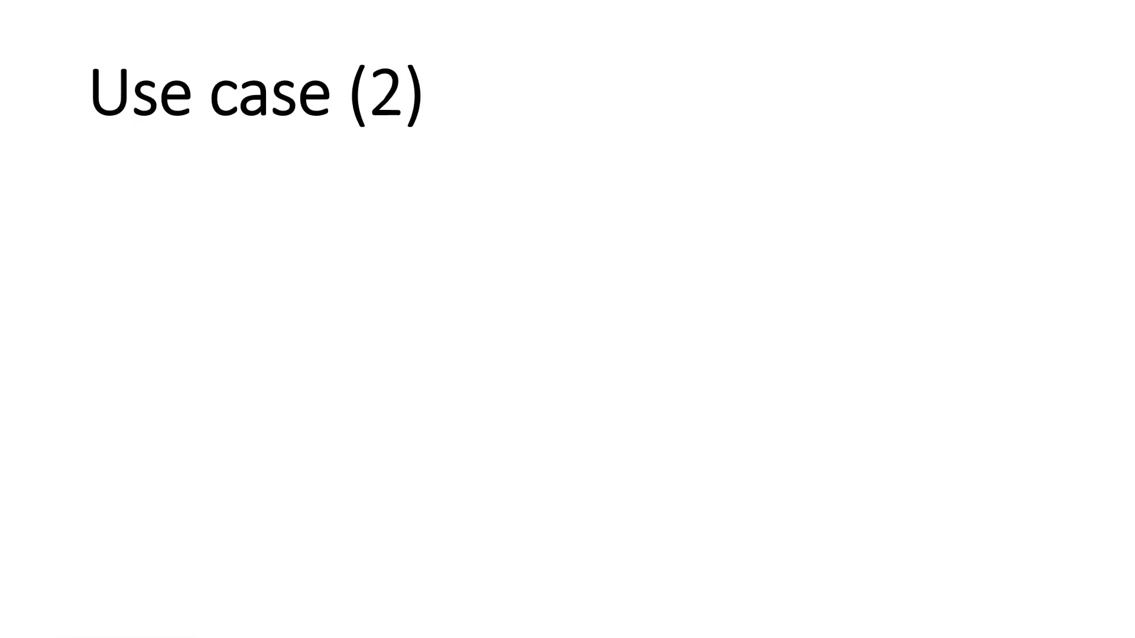
Reveal the requirement of use case 2 in the PowerPoint slide show and switch back to Chrome
key("Right")
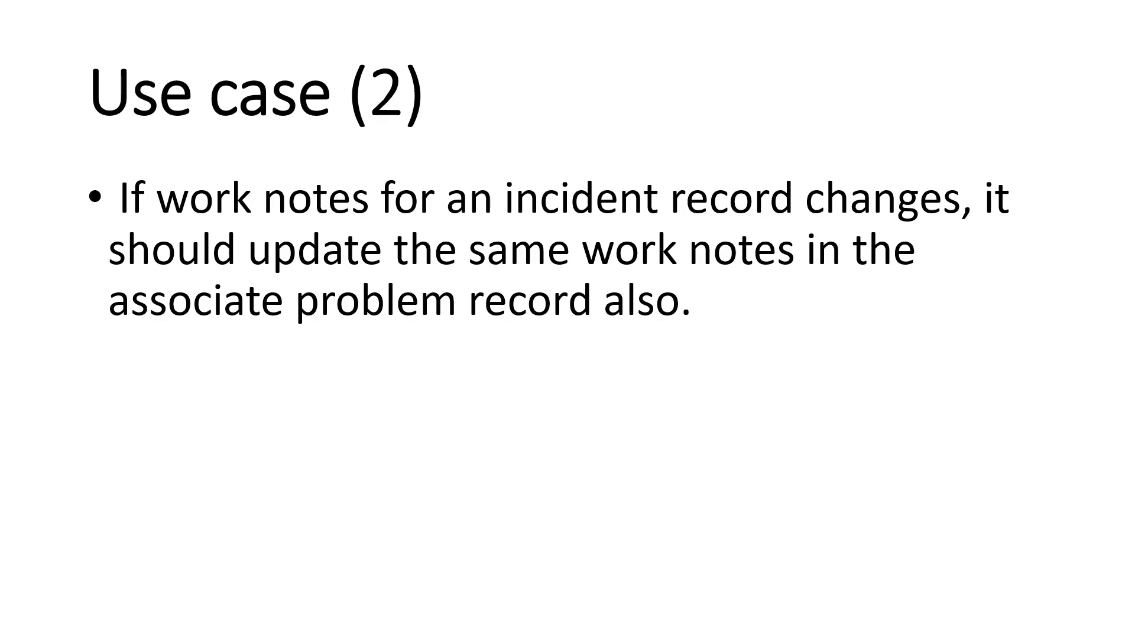
key("alt+Tab")
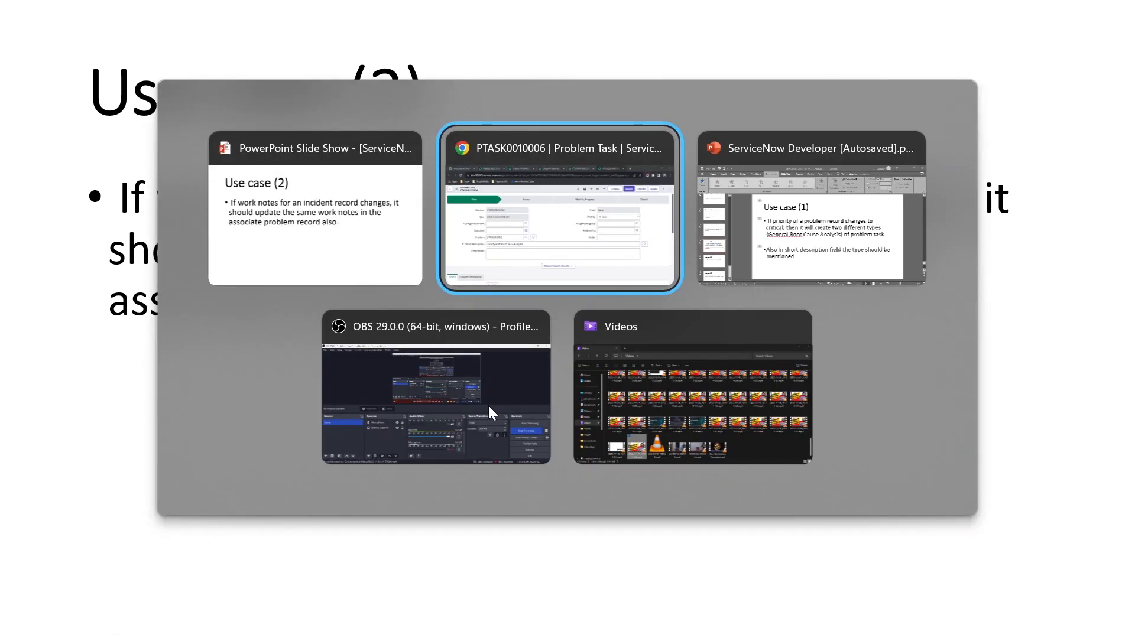
Deactivate the CreateProblemTask business rule and save it
left_click(583, 8)
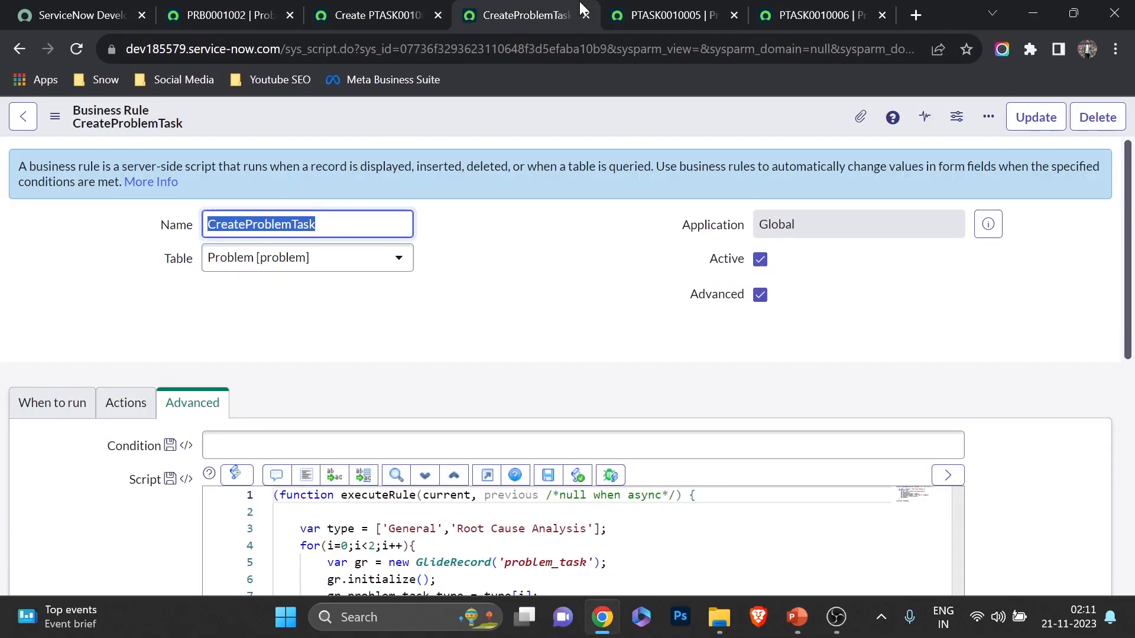
left_click(760, 260)
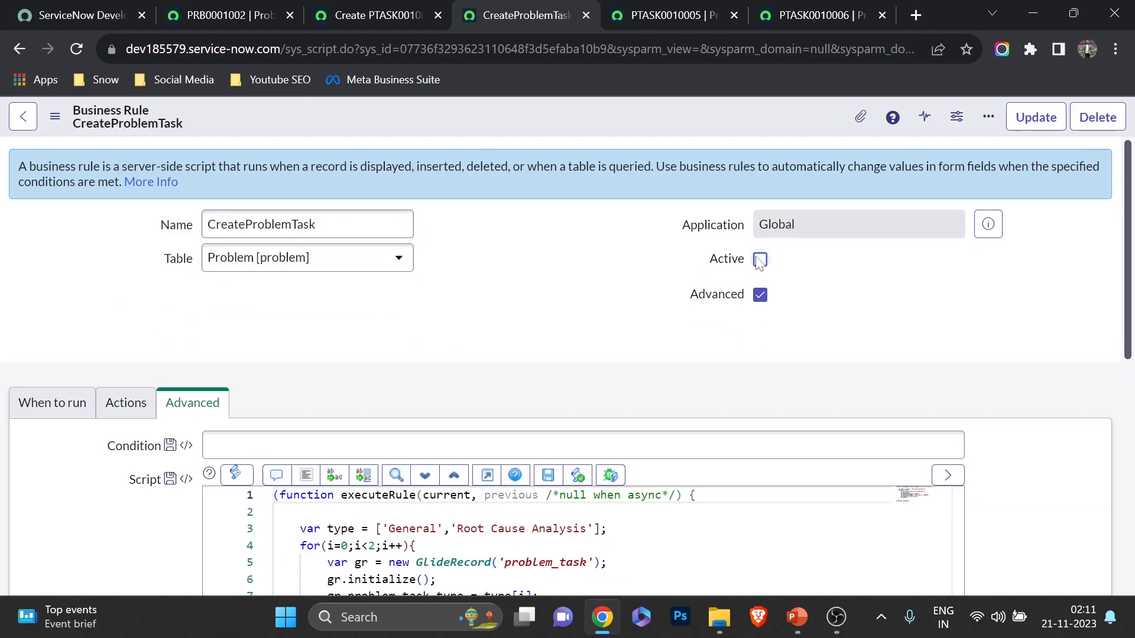
right_click(584, 114)
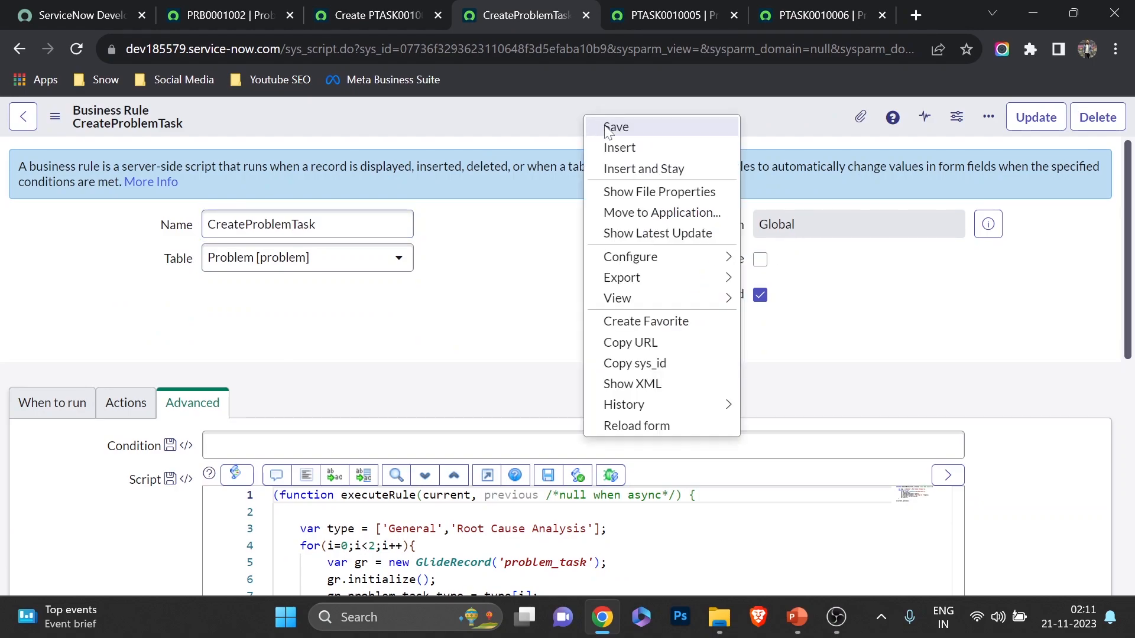
left_click(608, 129)
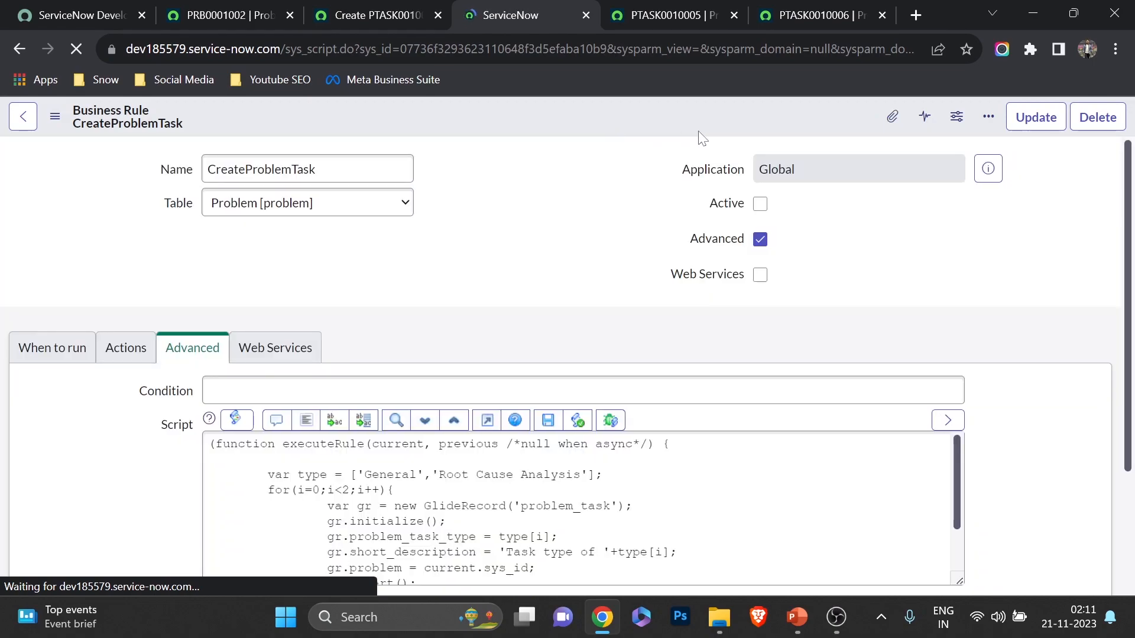
Close the browser tabs of problem tasks PTASK0010005 and PTASK0010006
left_click(664, 7)
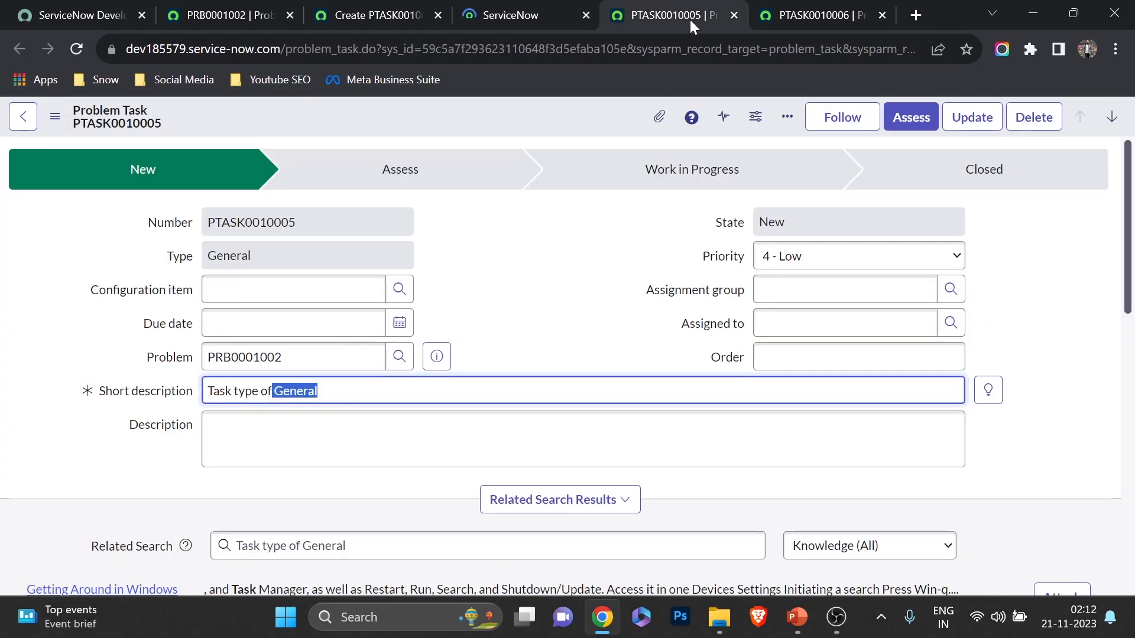
left_click(734, 14)
left_click(734, 15)
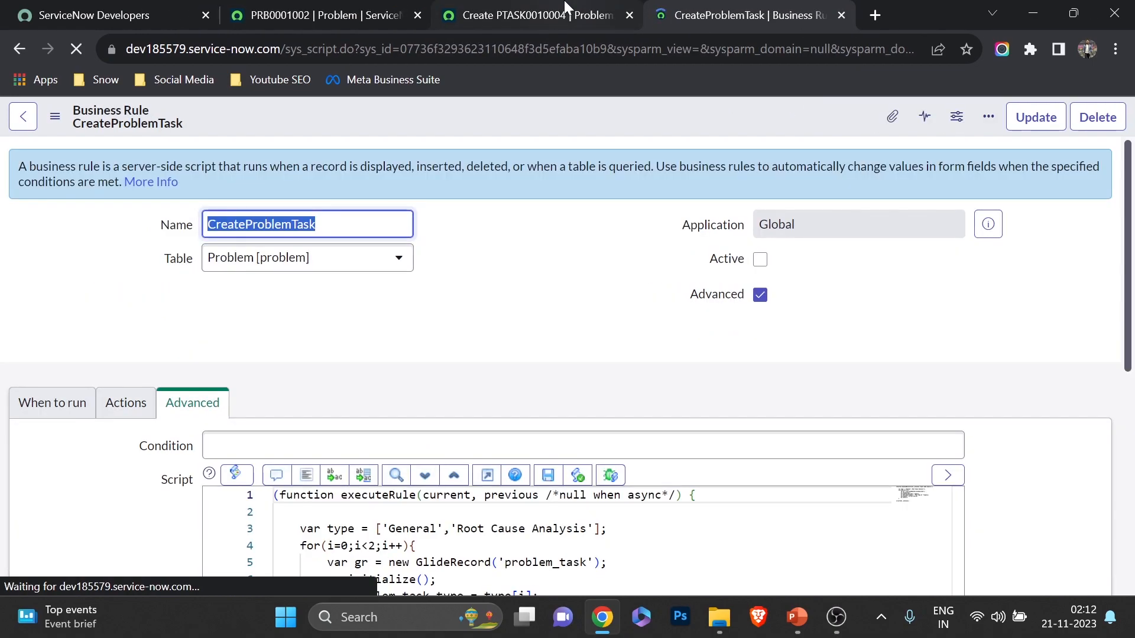
From the PRB0001002 browser tab, bring up the Incident table's list and open incident INC0010104
left_click(332, 14)
scroll(468, 247, "up", 15)
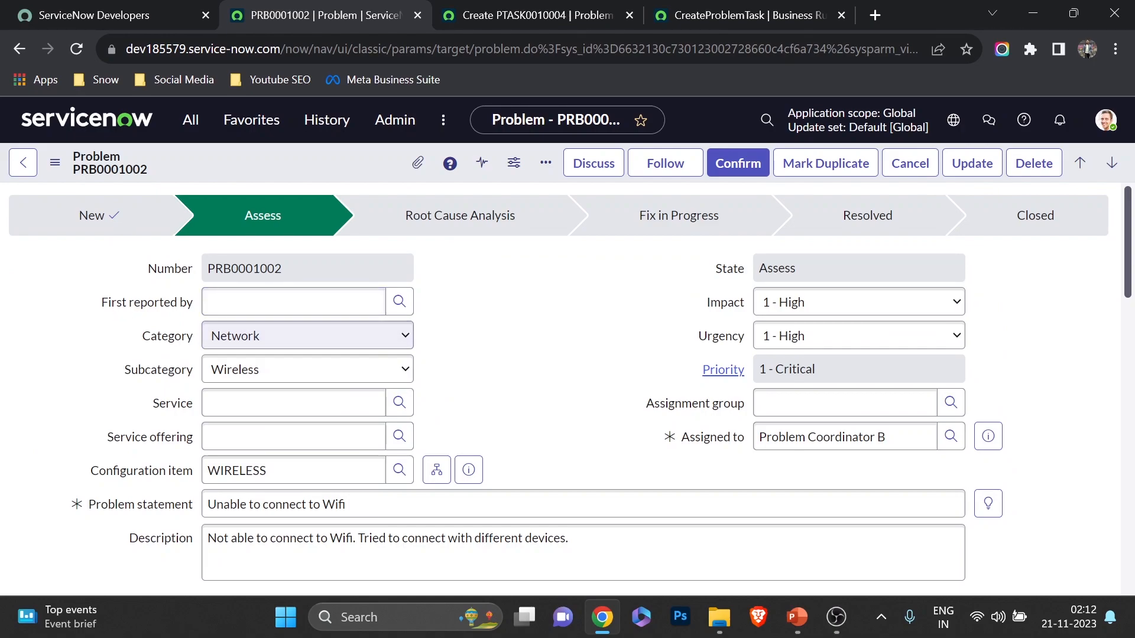
double_click(264, 269)
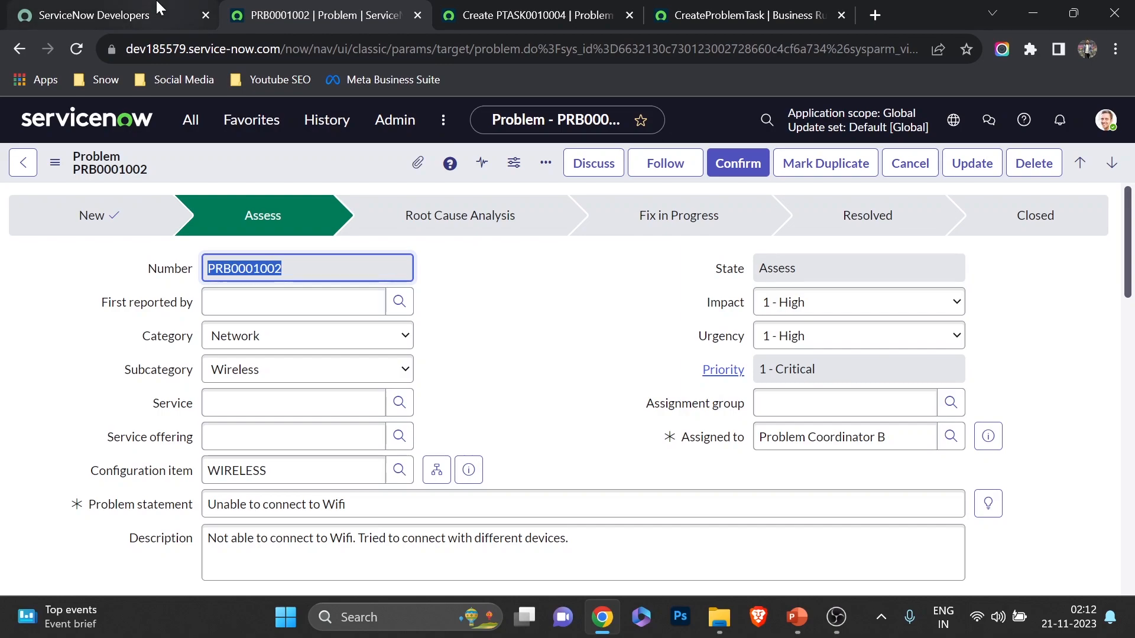
left_click(179, 137)
type("incident")
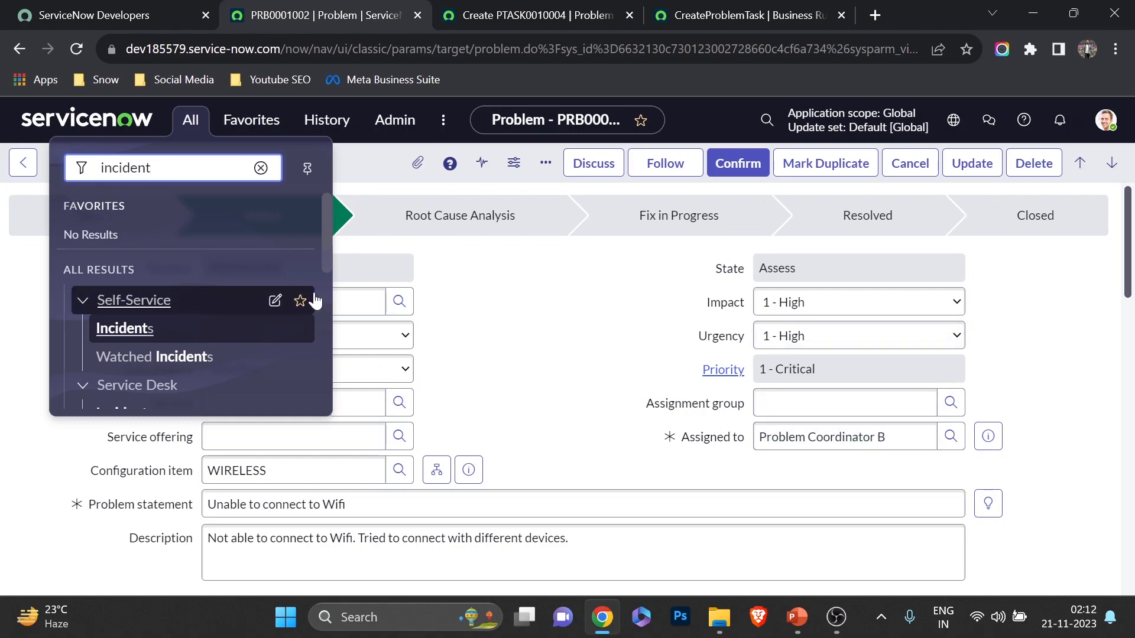
type("ist")
key("Return")
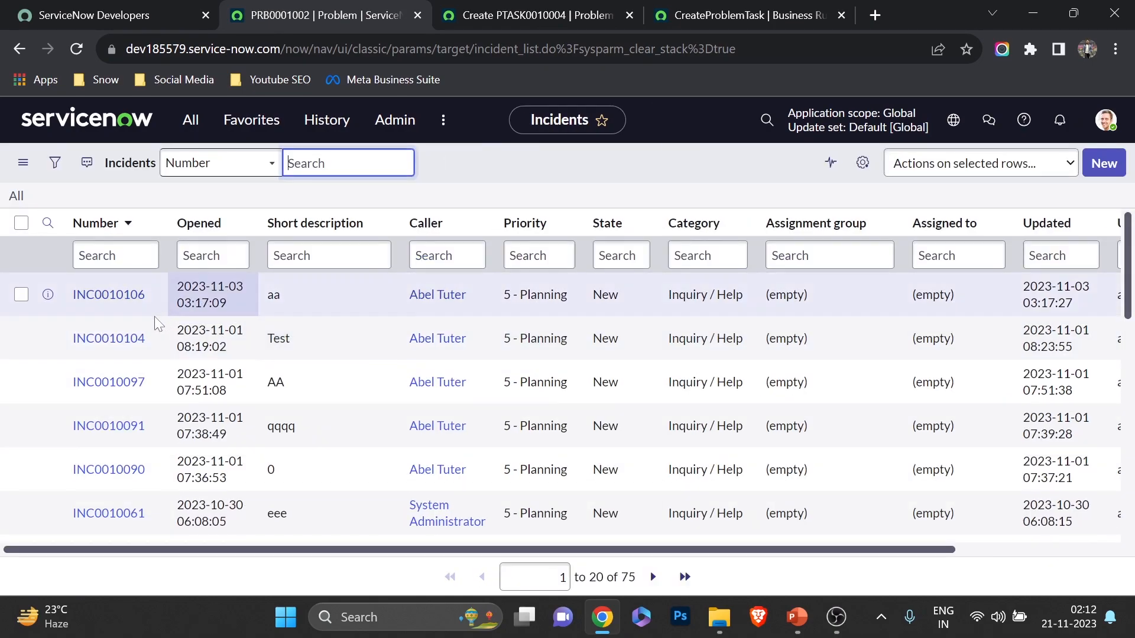
left_click(98, 347)
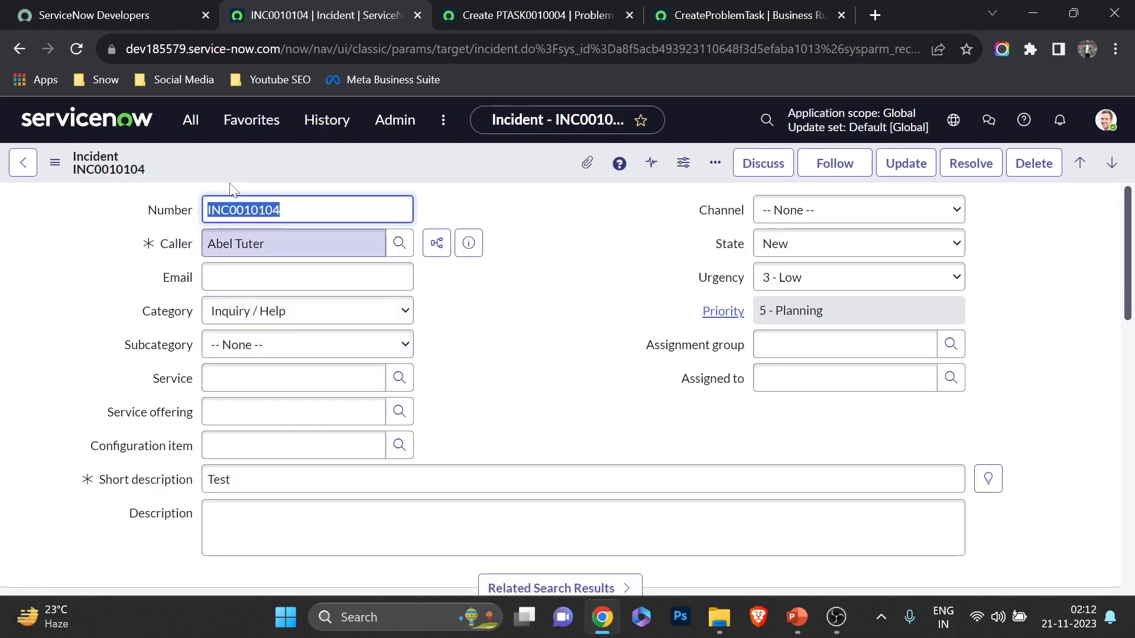
Examine the Work notes field and the related-record fields, including Problem, on incident INC0010104
scroll(85, 354, "down", 8)
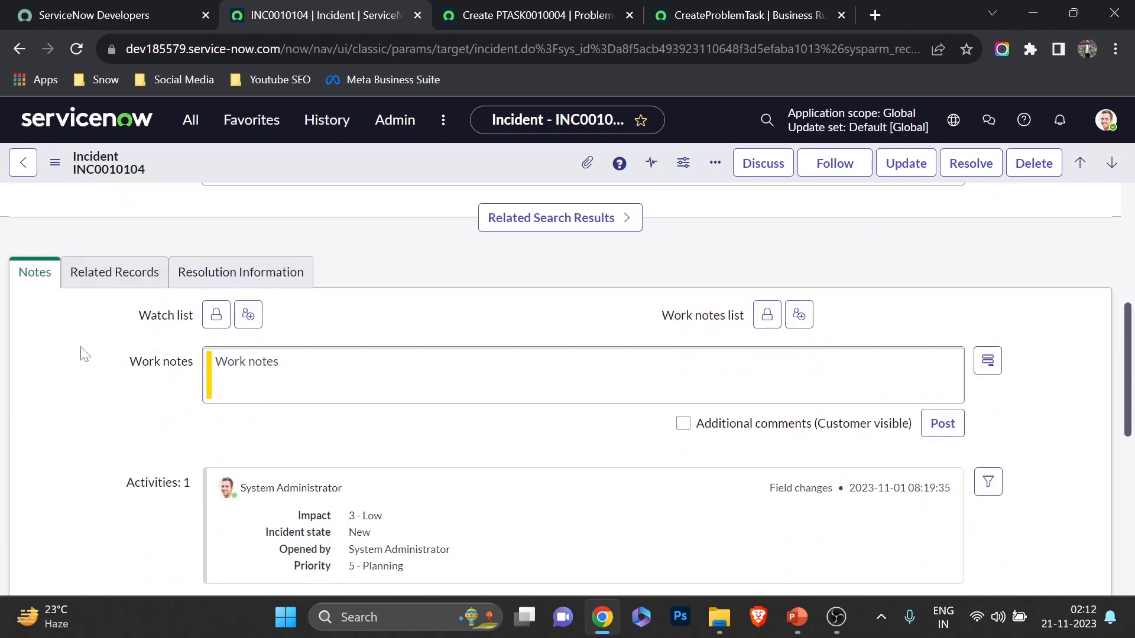
scroll(84, 354, "up", 7)
scroll(85, 354, "down", 7)
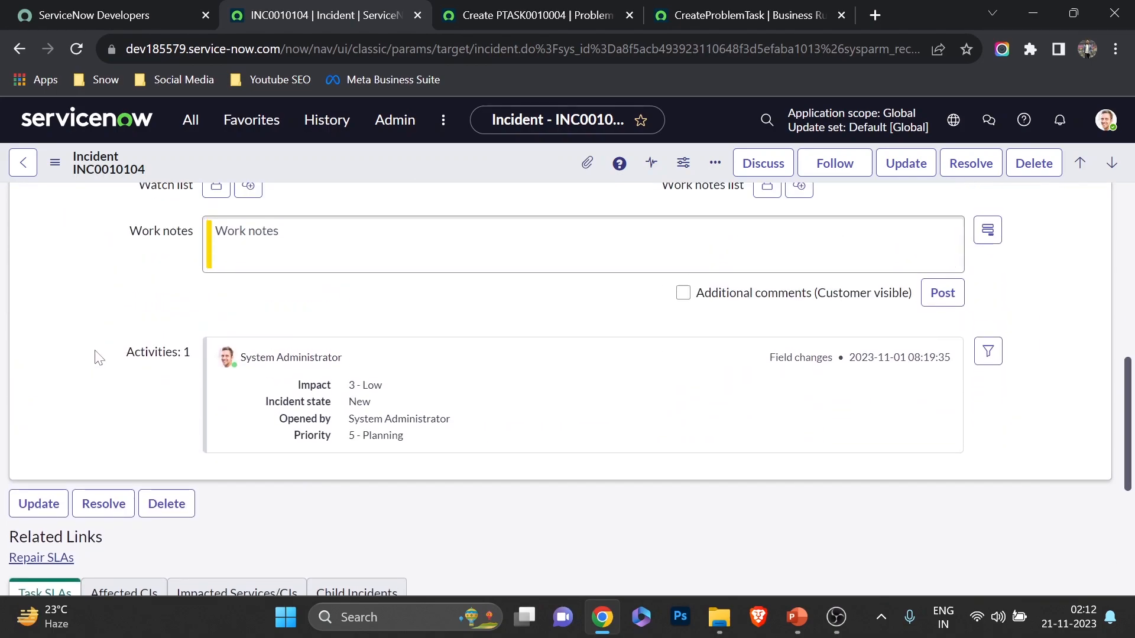
scroll(89, 355, "up", 5)
left_click(103, 463)
scroll(282, 350, "down", 4)
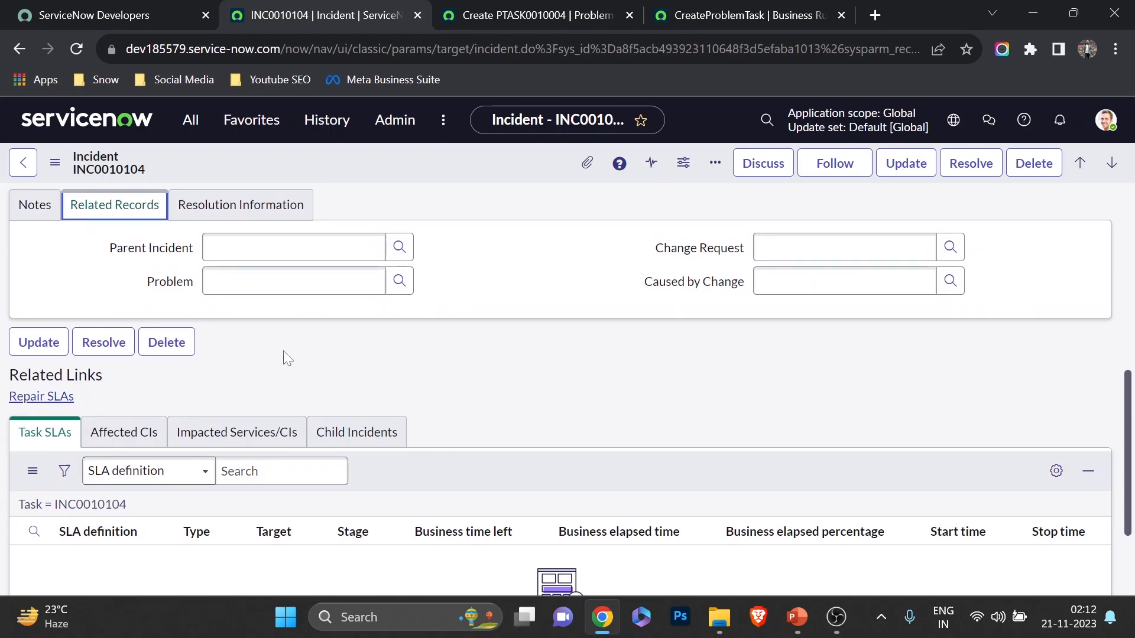
scroll(282, 350, "up", 2)
scroll(375, 430, "up", 6)
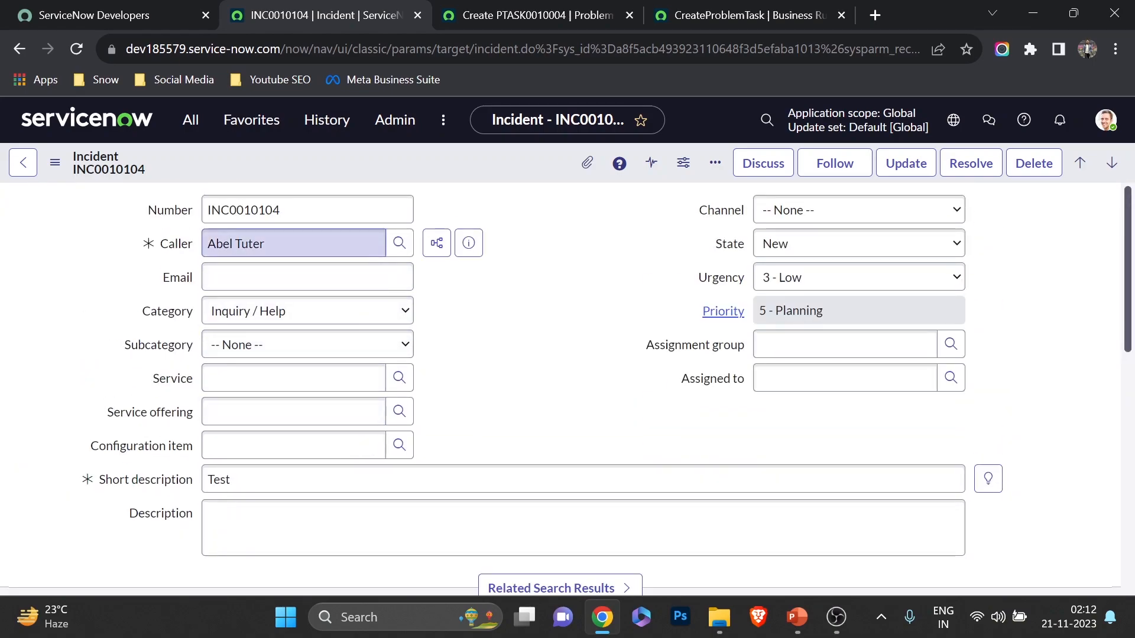
In the browser tab of the new problem task, return to problem PRB0001002 and copy its number
left_click(492, 12)
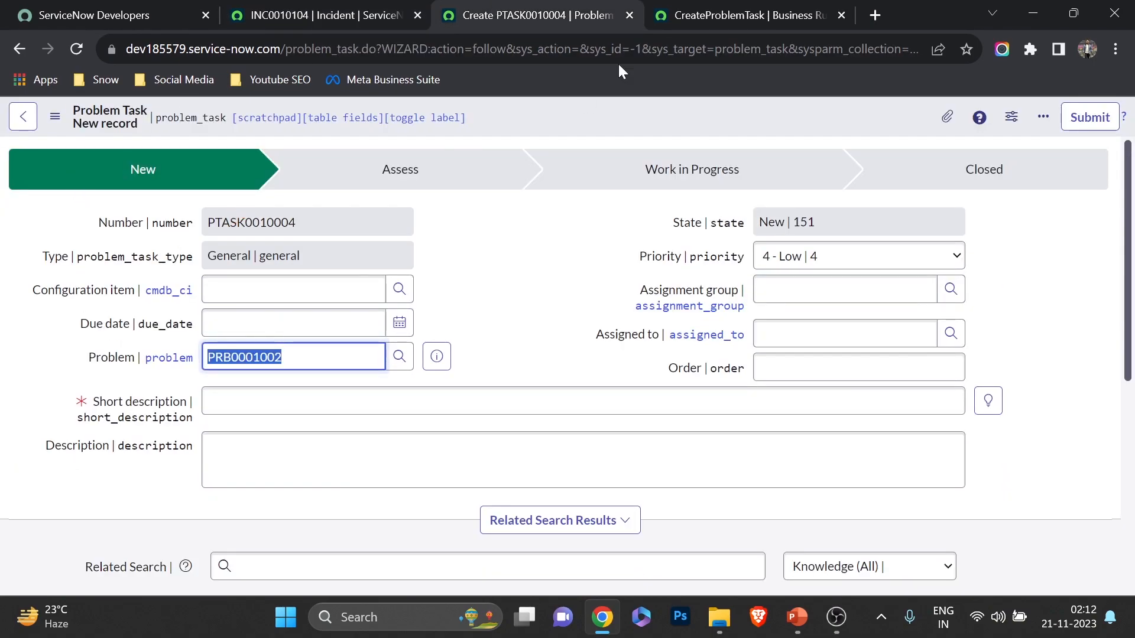
left_click(710, 13)
left_click(579, 7)
left_click(355, 10)
left_click(473, 7)
left_click(683, 7)
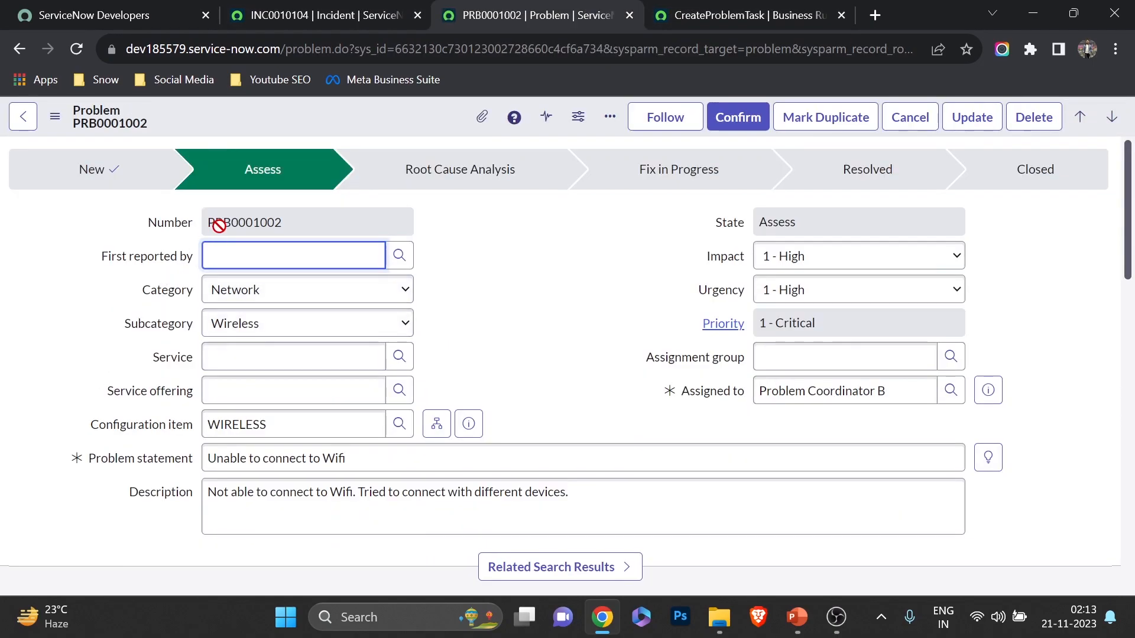
double_click(219, 226)
key("ctrl+c")
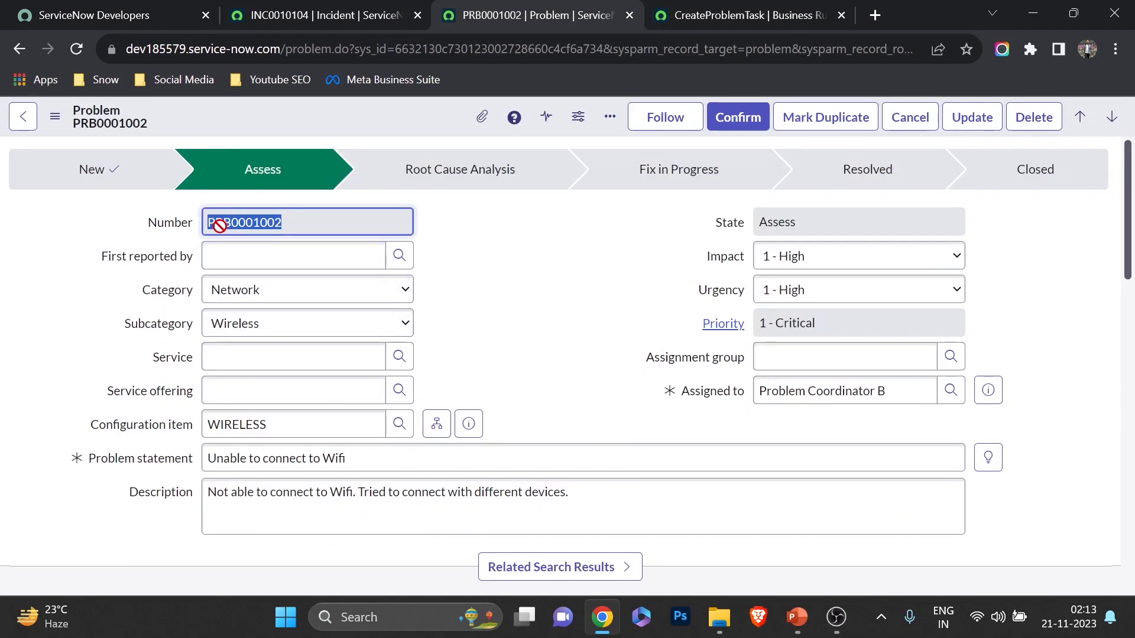
Set the Problem field among incident INC0010104's related records to PRB0001002 and save the incident
left_click(319, 13)
scroll(108, 273, "down", 5)
left_click(294, 365)
key("ctrl+v")
left_click(274, 393)
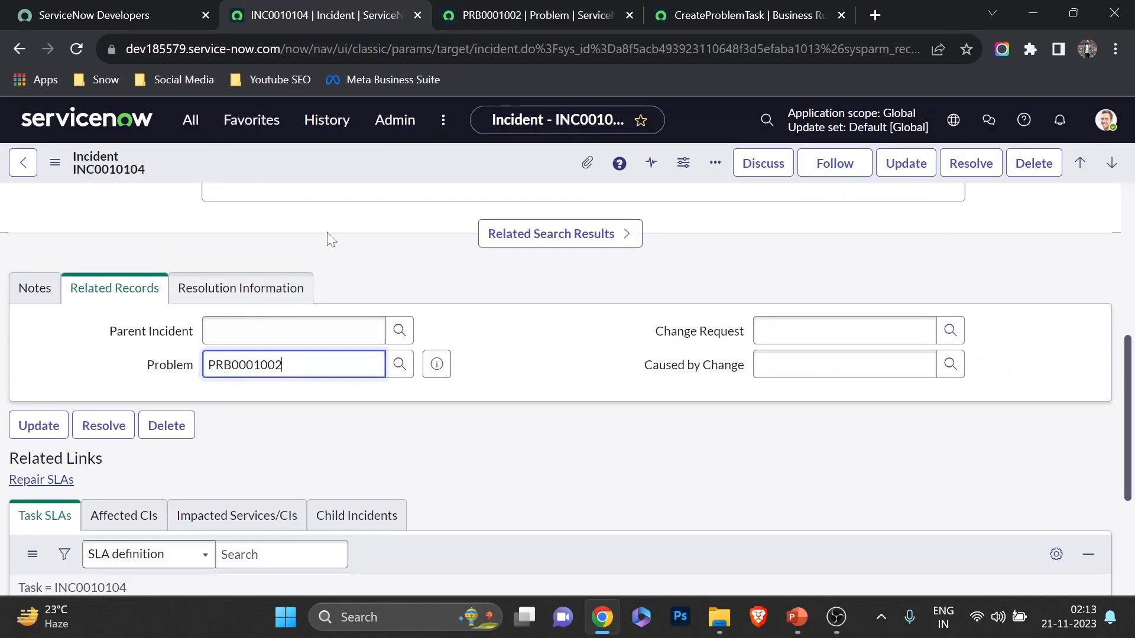
right_click(337, 164)
left_click(354, 172)
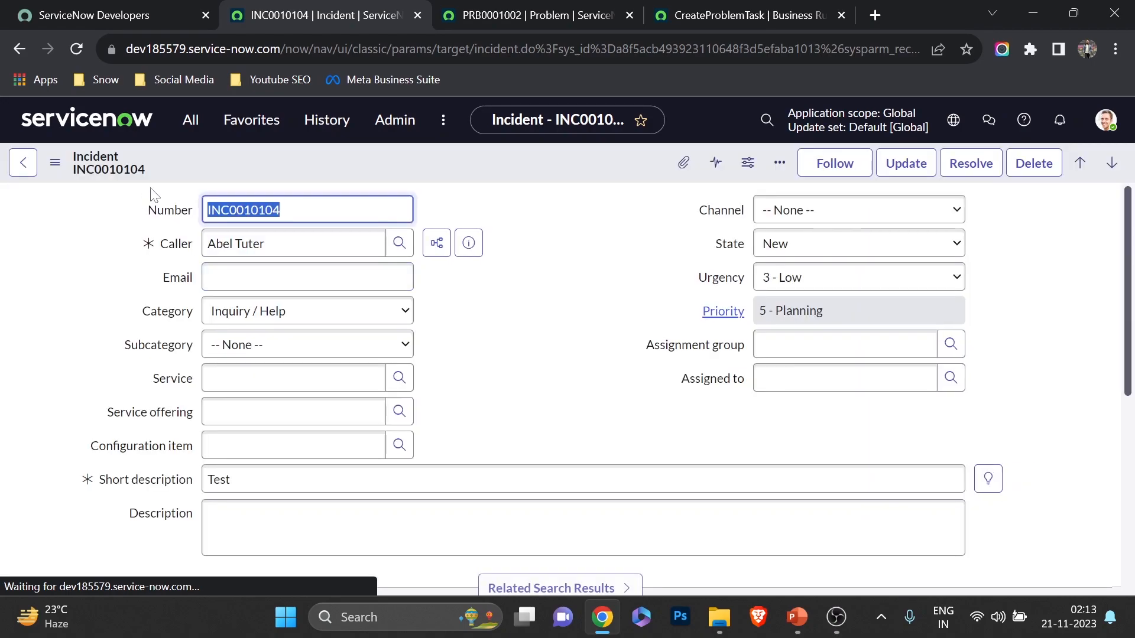
Check the linked problem on incident INC0010104 and bring up its Work notes field
scroll(145, 266, "down", 6)
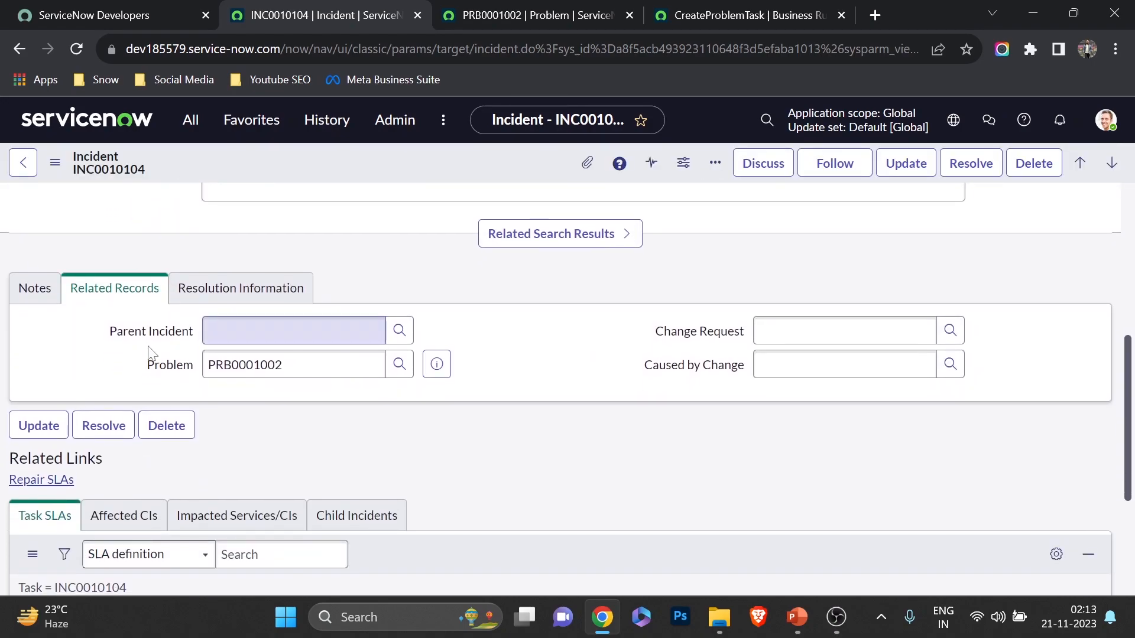
scroll(205, 398, "up", 6)
scroll(205, 398, "down", 3)
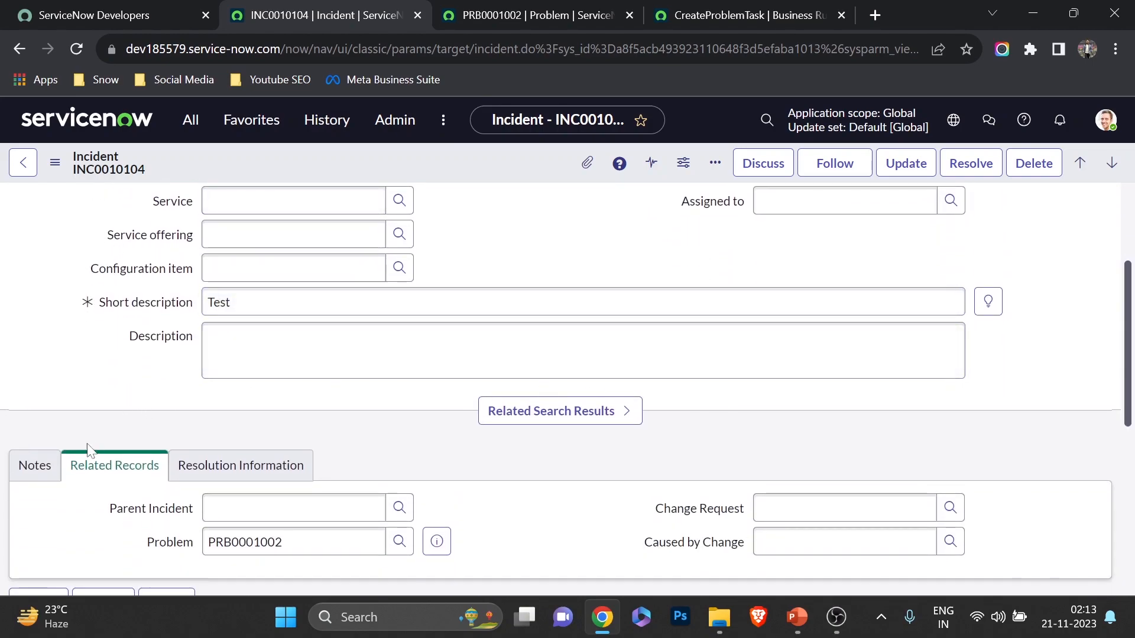
scroll(159, 362, "down", 3)
scroll(170, 353, "up", 1)
scroll(168, 353, "up", 2)
left_click(32, 466)
scroll(167, 367, "down", 3)
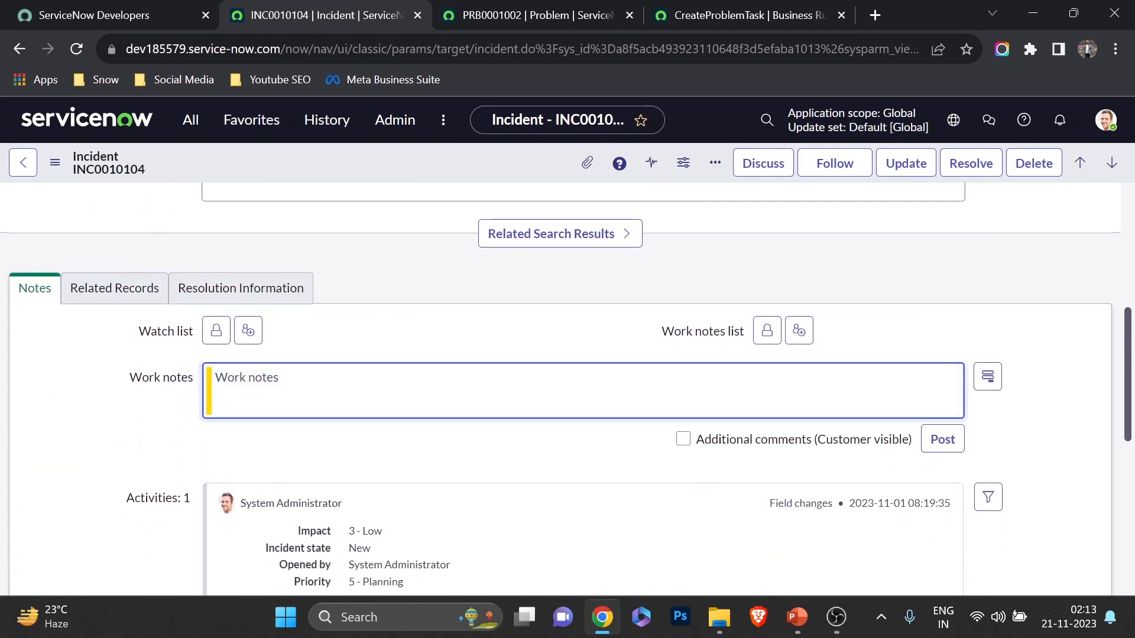
Post the work note "- The issue has been identified and support team is working on it." on incident INC0010104
type("-")
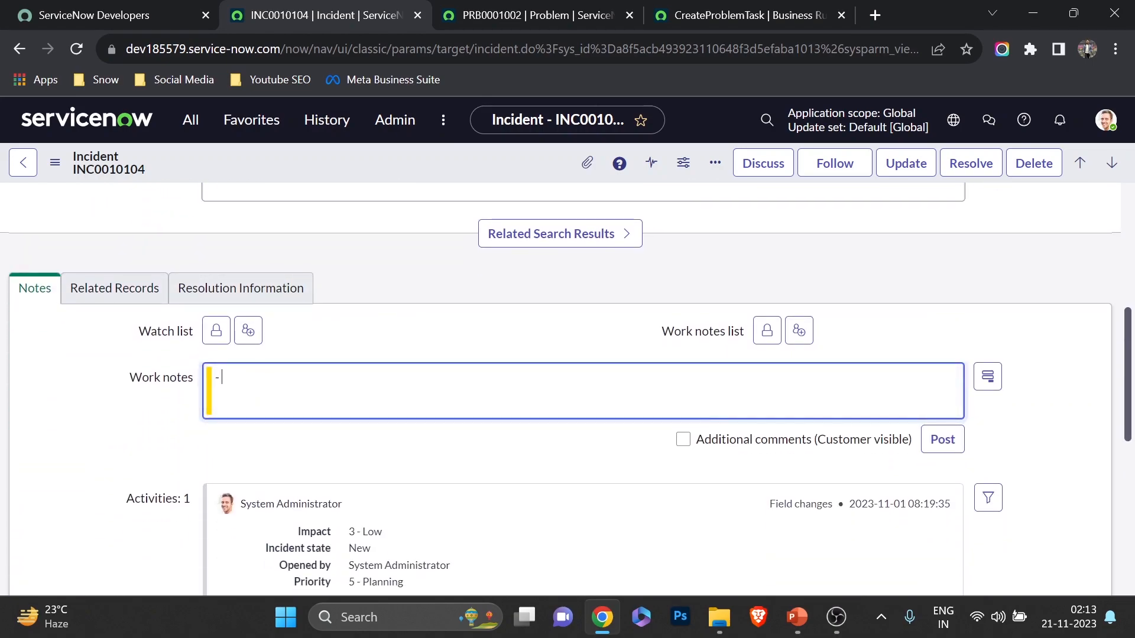
type(" The inssue has been identified and support team is working opn")
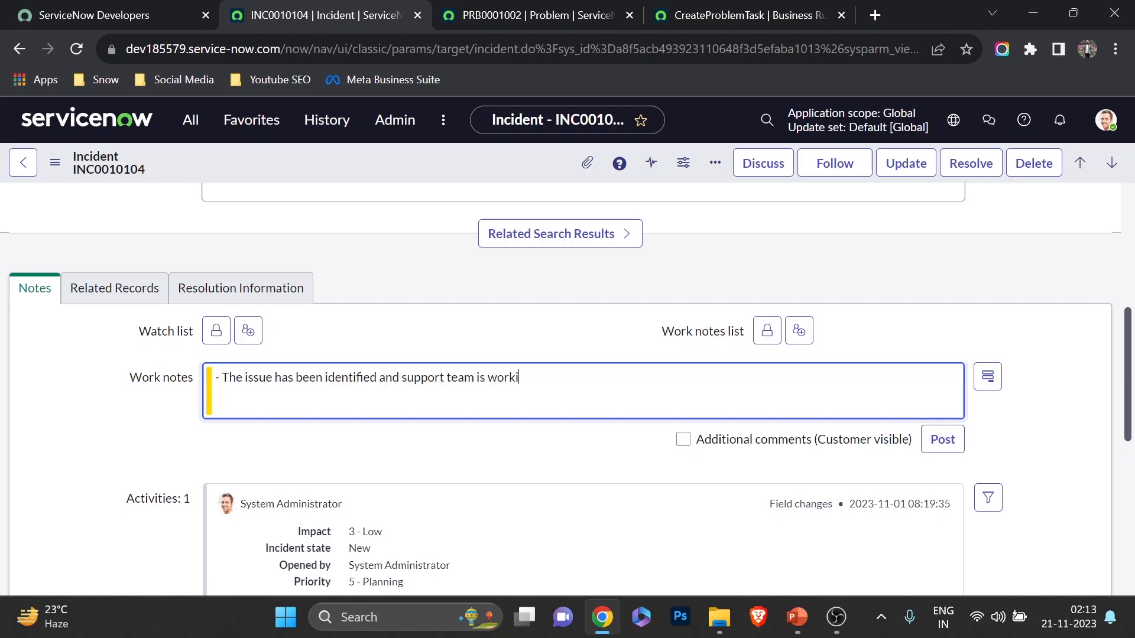
key("BackSpace")
key("BackSpace")
type("nb")
left_click(942, 440)
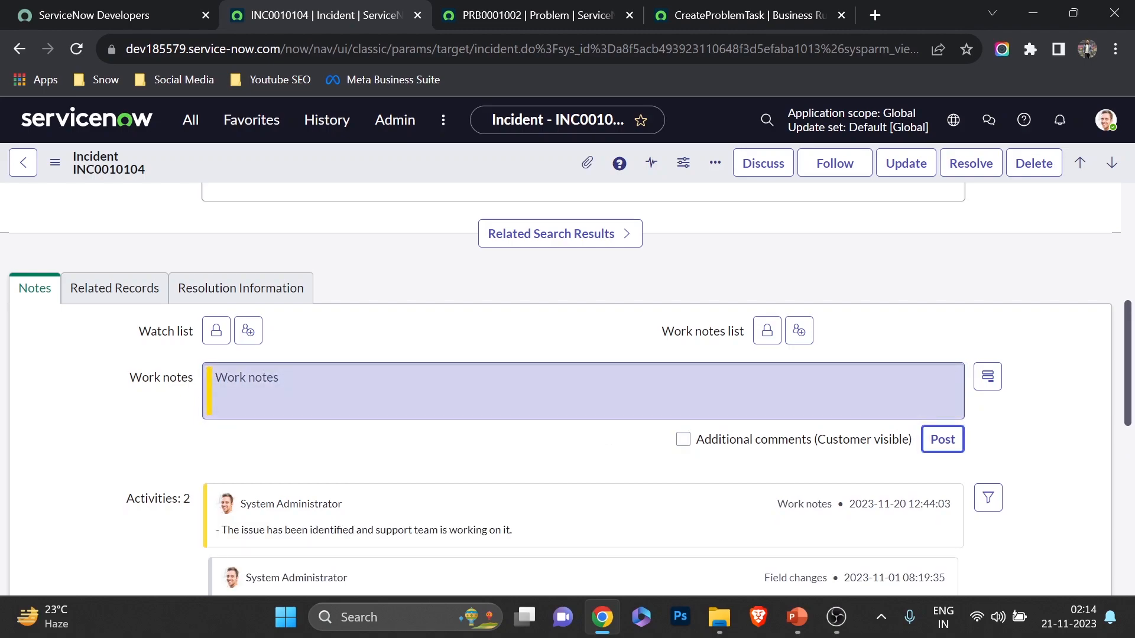
Check the Work notes field and activity entries on problem PRB0001002 for the note posted on incident INC0010104
left_click(473, 15)
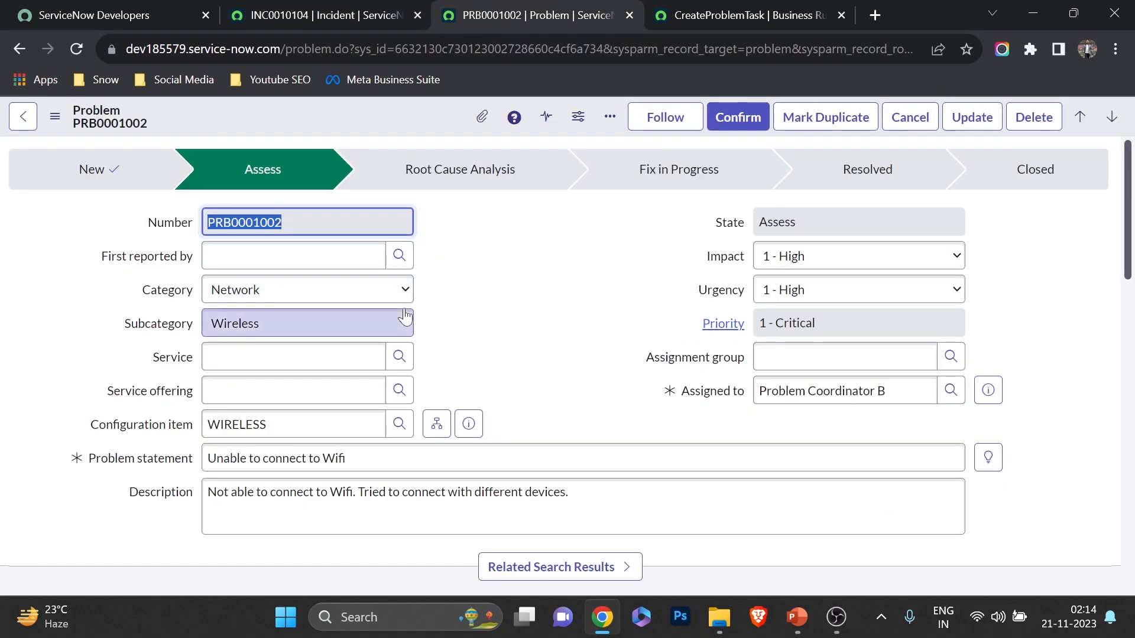
key("ctrl+shift+Tab")
scroll(337, 330, "up", 6)
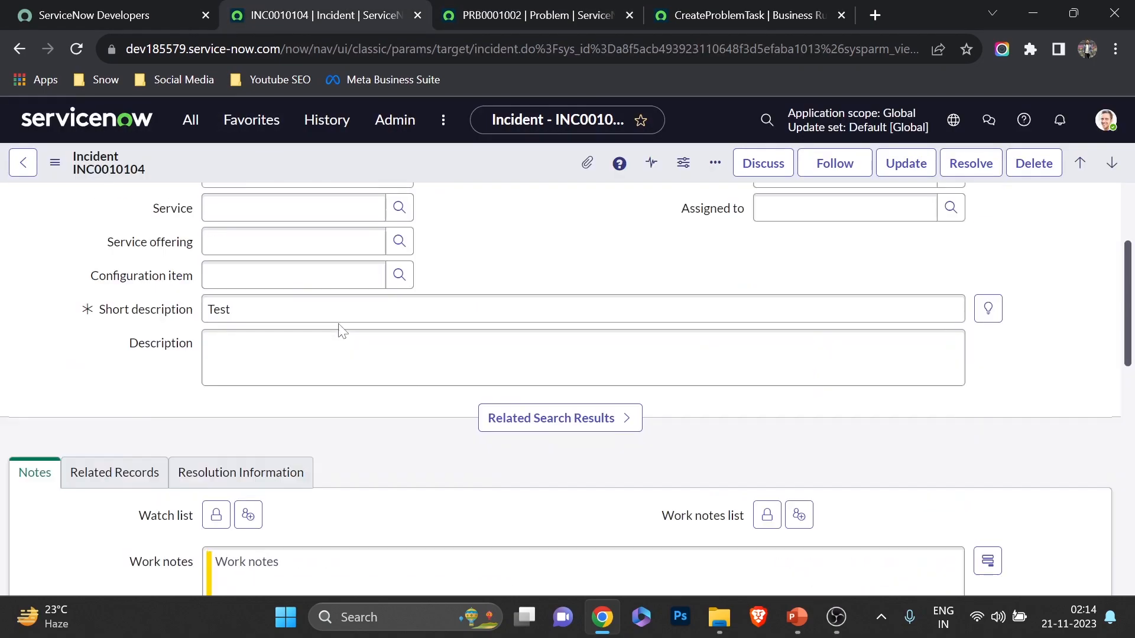
left_click(509, 13)
scroll(190, 436, "down", 6)
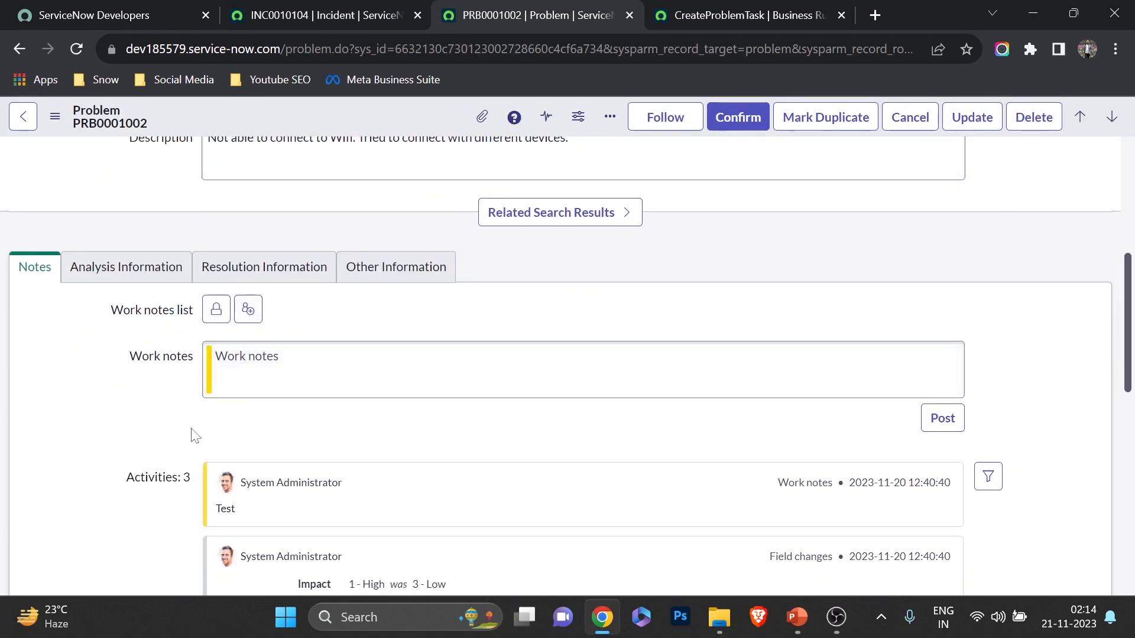
scroll(303, 337, "down", 3)
scroll(304, 393, "up", 3)
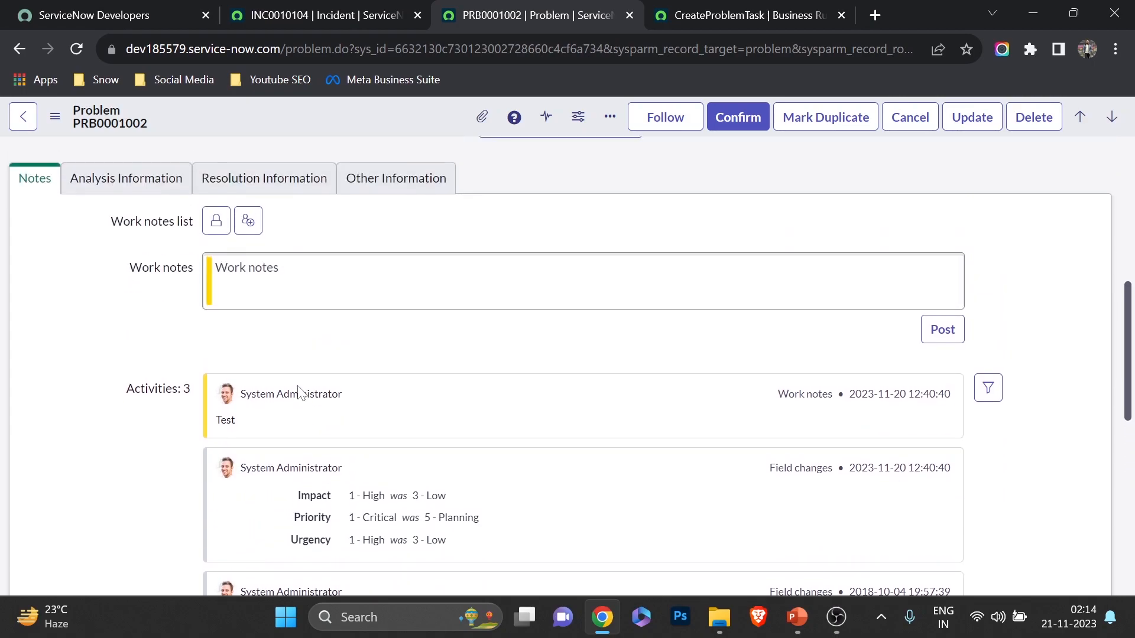
left_click(335, 282)
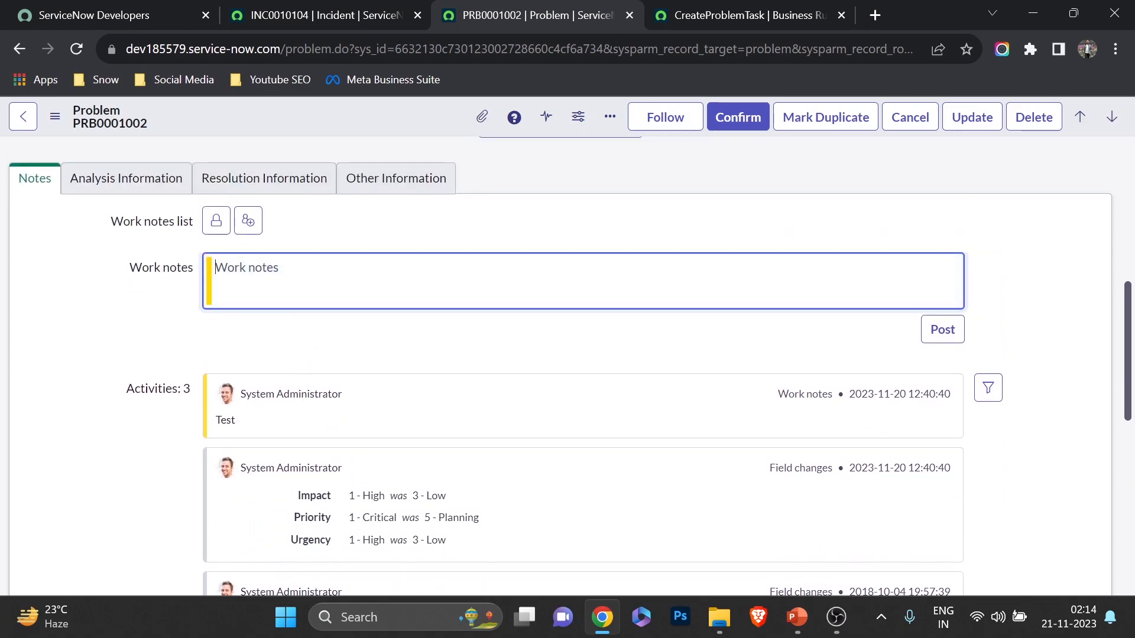
Compare the work notes on incident INC0010104 with those on problem PRB0001002, ending on the incident
left_click(346, 8)
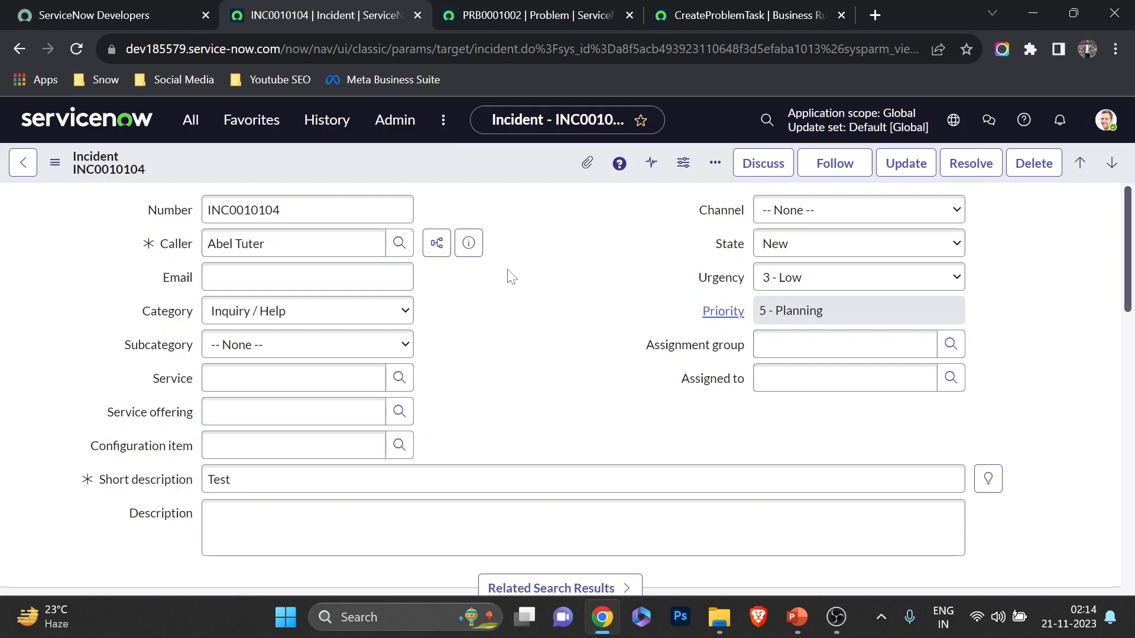
scroll(506, 277, "down", 7)
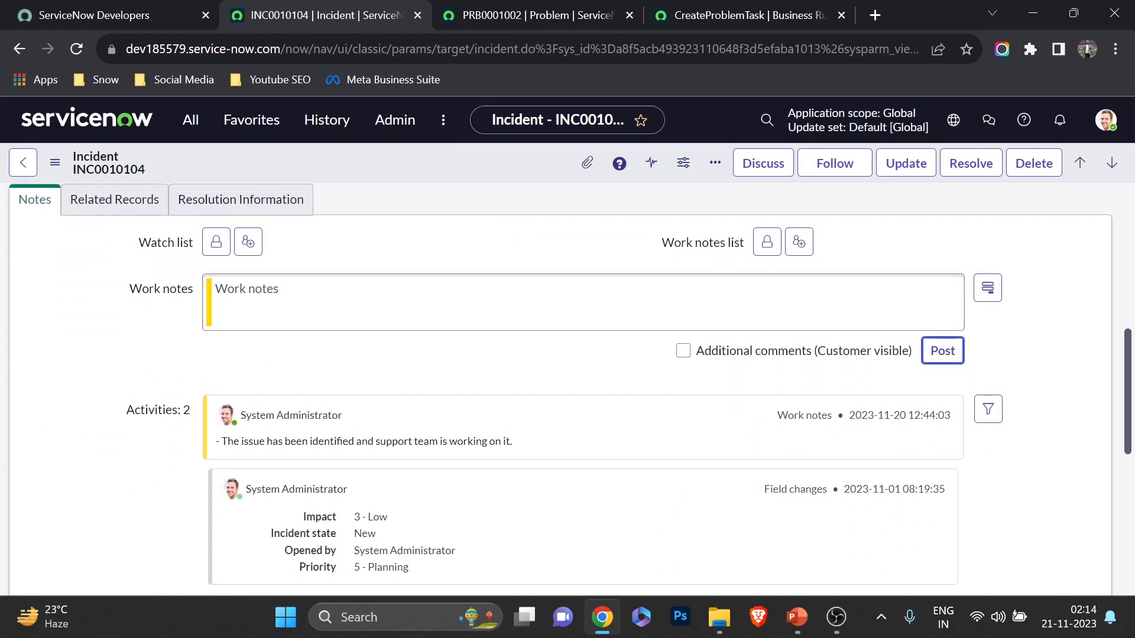
left_click(278, 313)
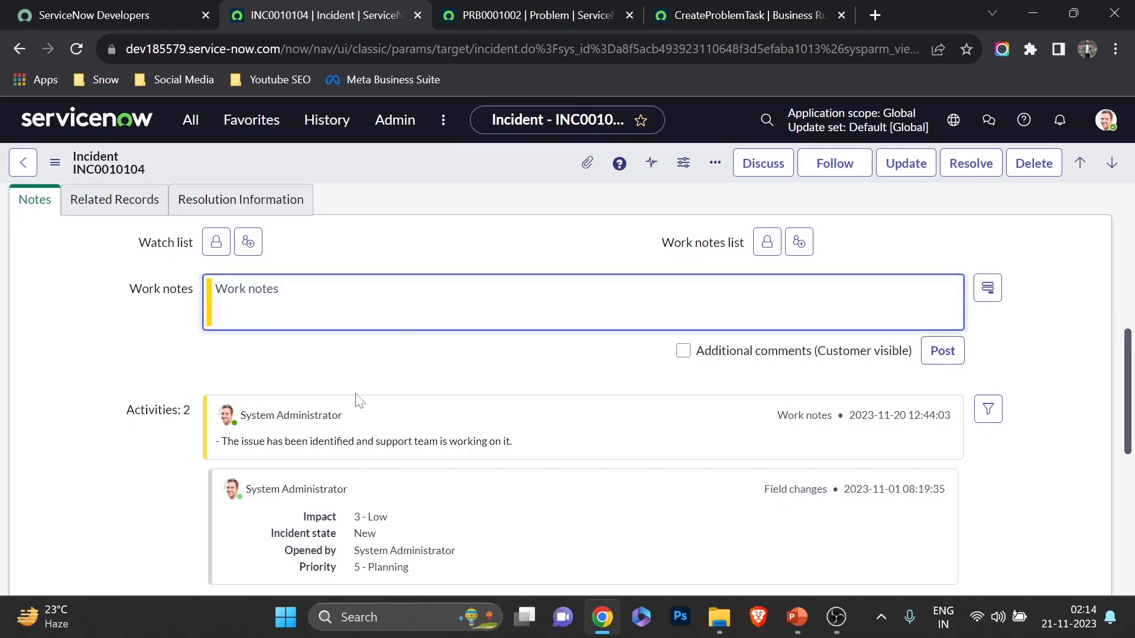
left_click(536, 8)
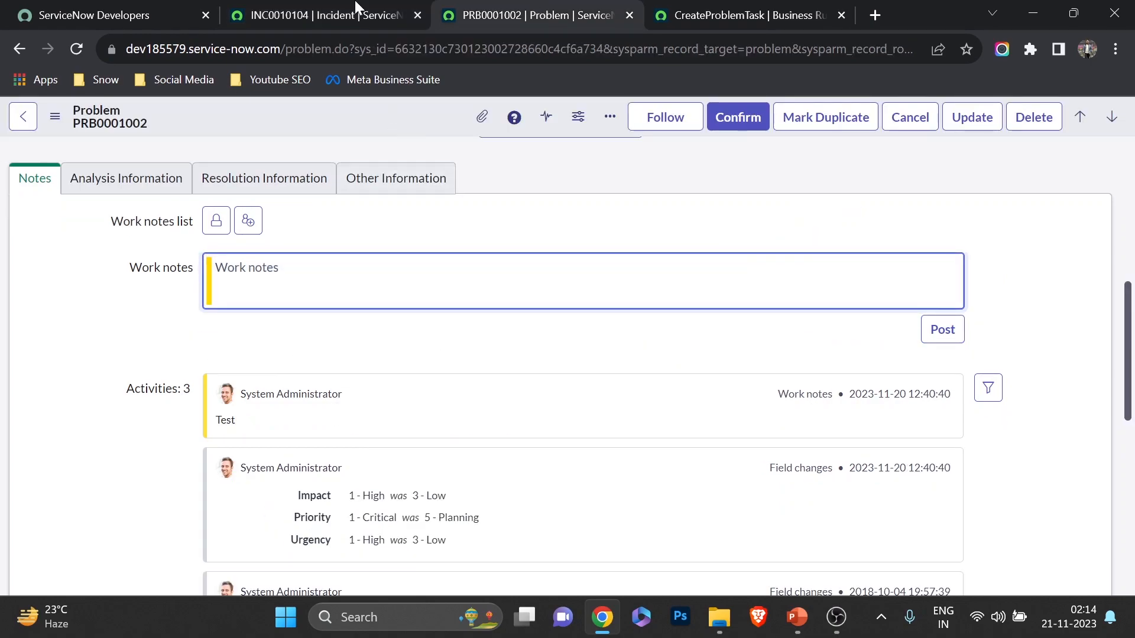
left_click(325, 15)
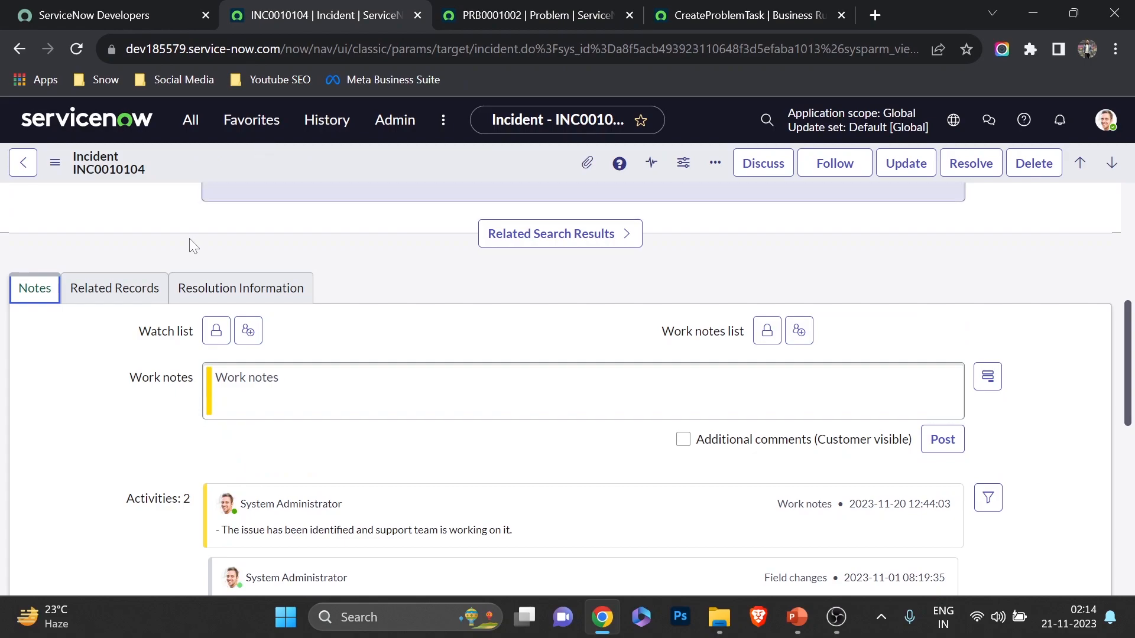
Examine the Problem reference among incident INC0010104's related records and the posted work note among its notes
left_click(124, 302)
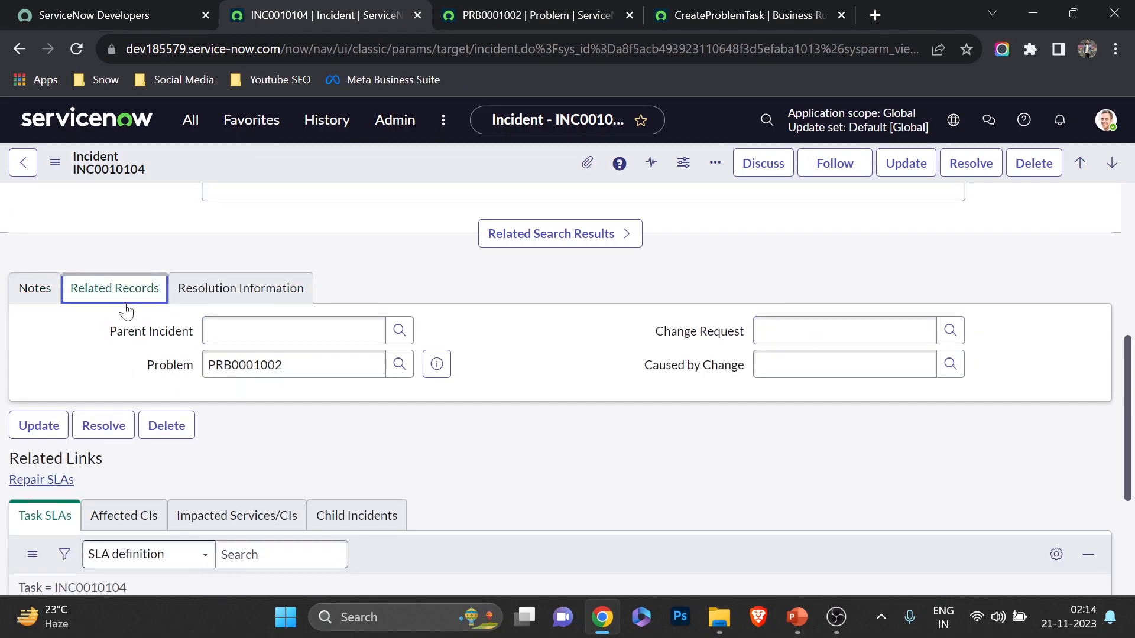
scroll(99, 385, "up", 3)
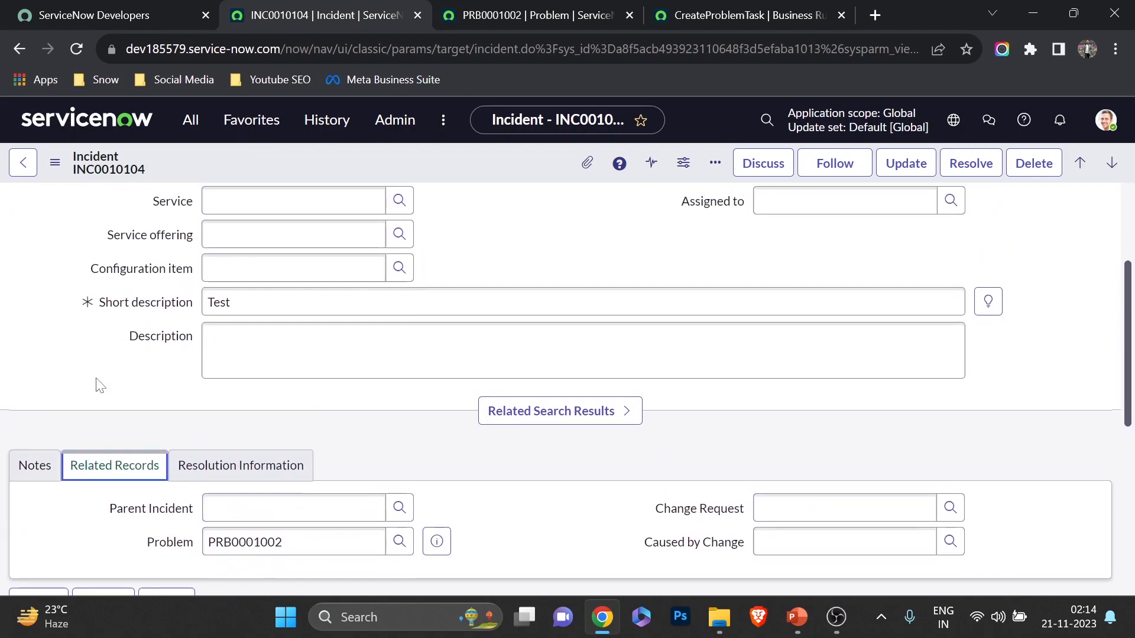
scroll(99, 385, "down", 3)
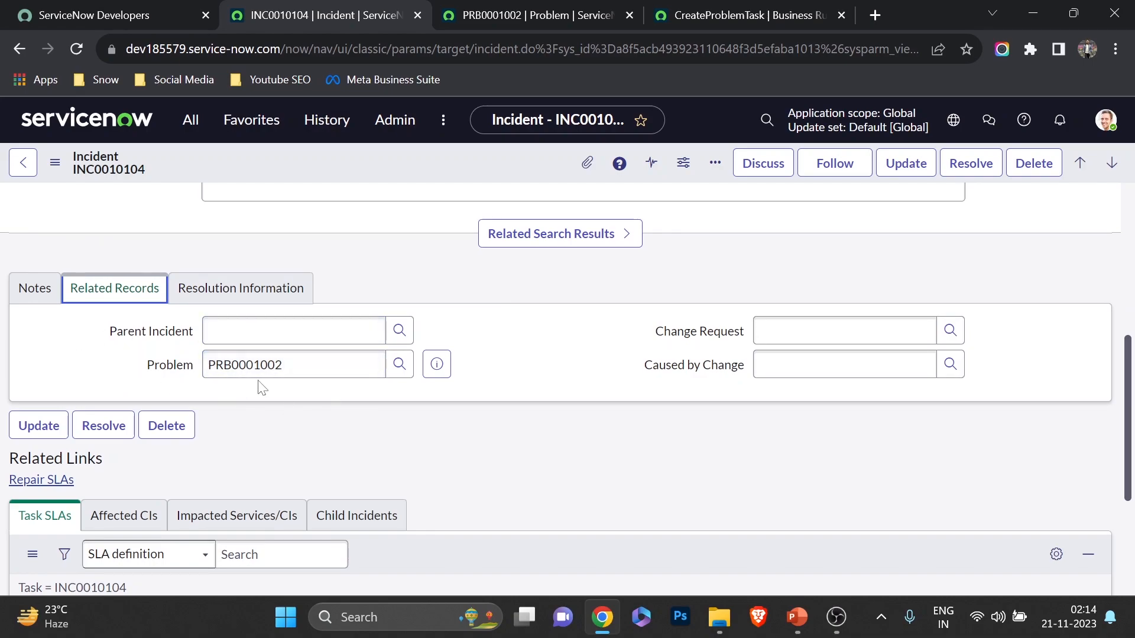
scroll(258, 386, "up", 5)
scroll(148, 398, "down", 3)
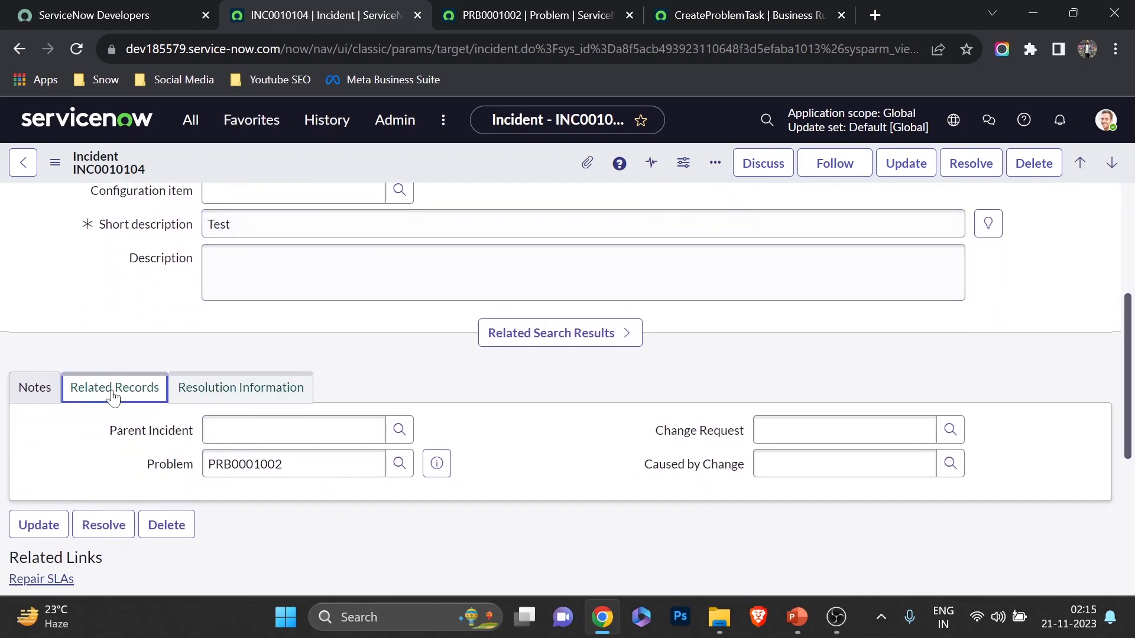
left_click(27, 381)
scroll(337, 480, "down", 3)
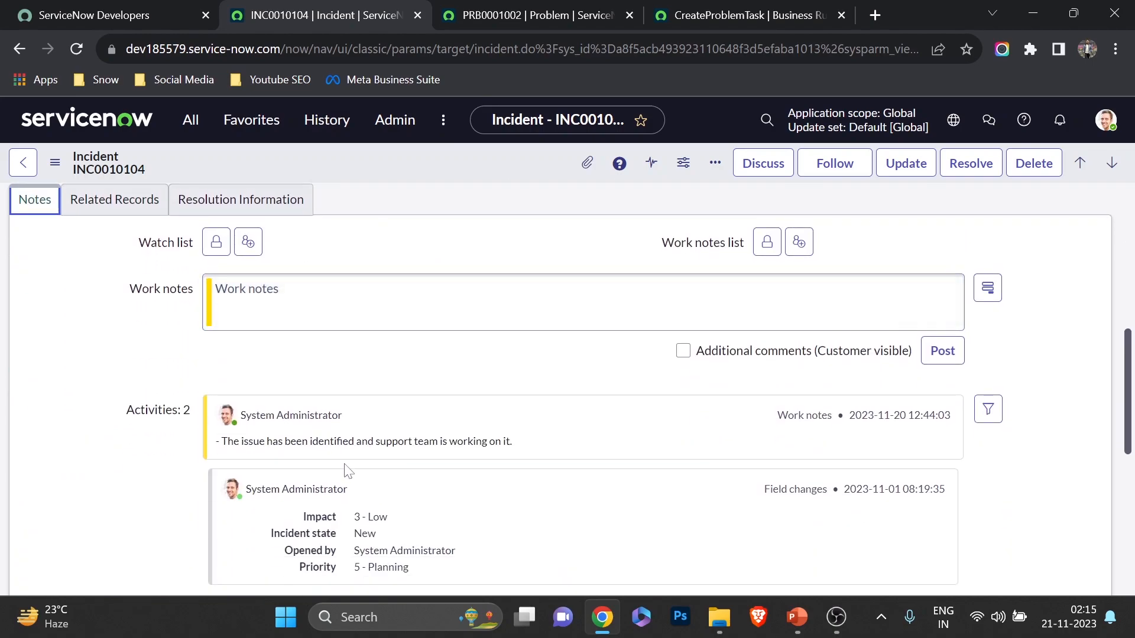
scroll(349, 472, "up", 3)
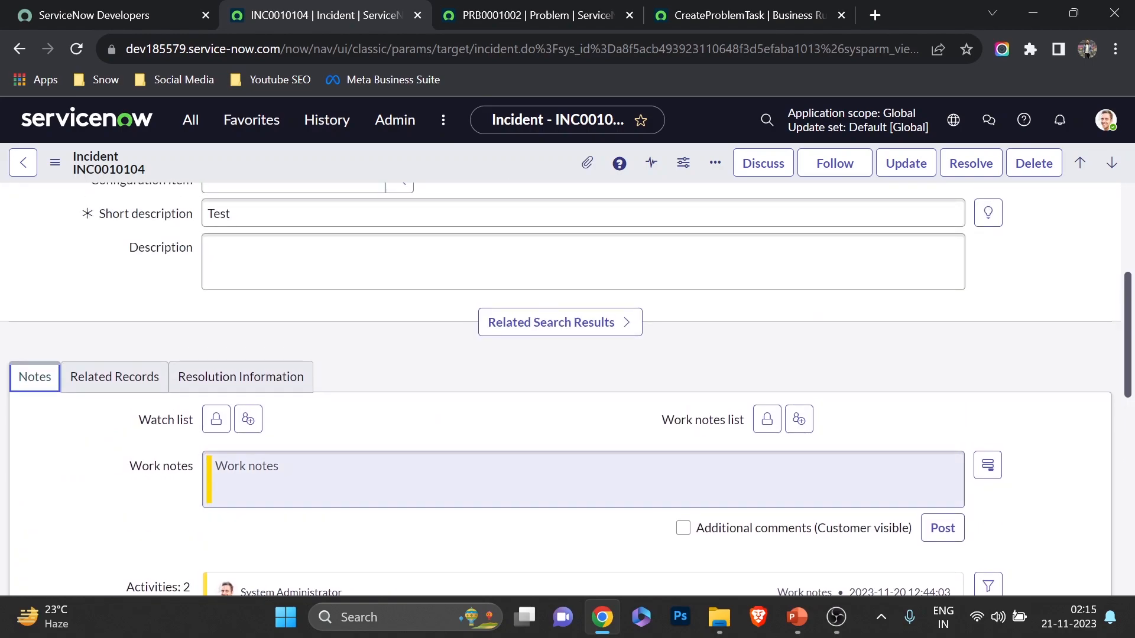
Display the technical field names in incident INC0010104's related records and duplicate the incident's browser tab, staying on the original
left_click(135, 378)
scroll(142, 375, "down", 3)
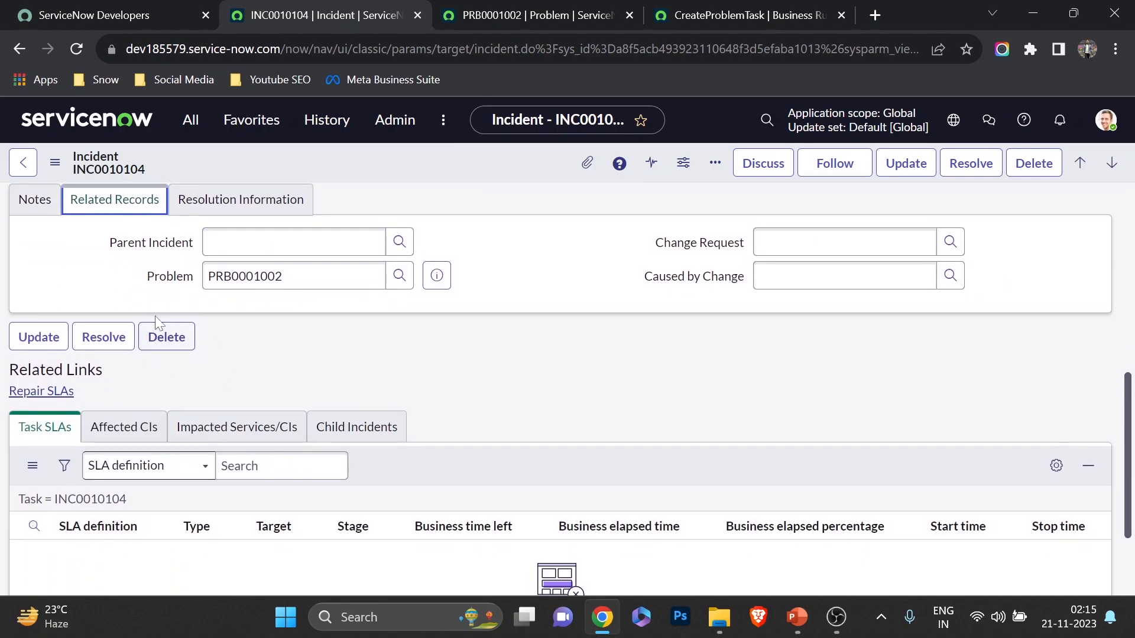
double_click(496, 279)
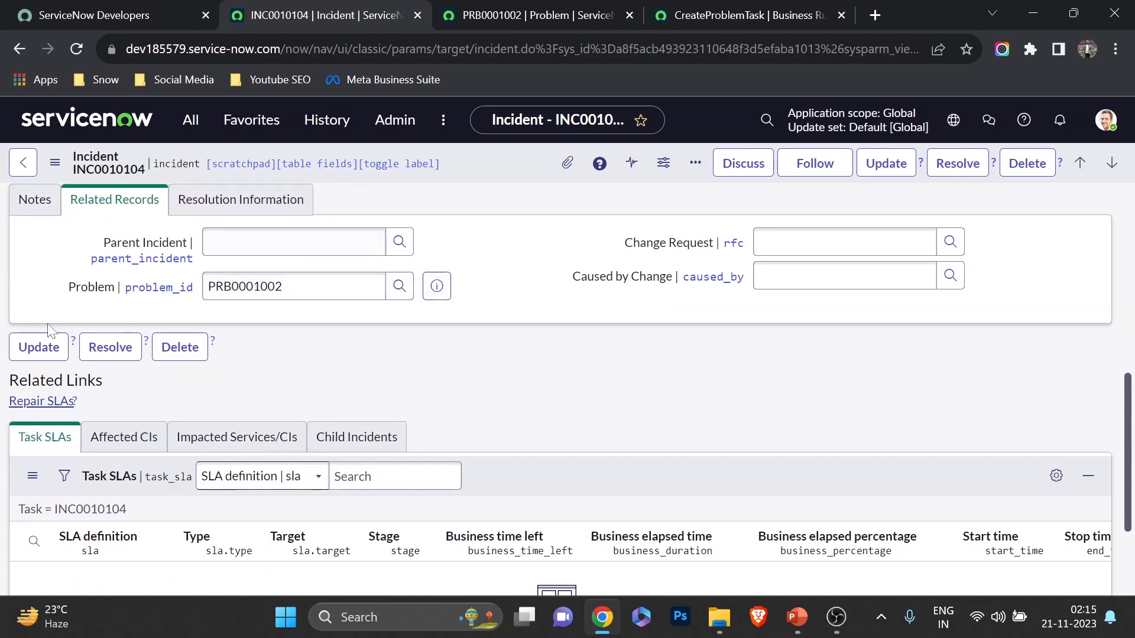
scroll(101, 301, "up", 8)
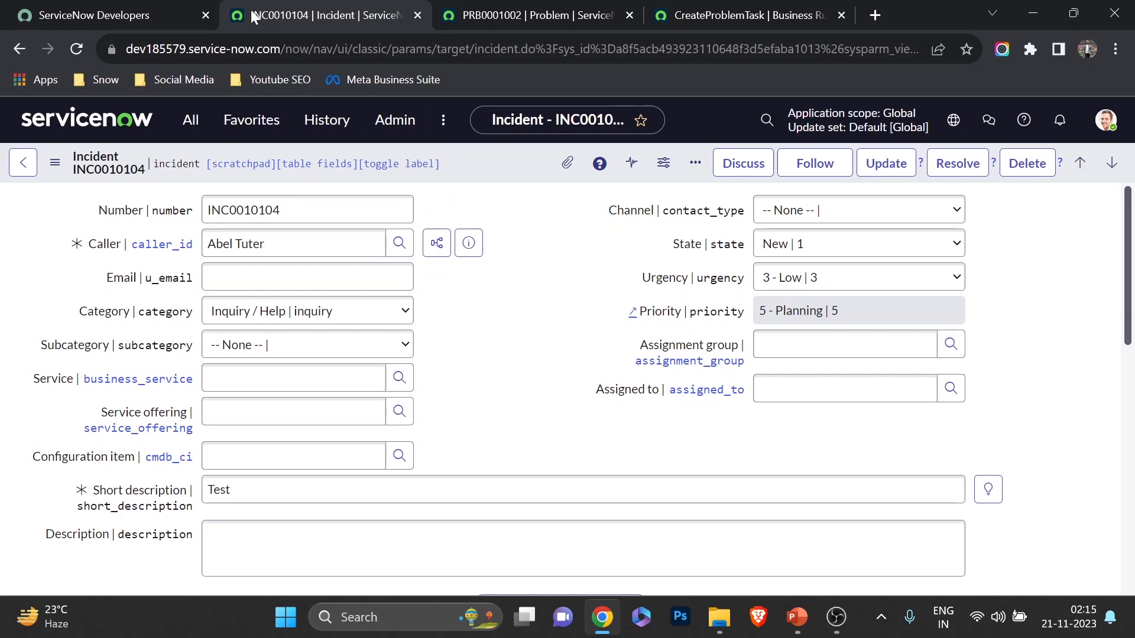
right_click(291, 10)
left_click(340, 135)
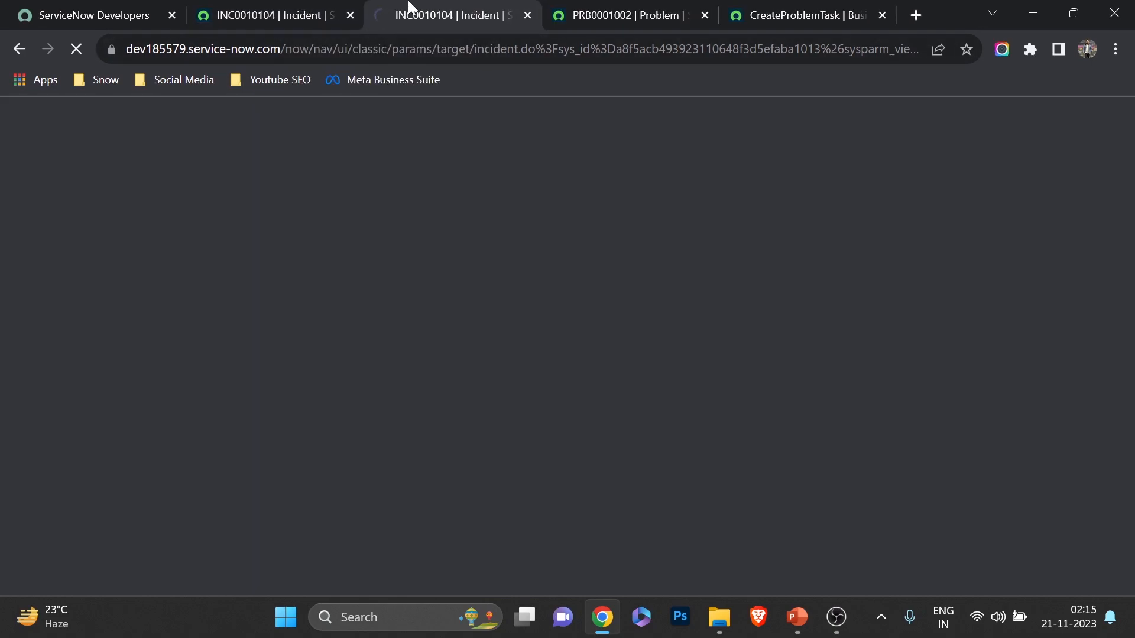
key("ctrl+shift+Tab")
Go from incident INC0010104 to the Incident table's business rules and start a new rule
right_click(479, 162)
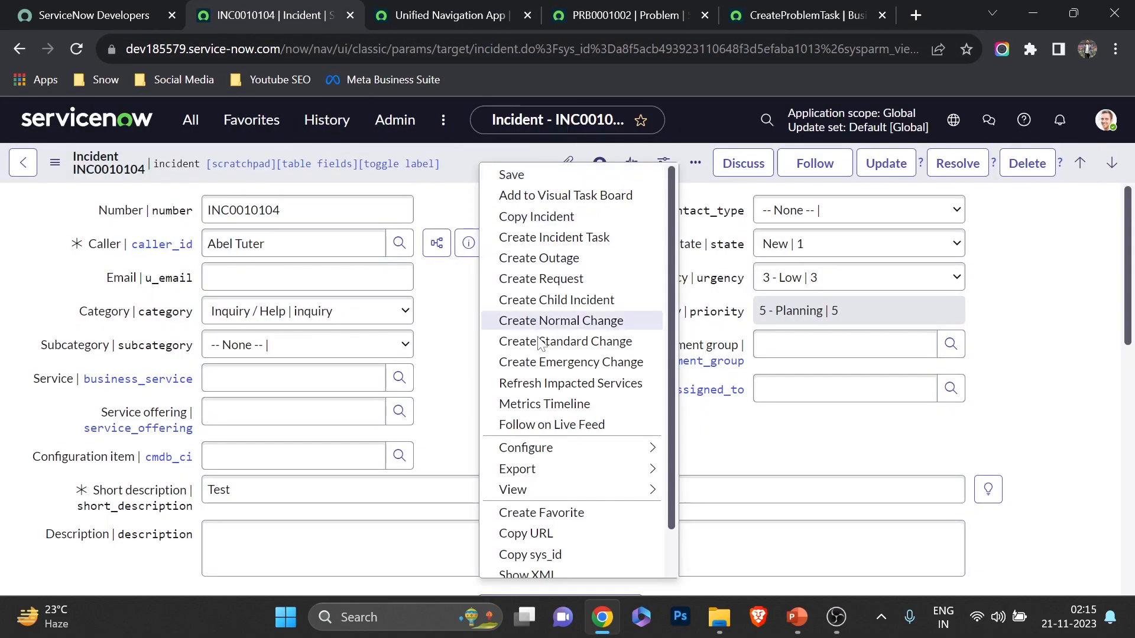
mouse_move(621, 452)
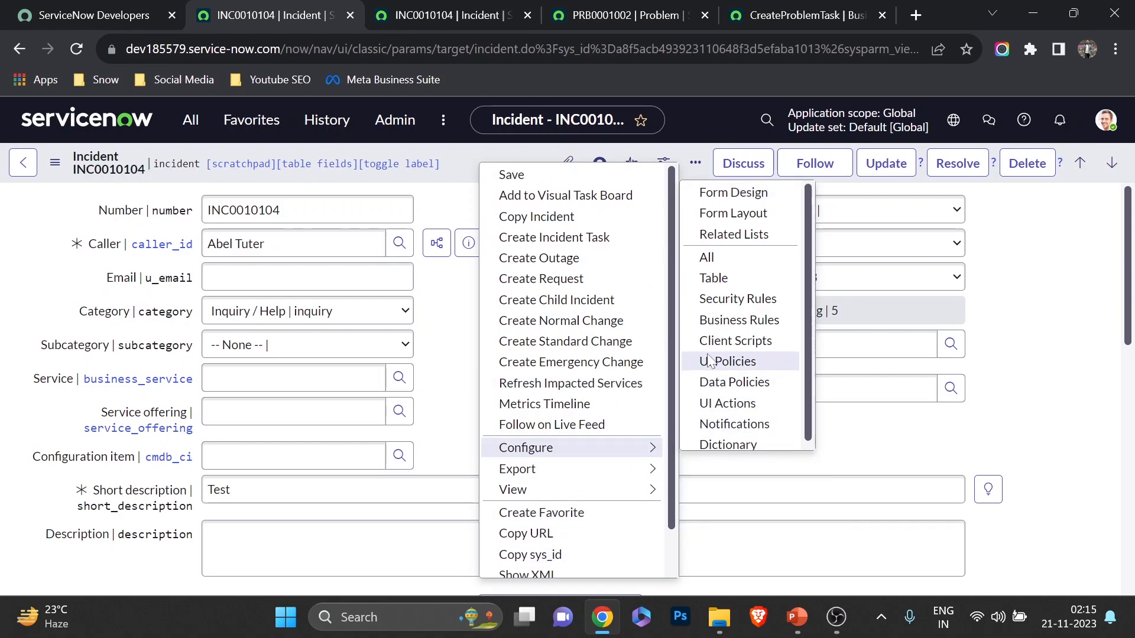
left_click(717, 321)
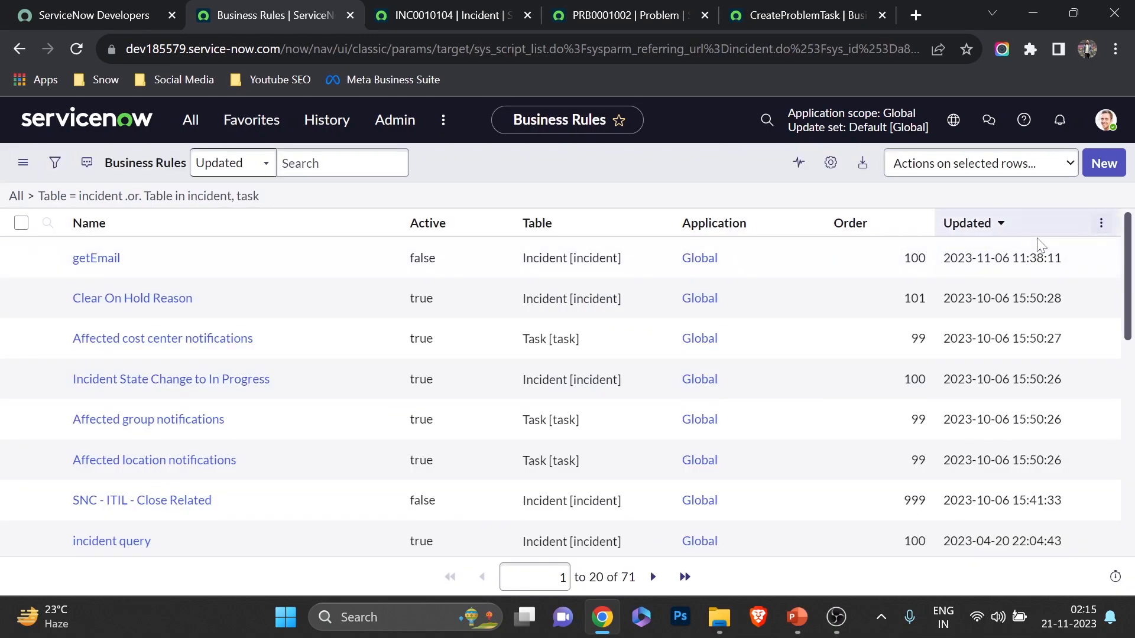
left_click(1101, 164)
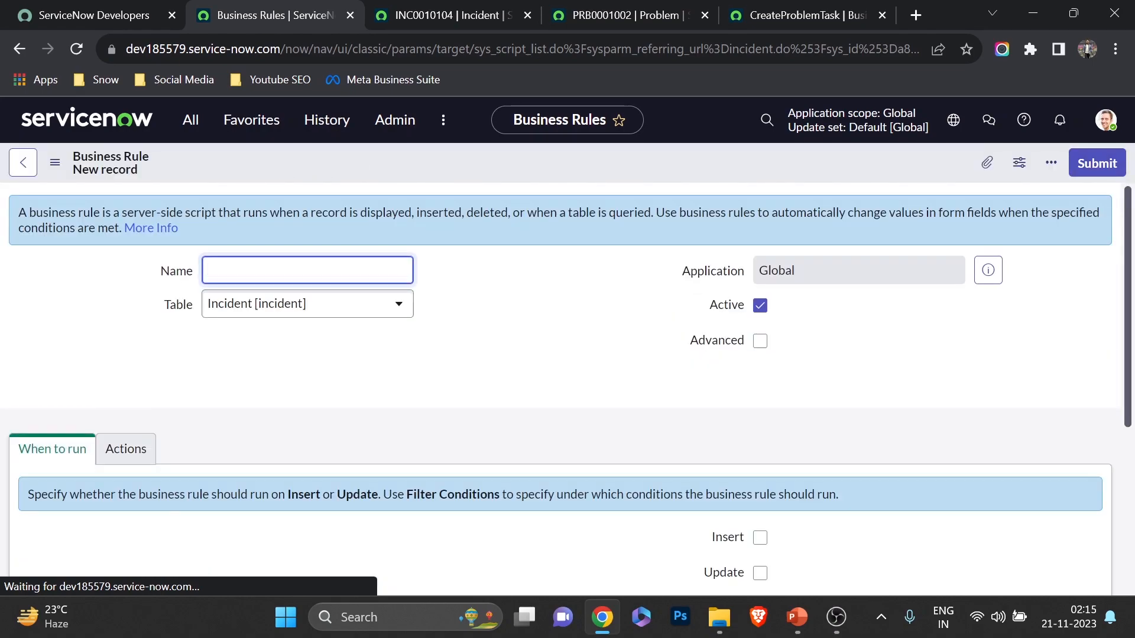
Give the new business rule a work notes transfer name starting with workNotes and enable its Advanced option
type("workNotes")
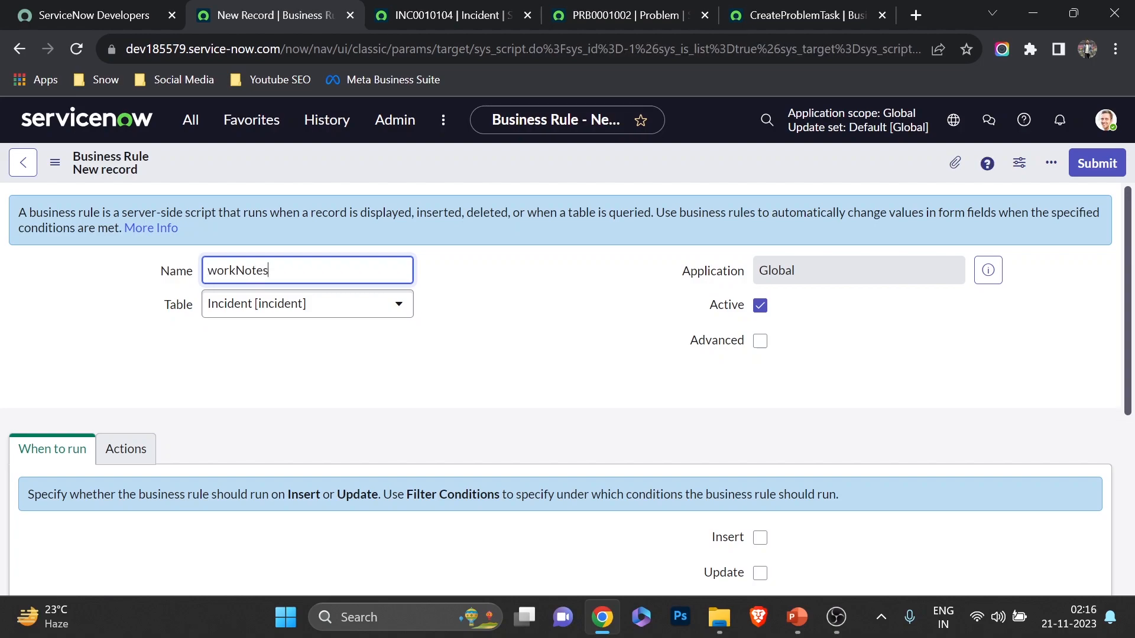
type("Transfg")
left_click(761, 343)
Set the business rule to run after Update, with the filter condition Work notes changes
scroll(508, 350, "down", 3)
left_click(378, 362)
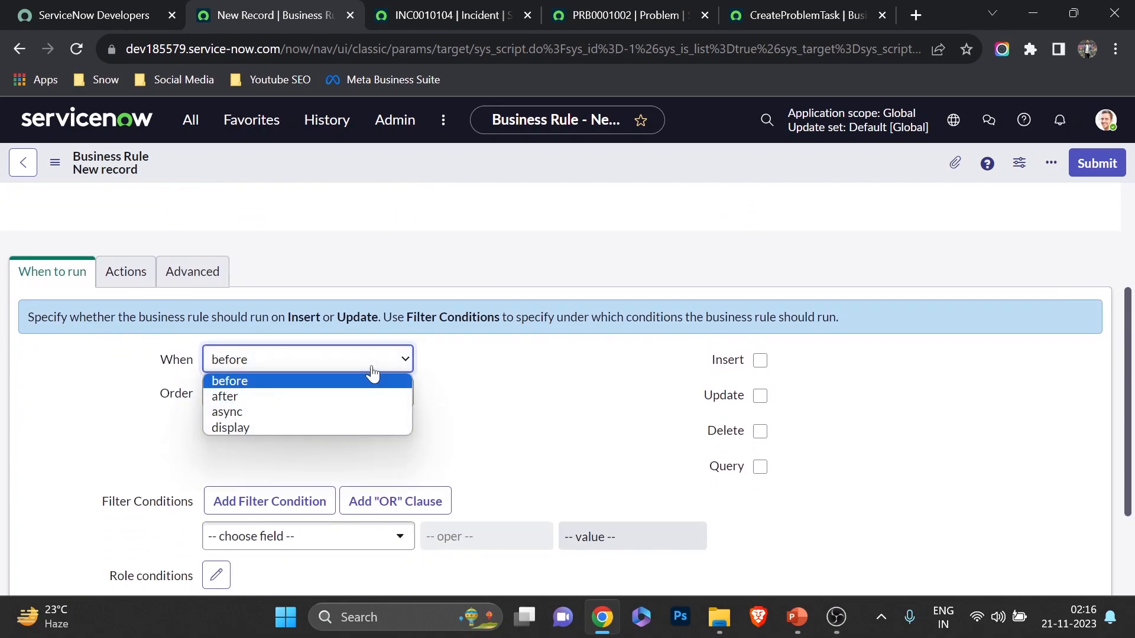
left_click(291, 398)
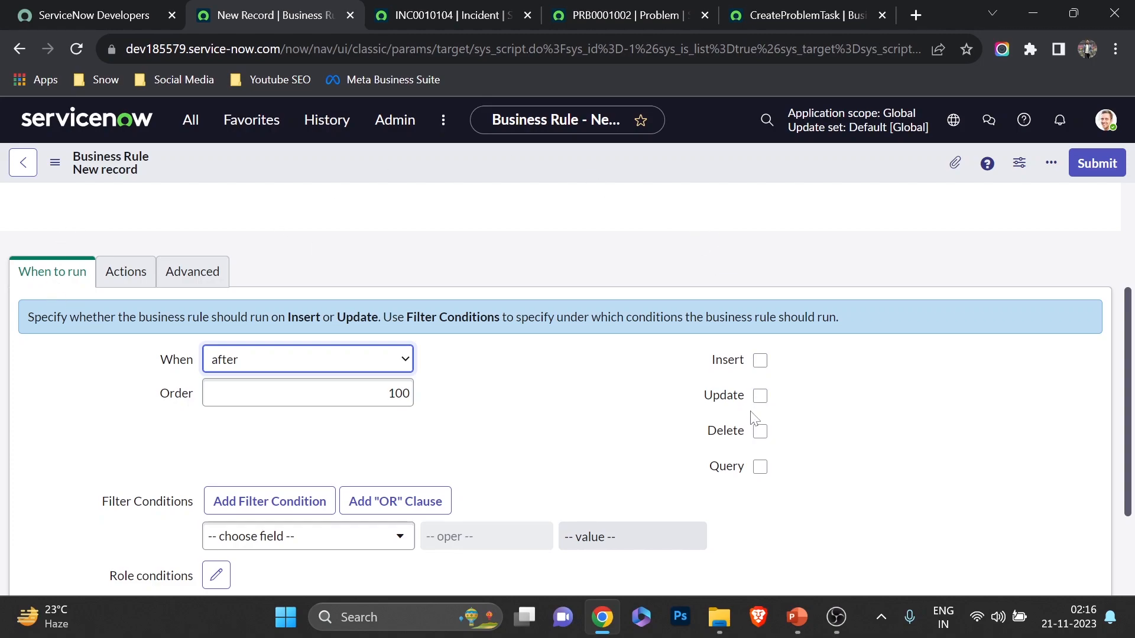
left_click(760, 396)
scroll(242, 414, "down", 2)
scroll(242, 445, "down", 1)
left_click(299, 414)
type("work")
left_click(293, 355)
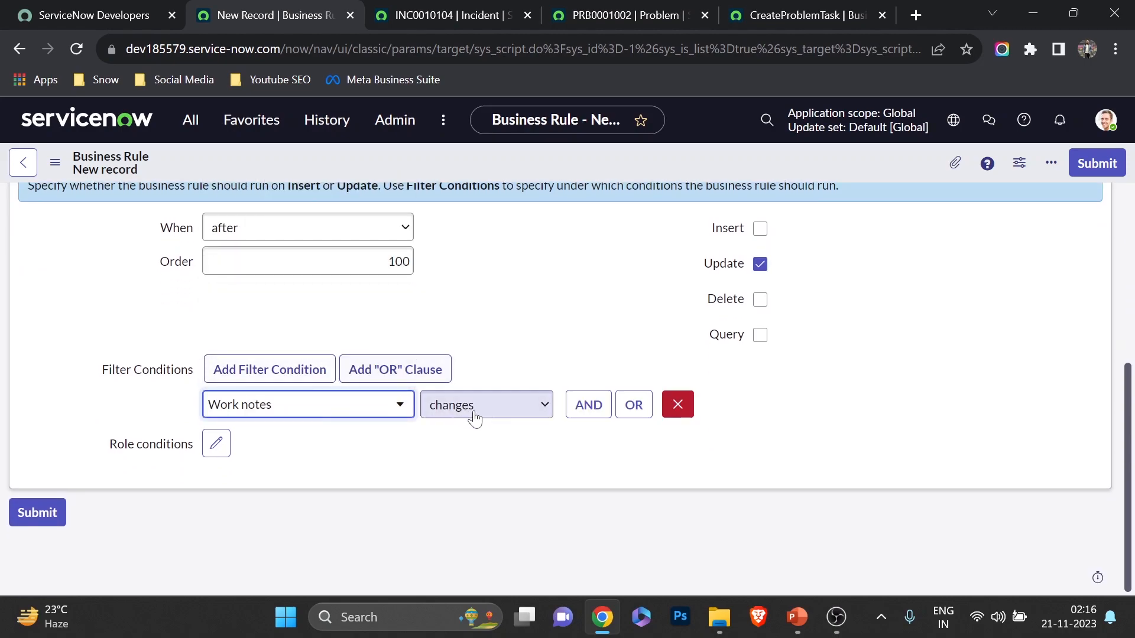
Replace the business rule script's placeholder comment with var gr = new GlideRecord('problem');
scroll(331, 331, "up", 1)
left_click(193, 232)
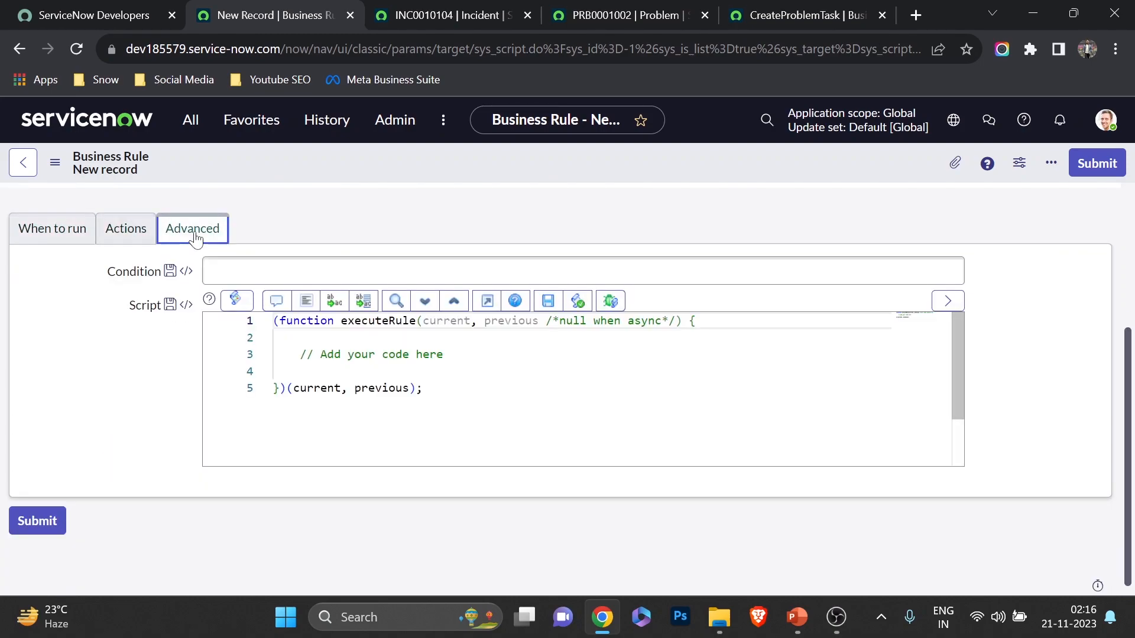
left_click_drag(443, 355, 274, 355)
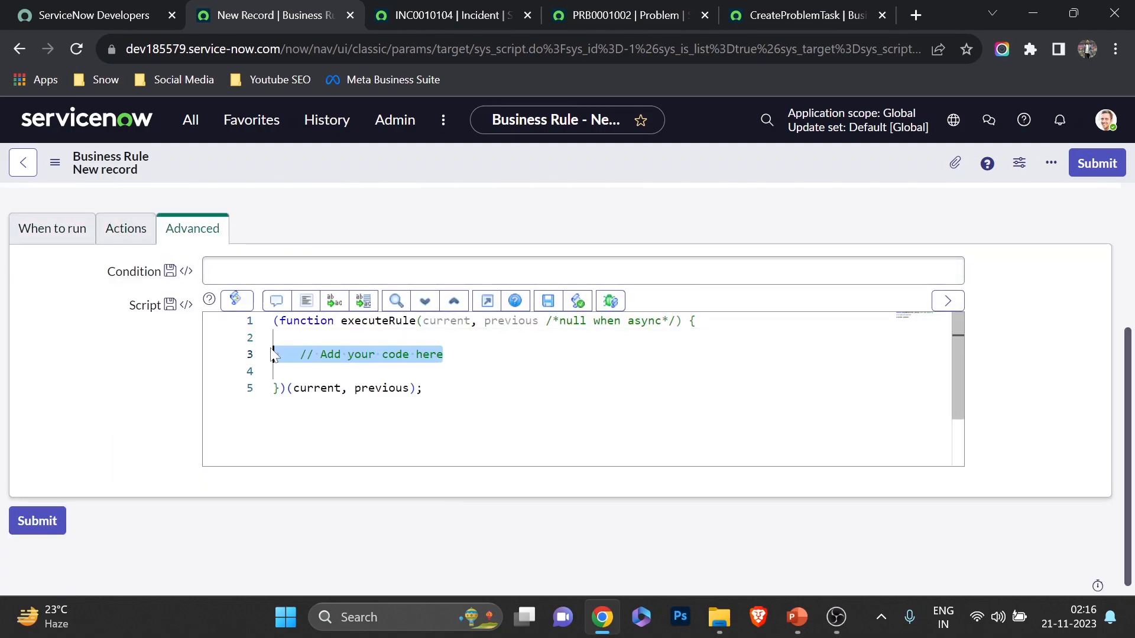
key("BackSpace")
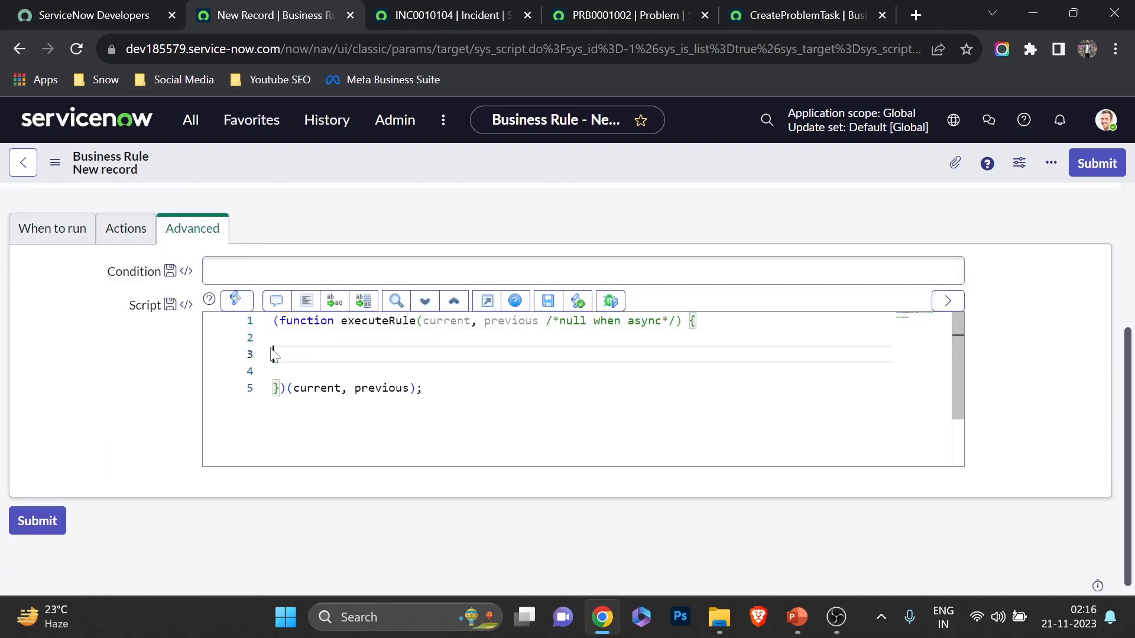
type("var gr =")
type("new GlideRecord(")
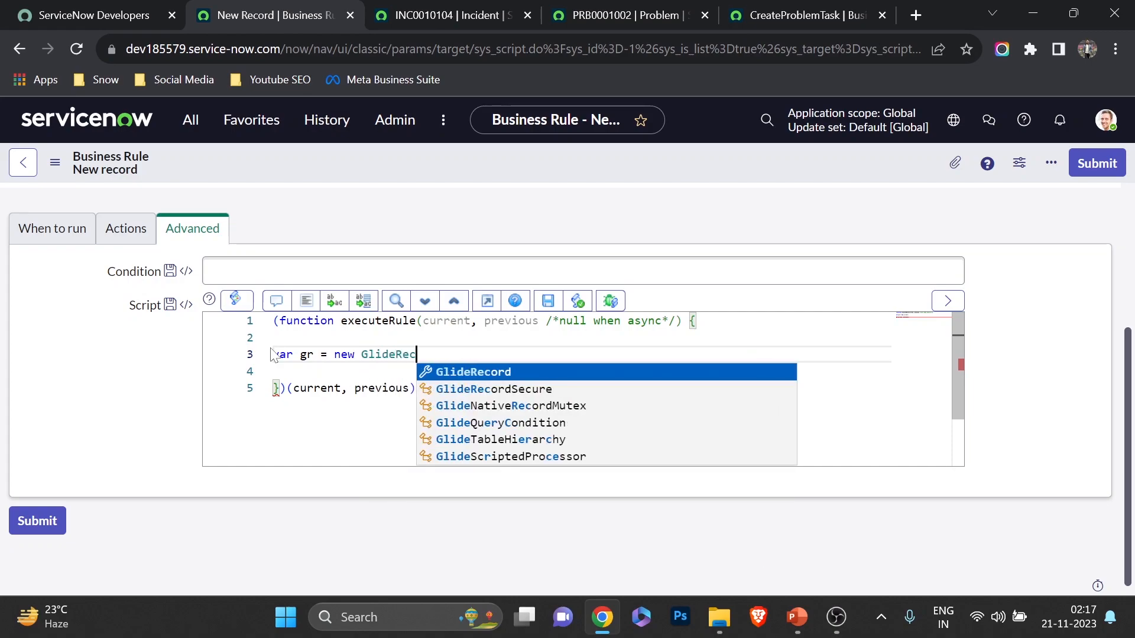
key("Return")
type("('")
key("Return")
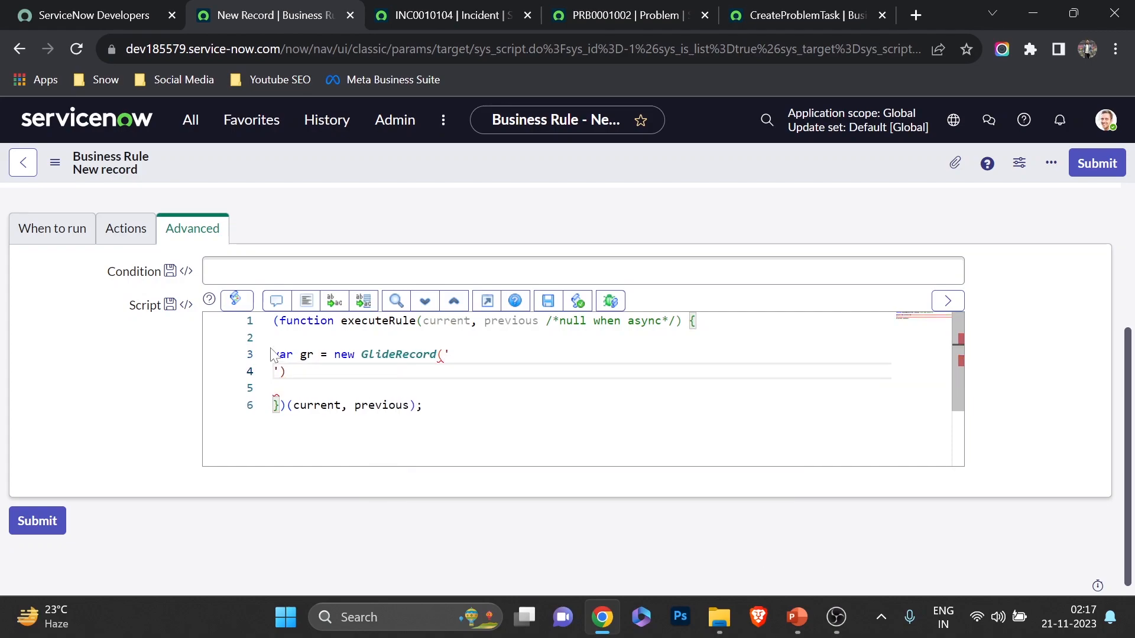
key("BackSpace")
type("problem');")
Start a gr.addQuery('') call on the next script line and check the Problem field in incident INC0010104's related records
key("Return")
type("gr.add")
key("Return")
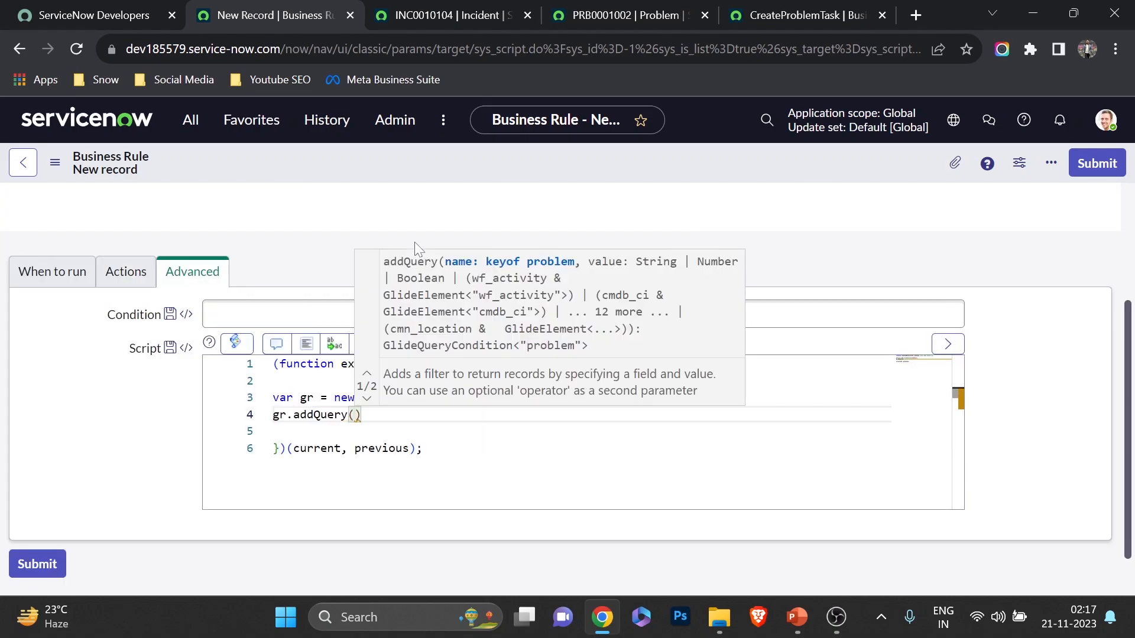
type("'")
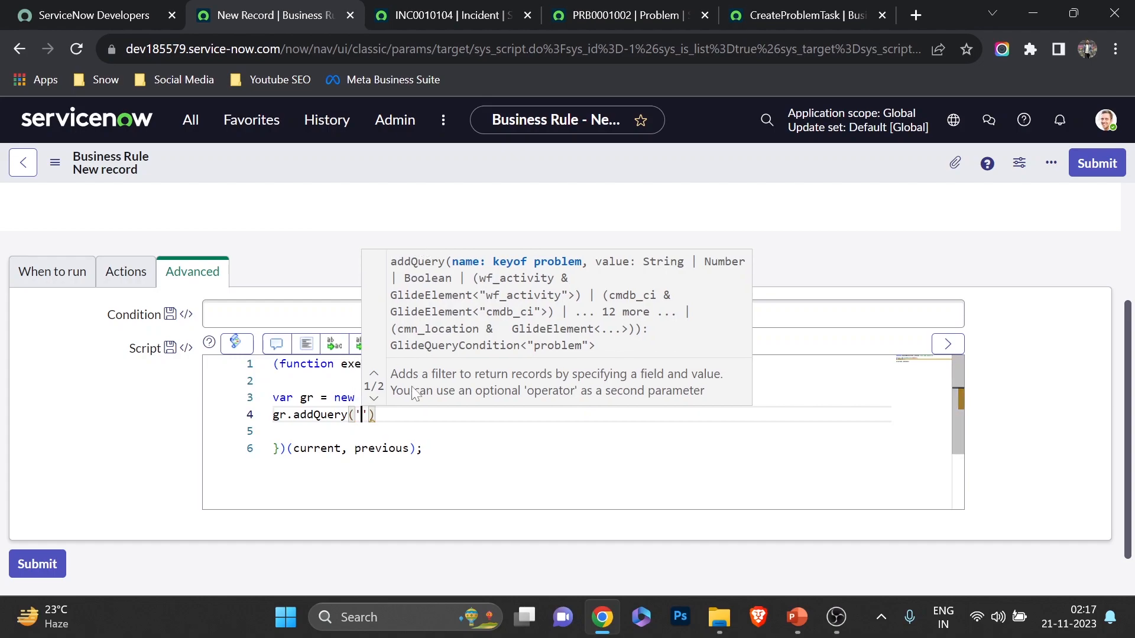
left_click(413, 415)
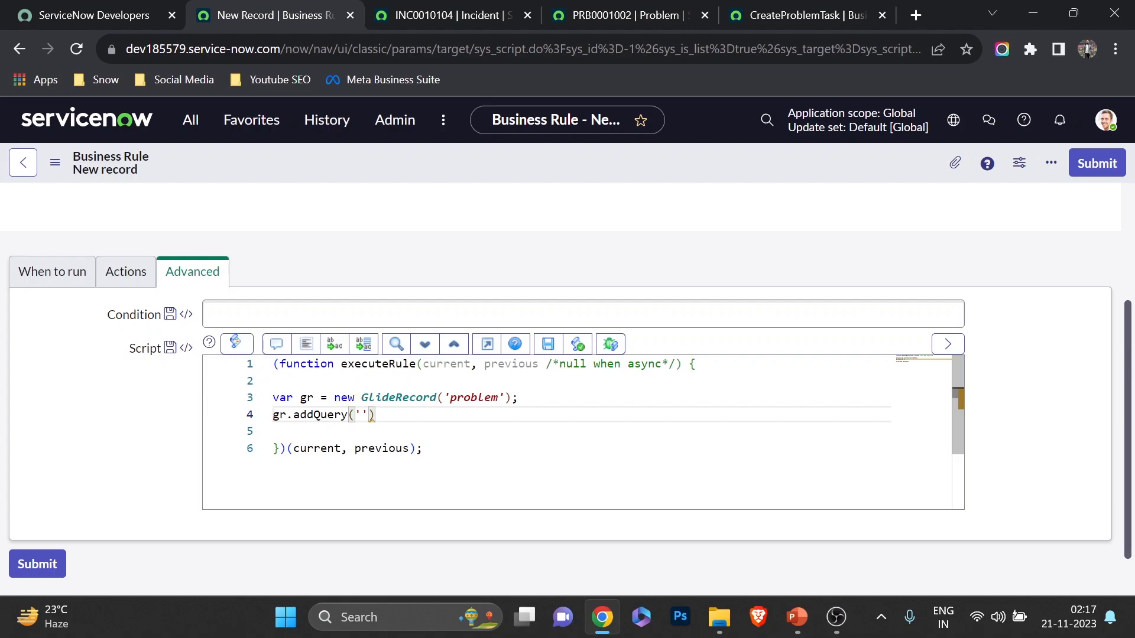
left_click(443, 13)
scroll(205, 385, "down", 6)
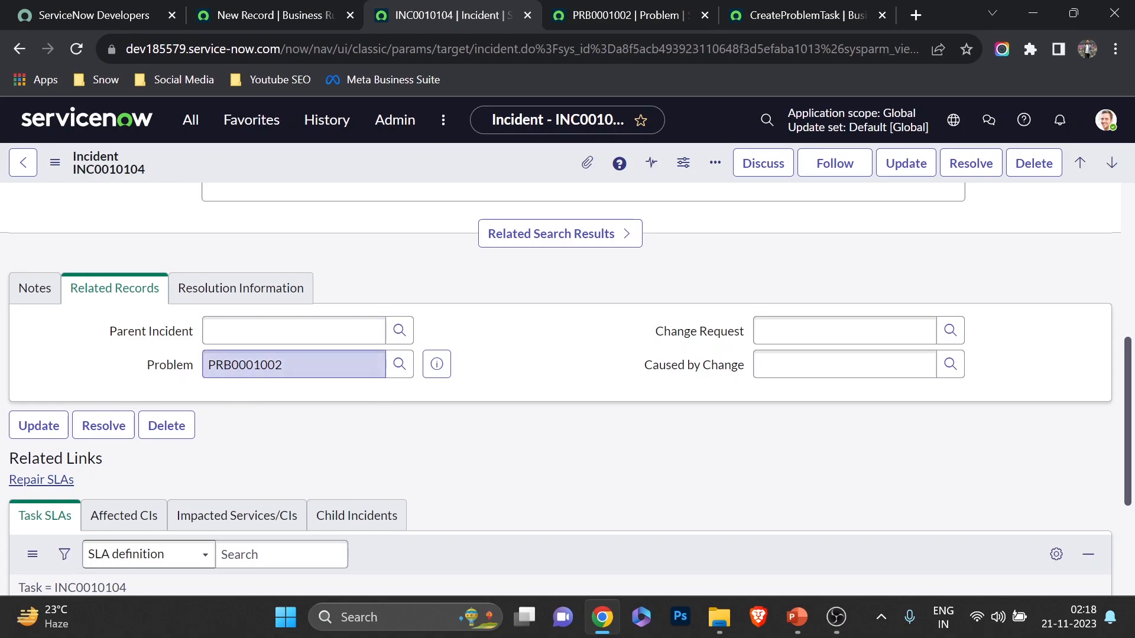
left_click(294, 7)
key("BackSpace")
key("Left")
key("Left")
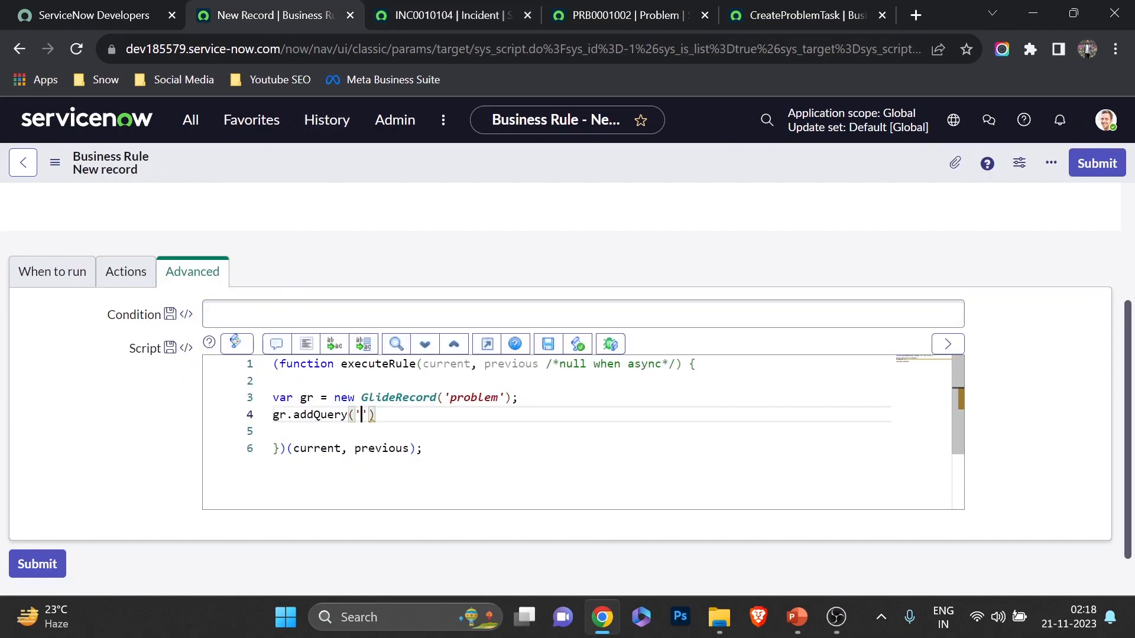
Complete the addQuery statement with the arguments 'sys_id' and current.problem_id, ending it with a semicolon
type("sys_id',current")
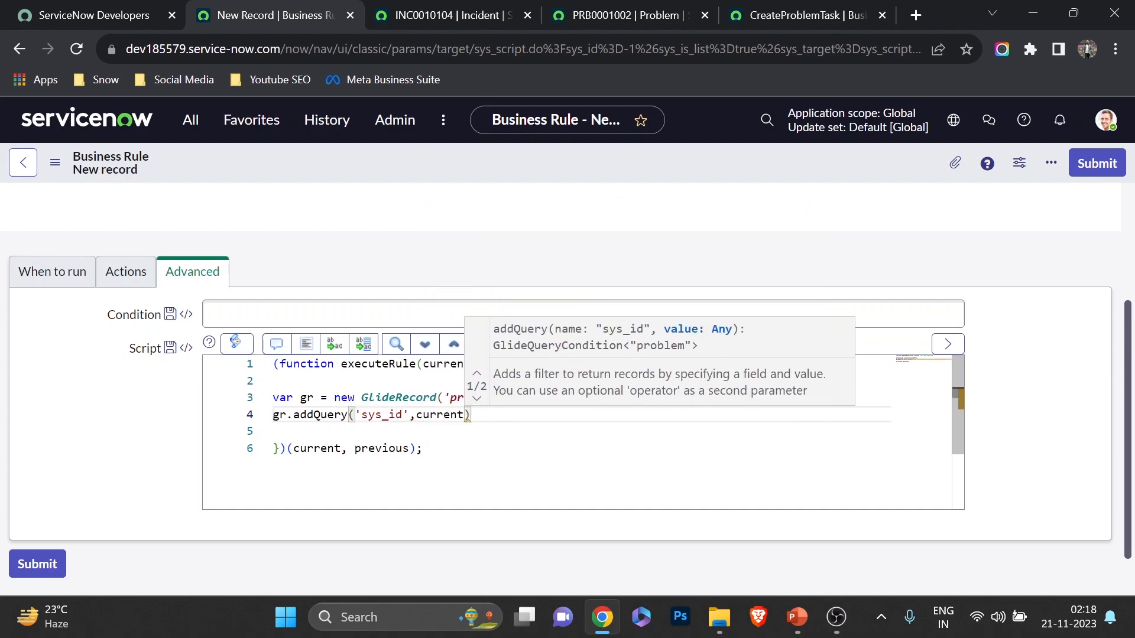
type(".")
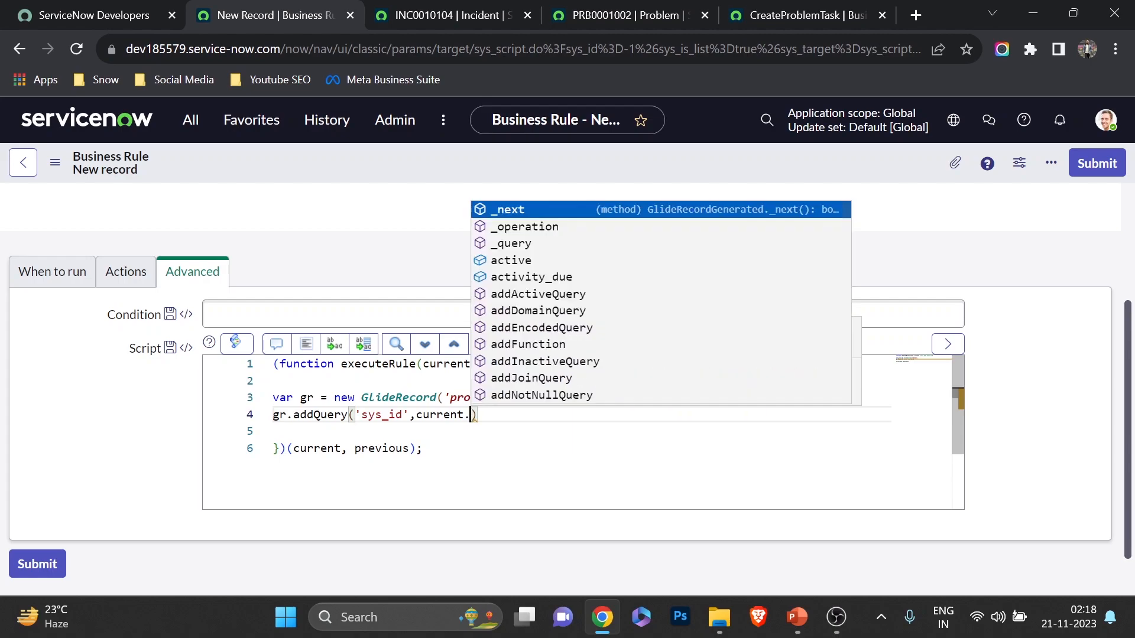
left_click(421, 11)
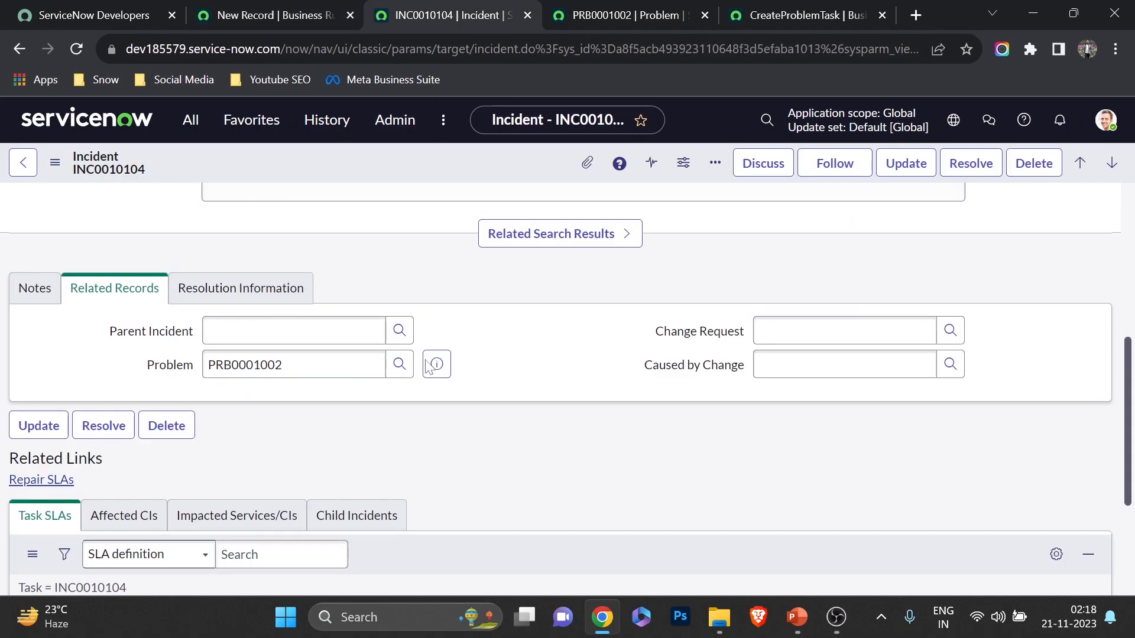
left_click(267, 13)
type("problem")
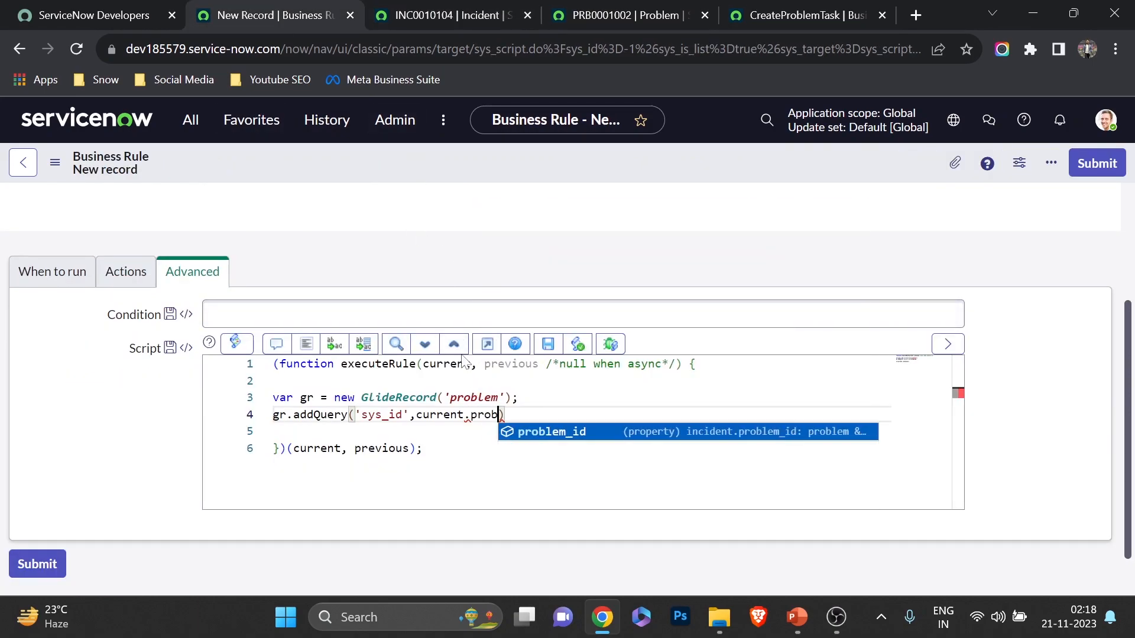
key("Return")
key("End")
type(";")
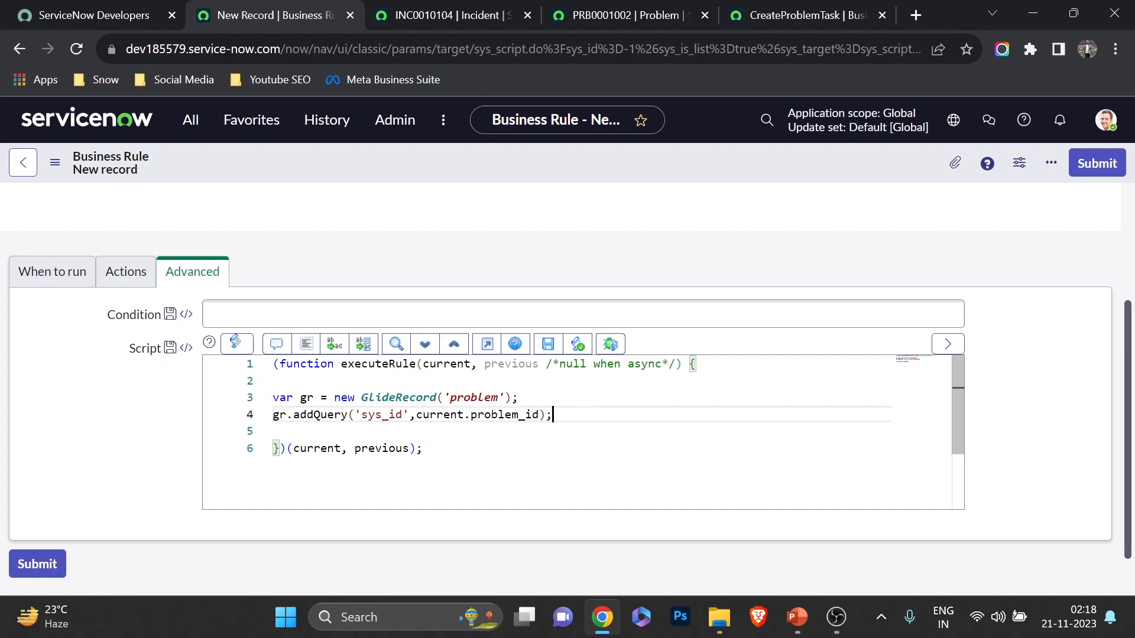
Check the Problem field's technical name and value on incident INC0010104, then return to the business rule script
left_click(452, 14)
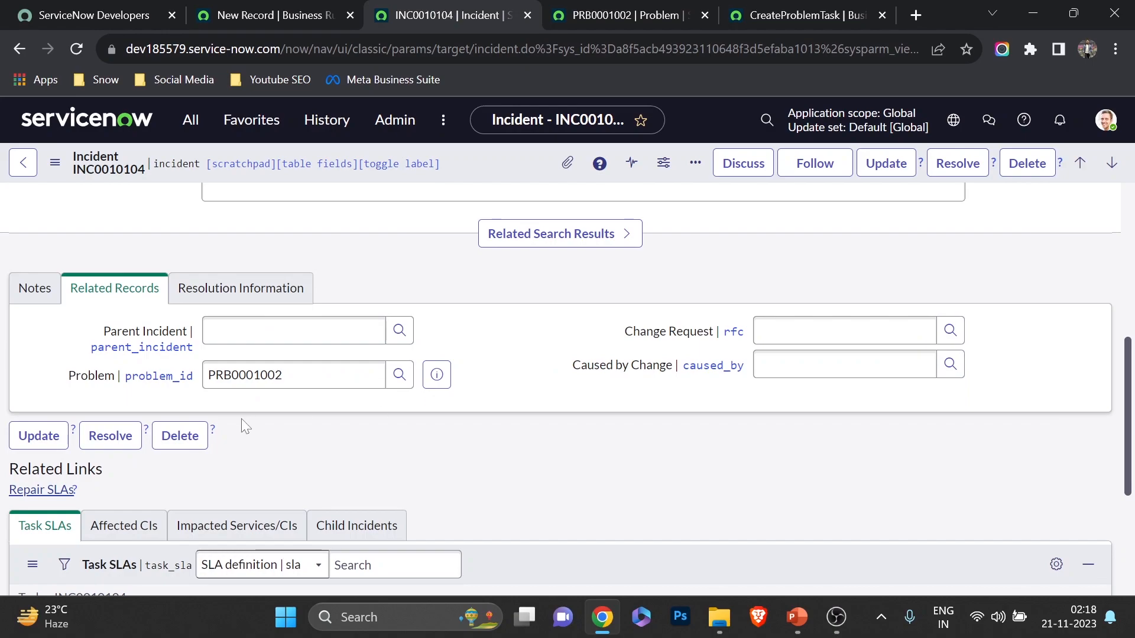
double_click(270, 376)
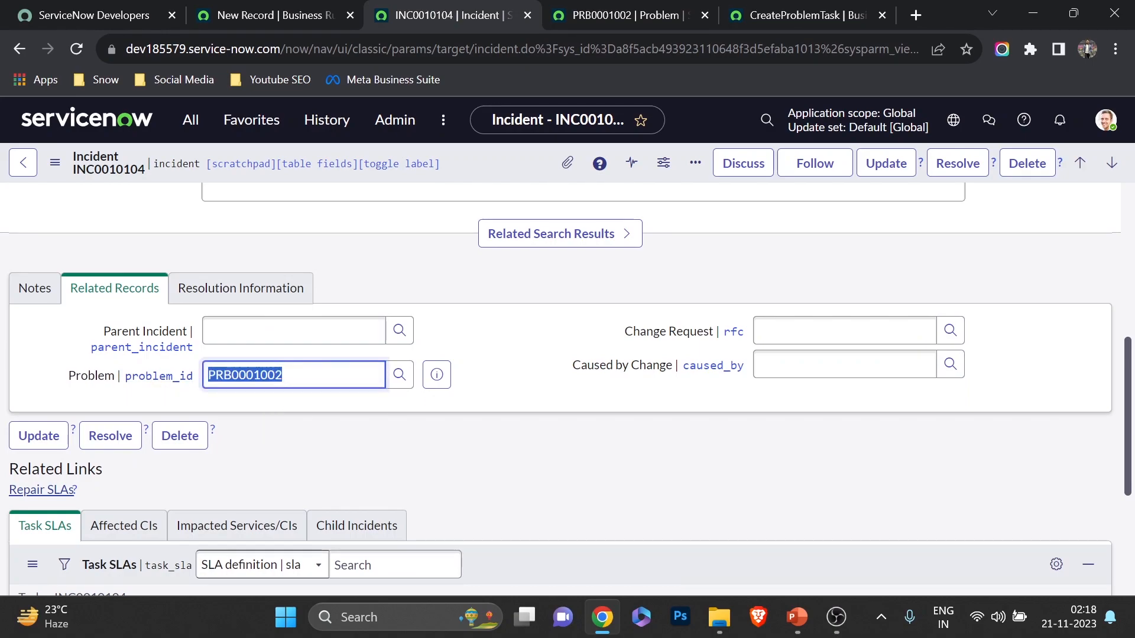
left_click(273, 15)
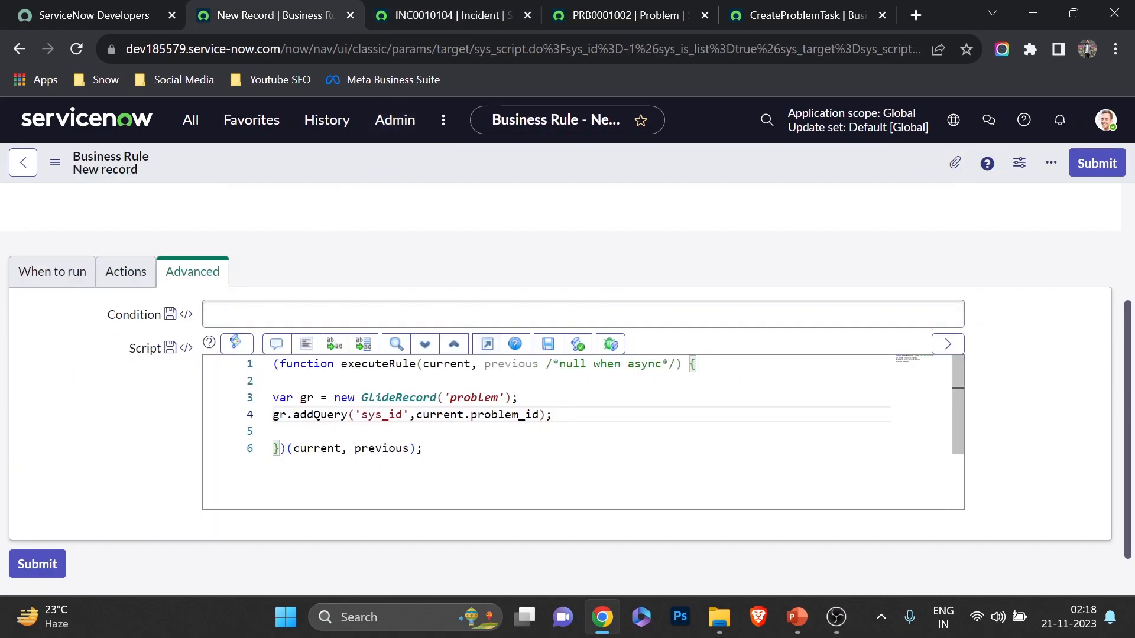
Add the line gr.query(); below the addQuery statement
key("Return")
type("gr.qu")
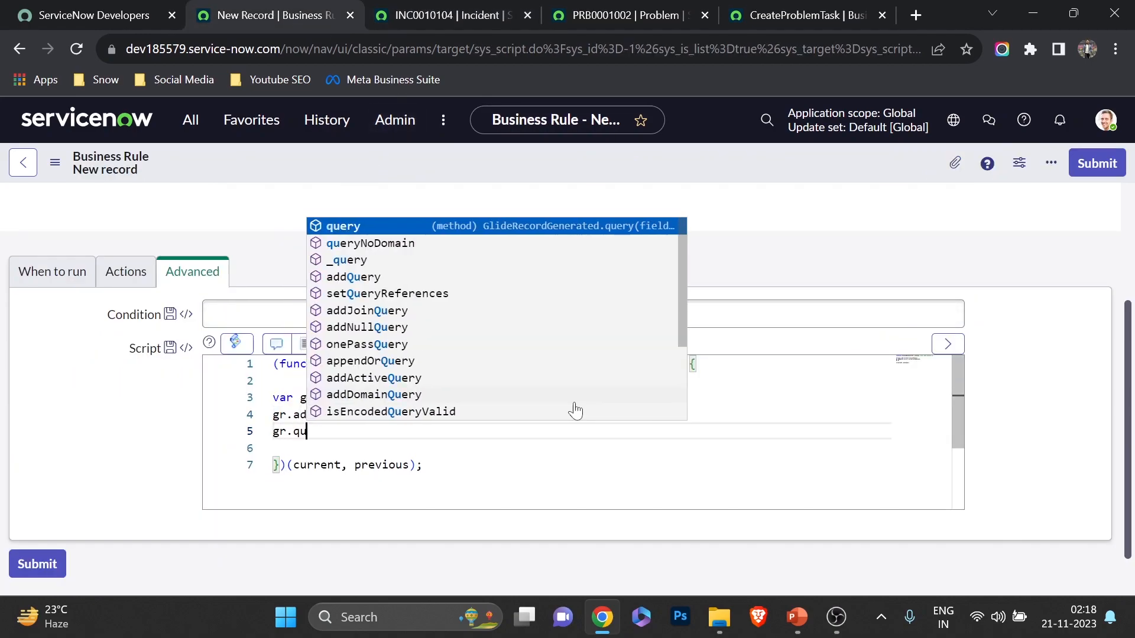
key("Return")
key("Down")
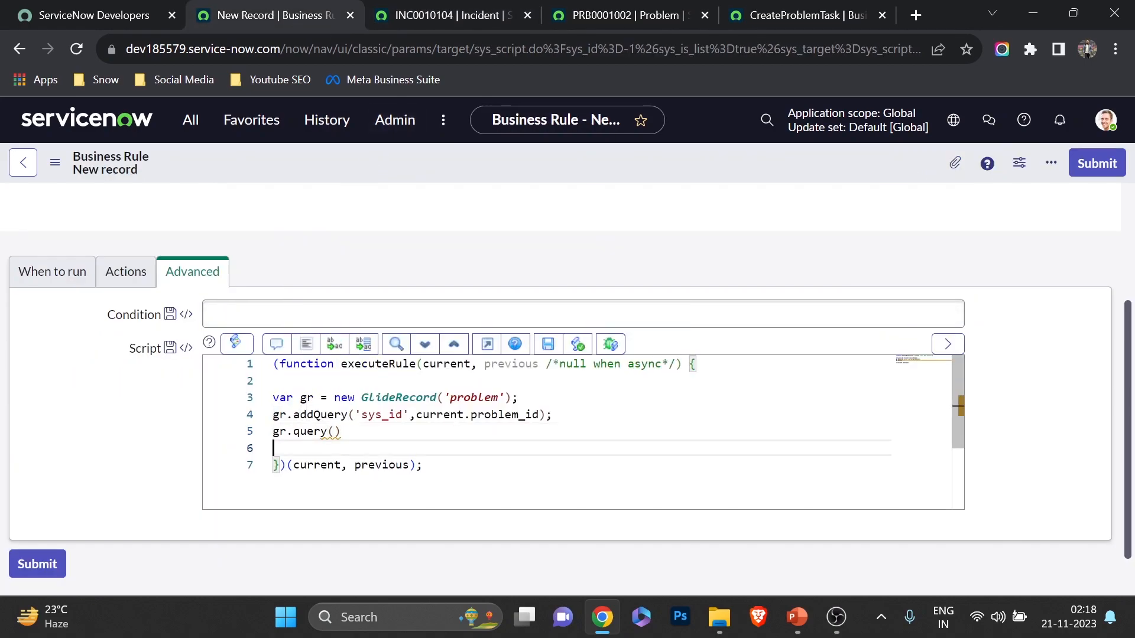
key("Up")
key("End")
type(";")
Add an if(gr.next()) block below the query line, with an empty body
key("Return")
type("if(gr,")
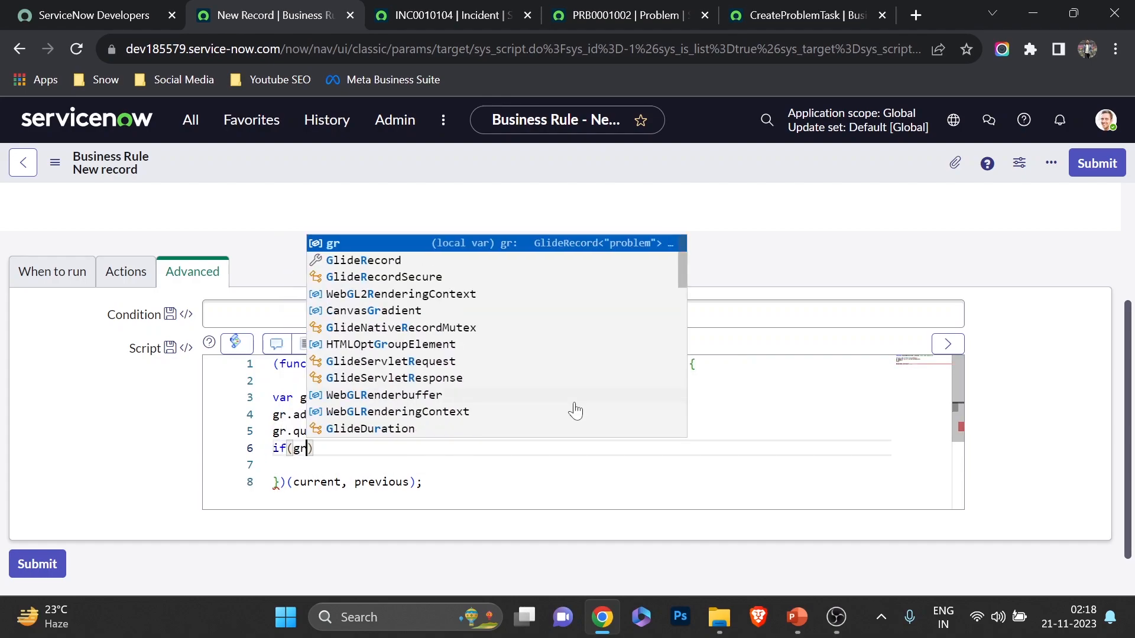
key("BackSpace")
type(".bex")
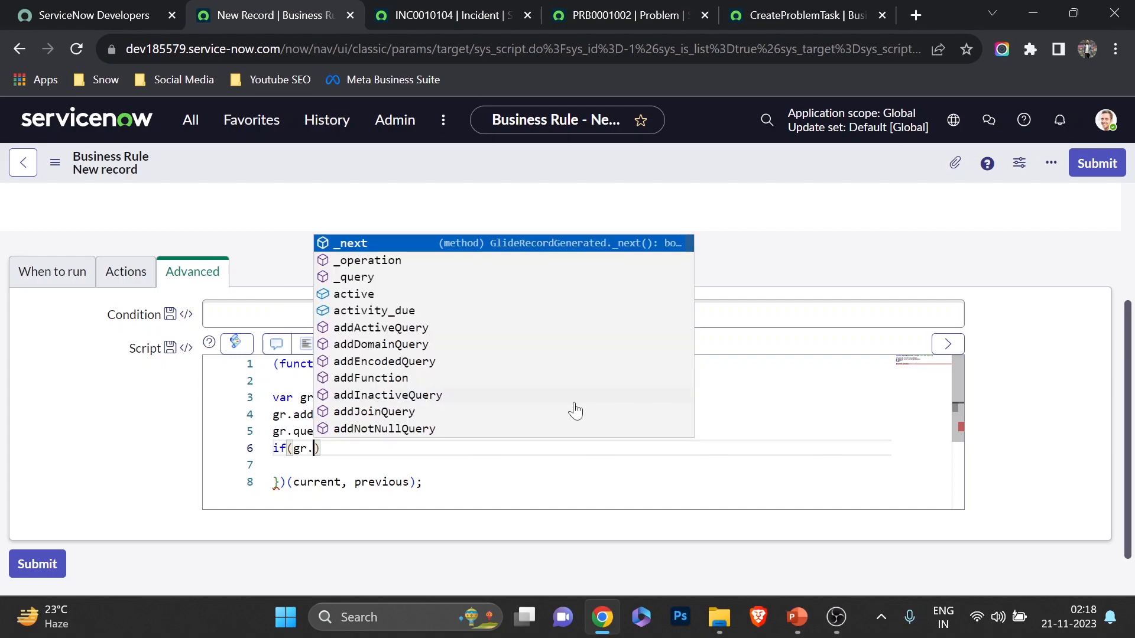
key("BackSpace")
key("BackSpace")
key("BackSpace")
type("next()){")
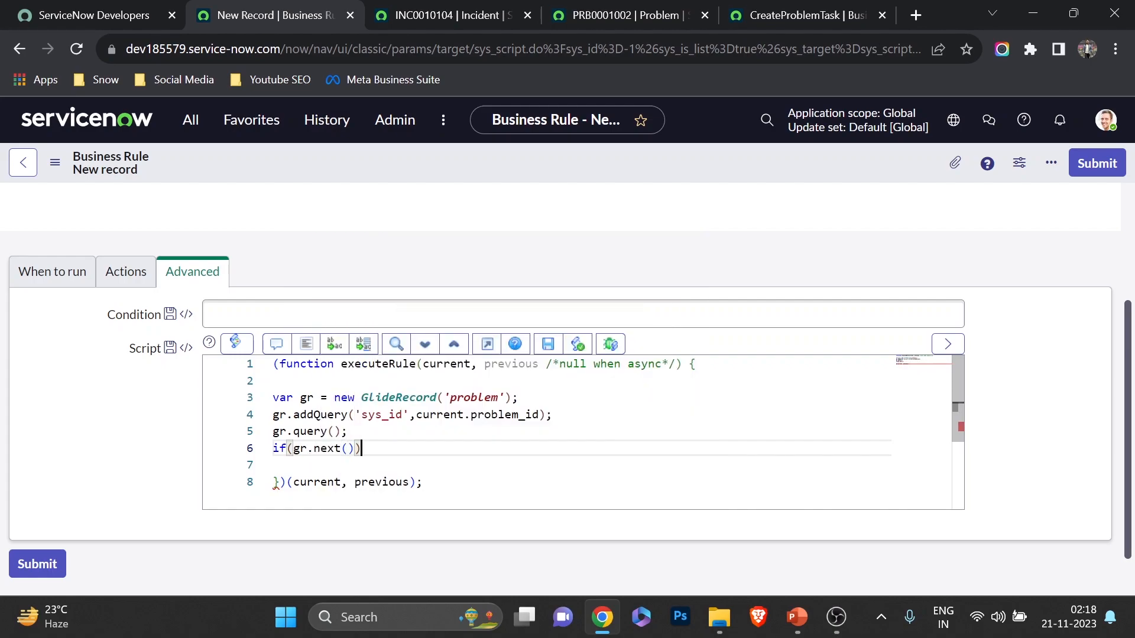
key("Return")
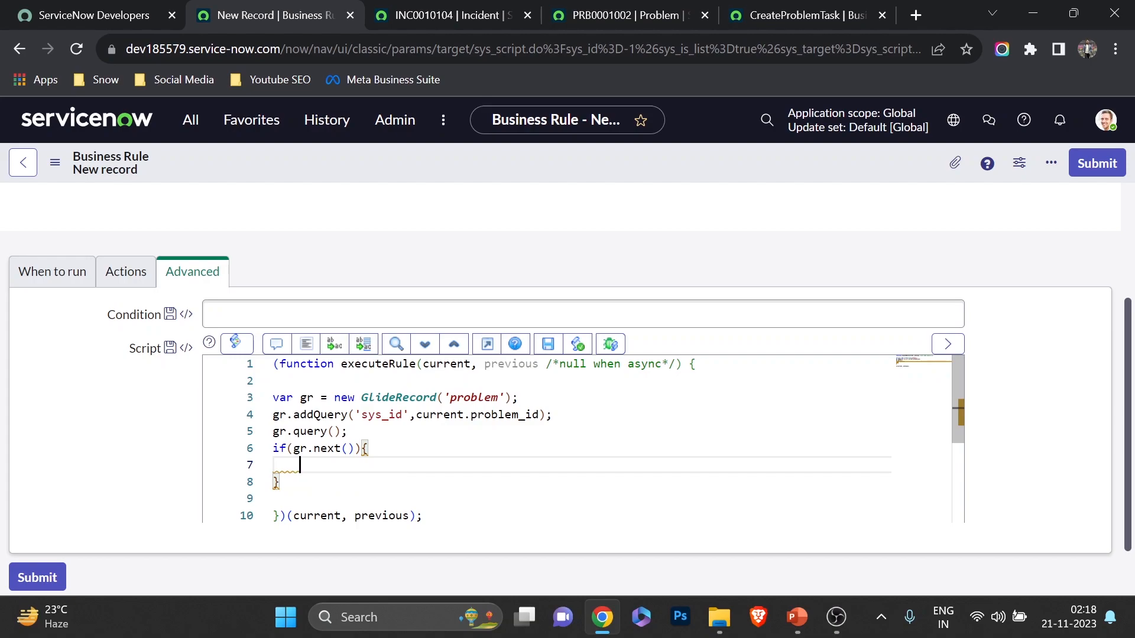
Inside the if block, assign the incident's work notes to the problem with gr.work_notes = current.work_notes
type("gr")
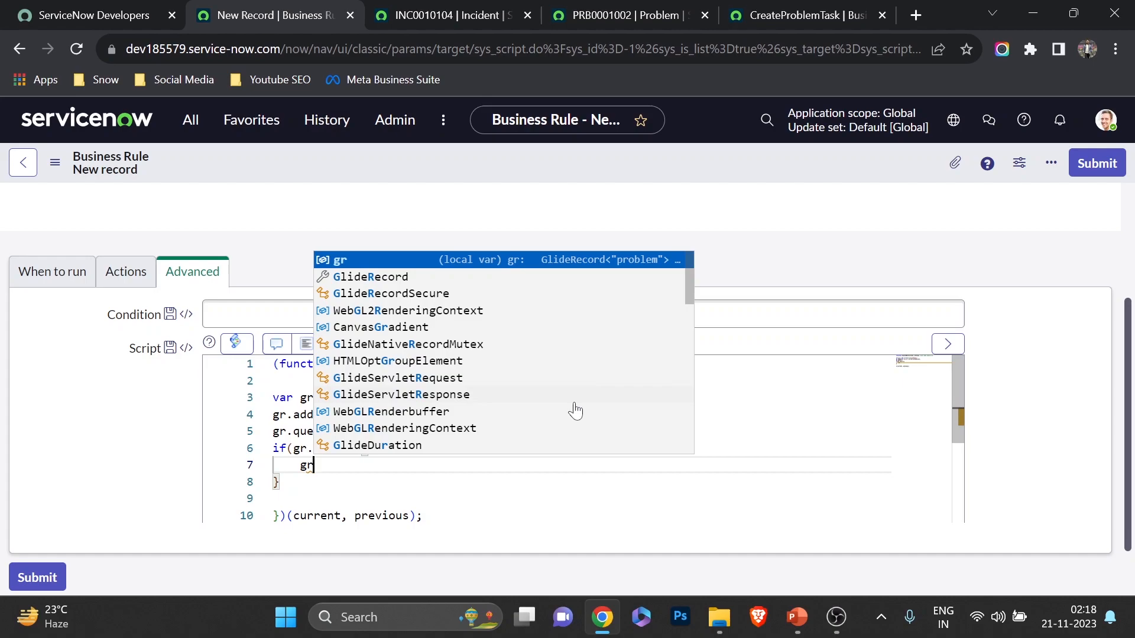
type(".work_n")
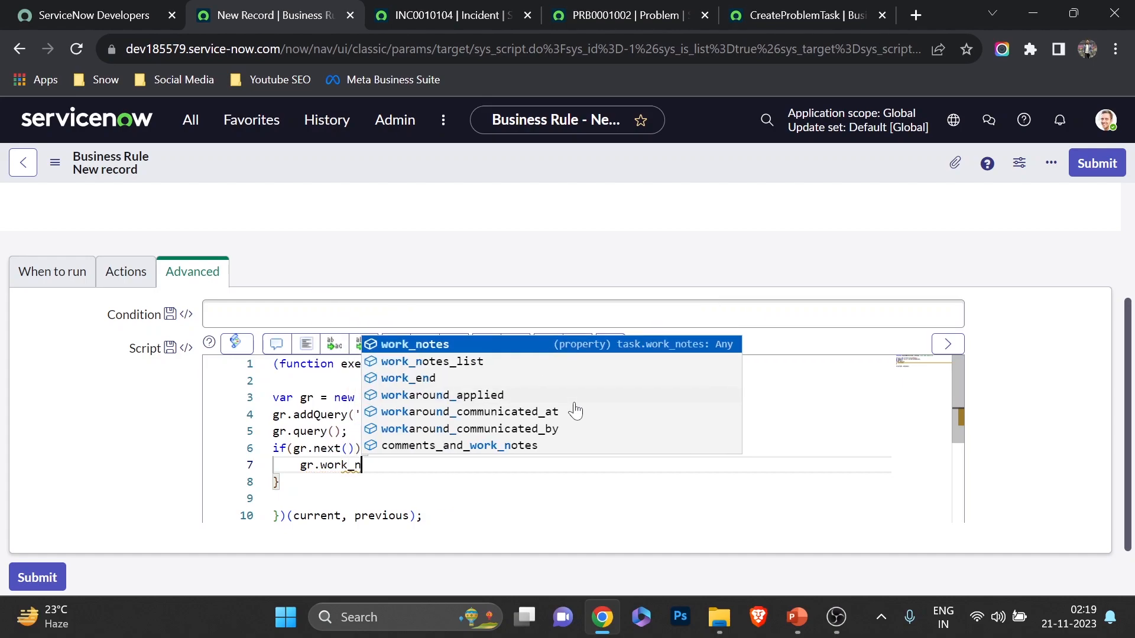
key("Return")
type("= ")
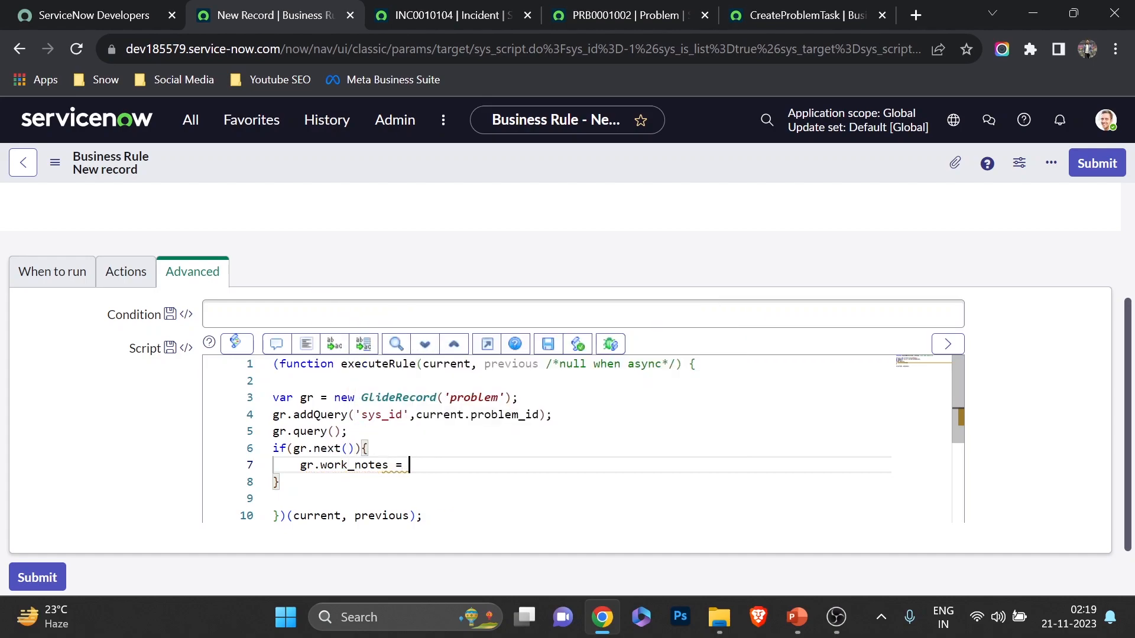
type("current")
type(".")
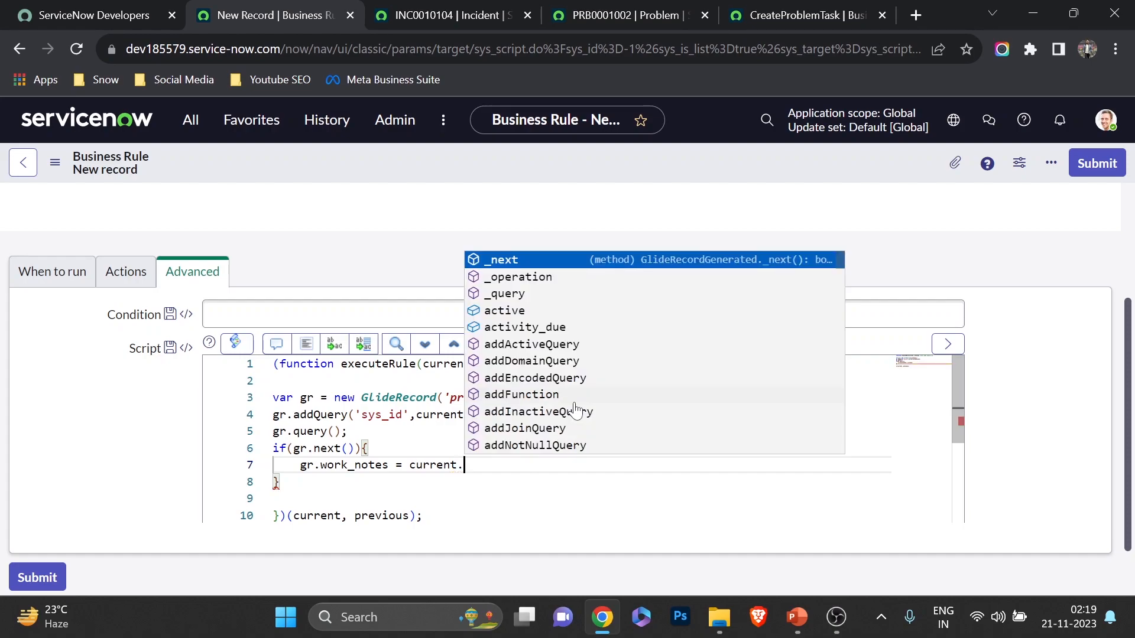
type("work")
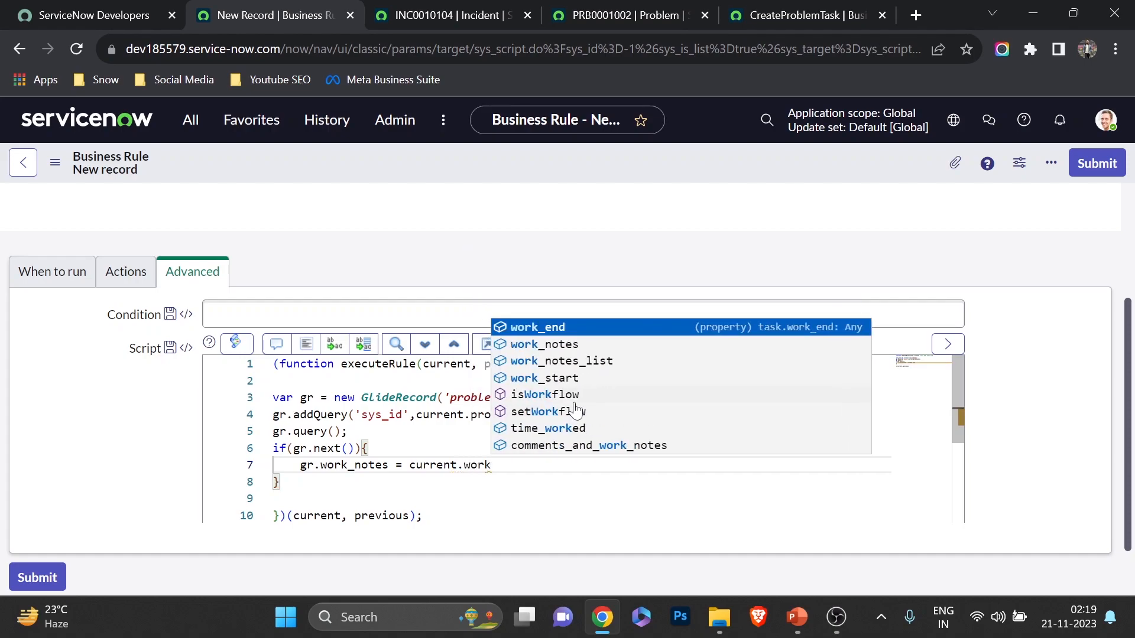
key("Down")
key("Return")
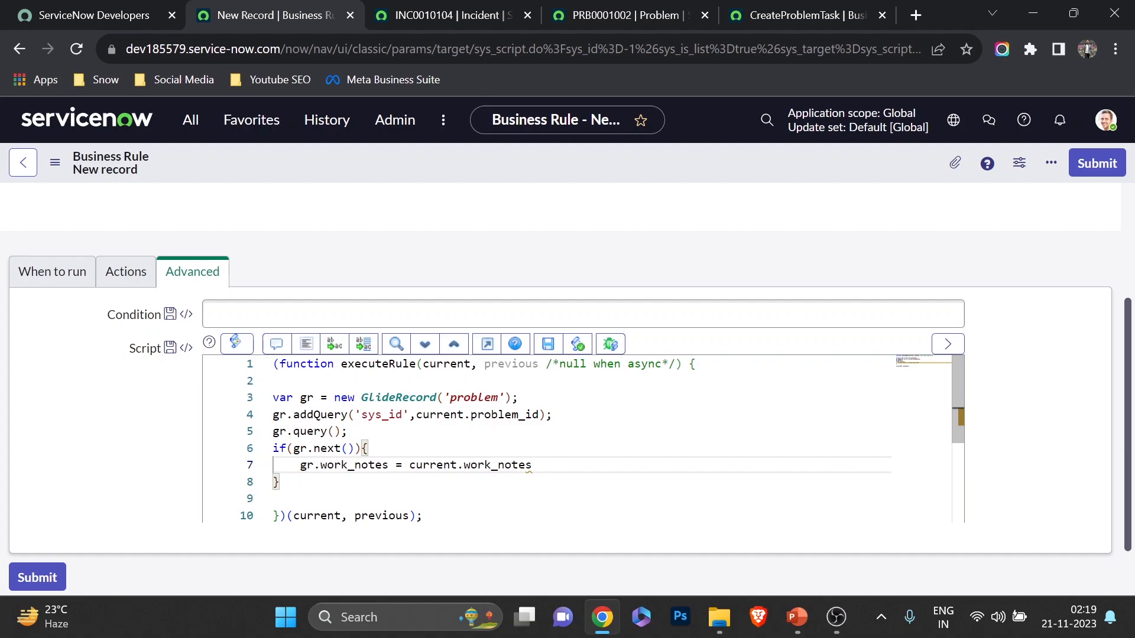
Append .getJournalEntry(-1) to current.work_notes in the assignment
type(".get")
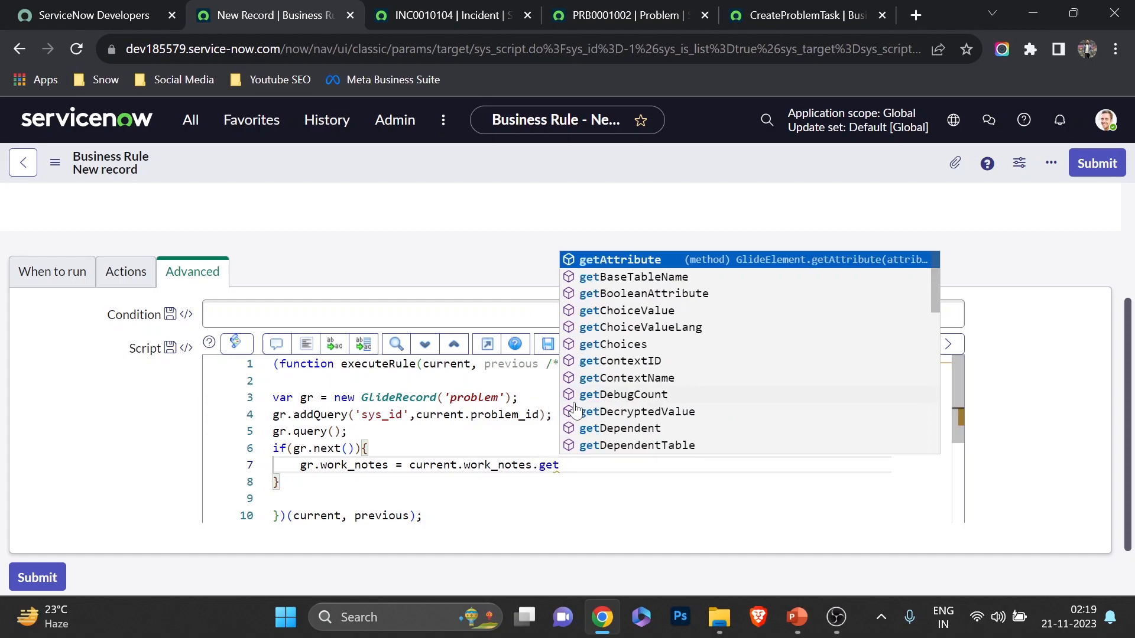
type("JournalEntry()")
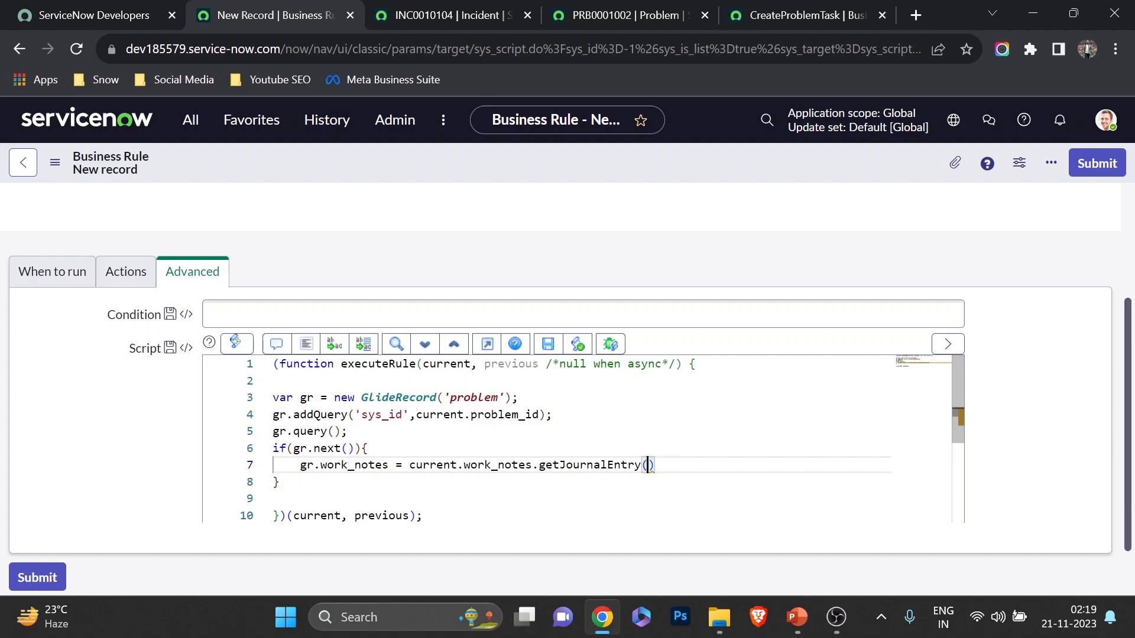
type("-1")
Examine the work notes field and activity entries in the notes of incident INC0010104
left_click(402, 7)
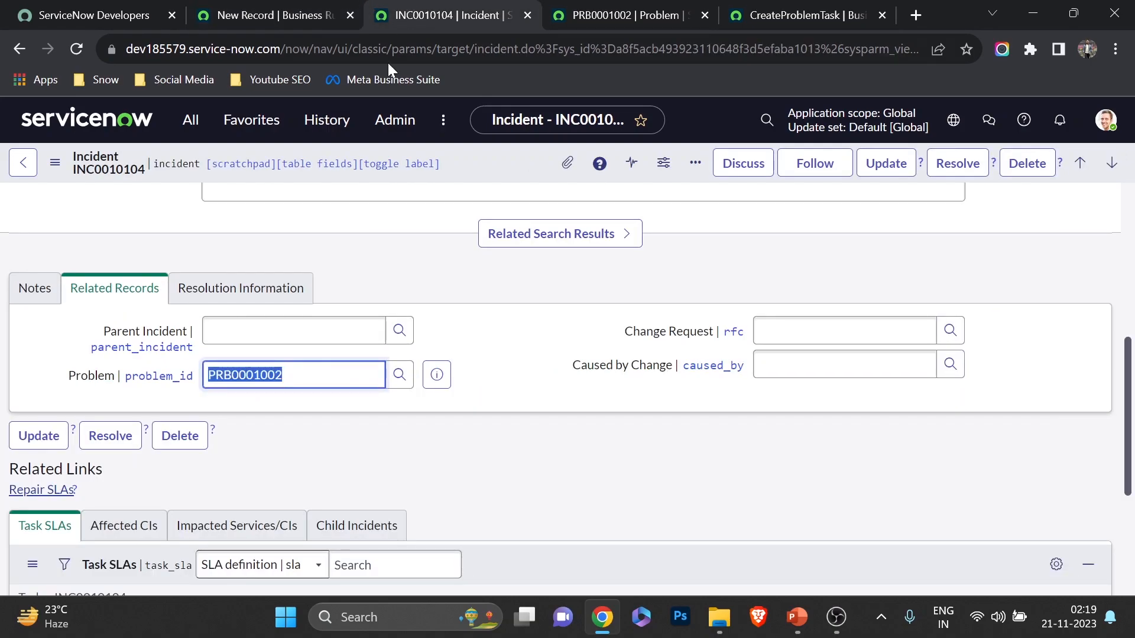
scroll(296, 355, "up", 3)
scroll(296, 355, "down", 1)
scroll(33, 376, "down", 2)
left_click(33, 376)
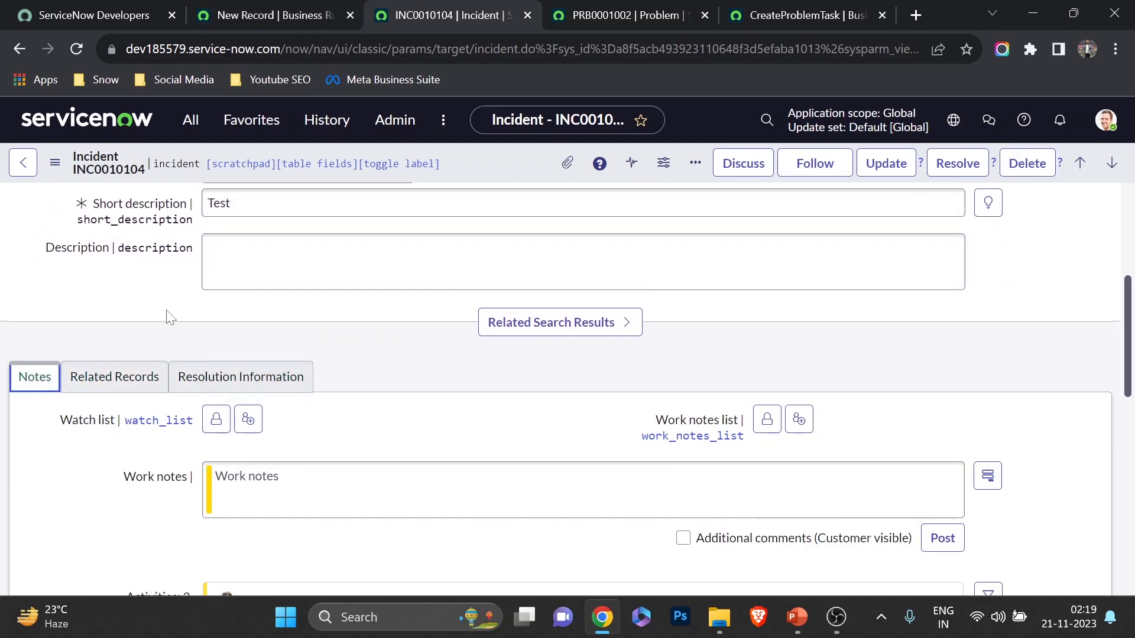
scroll(167, 314, "down", 8)
scroll(297, 426, "up", 6)
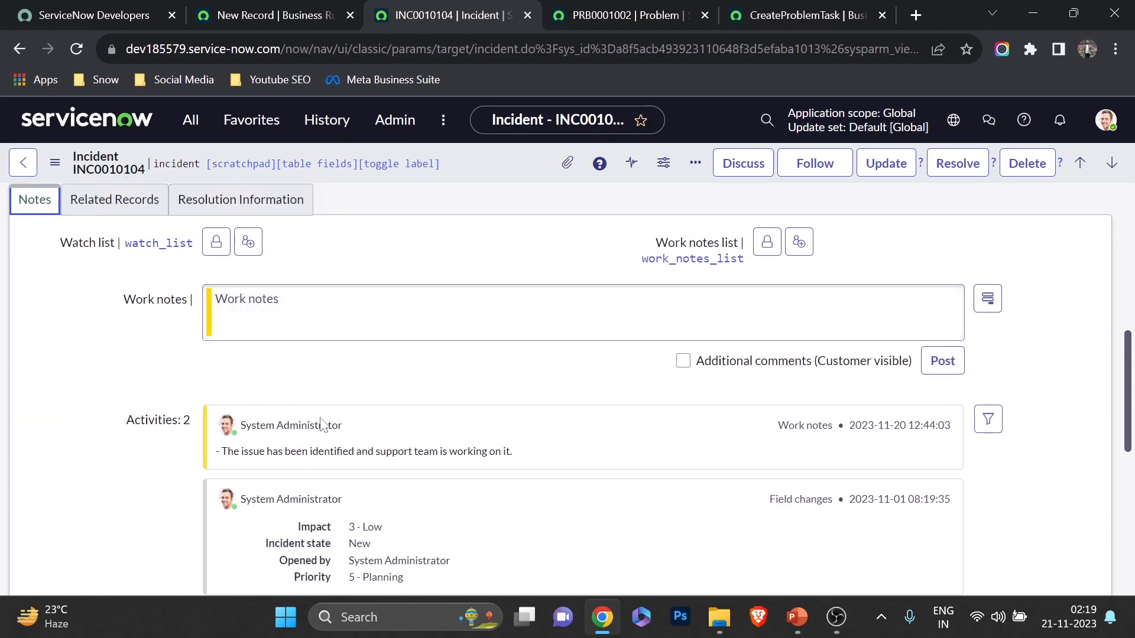
Change the getJournalEntry argument to 1 and end the work notes assignment with a semicolon
left_click(643, 9)
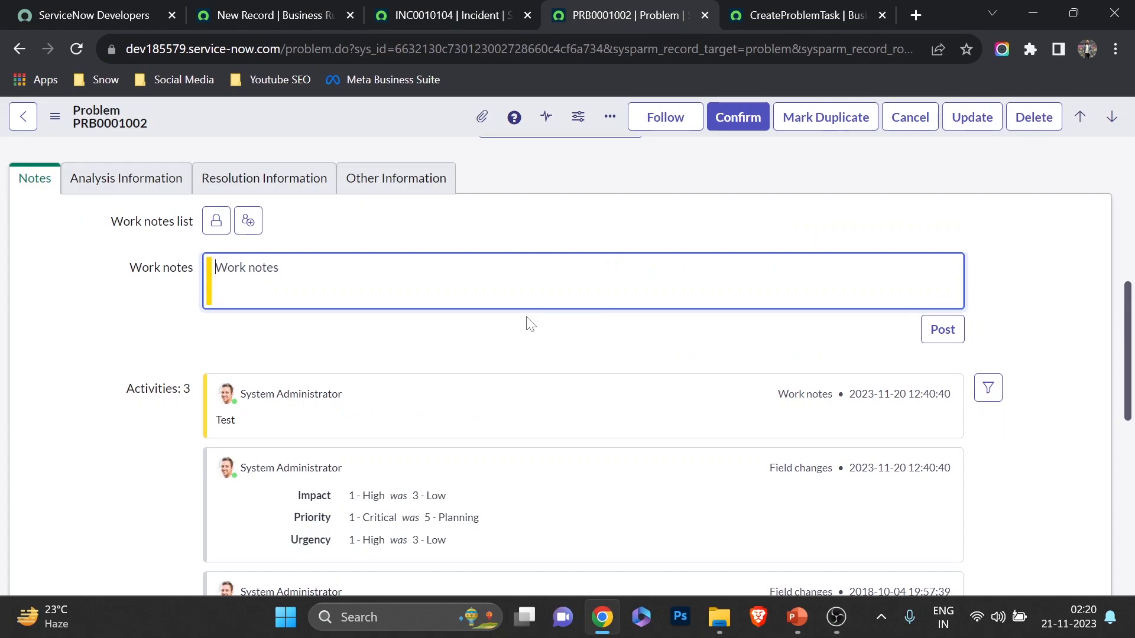
left_click(413, 11)
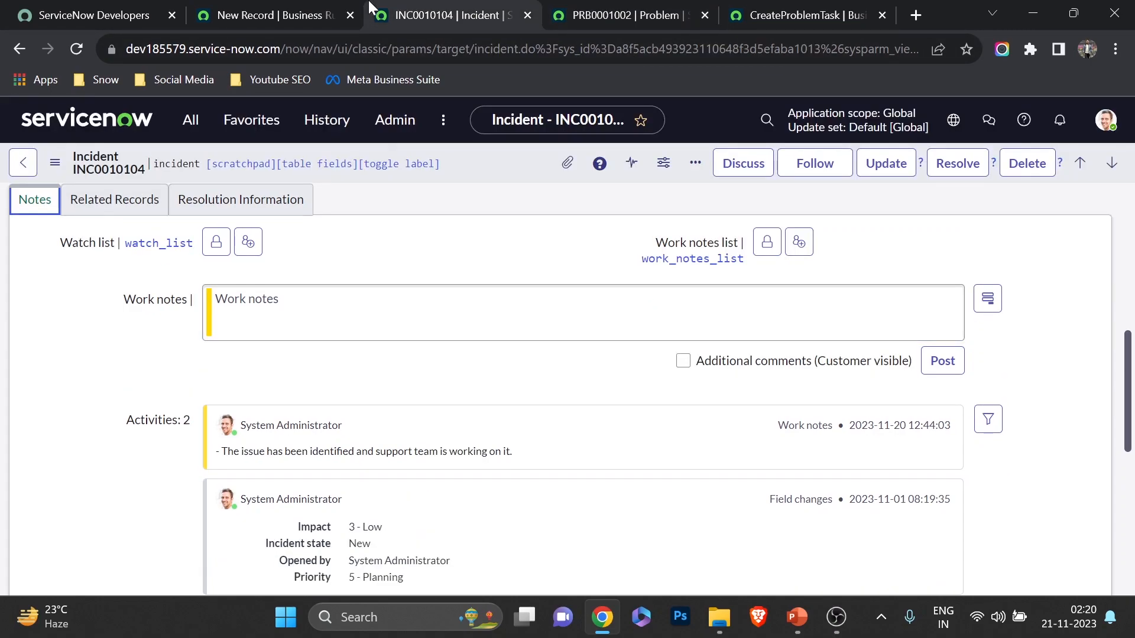
left_click(346, 9)
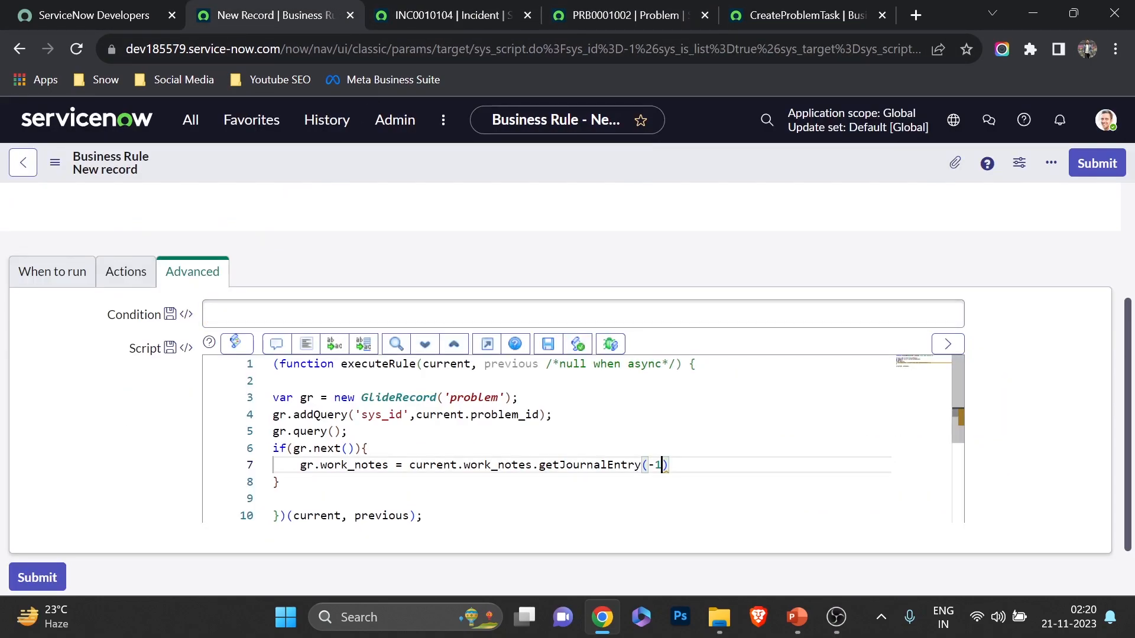
key("BackSpace")
key("BackSpace")
type("1")
key("End")
type(";")
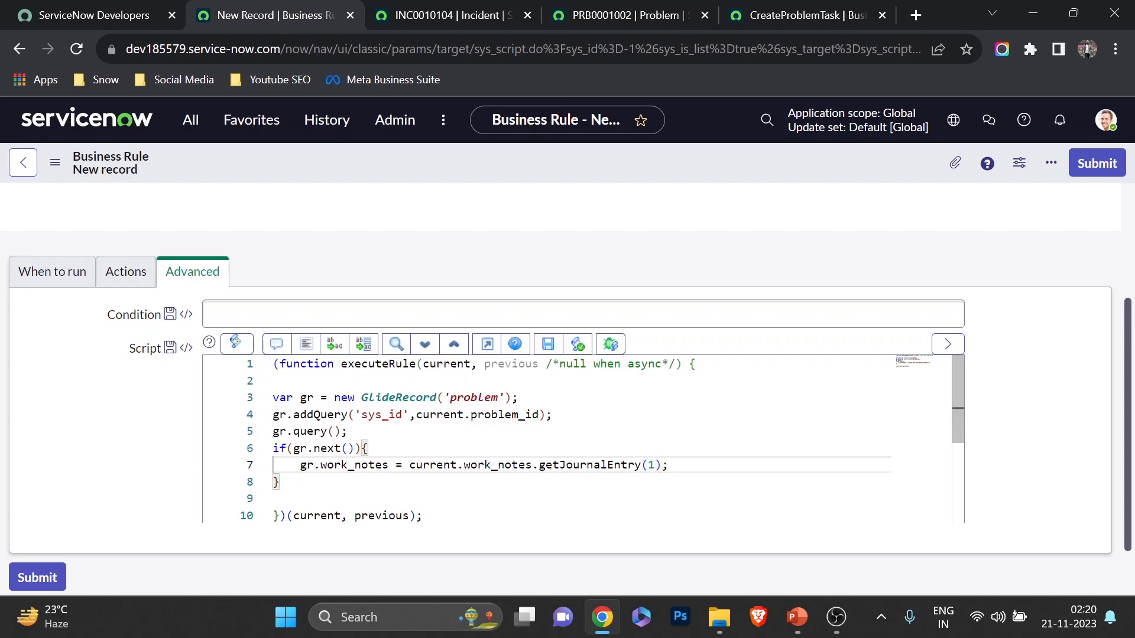
Add the line gr.update(); below the closing brace of the if block in the script
key("Down")
key("Return")
type("gr.up")
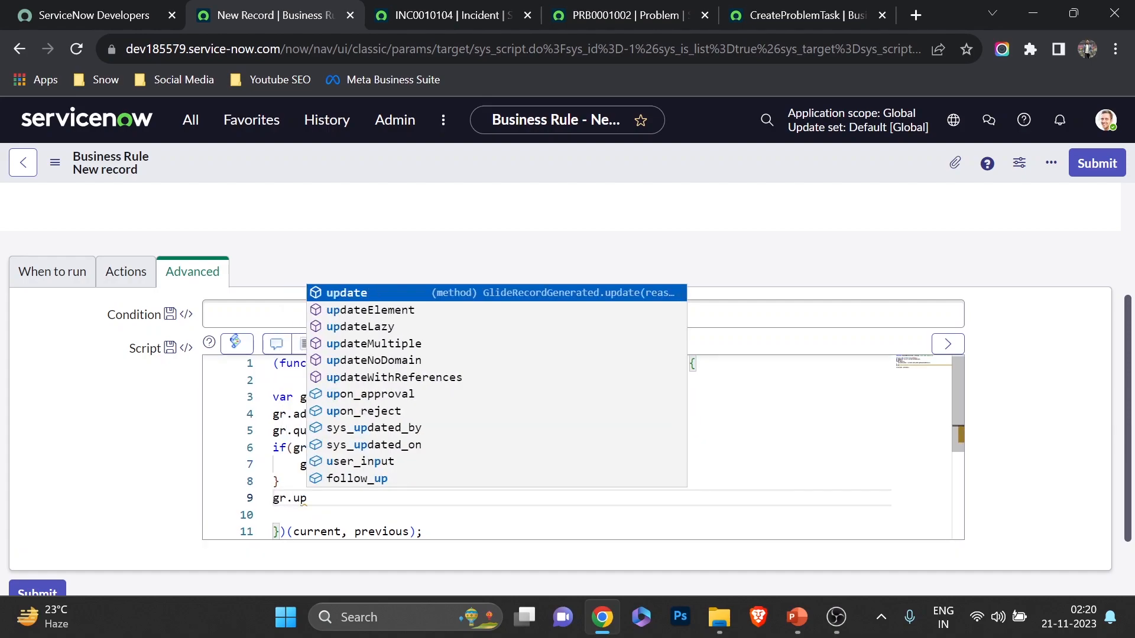
key("Return")
type("()")
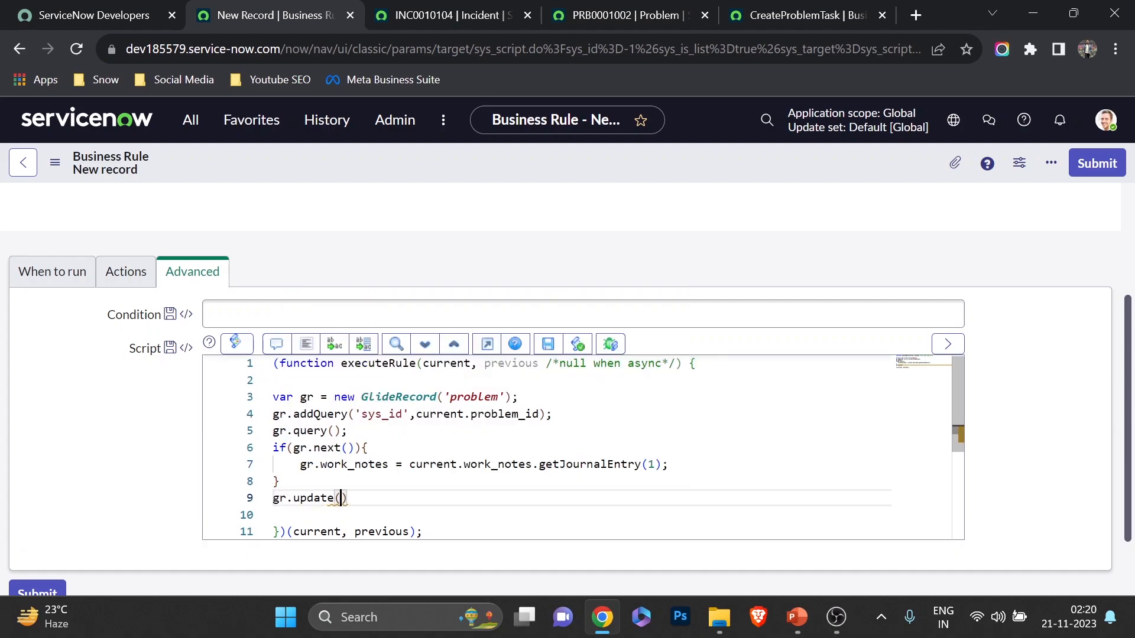
type(";")
Save the new workNotesTransfer business rule while staying on its form
right_click(654, 159)
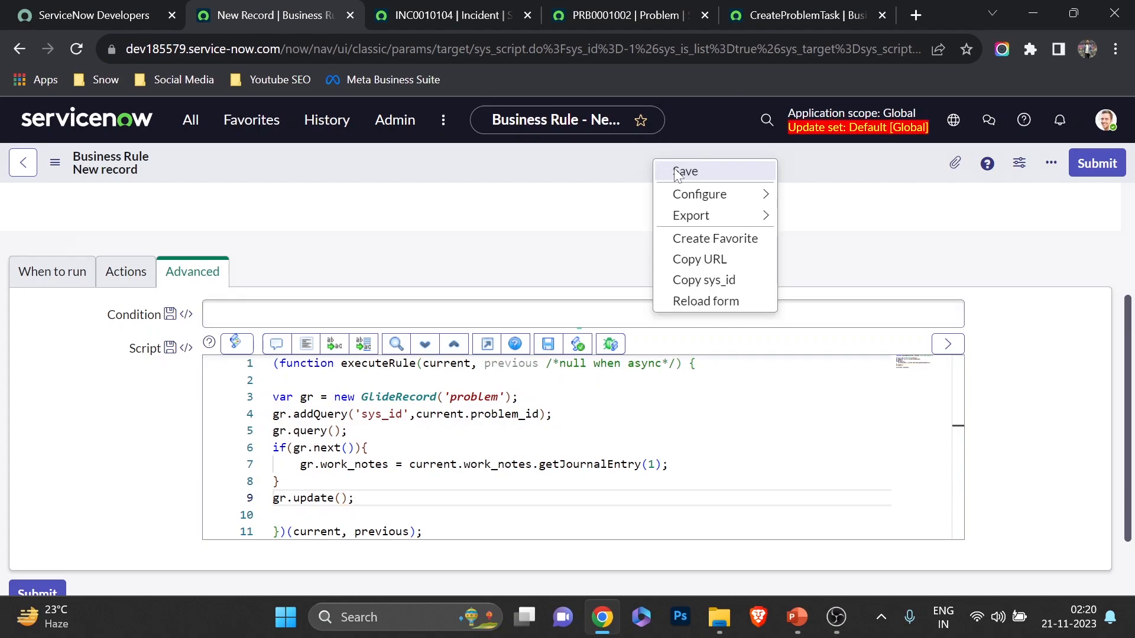
left_click(677, 173)
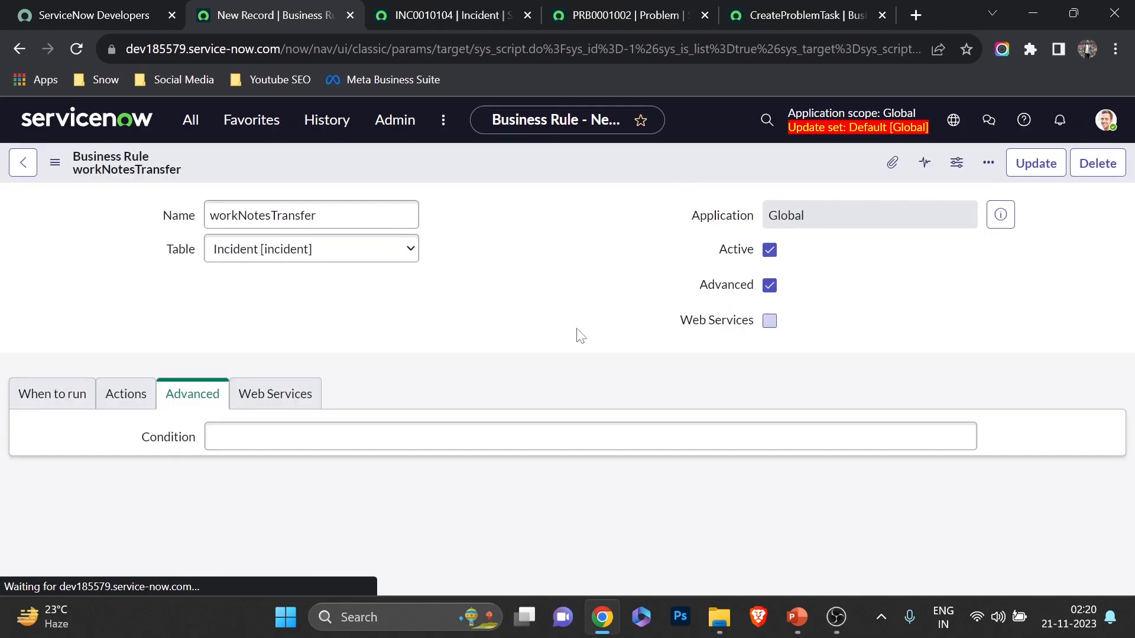
scroll(577, 334, "down", 2)
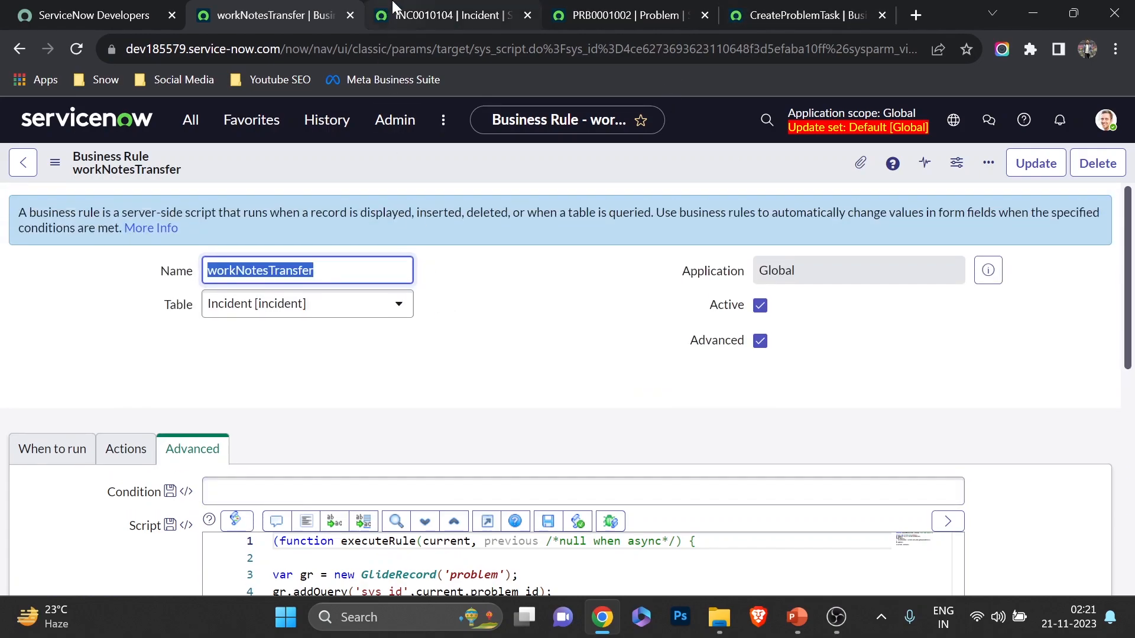
In incident INC0010104, copy the posted note "- The issue has been identified and support team is working on it." into the Work notes field
left_click(394, 7)
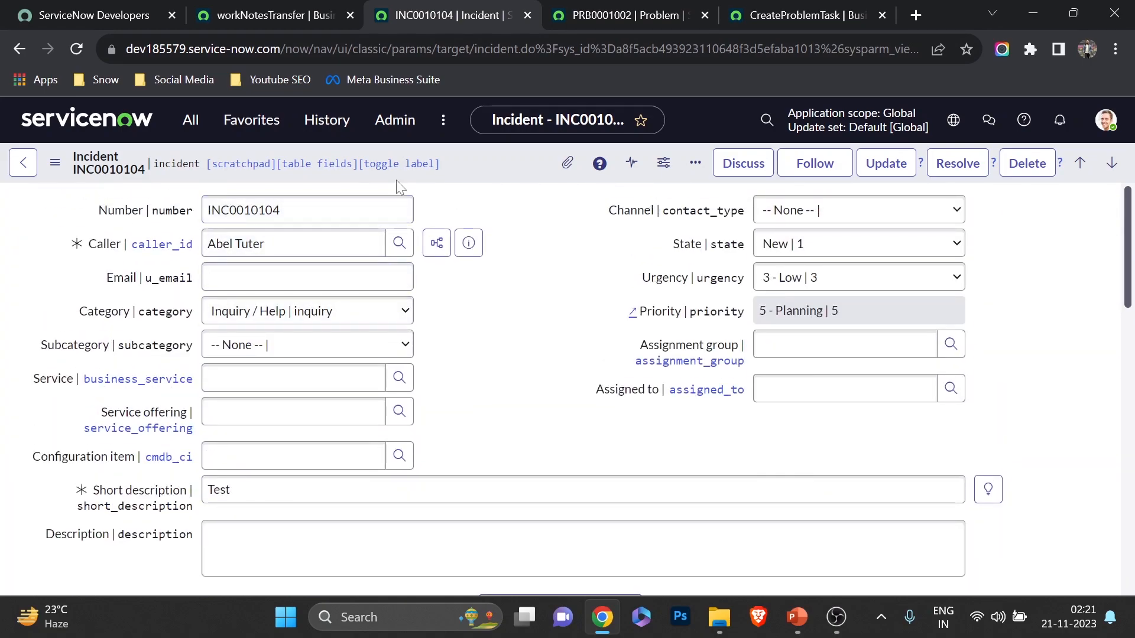
double_click(518, 323)
scroll(518, 323, "down", 8)
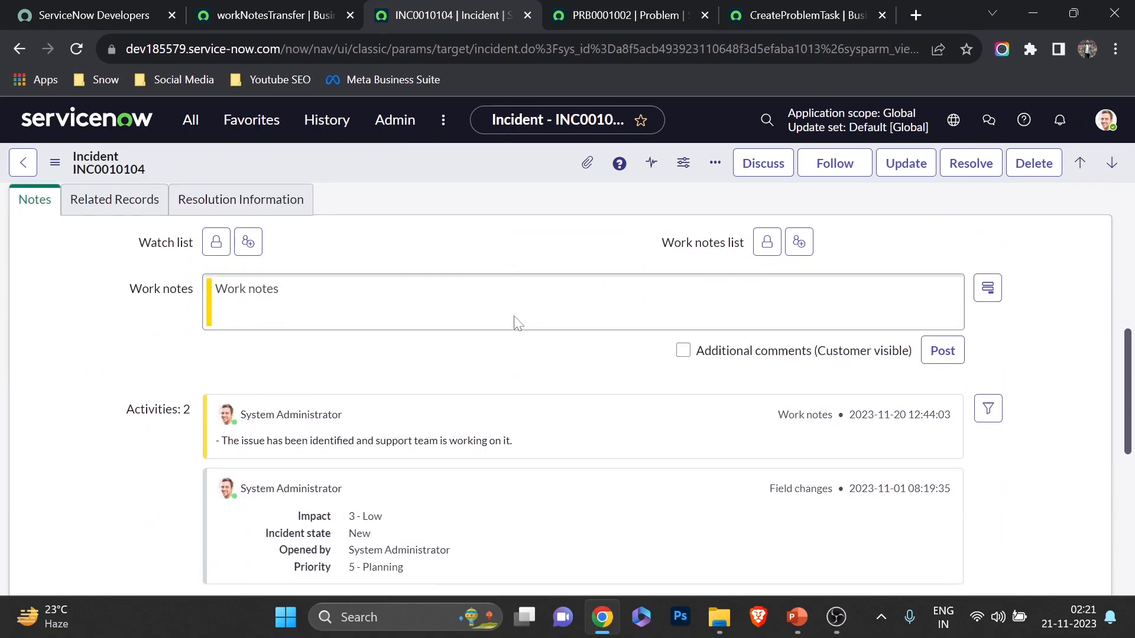
triple_click(313, 442)
key("ctrl+c")
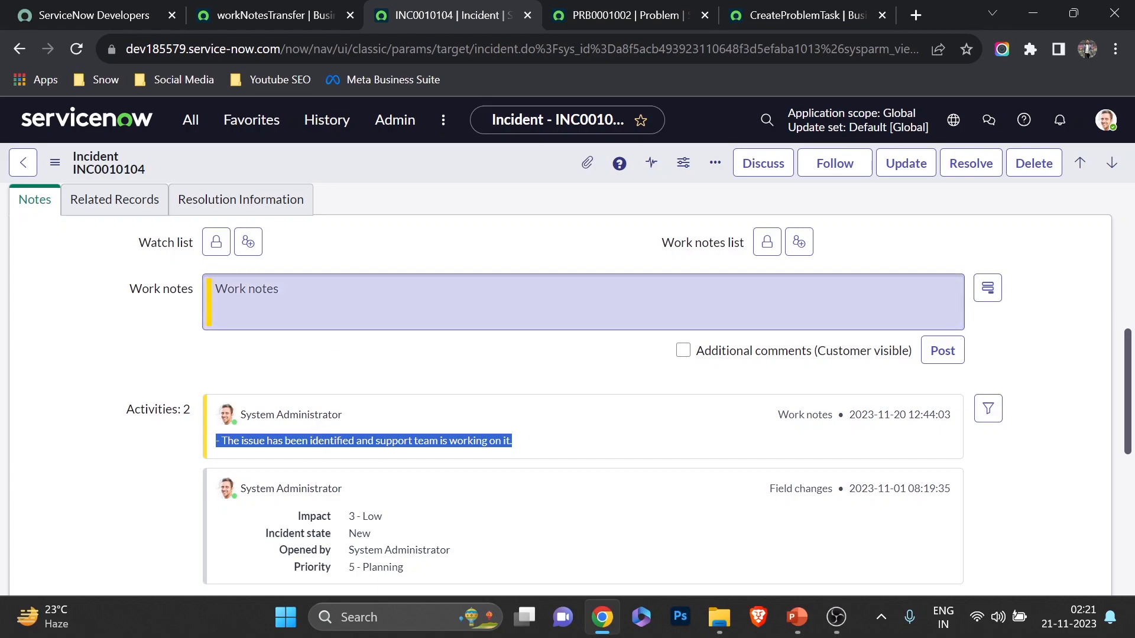
left_click(346, 305)
type("-")
key("ctrl+v")
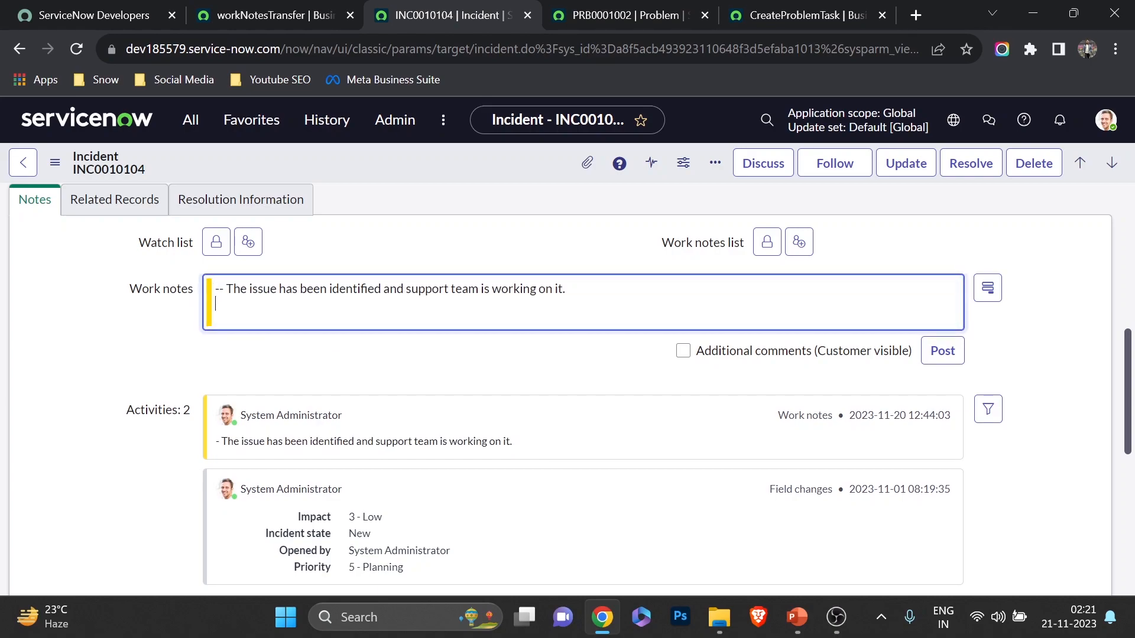
key("BackSpace")
key("BackSpace")
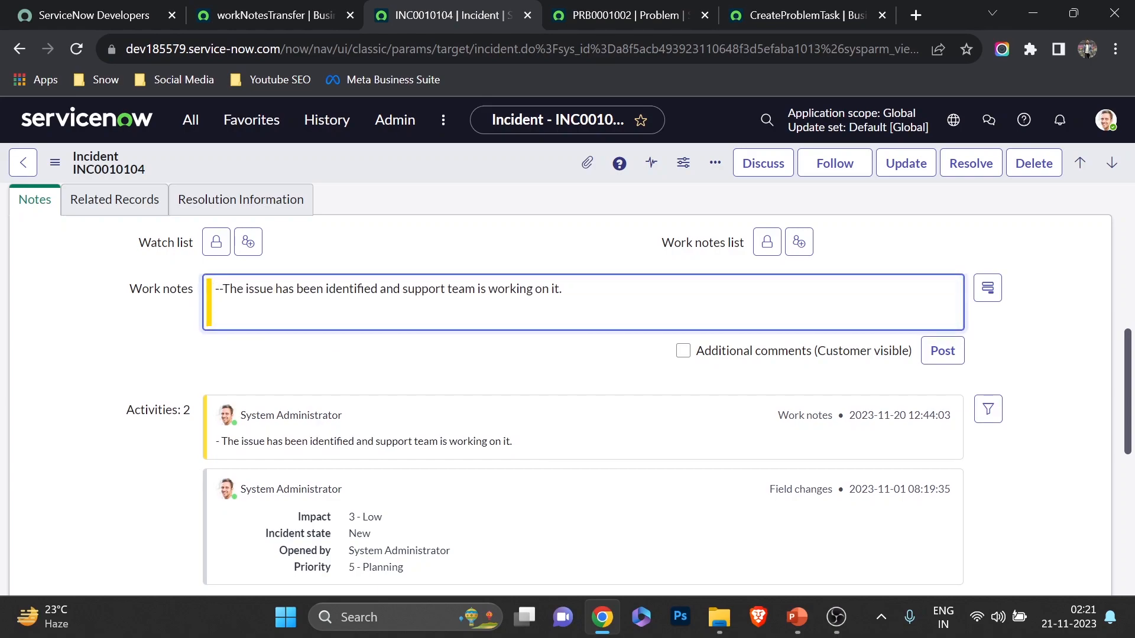
type("-")
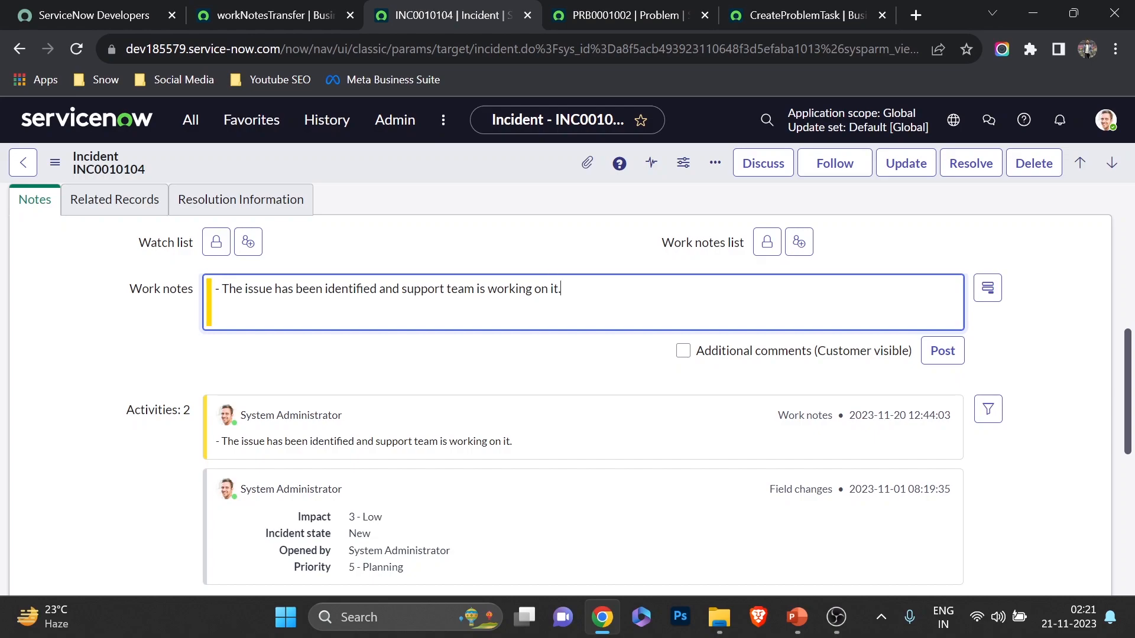
Add a second line reading "- Will keep you updated." to the incident's work notes
key("Return")
type("- Will keep you")
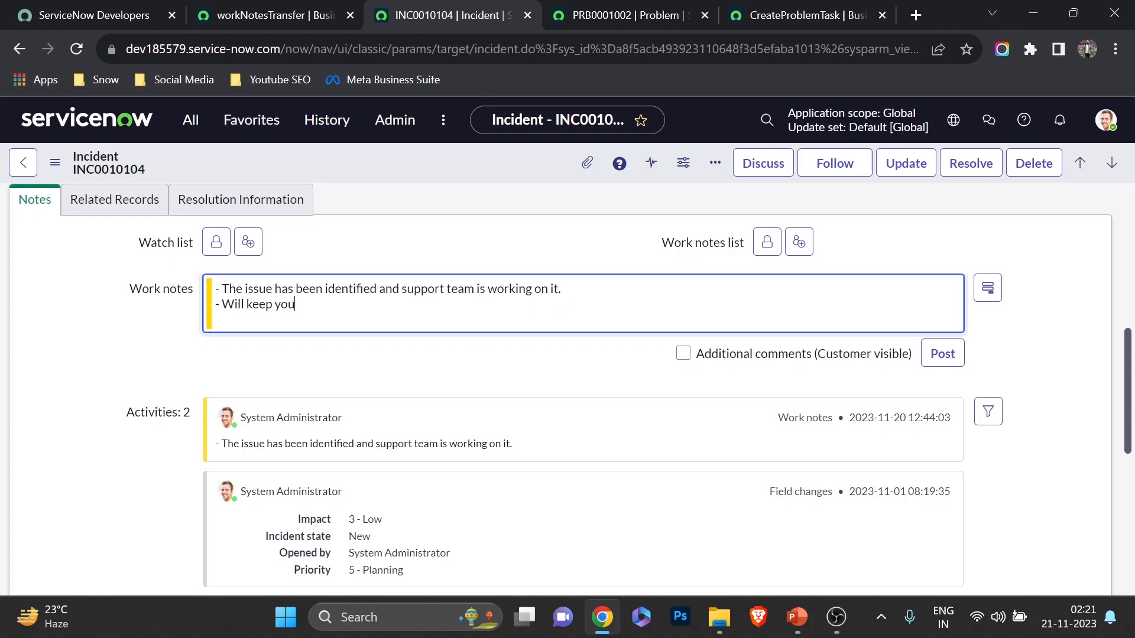
type(" updated.")
Check the incident's related records, then return to its notes section
scroll(538, 325, "up", 3)
scroll(538, 325, "down", 1)
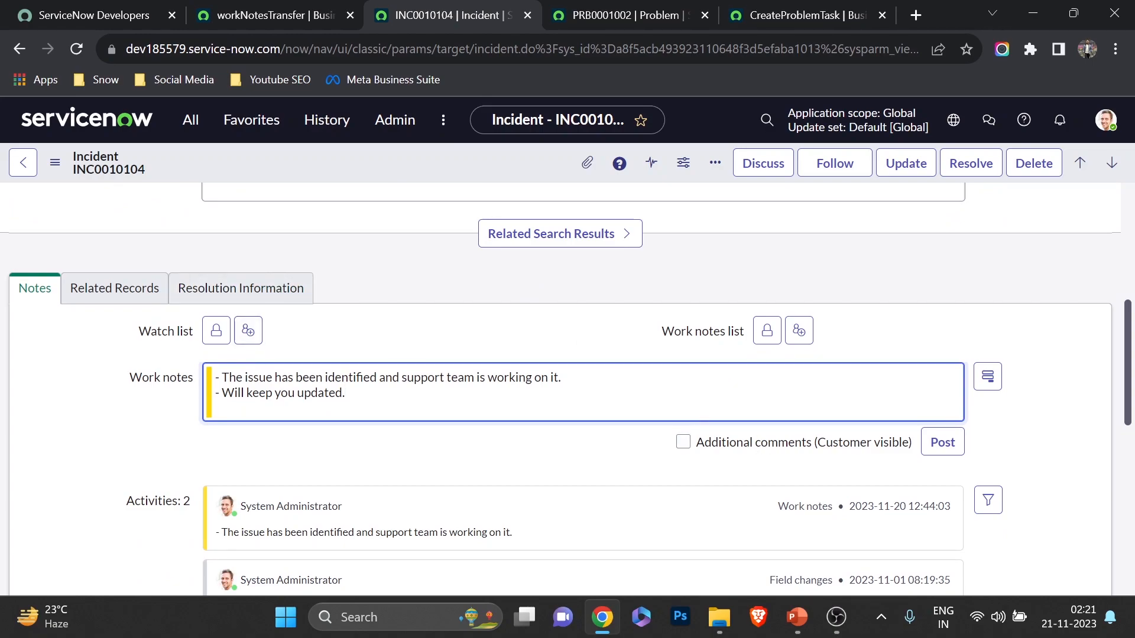
scroll(255, 400, "down", 10)
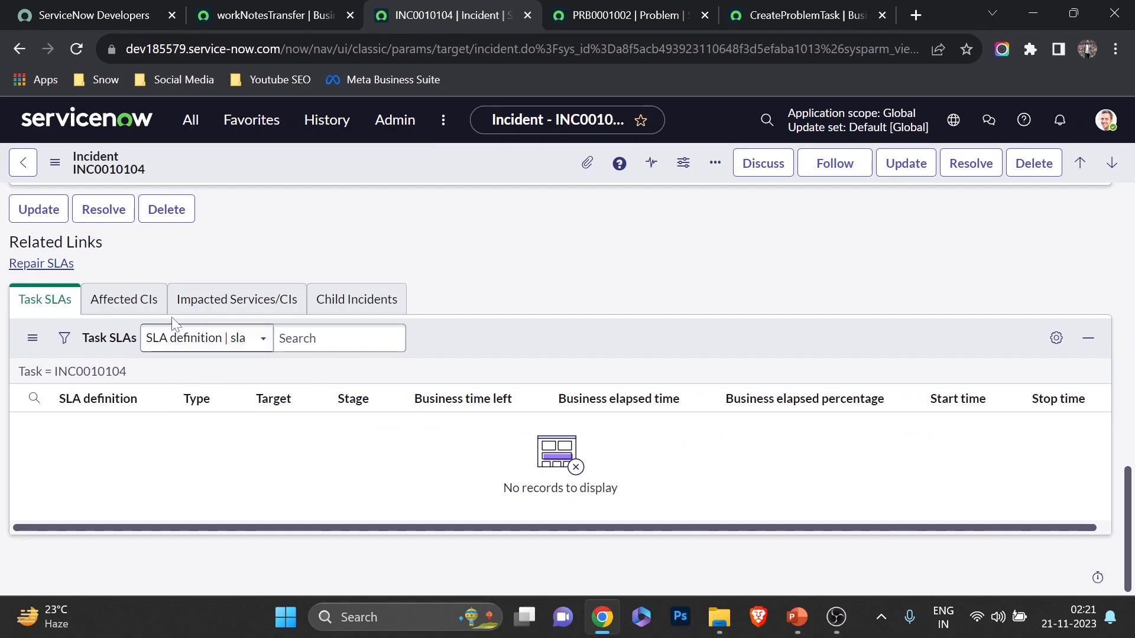
scroll(154, 319, "up", 8)
scroll(117, 353, "up", 5)
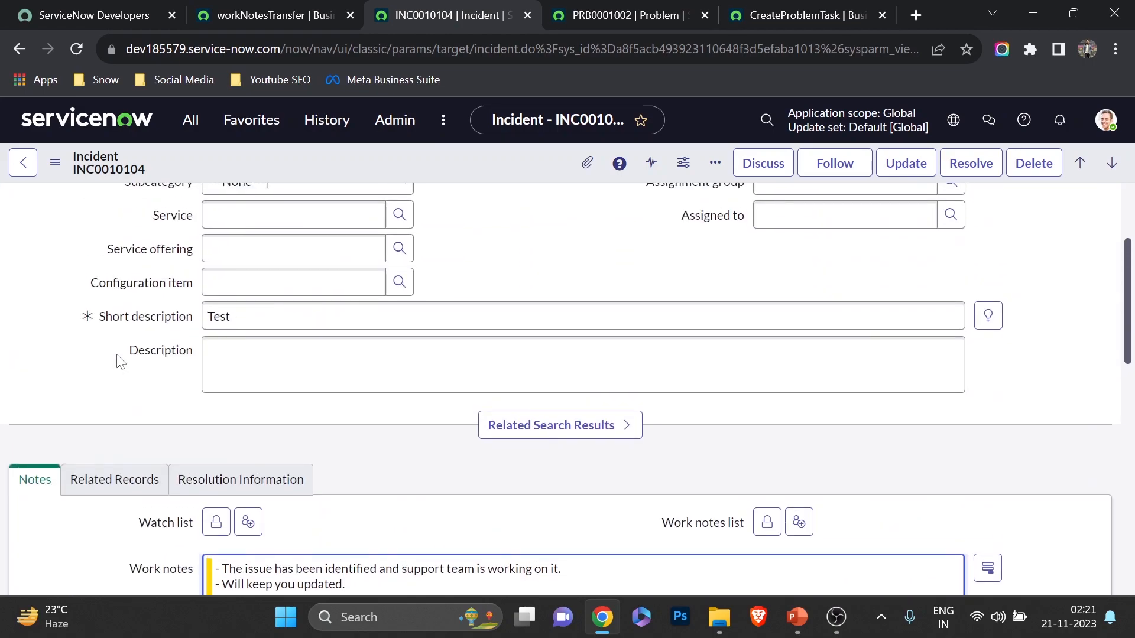
left_click(116, 480)
scroll(204, 405, "down", 3)
left_click(39, 302)
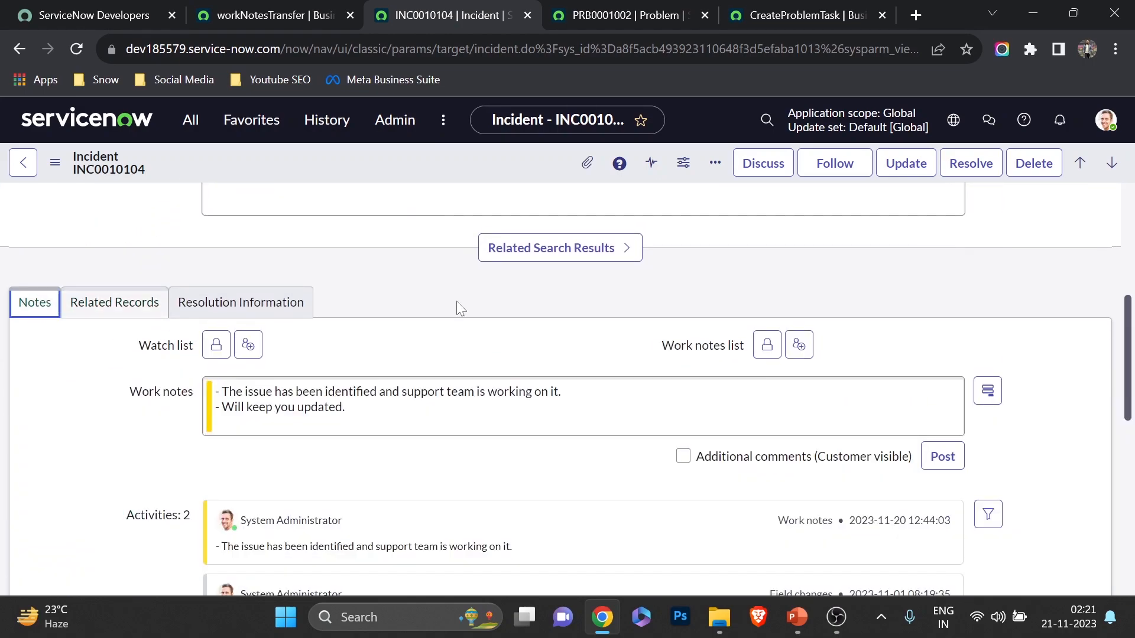
Save incident INC0010104 with the new work notes
scroll(456, 300, "up", 10)
right_click(479, 162)
left_click(501, 172)
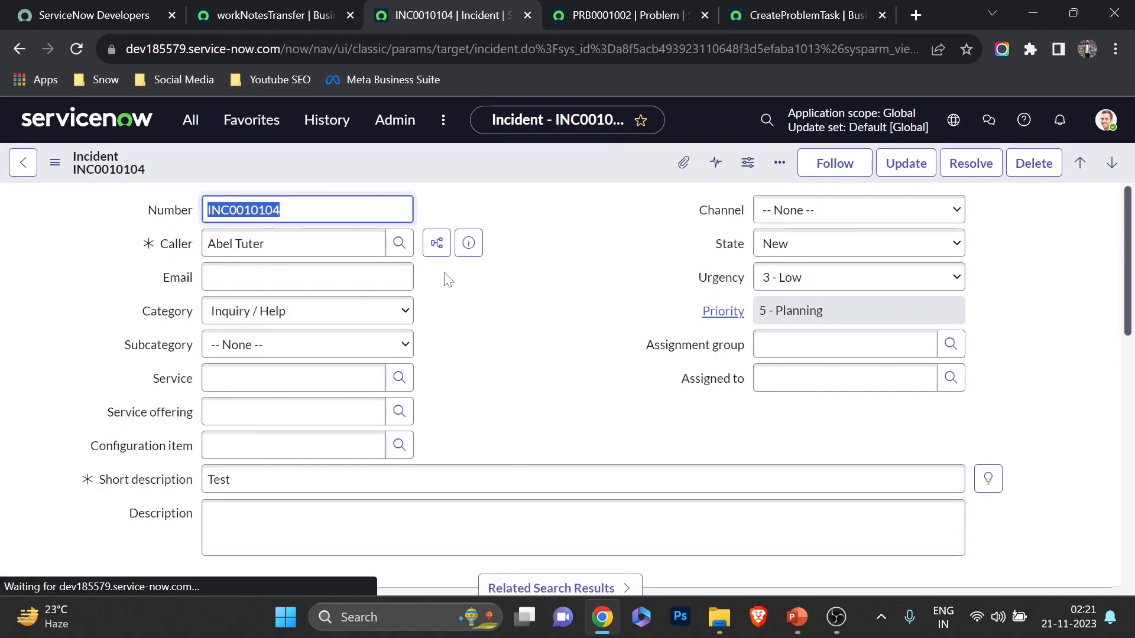
Examine the activities of problem PRB0001002 for the work notes copied from the incident
left_click(599, 7)
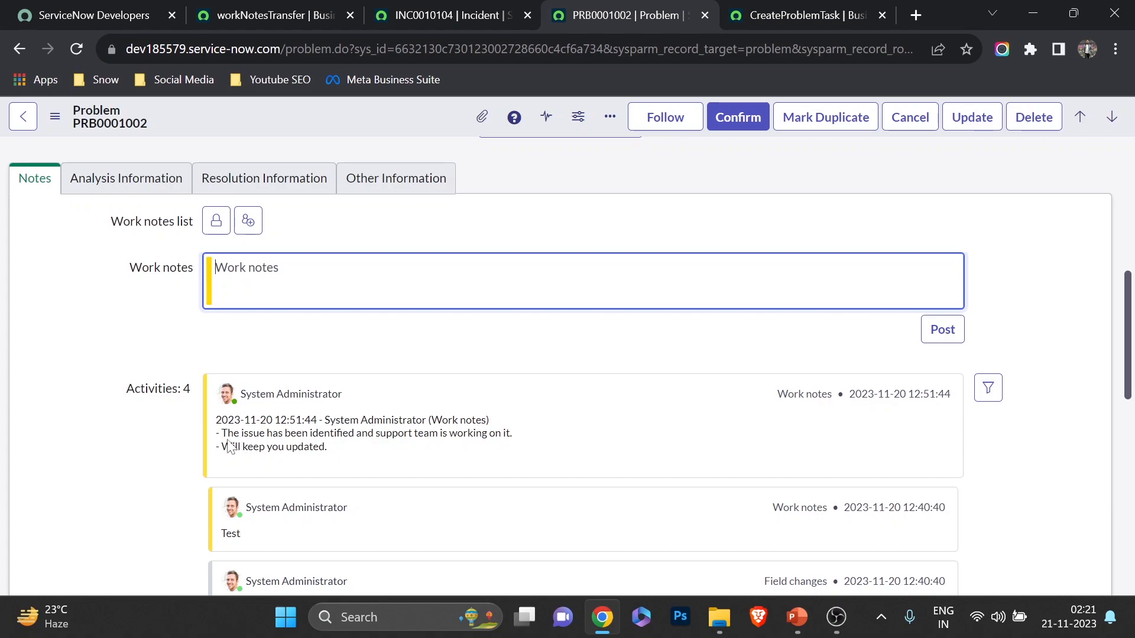
scroll(375, 448, "up", 8)
scroll(337, 453, "down", 8)
scroll(337, 453, "up", 8)
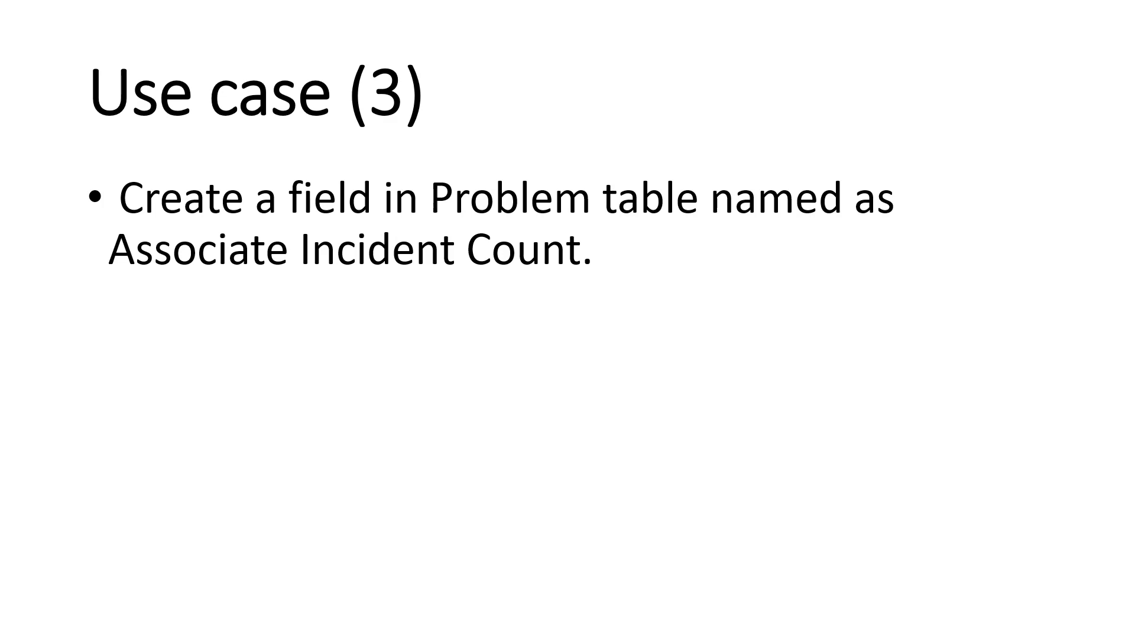
key("Right")
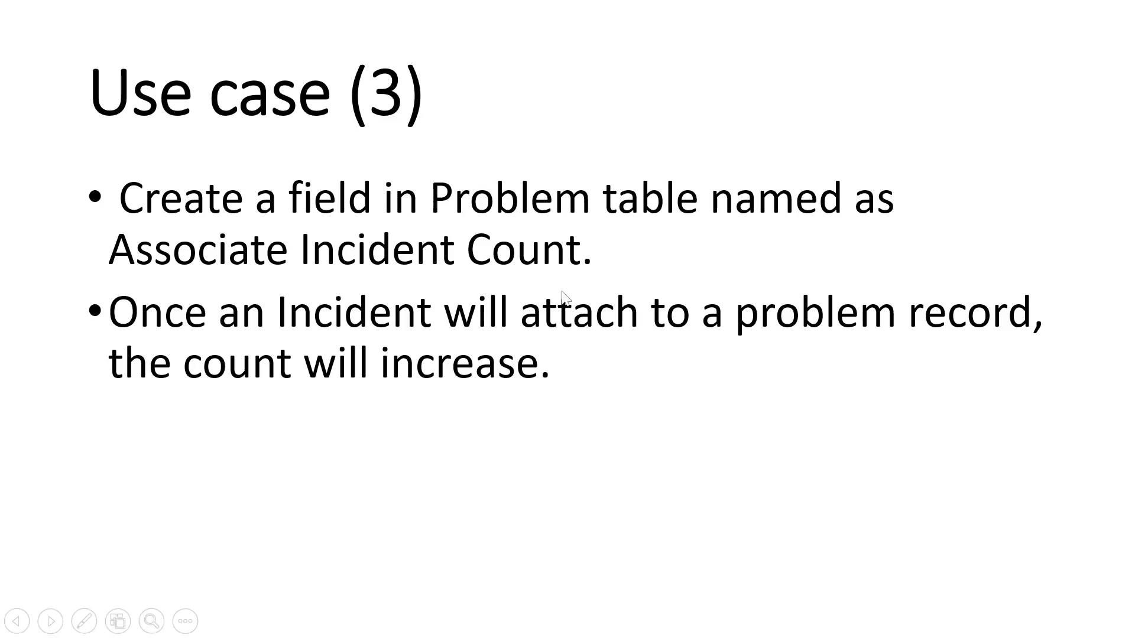
Switch to Chrome and examine problem PRB0001002's form fields, activities and related Incidents list
key("alt+Tab")
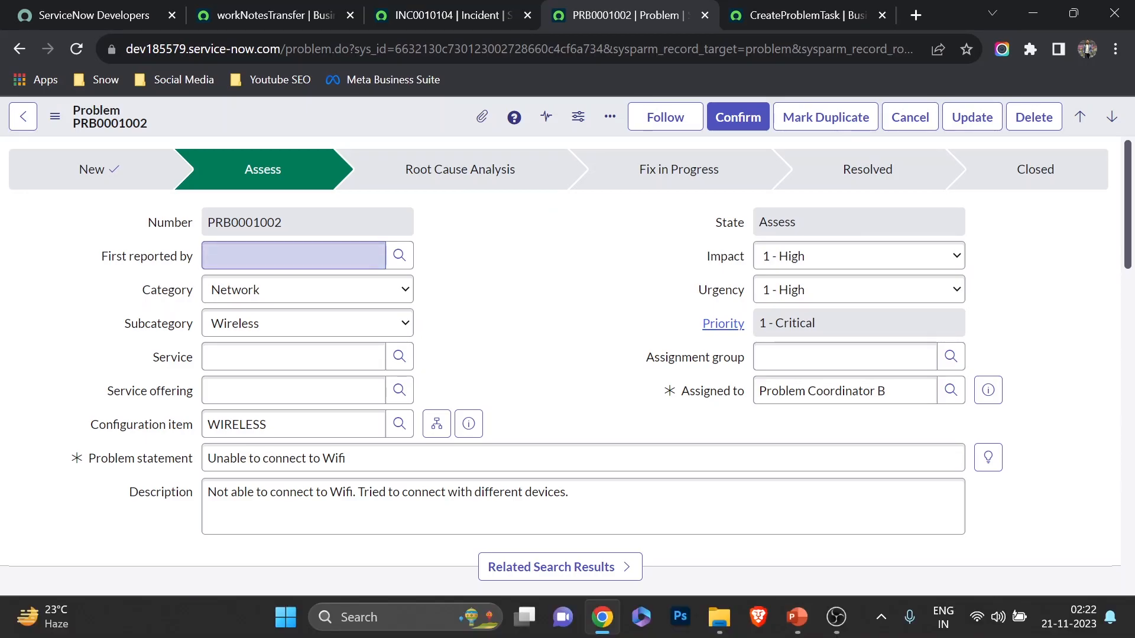
scroll(510, 286, "down", 8)
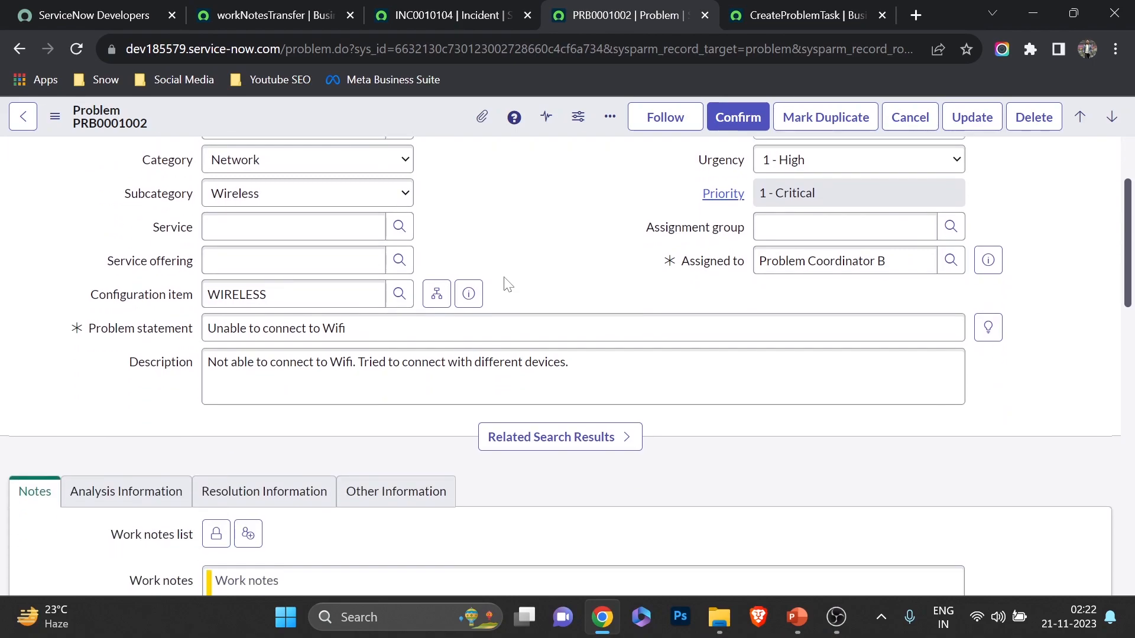
scroll(507, 285, "up", 1)
scroll(507, 285, "down", 12)
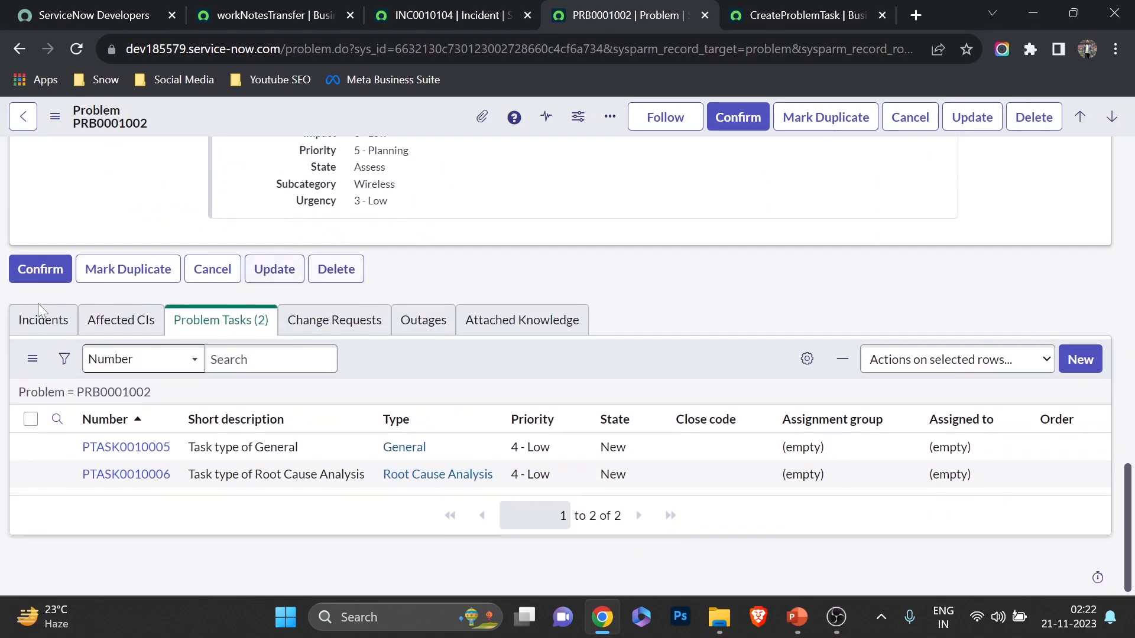
left_click(33, 319)
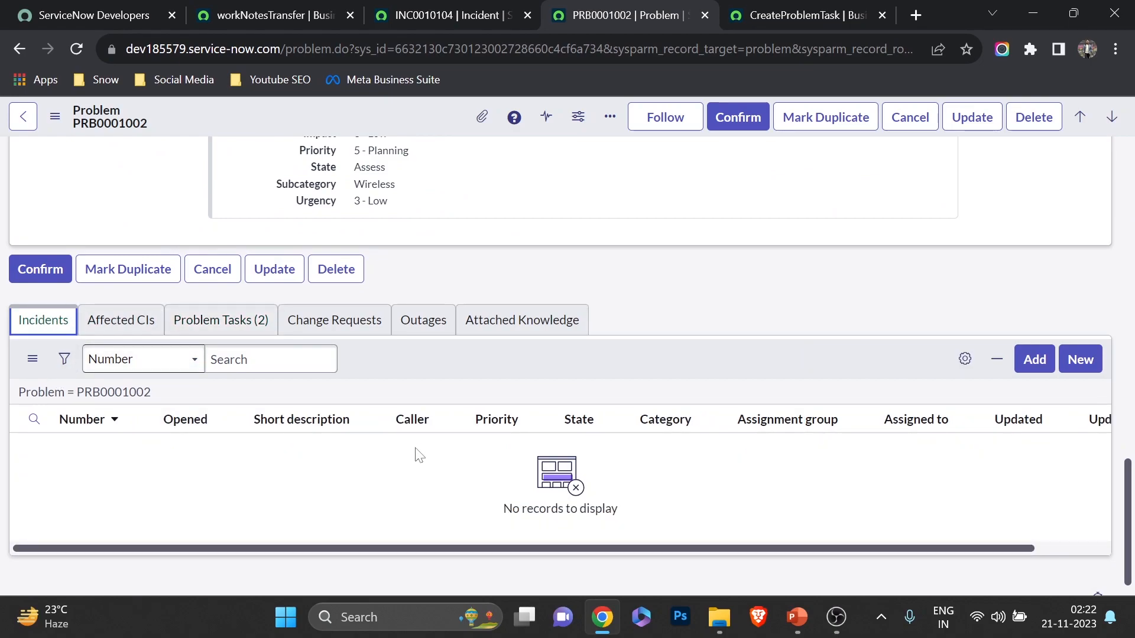
scroll(420, 455, "up", 20)
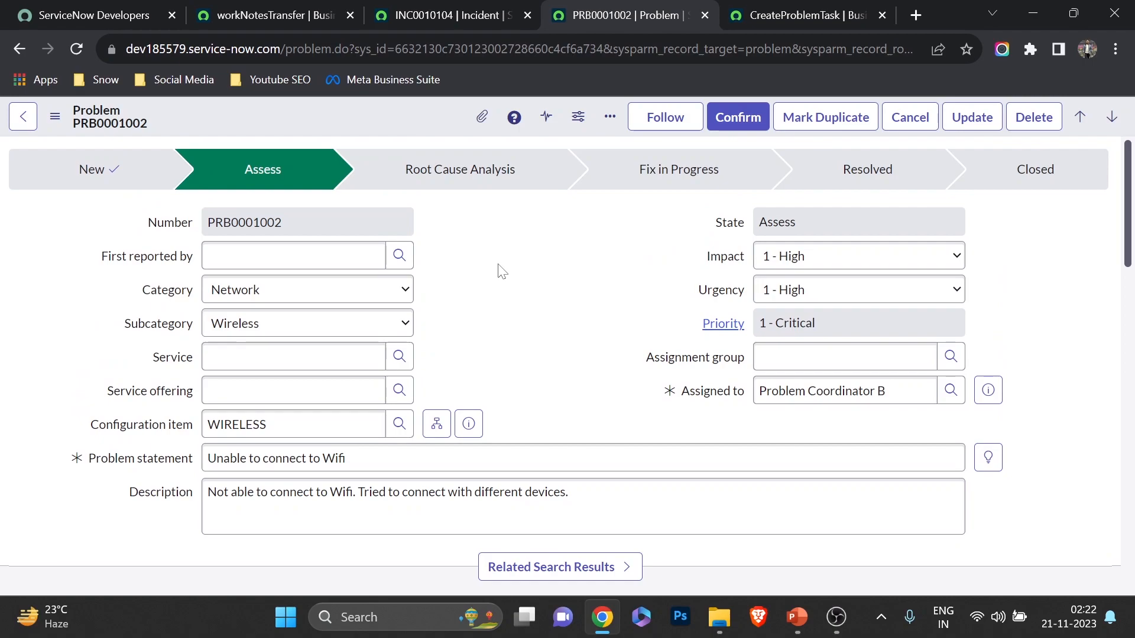
scroll(501, 271, "down", 20)
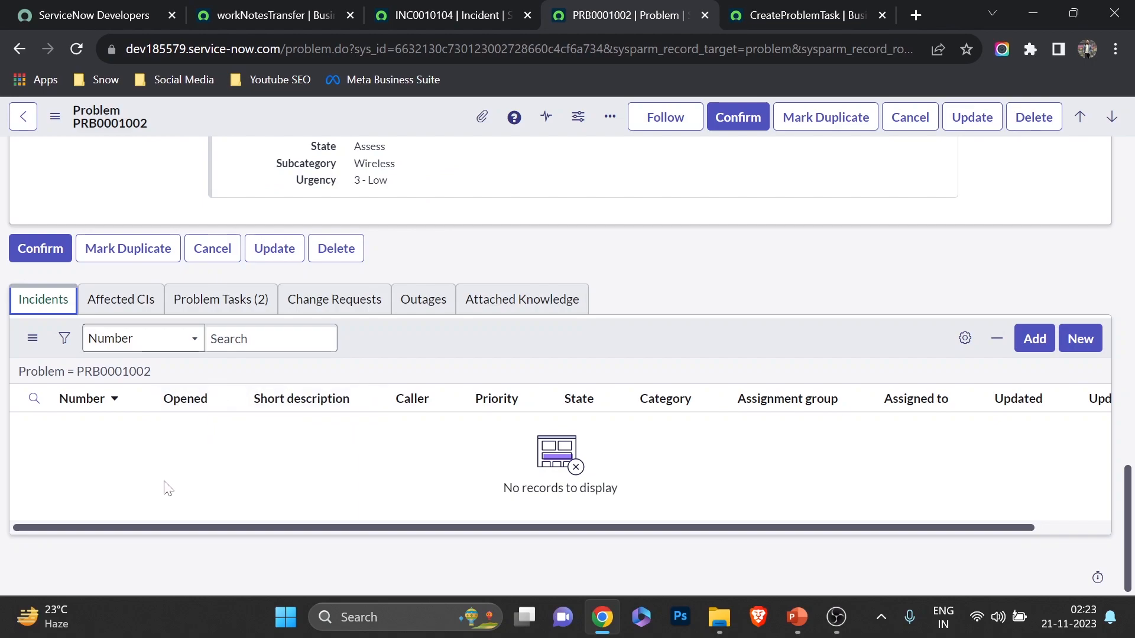
scroll(169, 489, "up", 10)
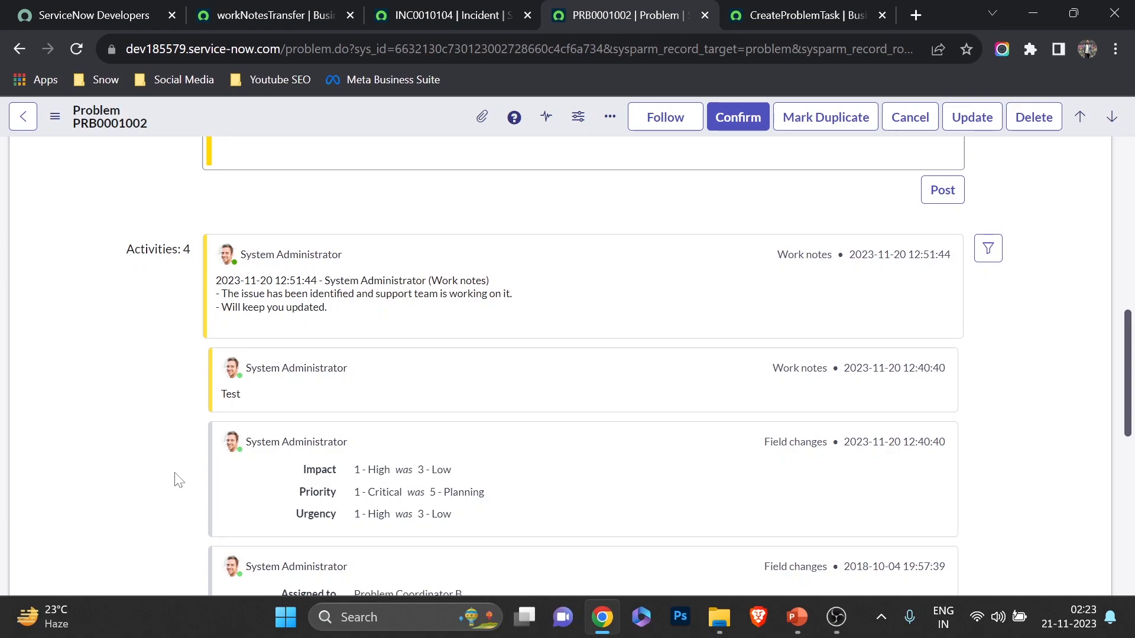
scroll(387, 338, "up", 6)
scroll(385, 340, "up", 4)
scroll(386, 340, "down", 6)
scroll(386, 340, "up", 6)
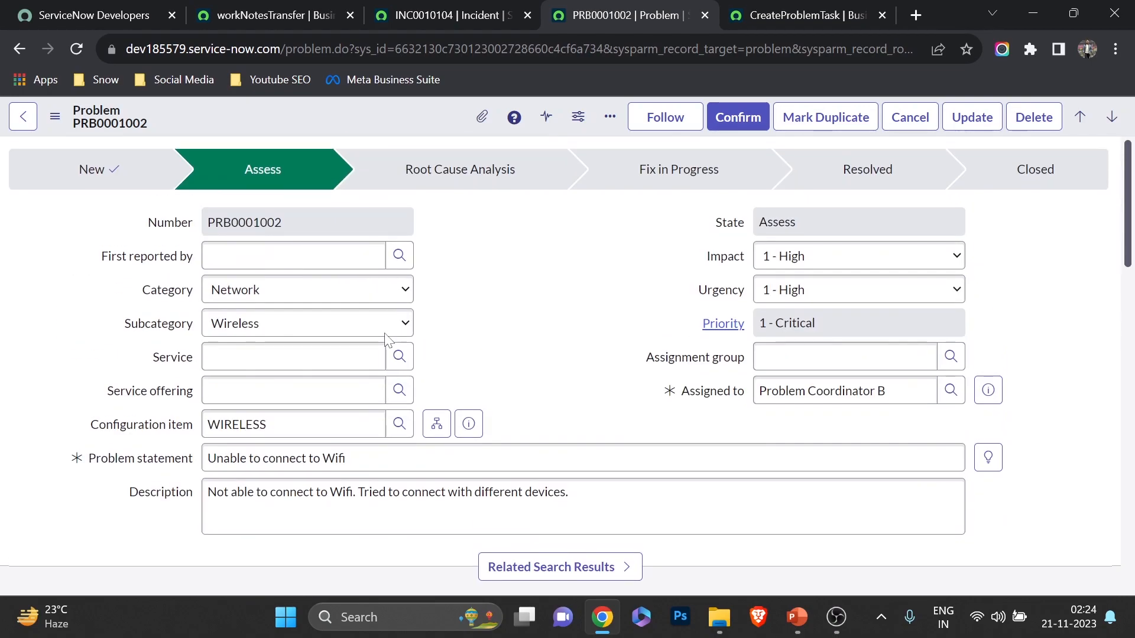
Create a new Integer field named Associate Incident Count in the Problem form's layout configuration
right_click(417, 120)
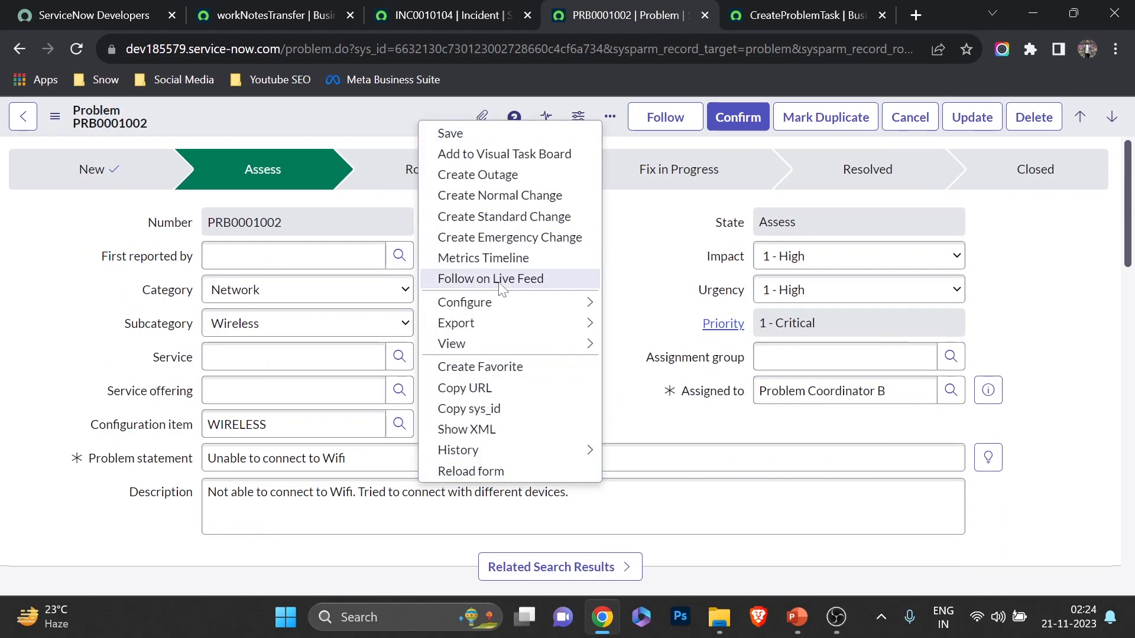
mouse_move(576, 302)
left_click(656, 326)
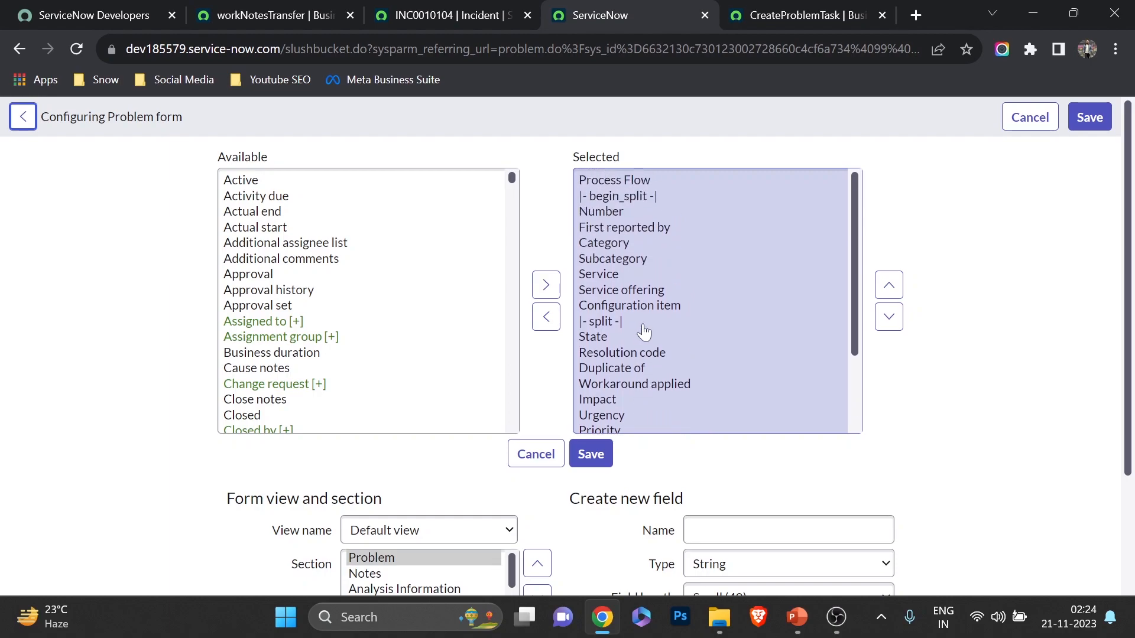
scroll(690, 474, "down", 1)
left_click(690, 442)
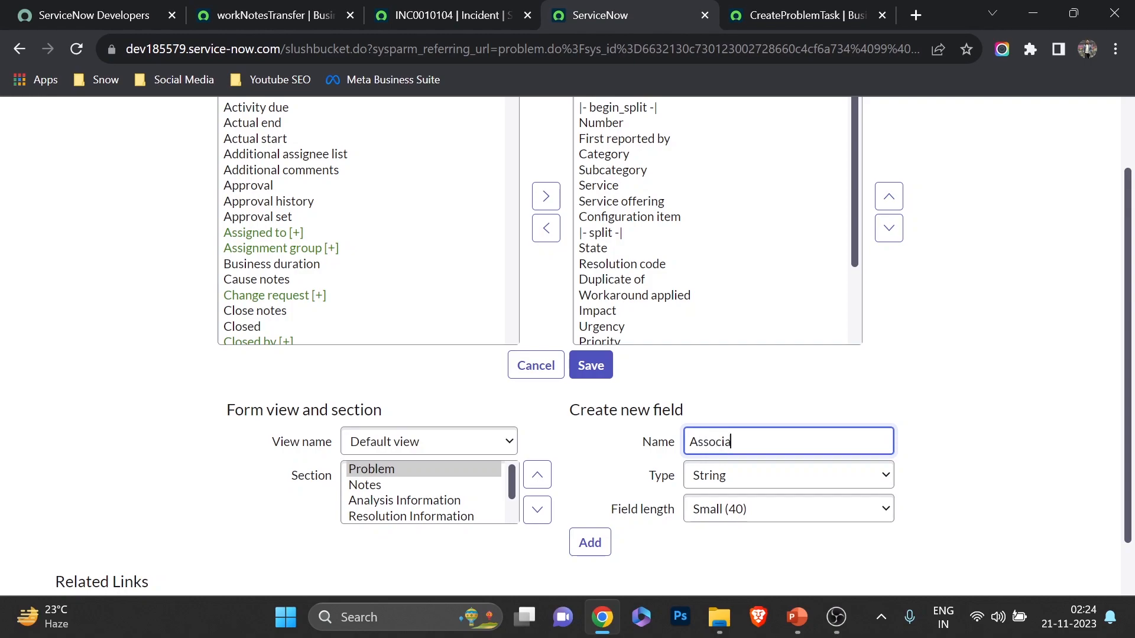
type("Associate Incident Count")
left_click(717, 475)
scroll(719, 248, "up", 3)
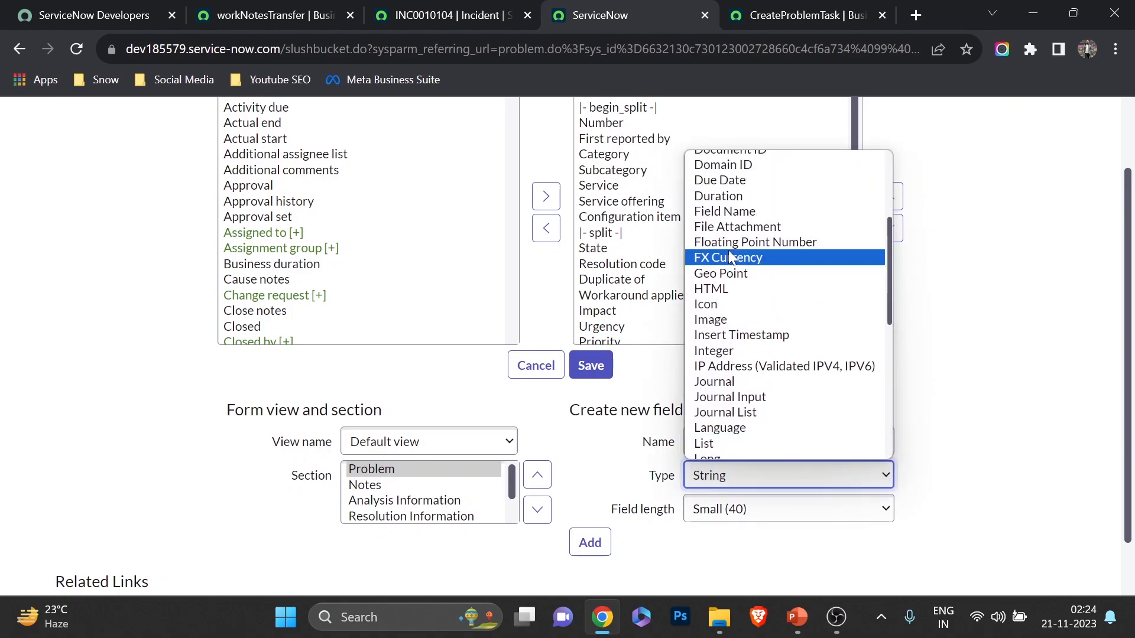
left_click(722, 352)
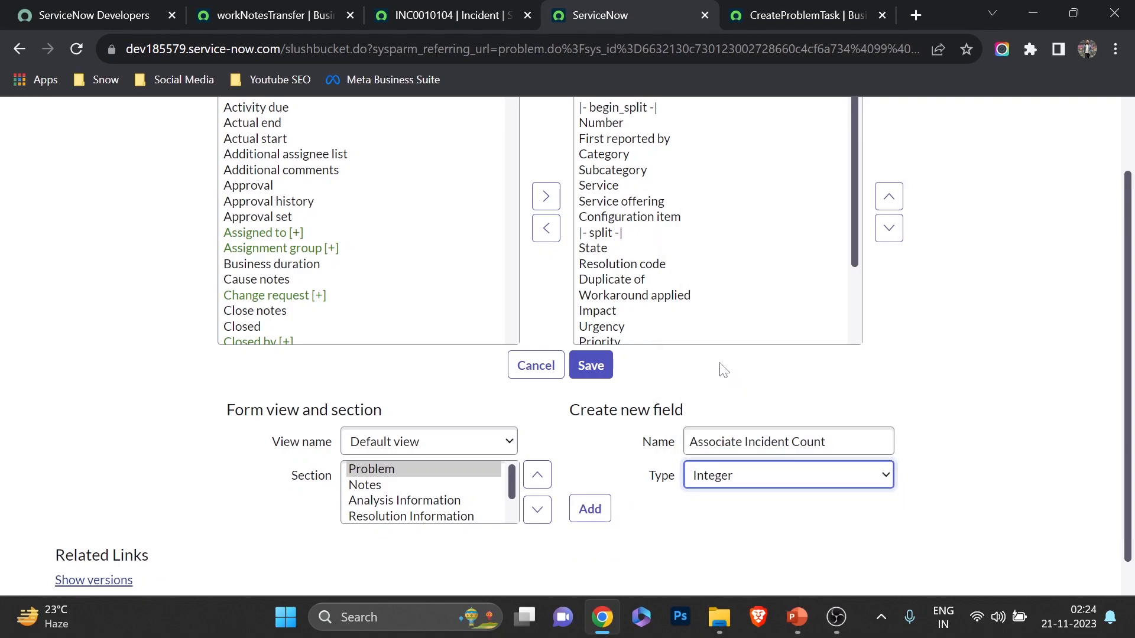
scroll(659, 401, "down", 1)
left_click(591, 472)
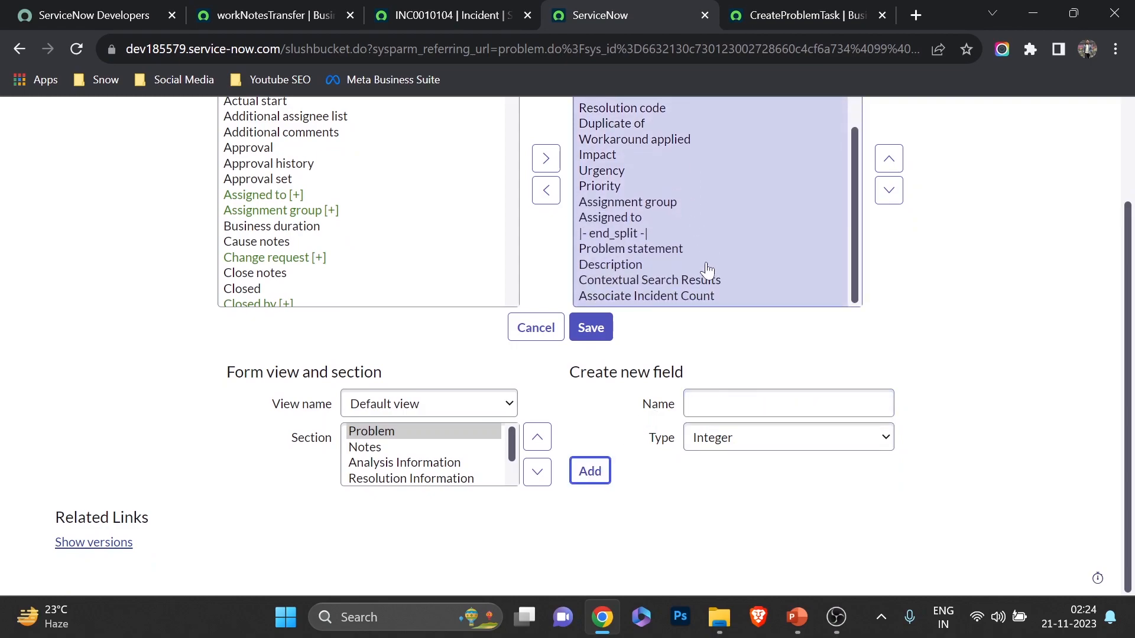
Place Associate Incident Count directly below Subcategory in the selected fields and save the form layout
left_click(680, 354)
scroll(816, 284, "up", 2)
scroll(845, 266, "down", 2)
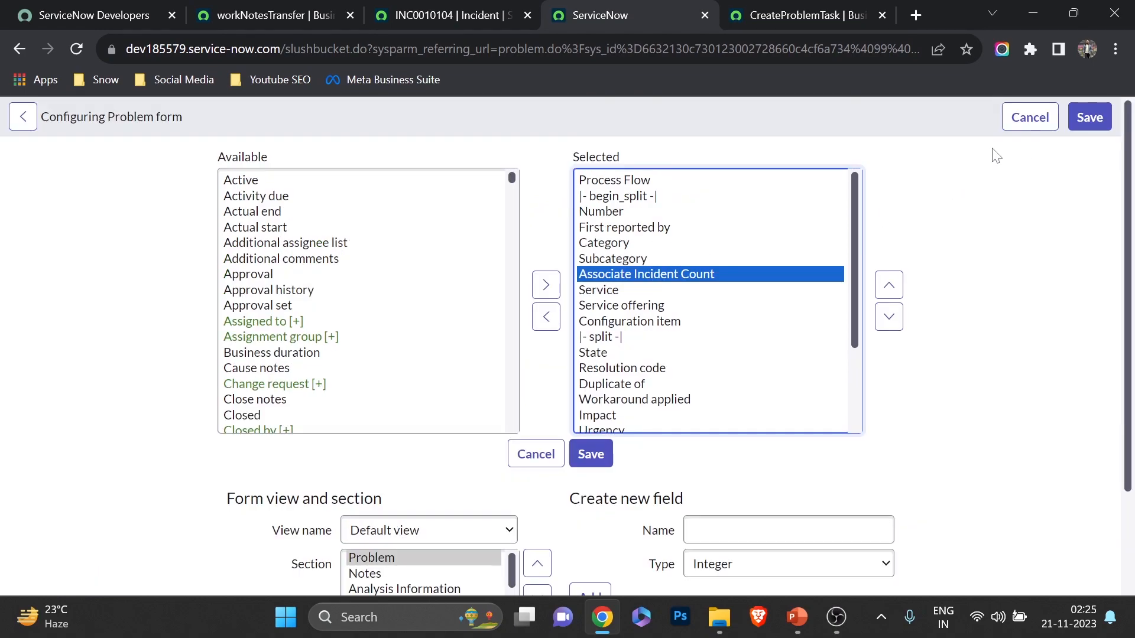
left_click(1090, 124)
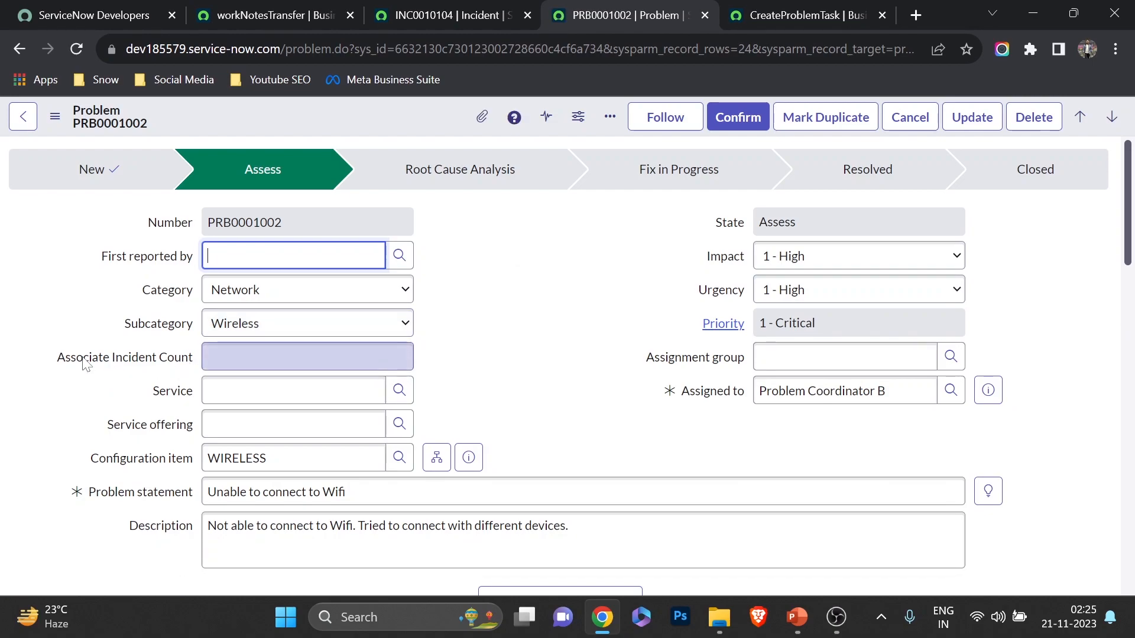
Examine PRB0001002's Associate Incident Count field and Incidents list, and check the Problem reference in INC0010104's related records
left_click(185, 360)
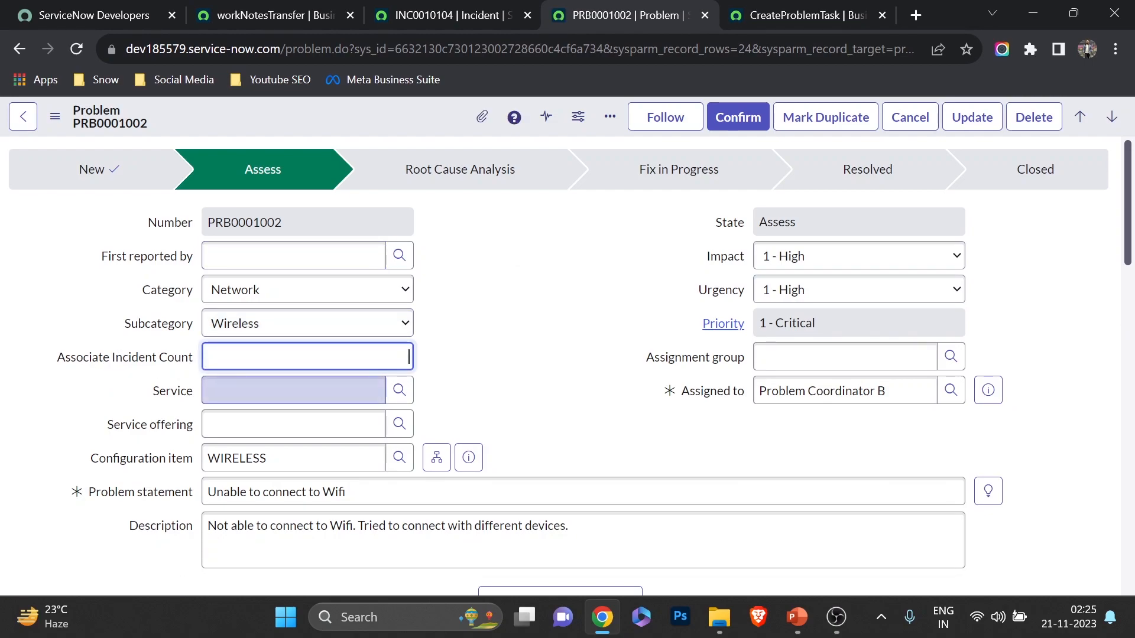
scroll(227, 470, "down", 6)
scroll(228, 470, "down", 10)
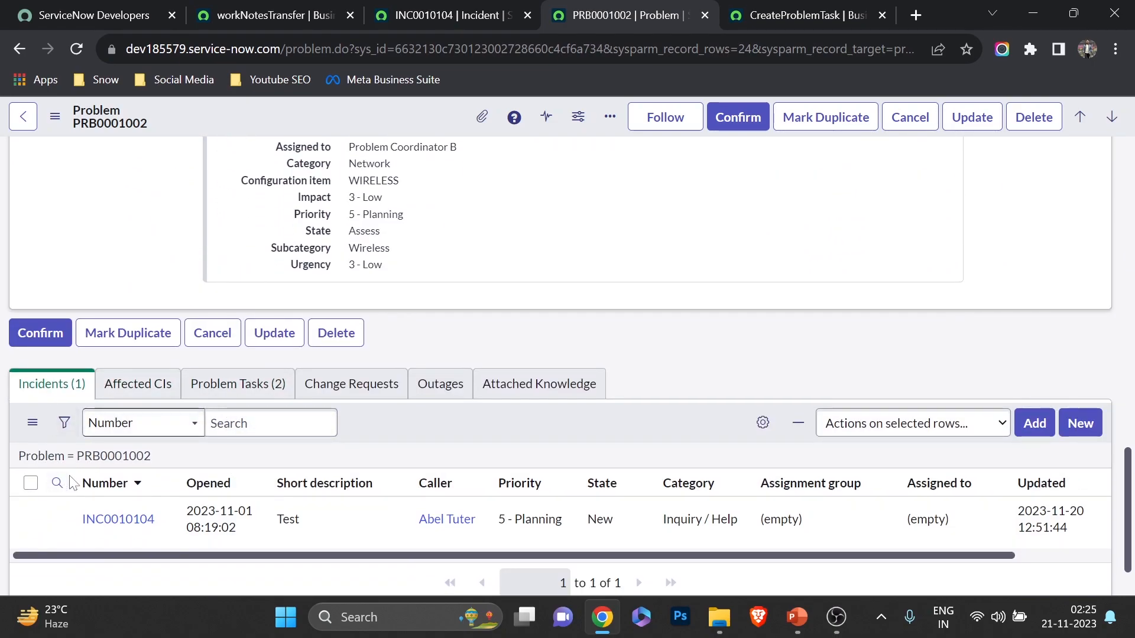
scroll(470, 286, "up", 16)
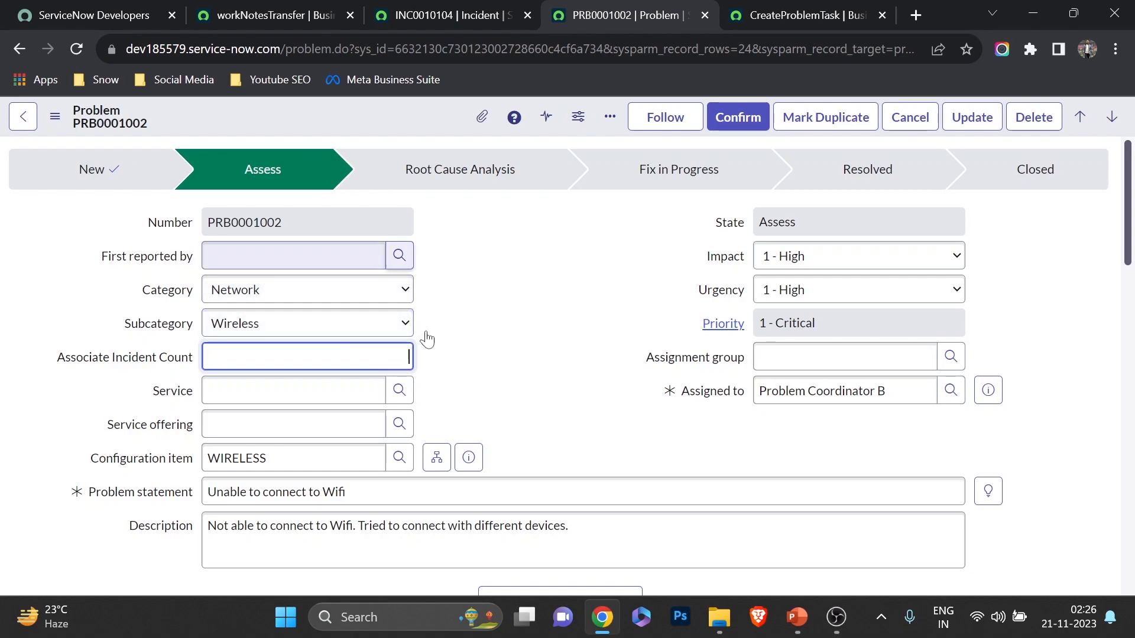
left_click(440, 10)
scroll(109, 385, "down", 5)
left_click(121, 302)
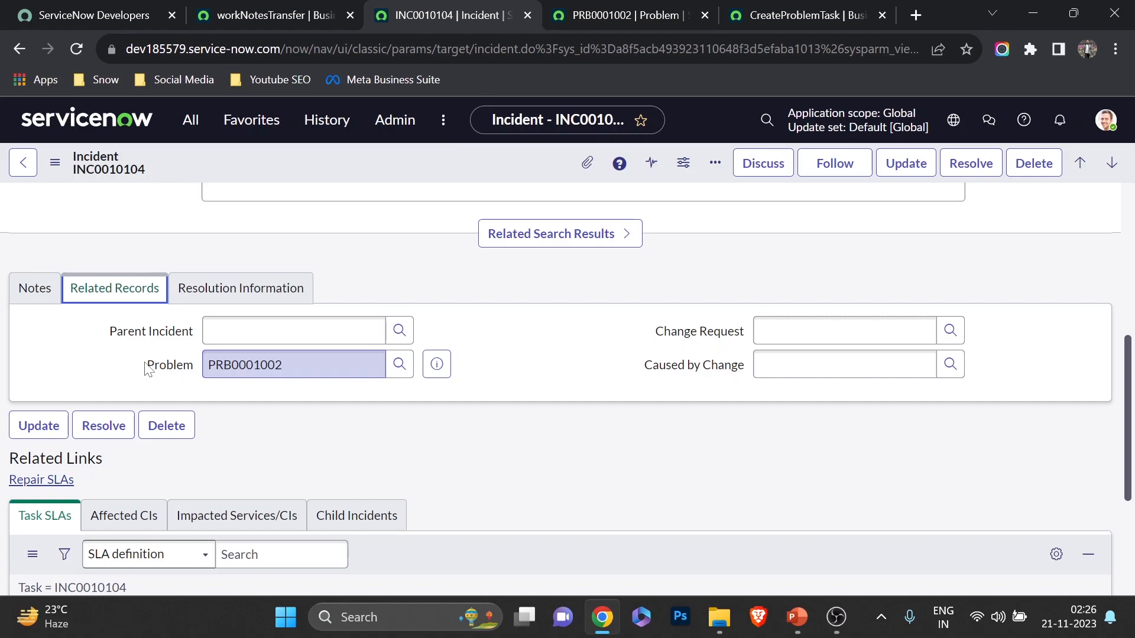
left_click(583, 18)
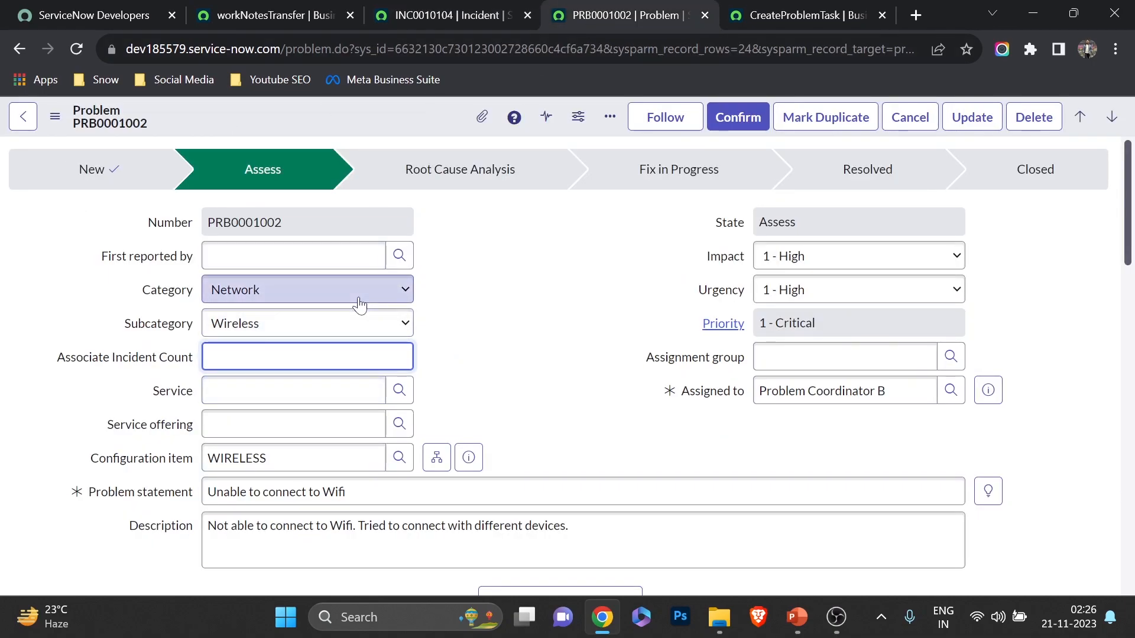
Deactivate the workNotesTransfer business rule and save it
left_click(795, 13)
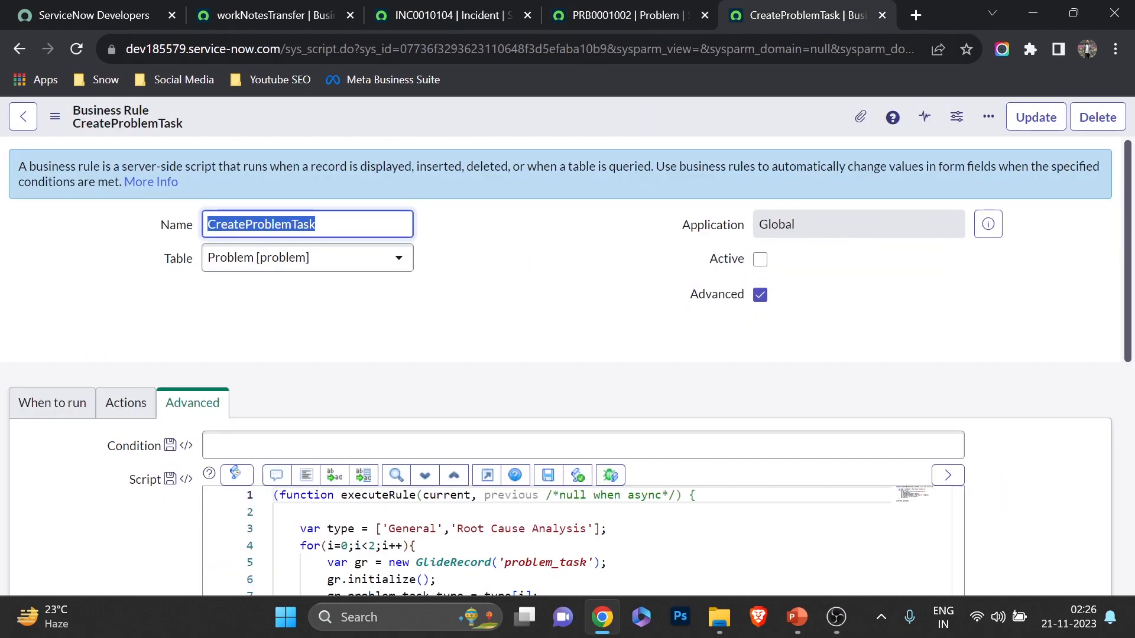
left_click(245, 8)
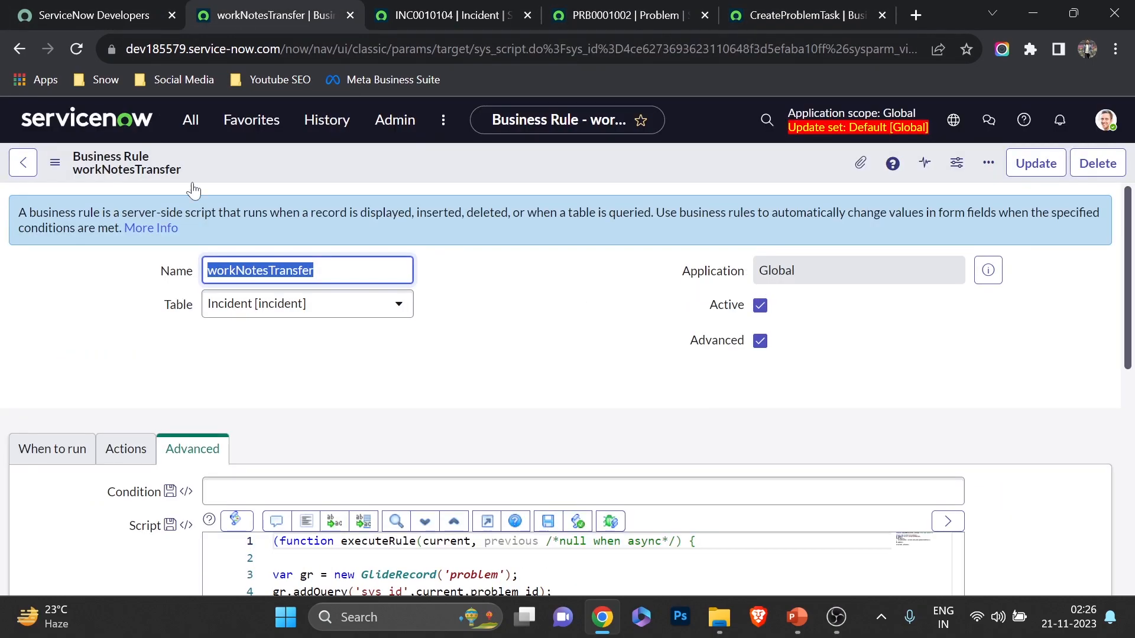
left_click(760, 305)
right_click(566, 174)
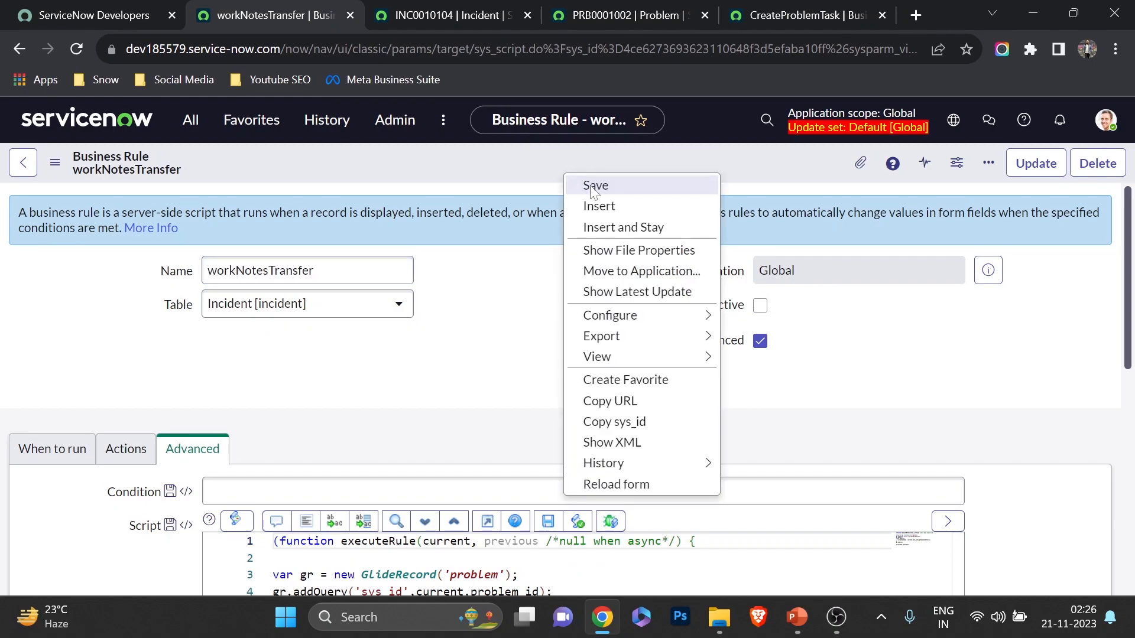
left_click(594, 187)
Start a new business rule from the Problem form's configuration and name it associateIncidentCount
left_click(627, 14)
right_click(424, 138)
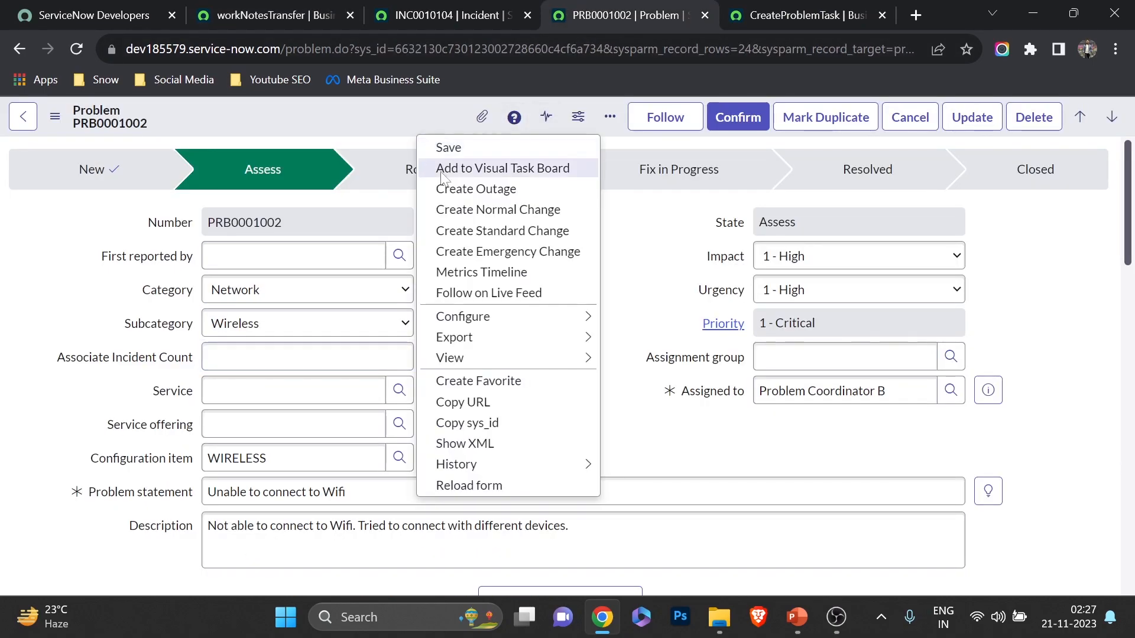
mouse_move(491, 318)
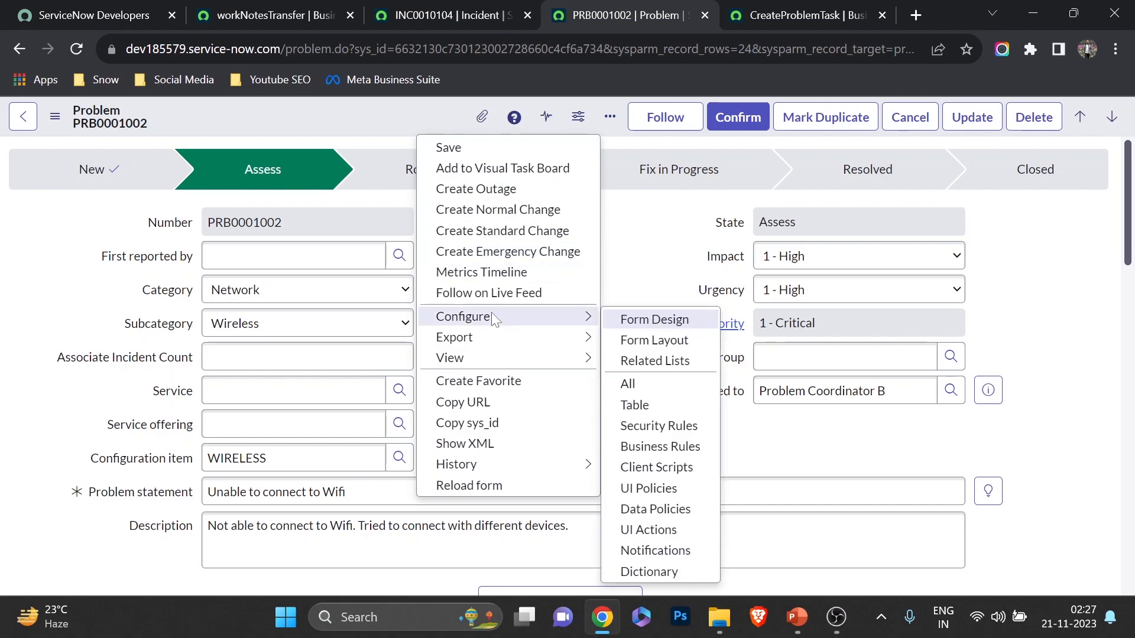
left_click(641, 448)
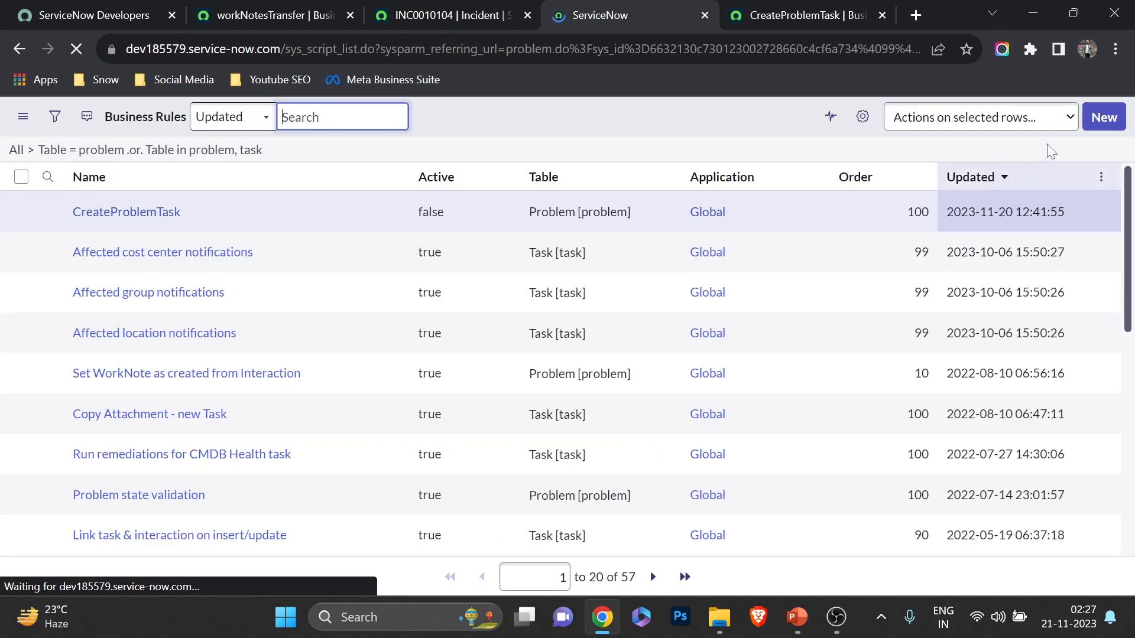
left_click(1114, 117)
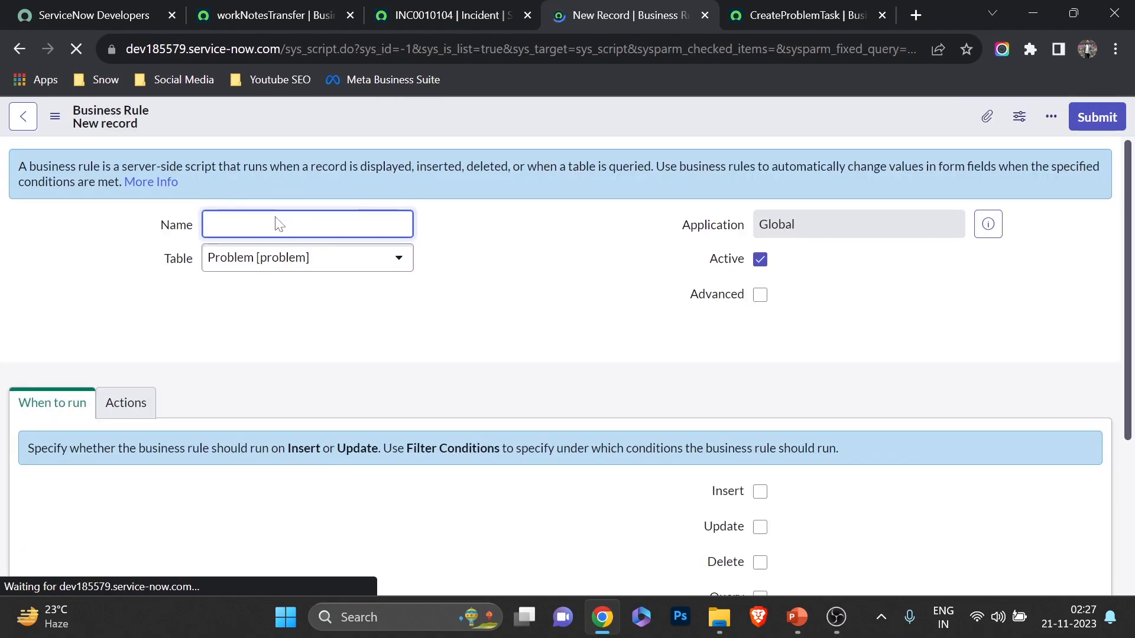
type("associateIncidentCount")
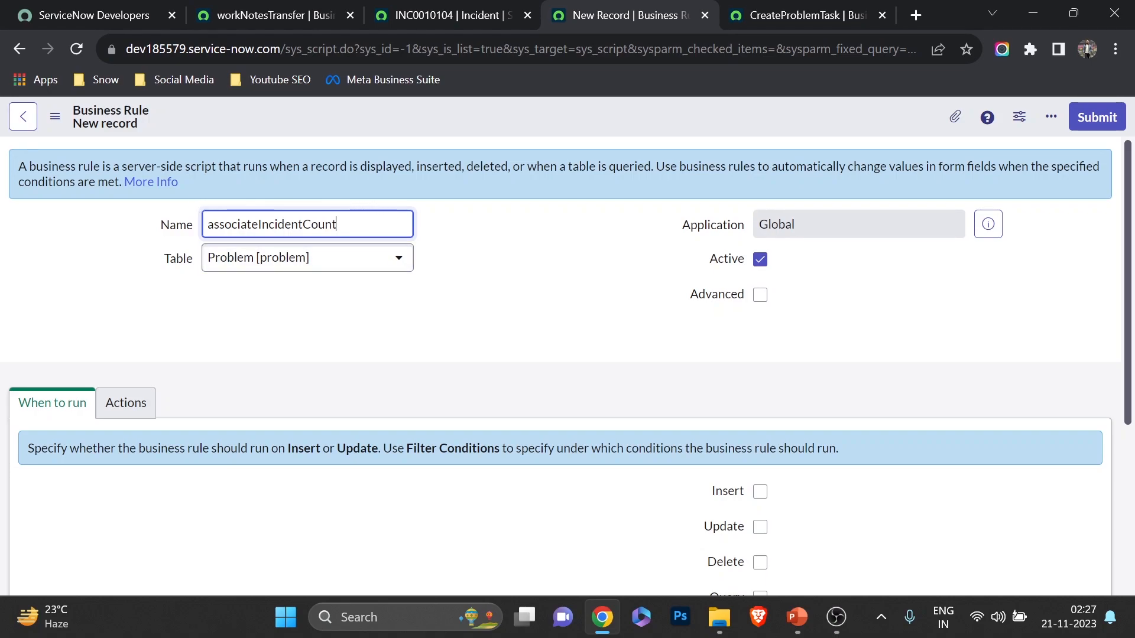
key("ctrl+a")
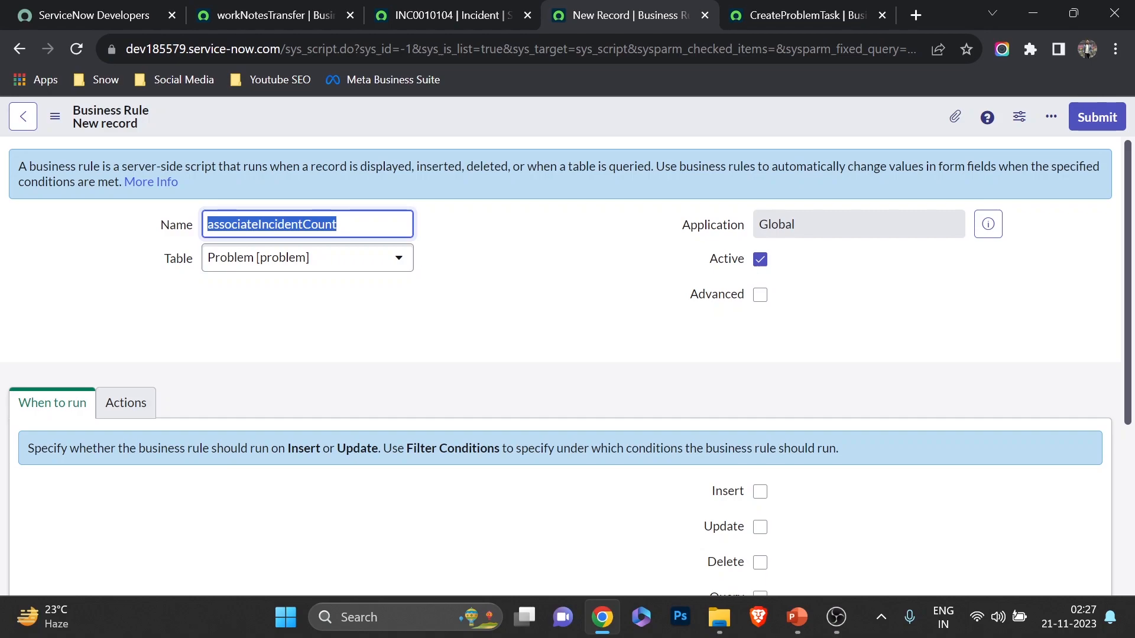
scroll(437, 245, "down", 3)
scroll(740, 375, "up", 3)
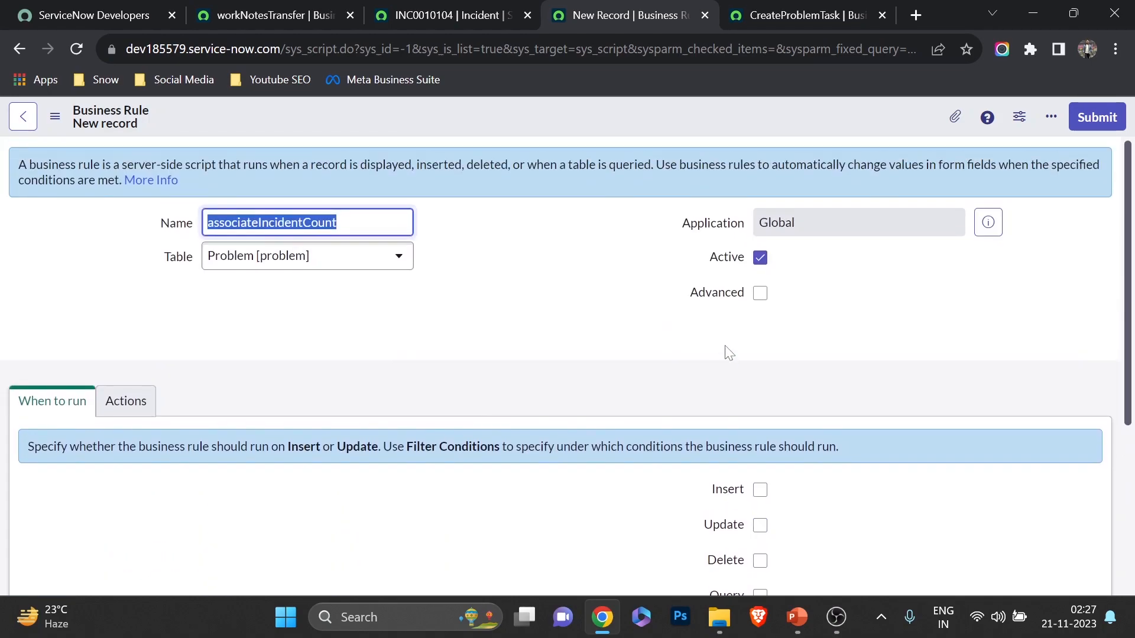
Set the new business rule's table to Incident [incident] and enable its Advanced options
left_click(294, 258)
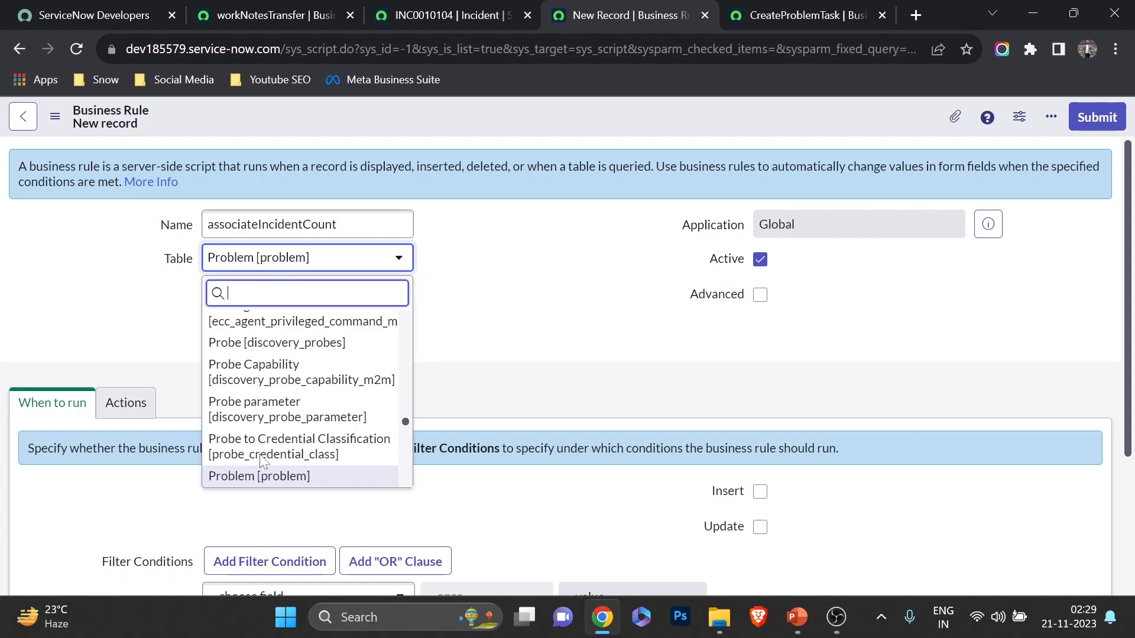
type("incid")
left_click(244, 324)
scroll(215, 332, "down", 3)
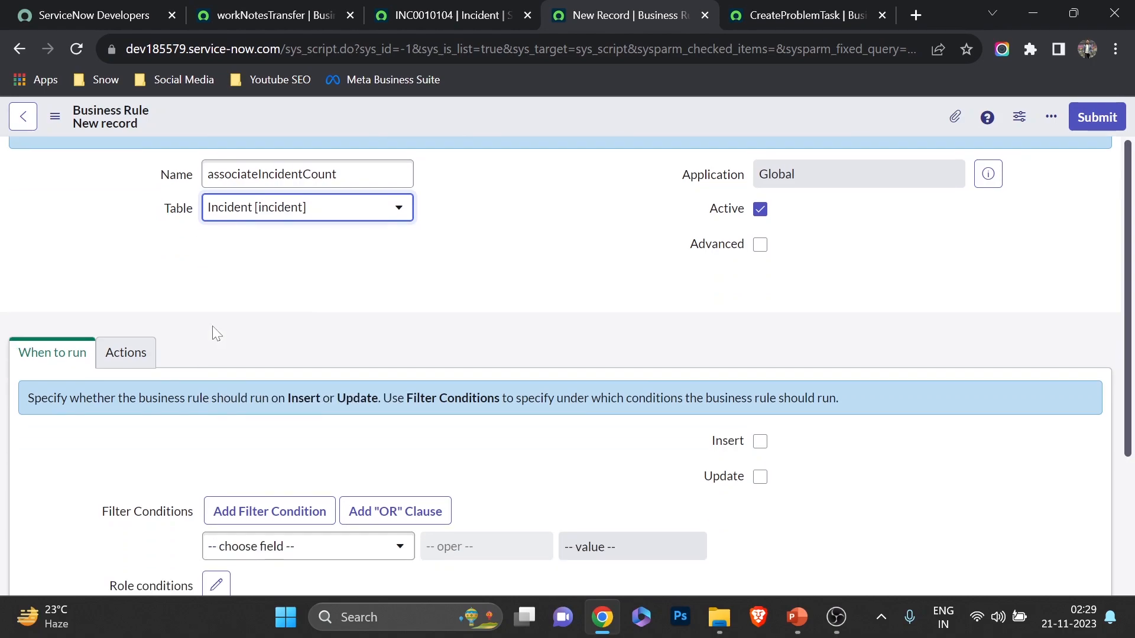
scroll(733, 290, "up", 3)
left_click(760, 294)
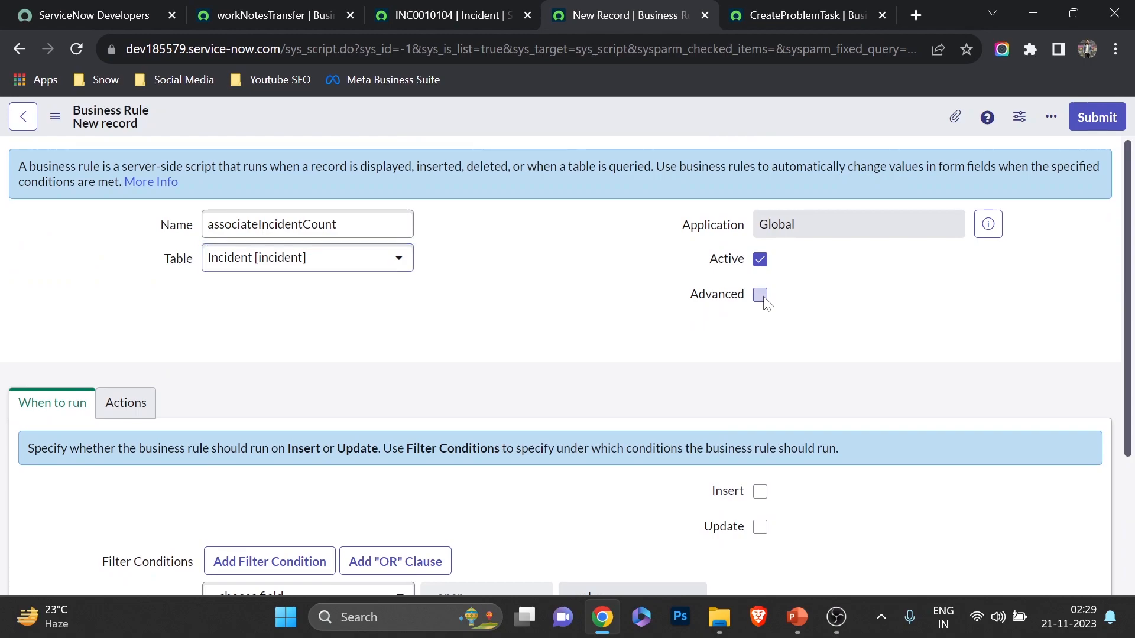
Set the associateIncidentCount rule to run when a record is updated
scroll(437, 322, "down", 1)
scroll(438, 322, "down", 2)
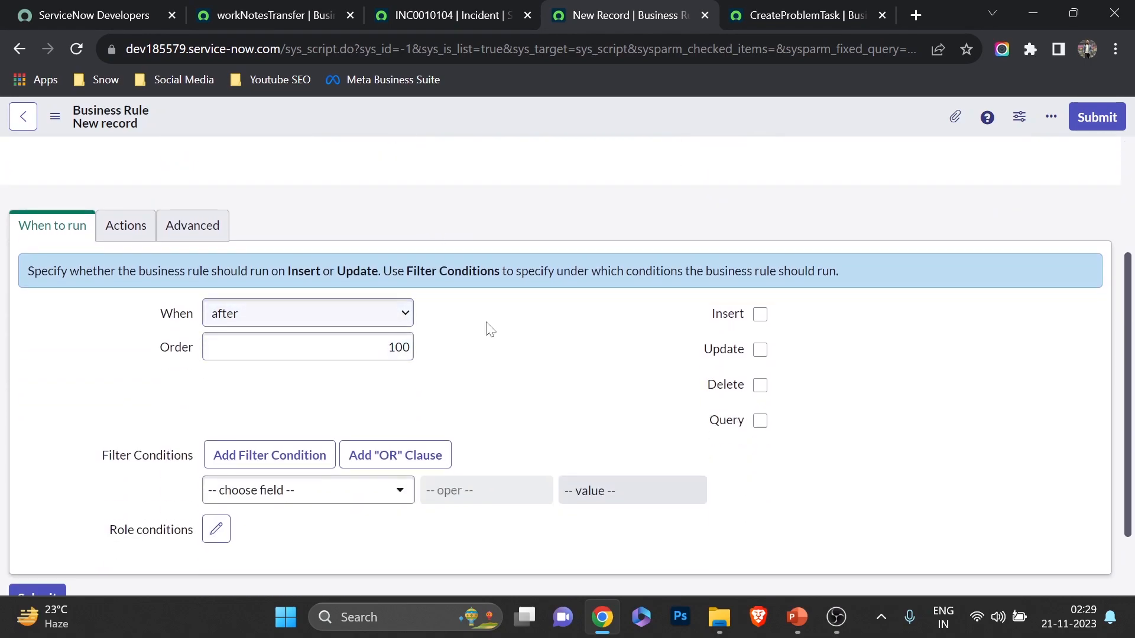
left_click(760, 350)
Show technical field names on incident INC0010104 and check the name of its Problem field
left_click(441, 13)
left_click(618, 13)
left_click(406, 16)
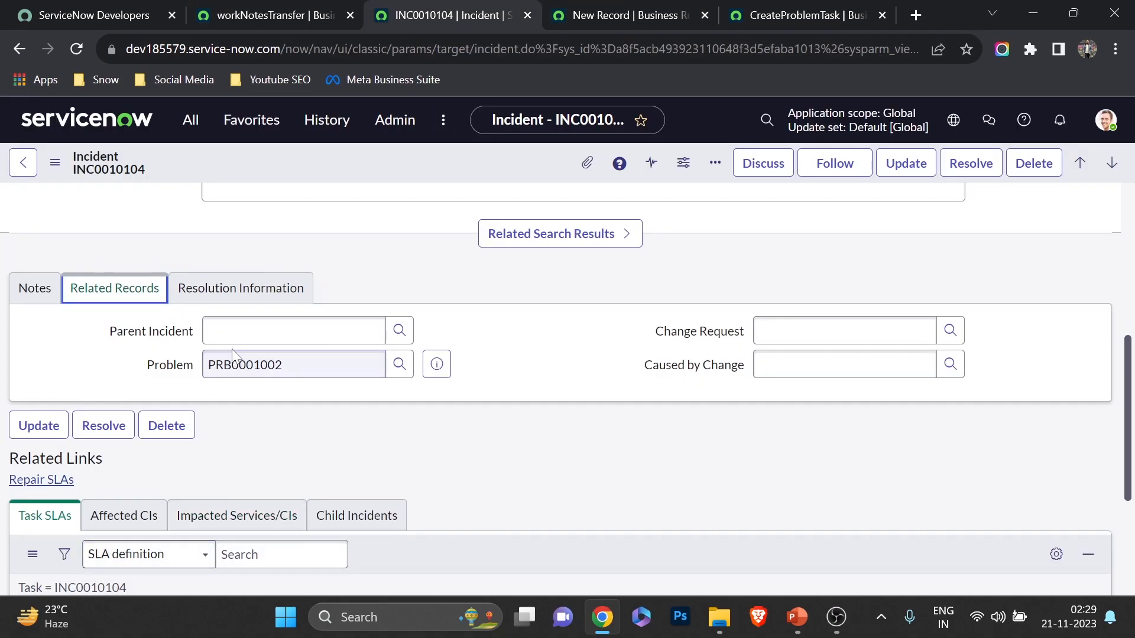
double_click(527, 372)
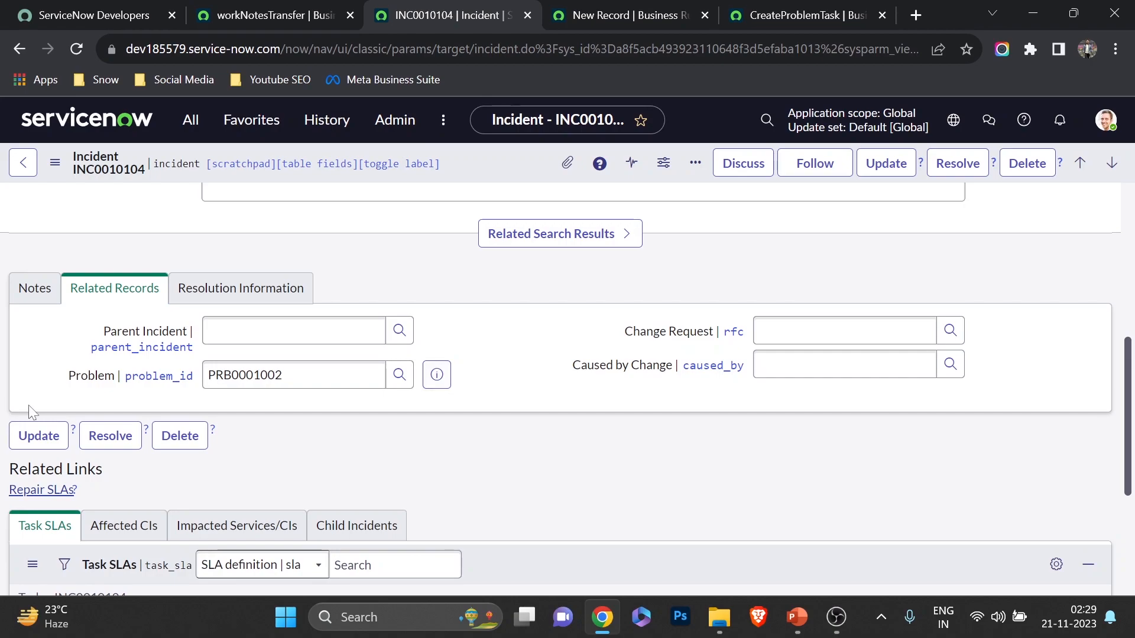
Return to the new business rule and add the filter condition Problem changes
left_click(609, 16)
scroll(424, 397, "down", 2)
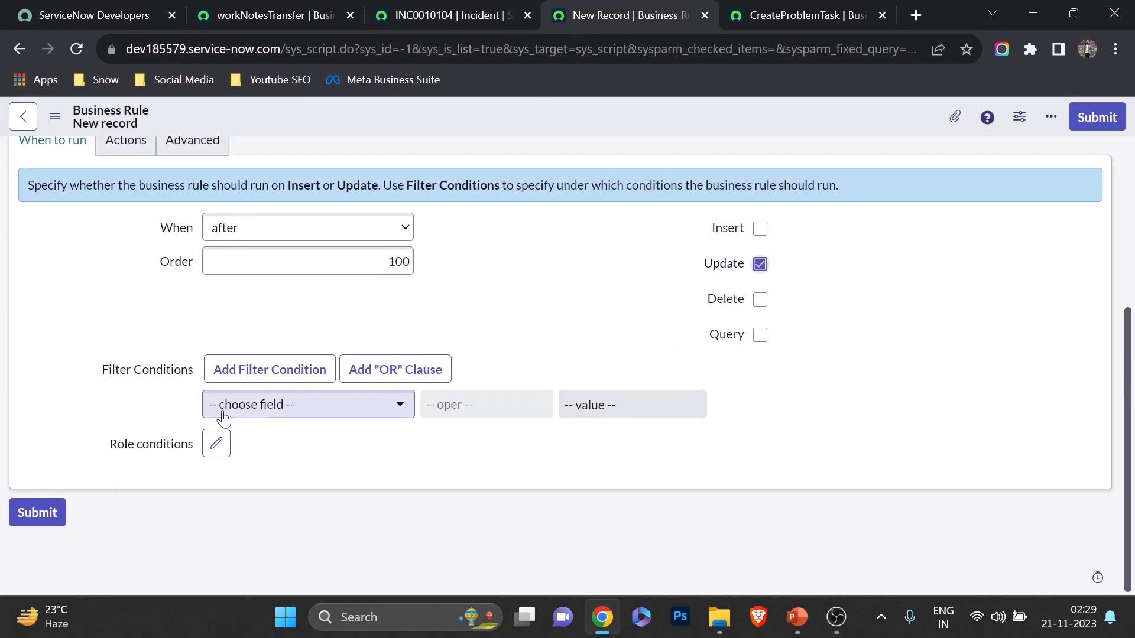
left_click(319, 408)
type("p")
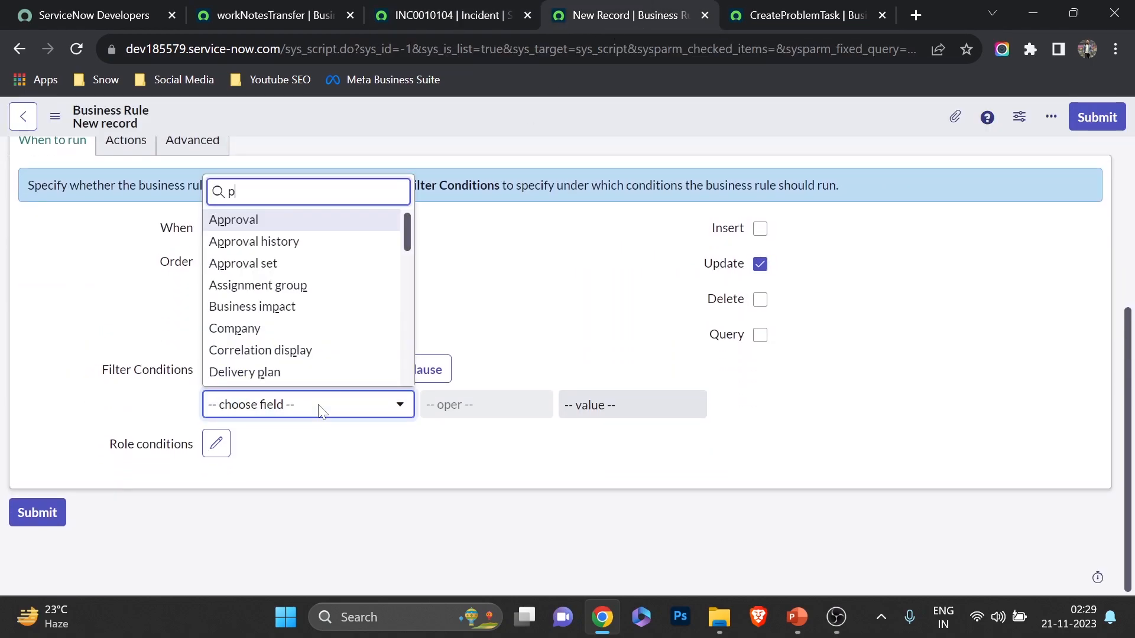
type("robk")
key("BackSpace")
type("l")
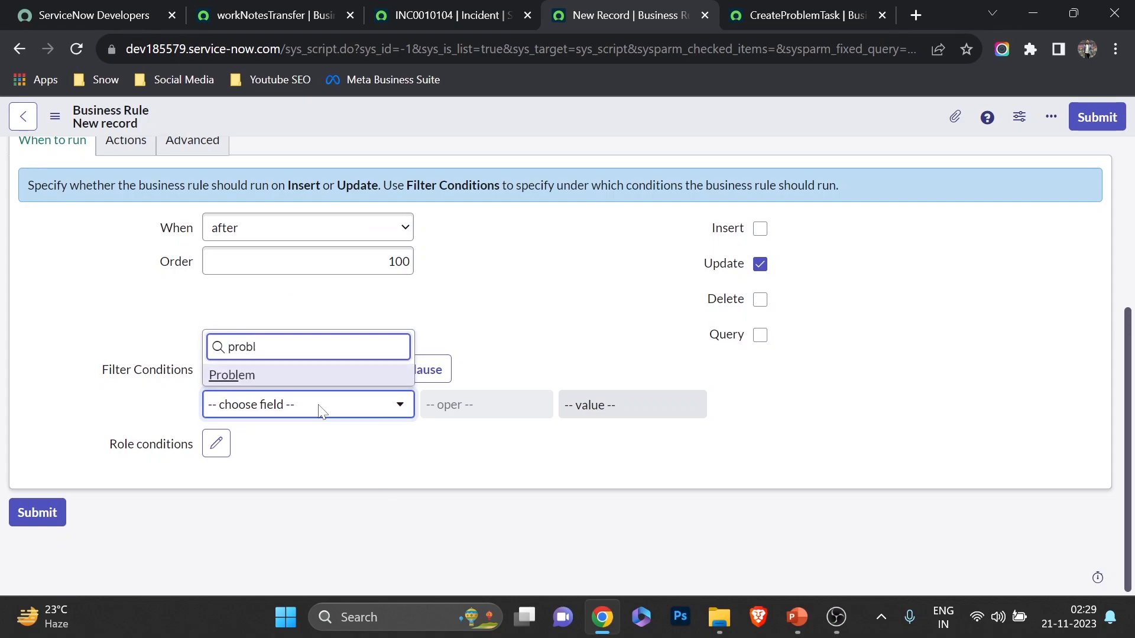
key("Return")
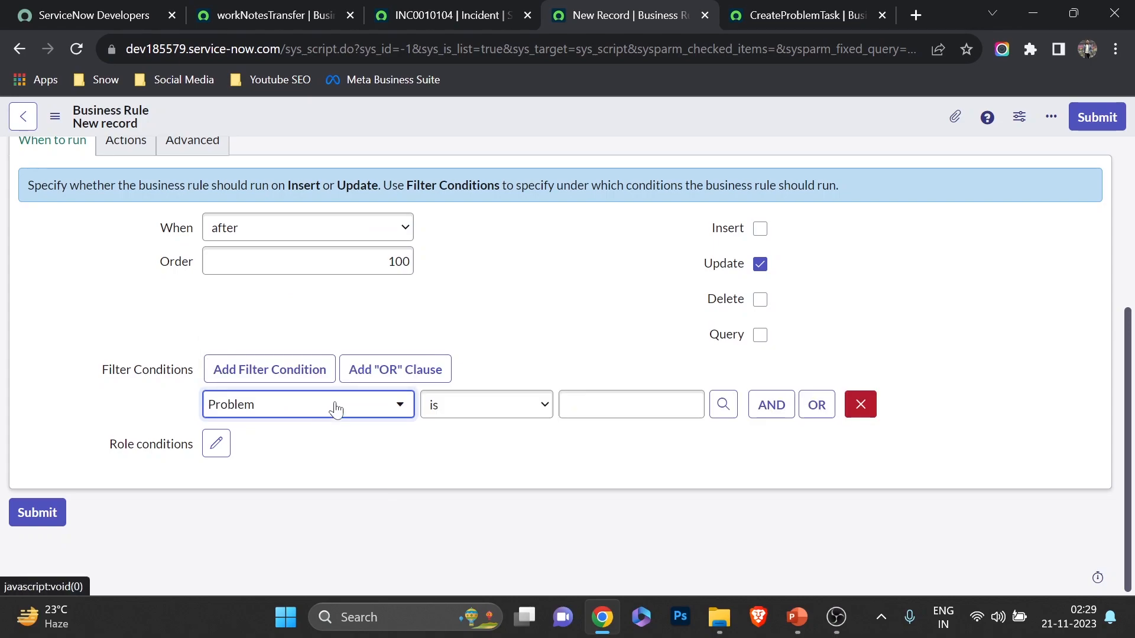
left_click(495, 406)
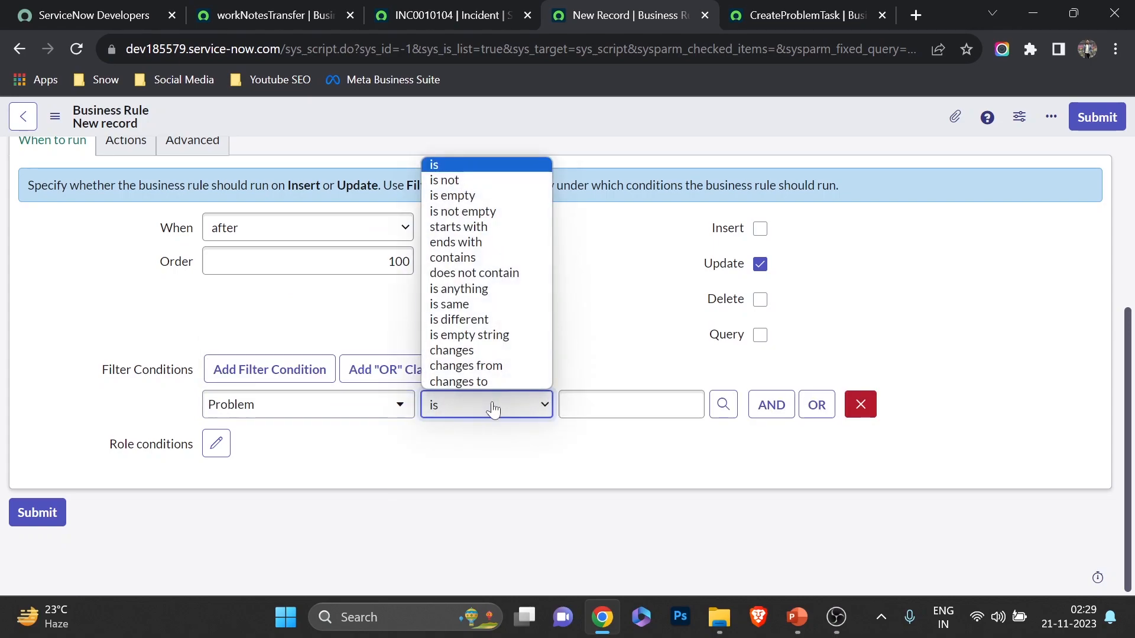
left_click(483, 351)
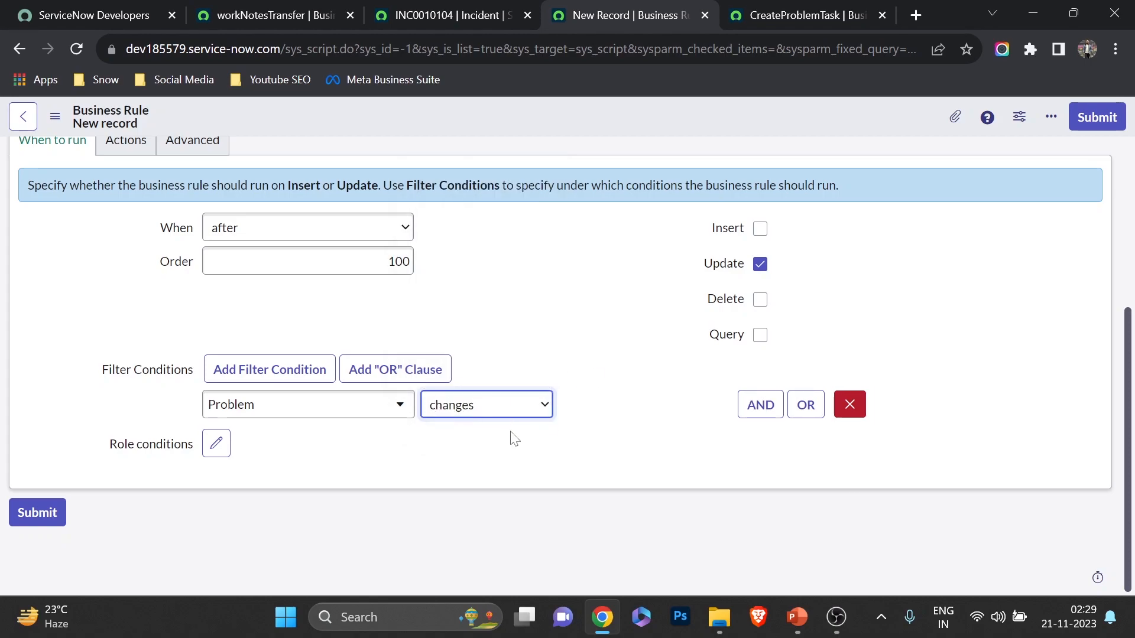
Add a second filter condition, joined with AND, requiring that Problem is not empty
left_click(760, 405)
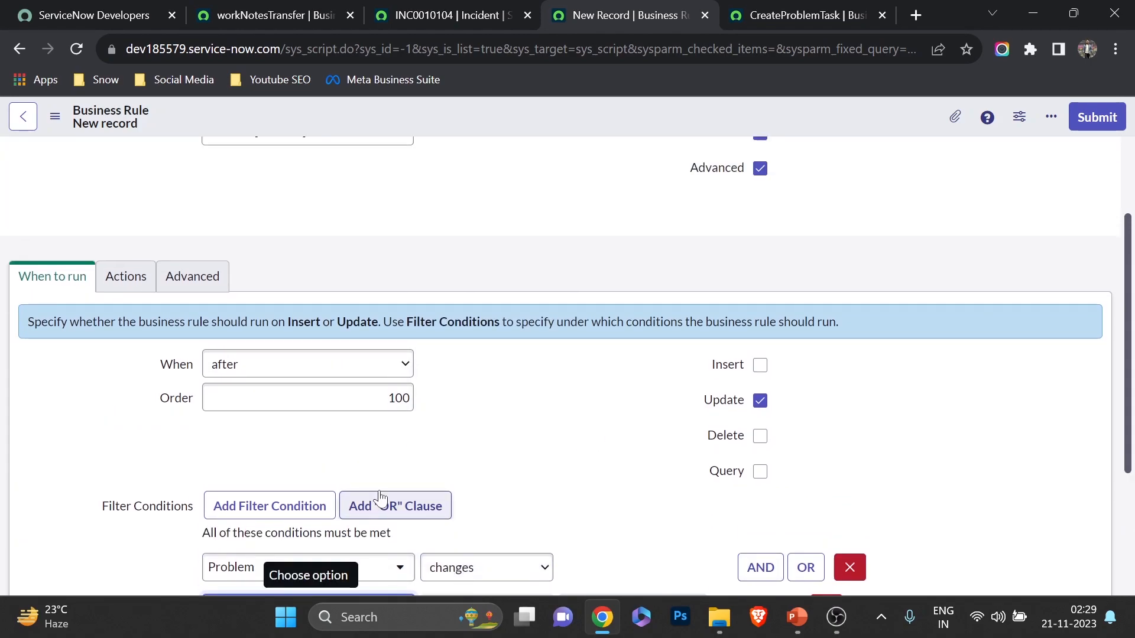
scroll(372, 509, "down", 3)
left_click(362, 440)
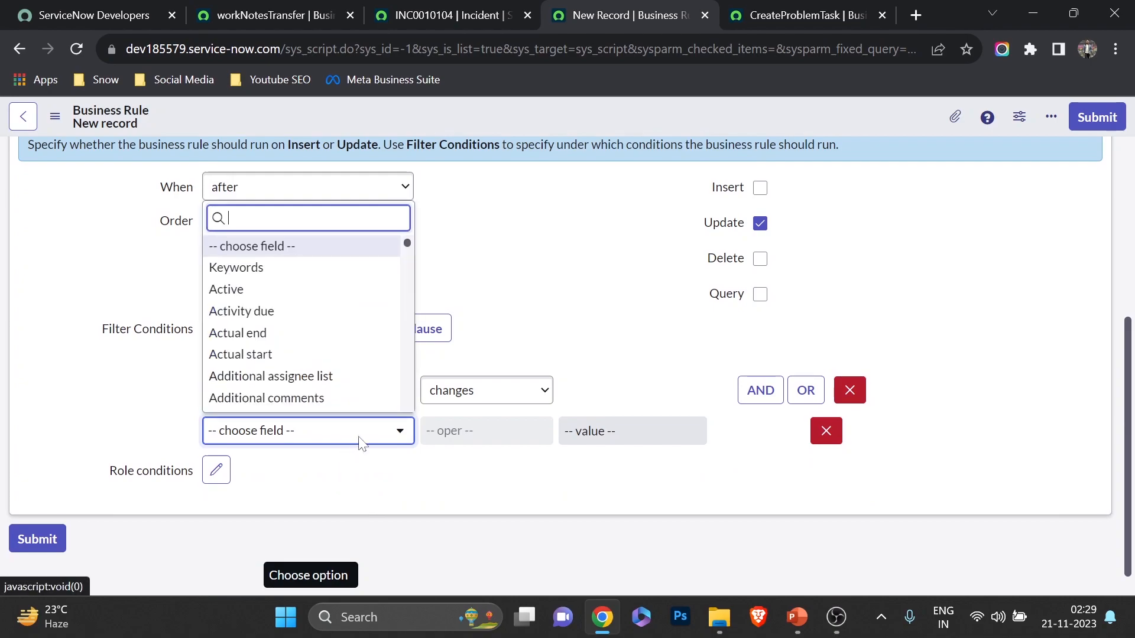
type("problem")
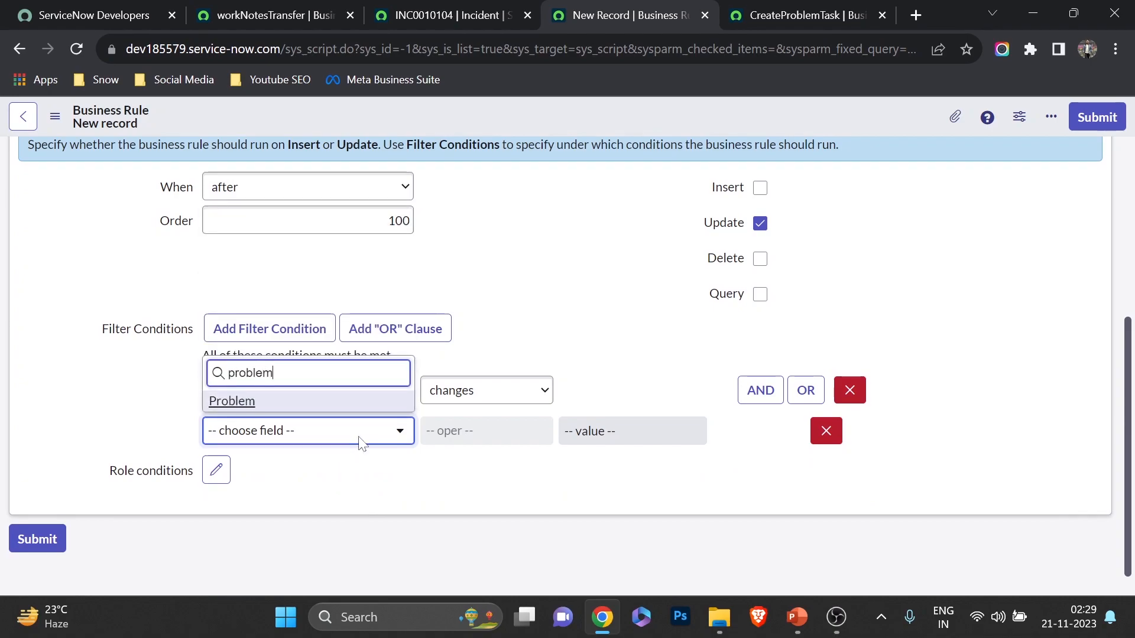
left_click(325, 406)
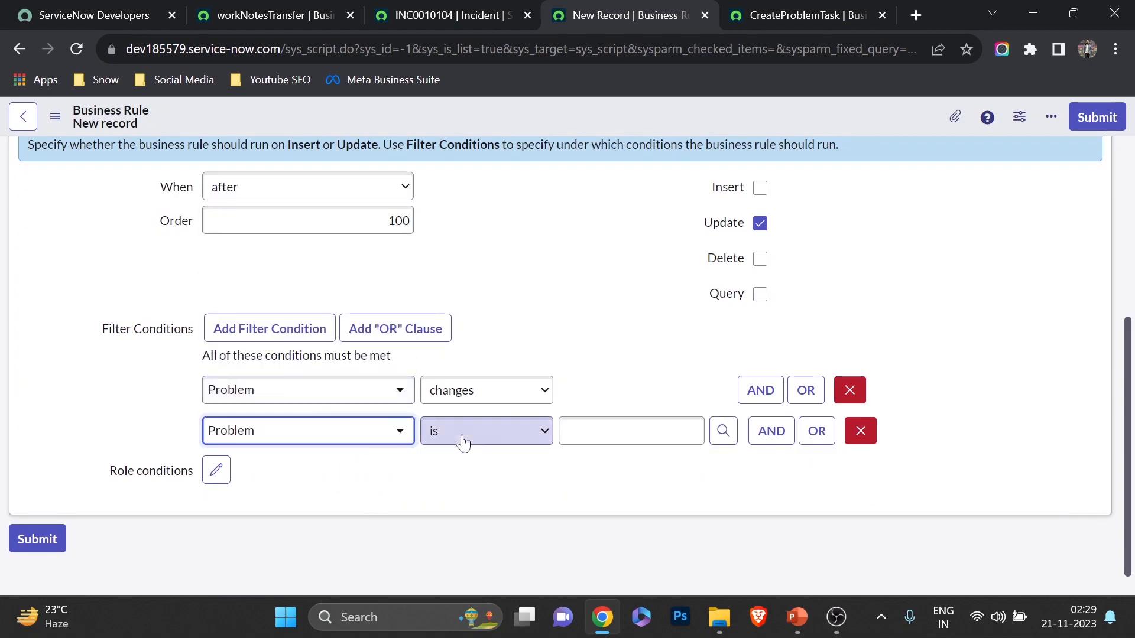
left_click(512, 442)
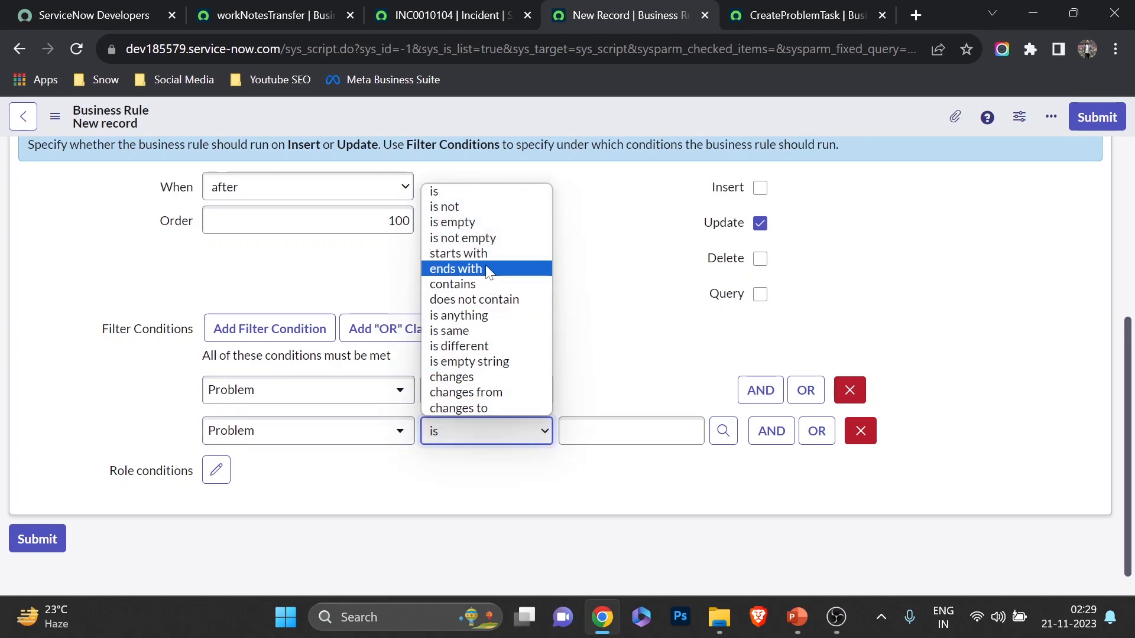
left_click(481, 240)
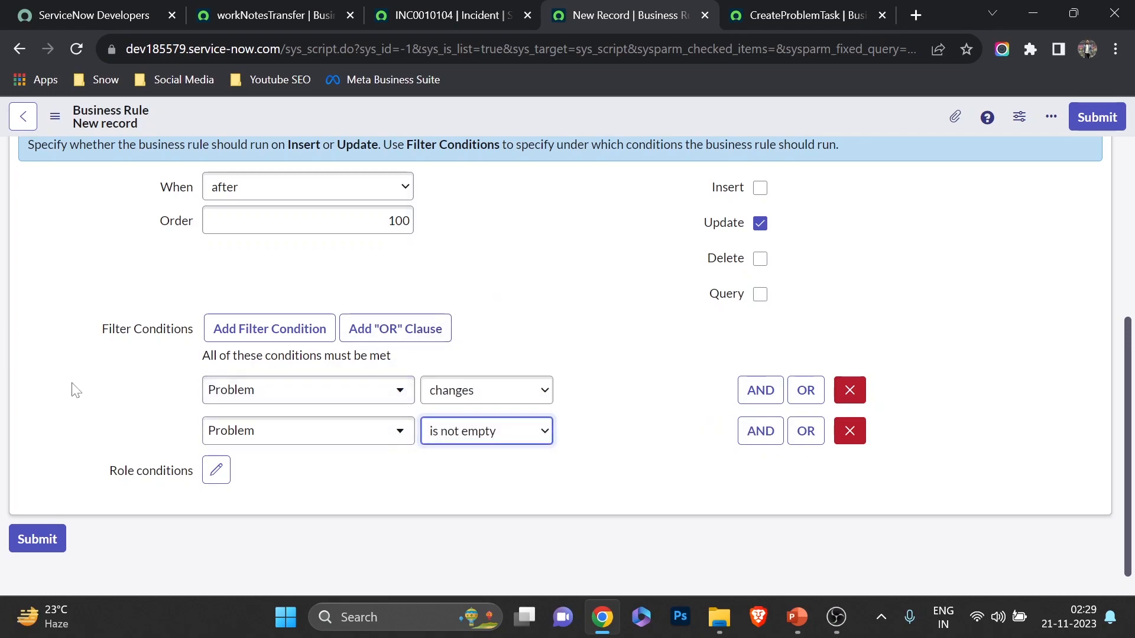
scroll(99, 386, "up", 3)
scroll(101, 385, "down", 2)
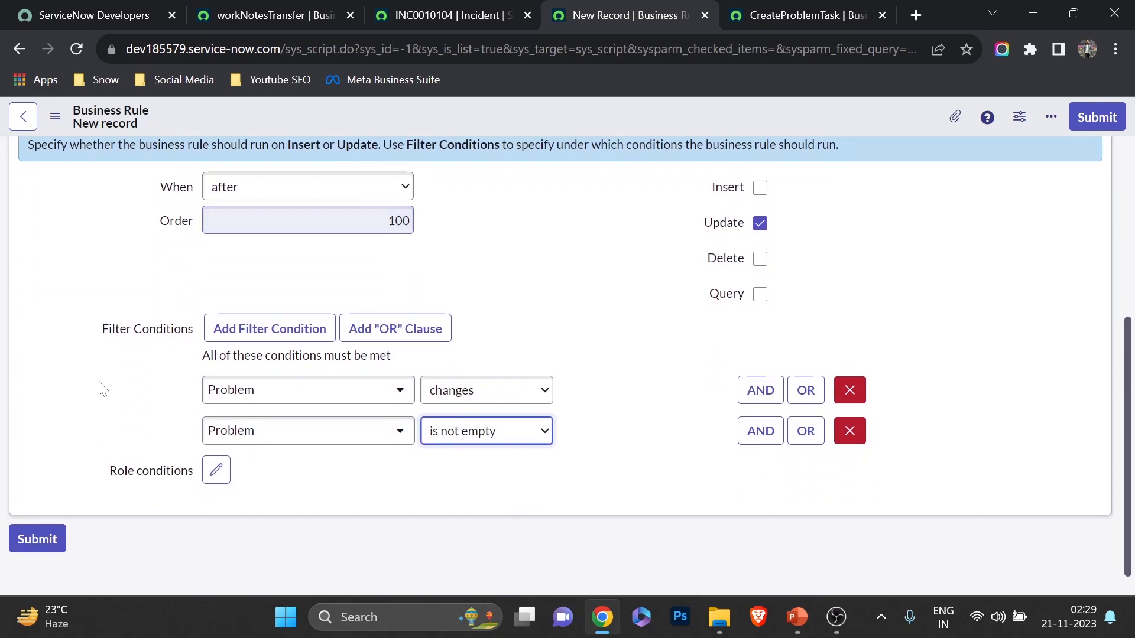
Replace the placeholder comment in the business rule's script with the start of a variable declaration, "var gr ="
scroll(101, 385, "up", 5)
left_click(184, 396)
scroll(178, 385, "down", 3)
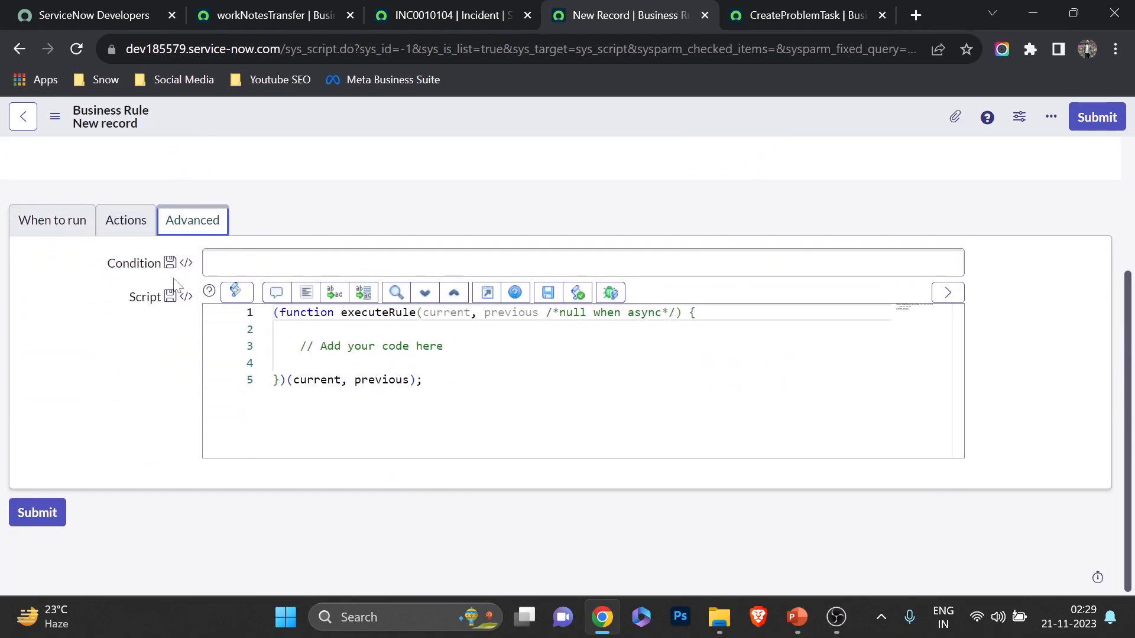
left_click_drag(341, 346, 300, 346)
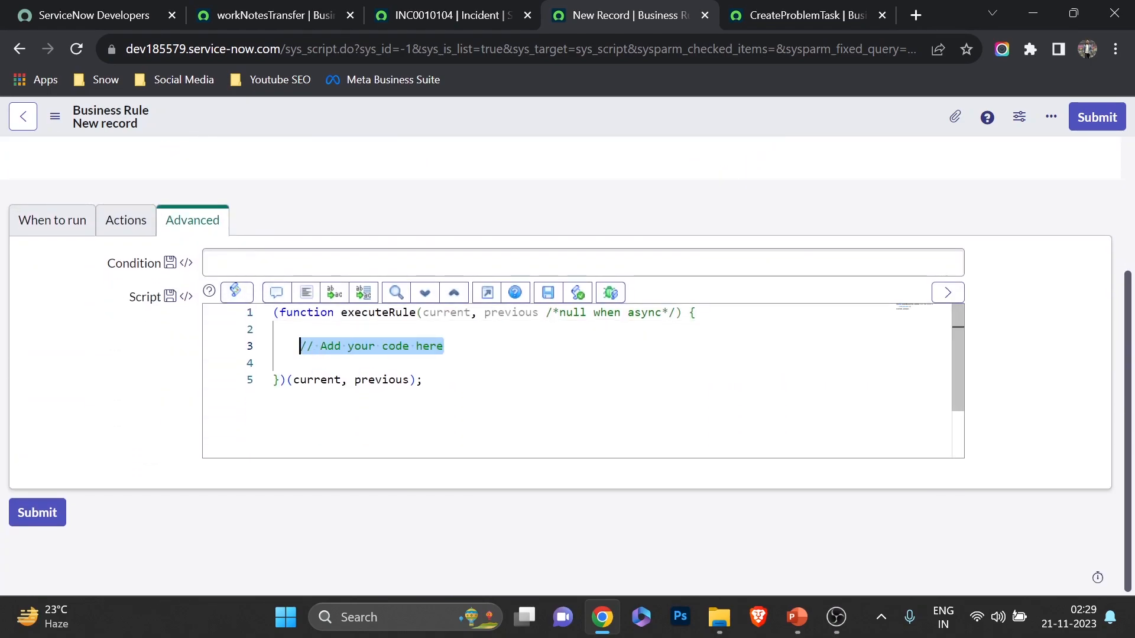
key("BackSpace")
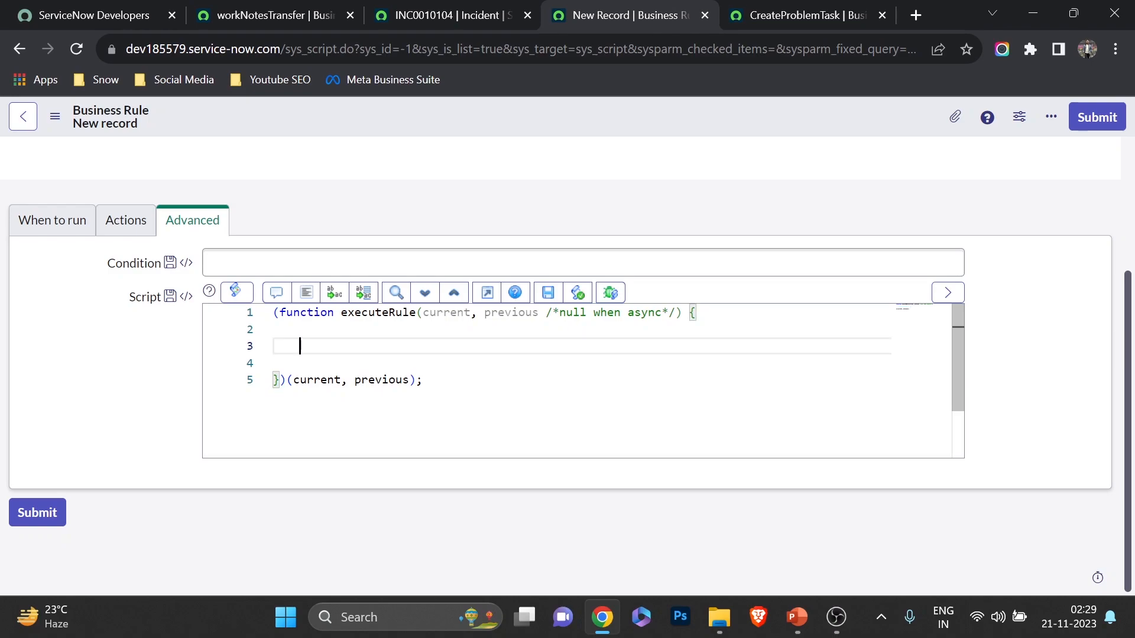
type("var gr =")
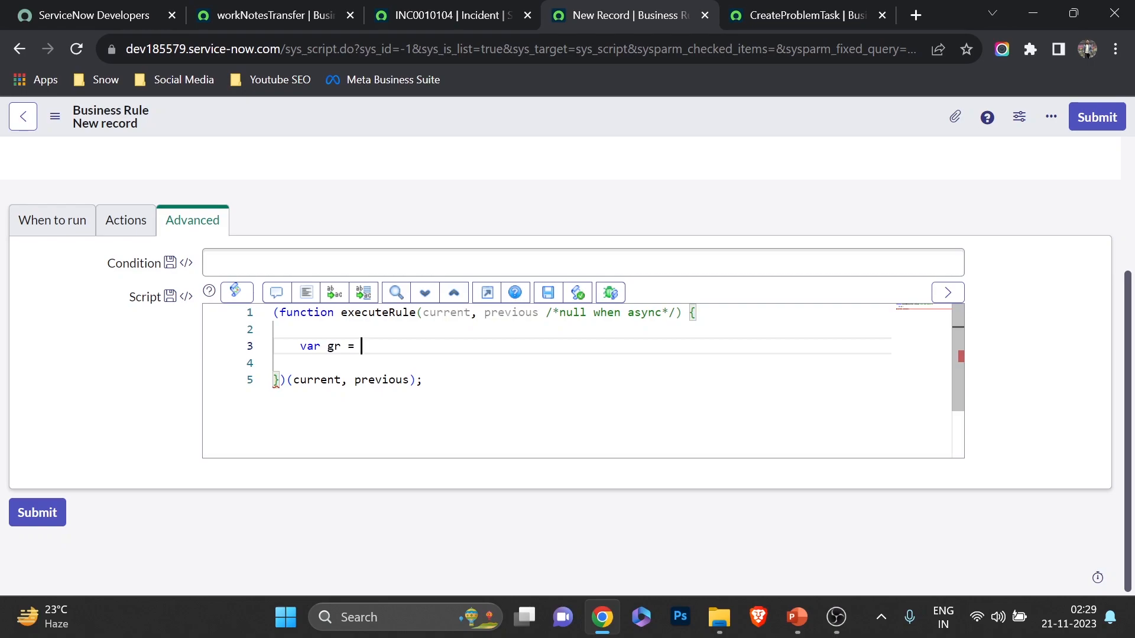
Open problem PRB0007601, show its technical field names and copy the name of the Associate Incident Count field
left_click(799, 12)
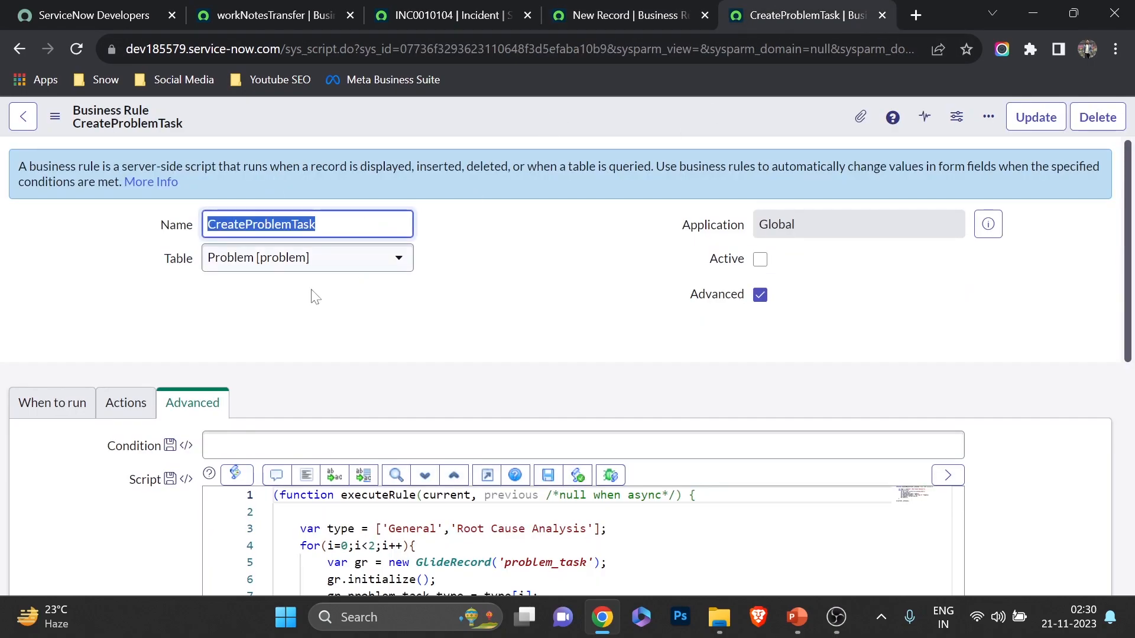
left_click(636, 9)
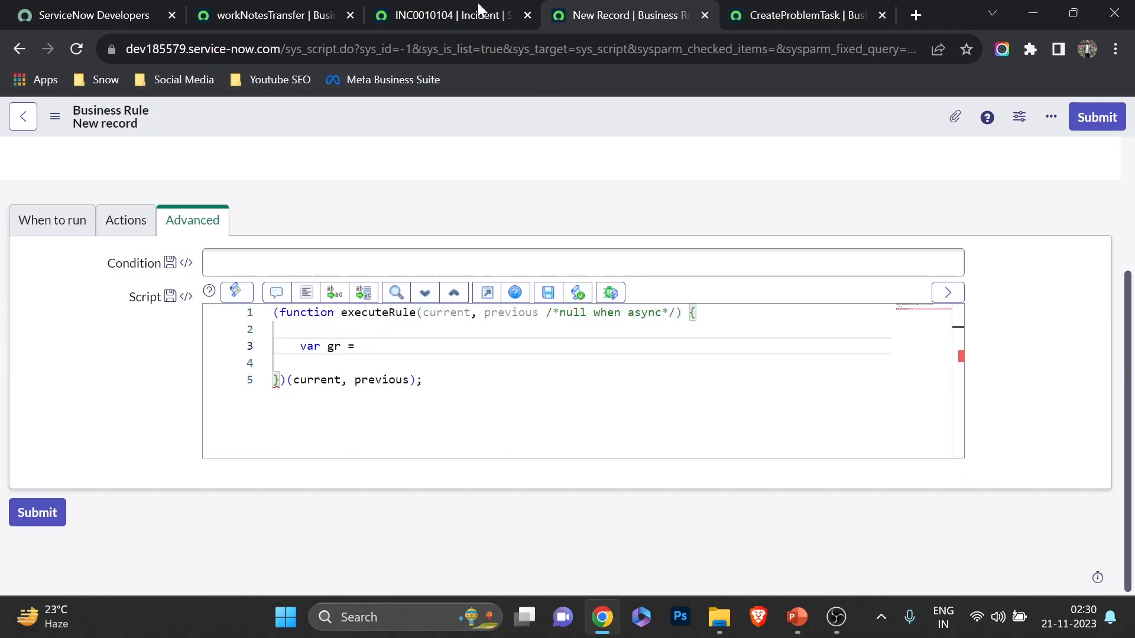
left_click(242, 9)
left_click(190, 120)
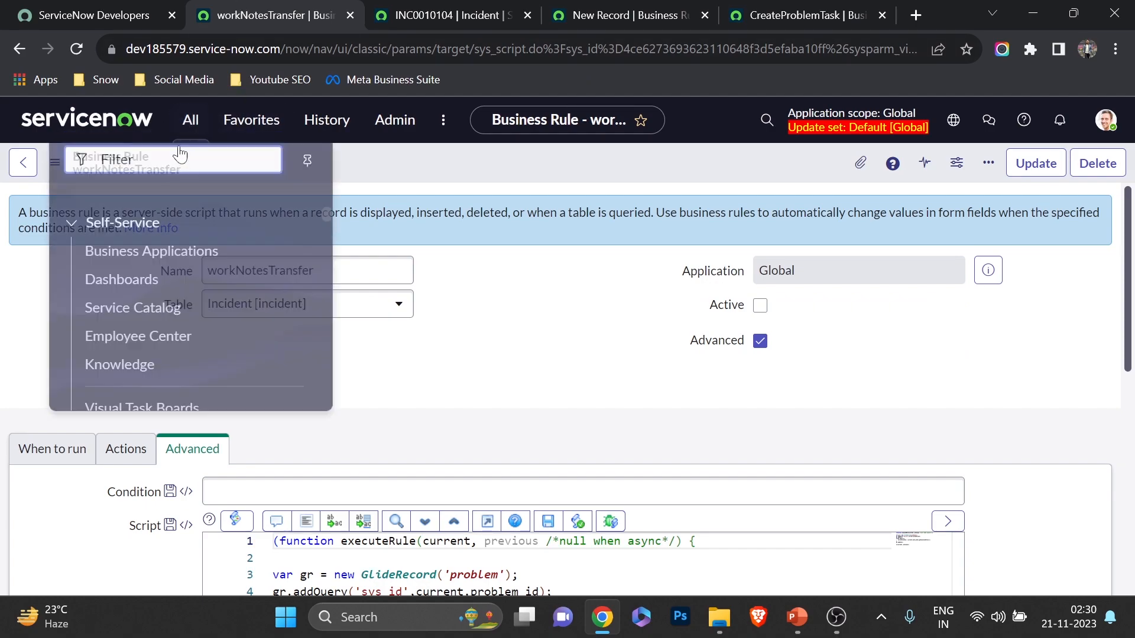
type("problem")
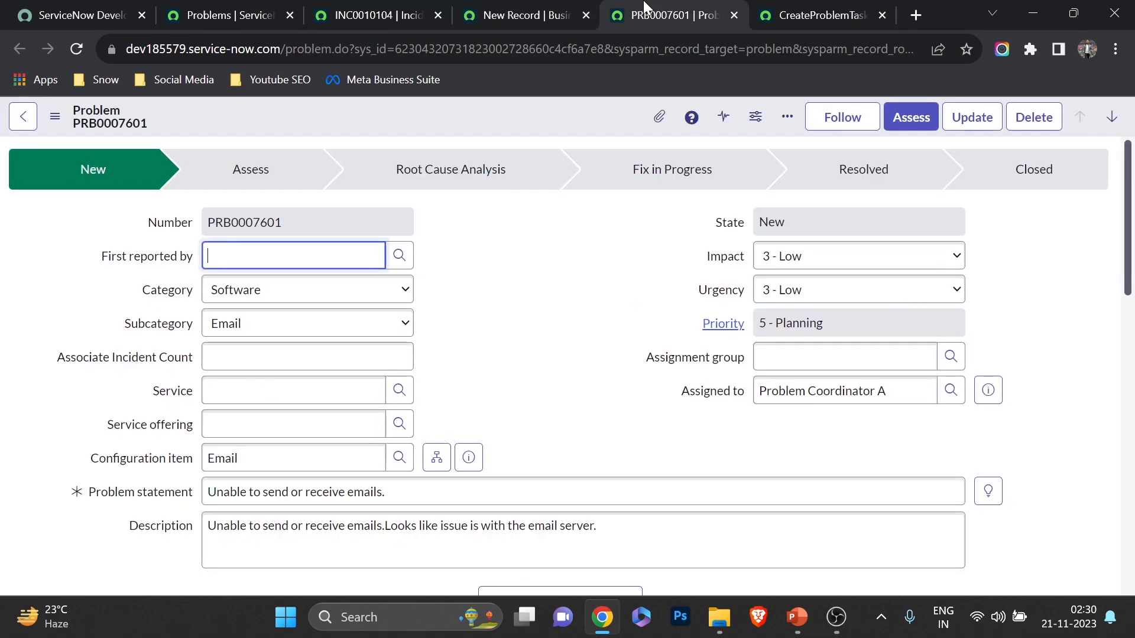
double_click(558, 313)
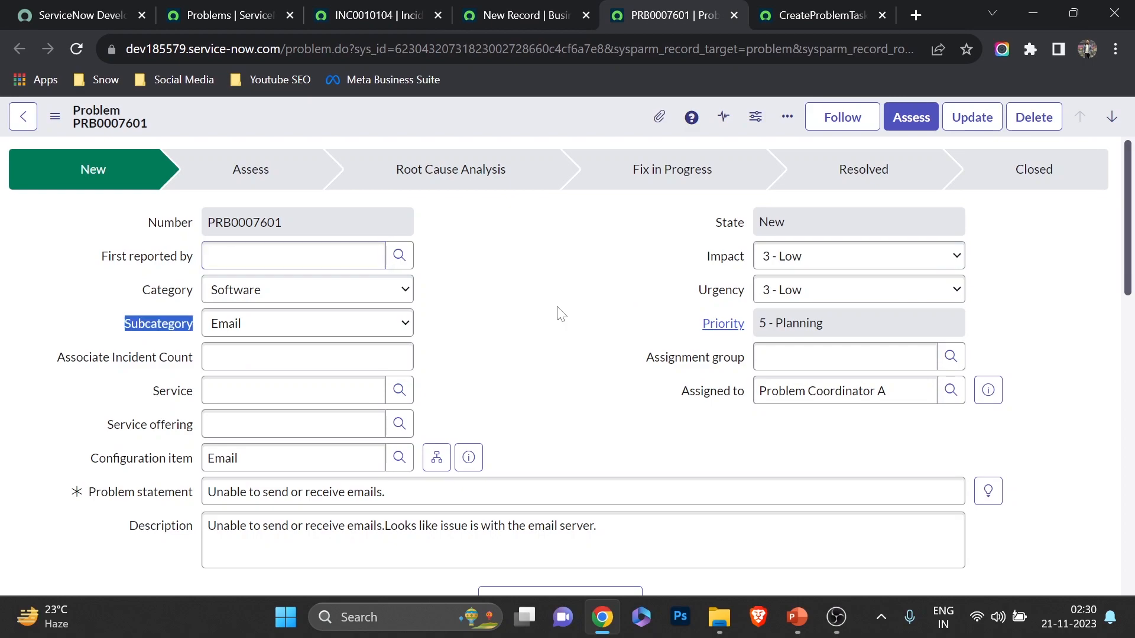
left_click_drag(22, 384, 195, 402)
key("ctrl+c")
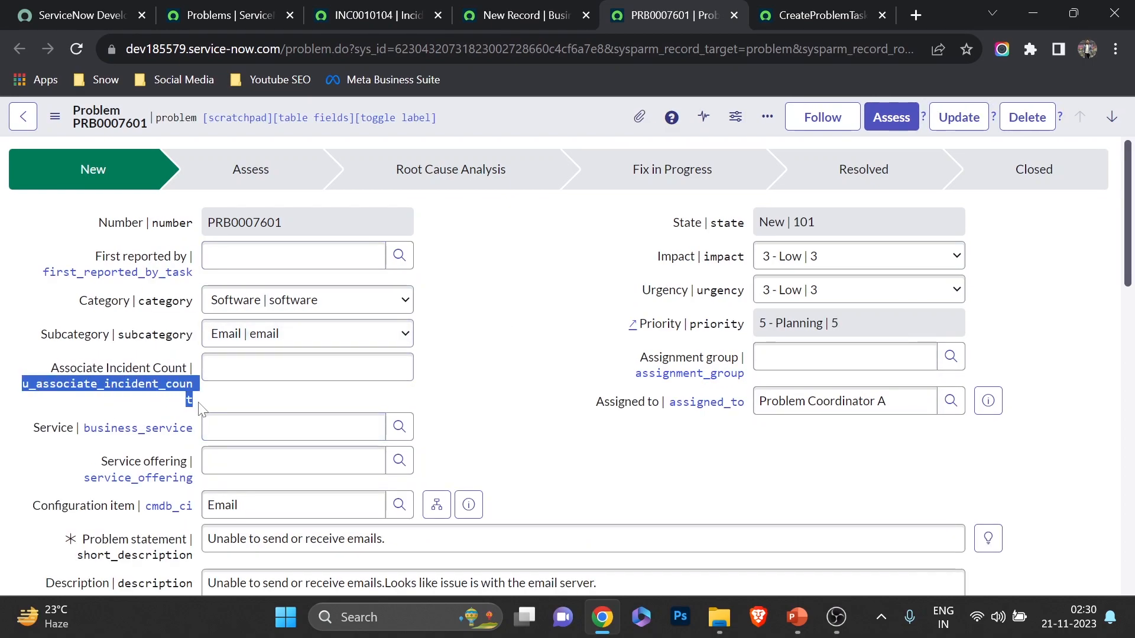
Return to the new business rule and complete the declaration as var gr = new GlideRecord('problem');
left_click(545, 9)
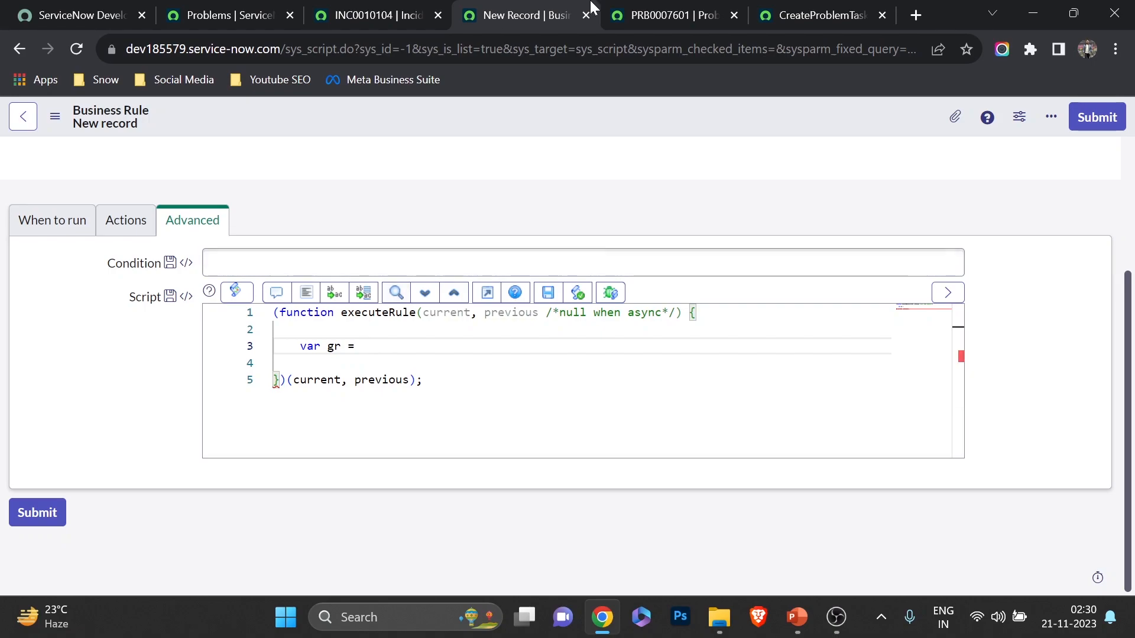
left_click(665, 15)
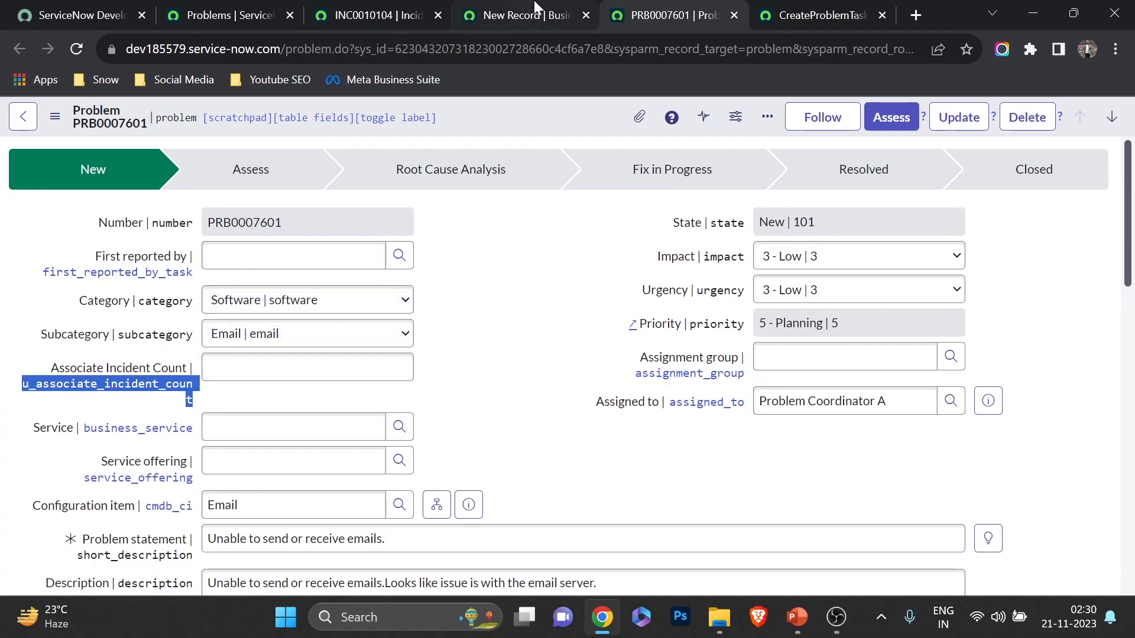
left_click(523, 15)
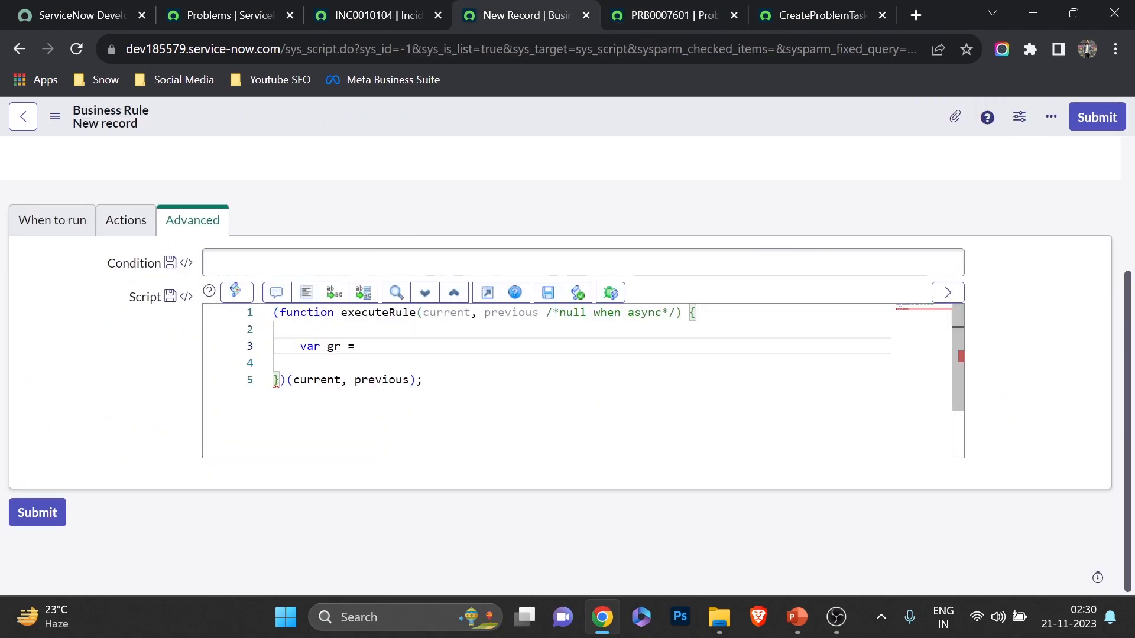
type("new GlideRe")
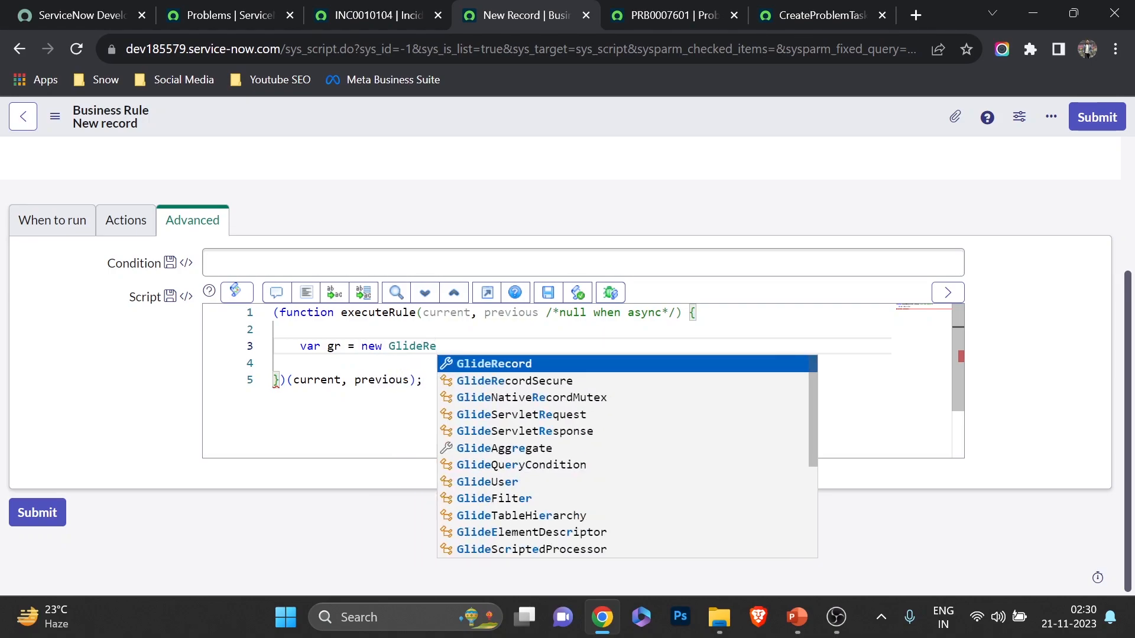
key("Return")
type("('problem');")
key("Return")
Add a gr.addQuery call on the next script line that matches 'sys_id' to current.problem_id
type("gr.addQ")
key("Return")
type("(")
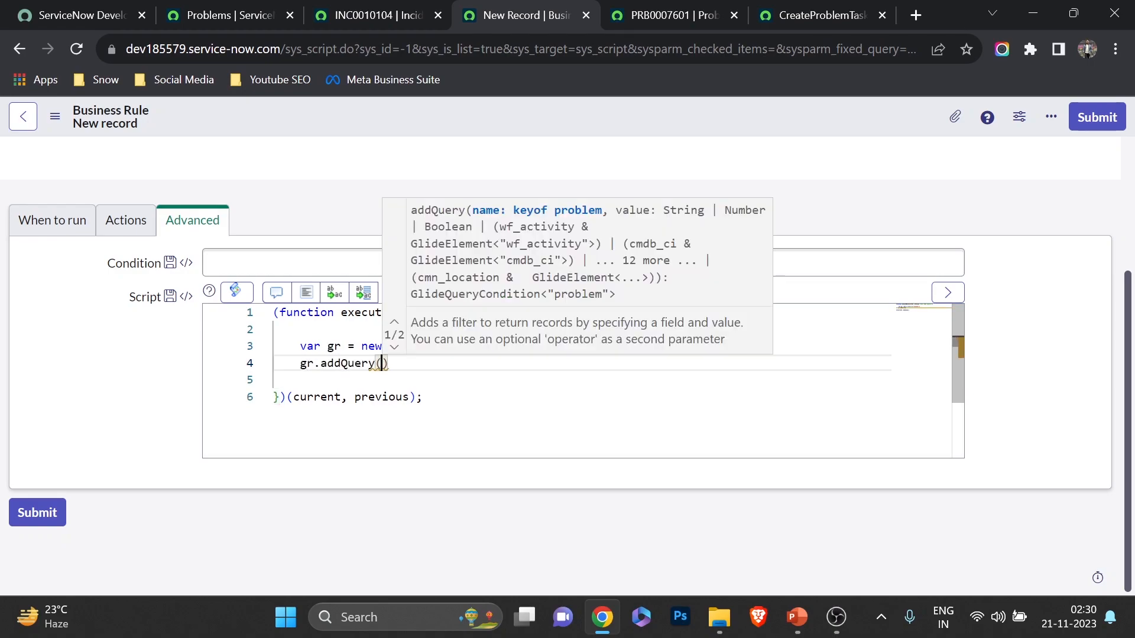
type("'")
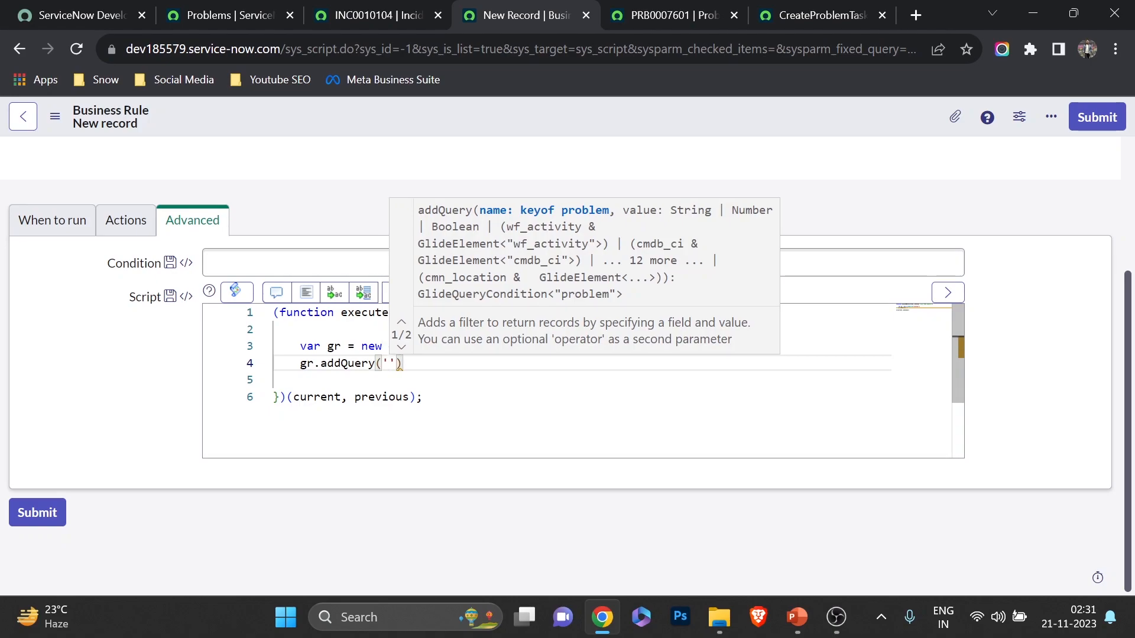
type("s")
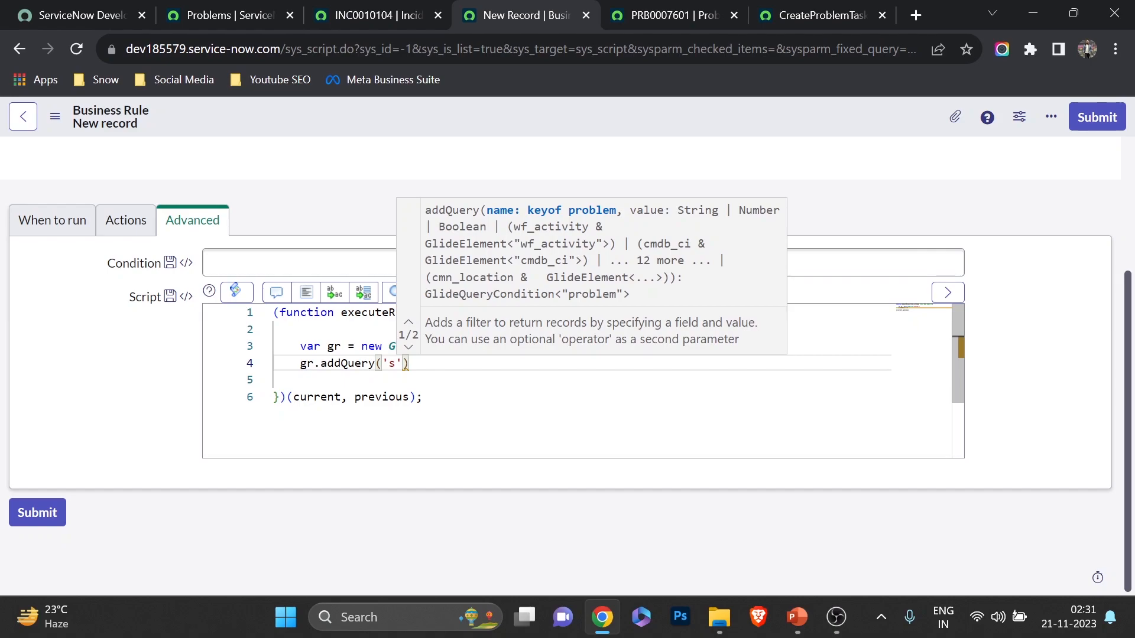
type("ys_id")
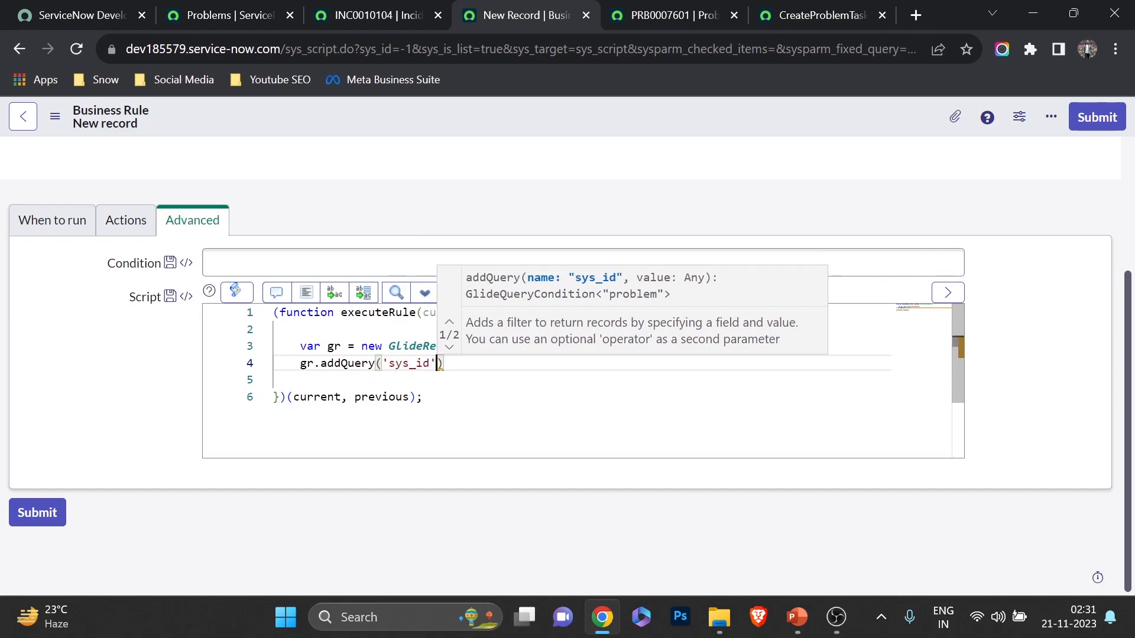
type(",")
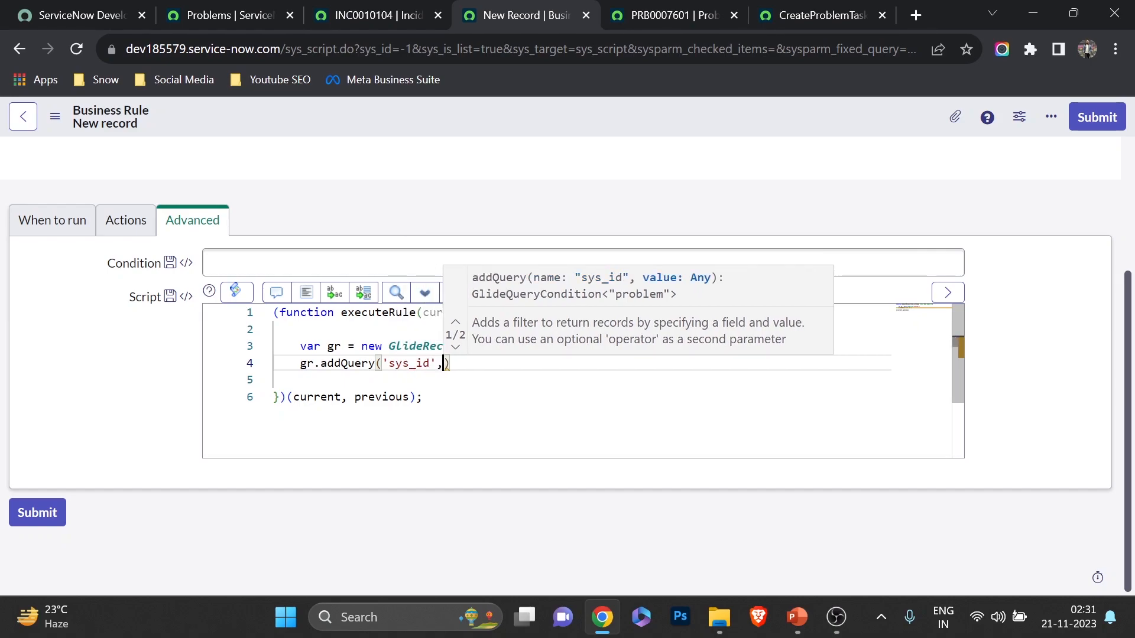
type("current")
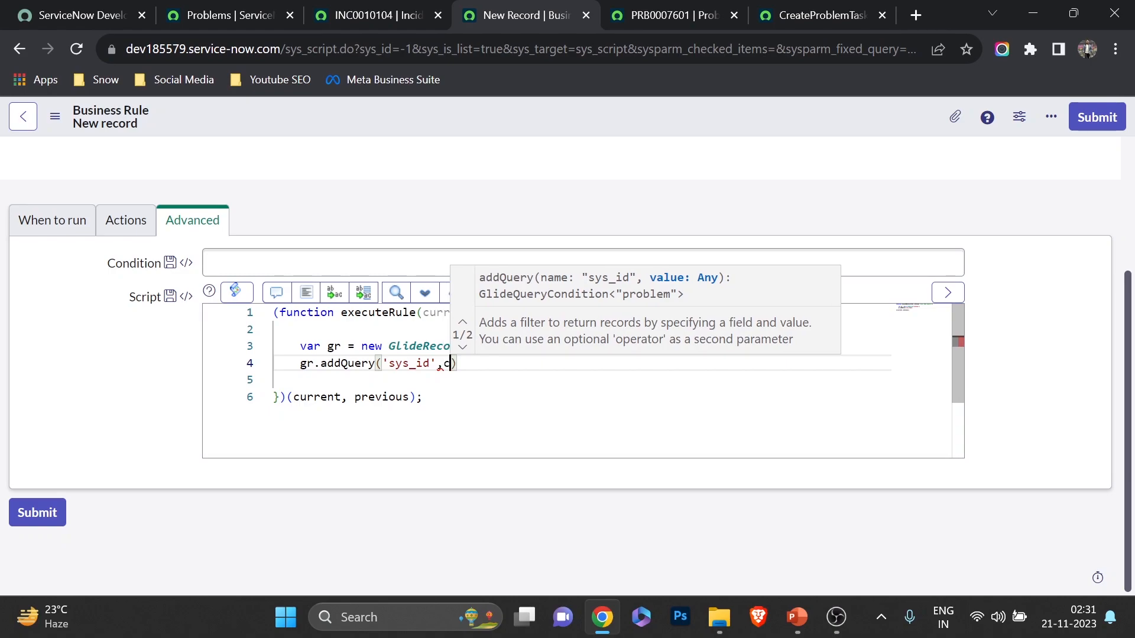
type(".prob")
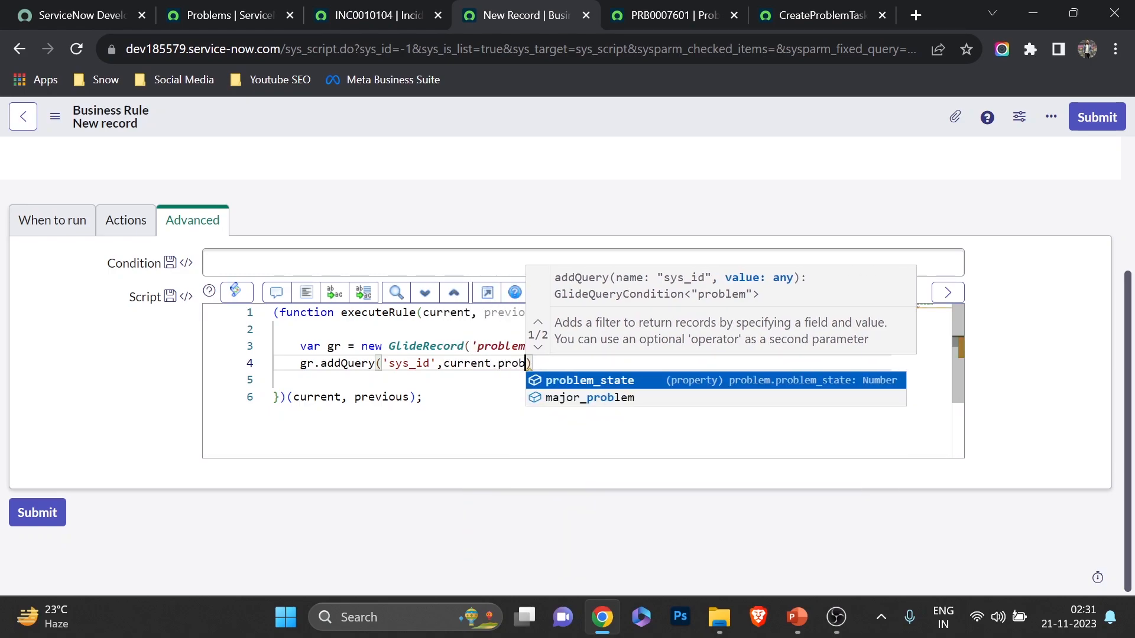
type("lem")
type("_id")
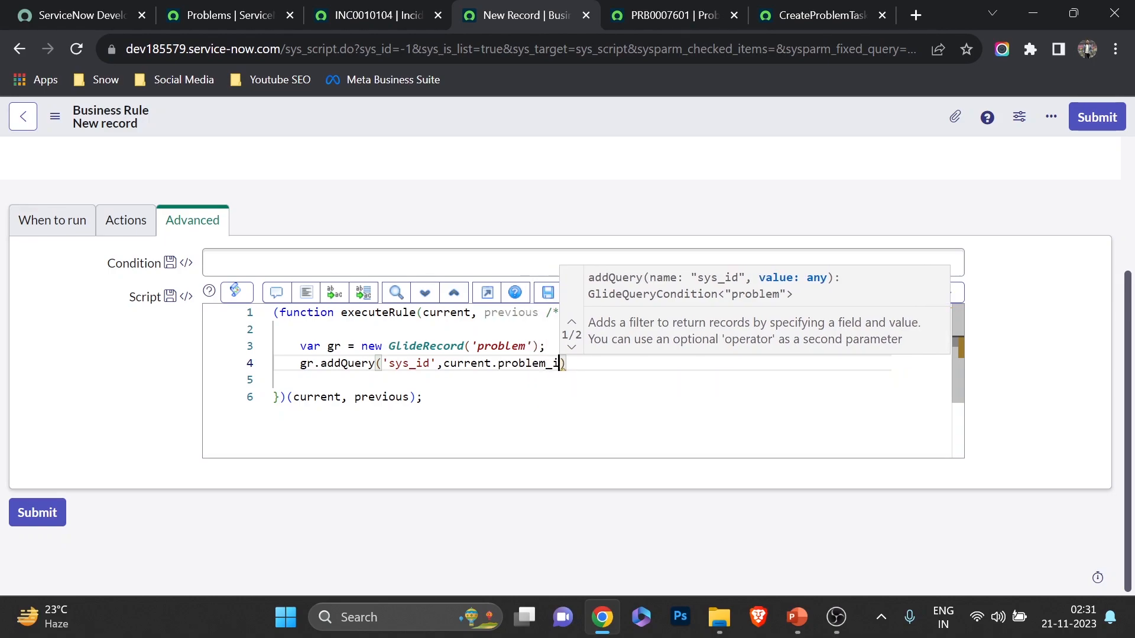
type(";")
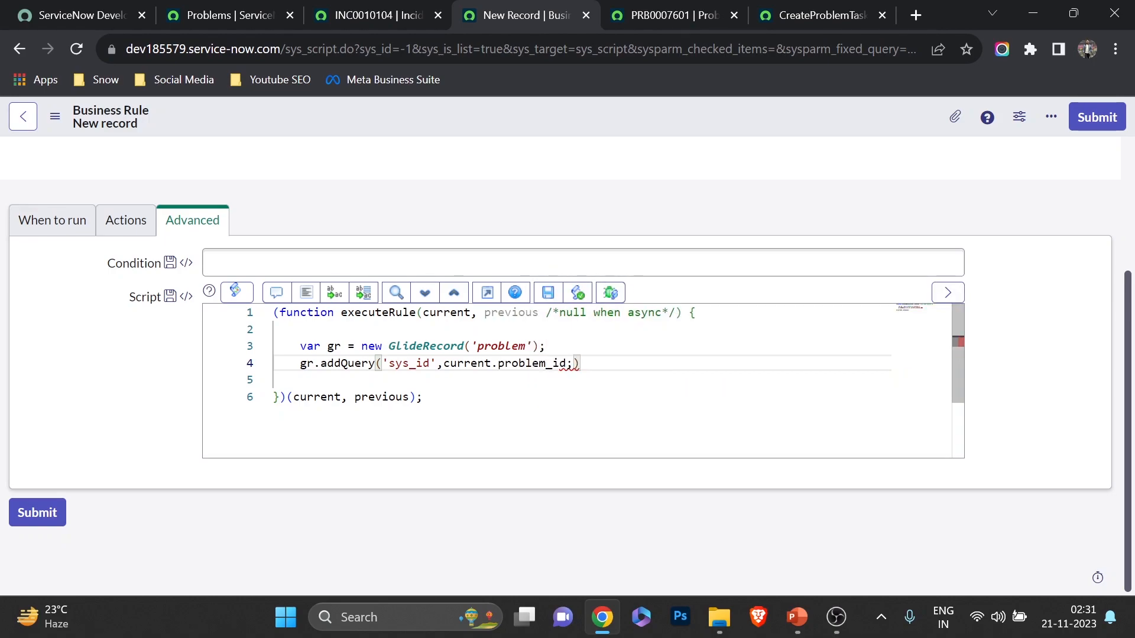
Check the Problem field's technical name on incident INC0010104, and move the addQuery line's semicolon outside the closing parenthesis
left_click(388, 5)
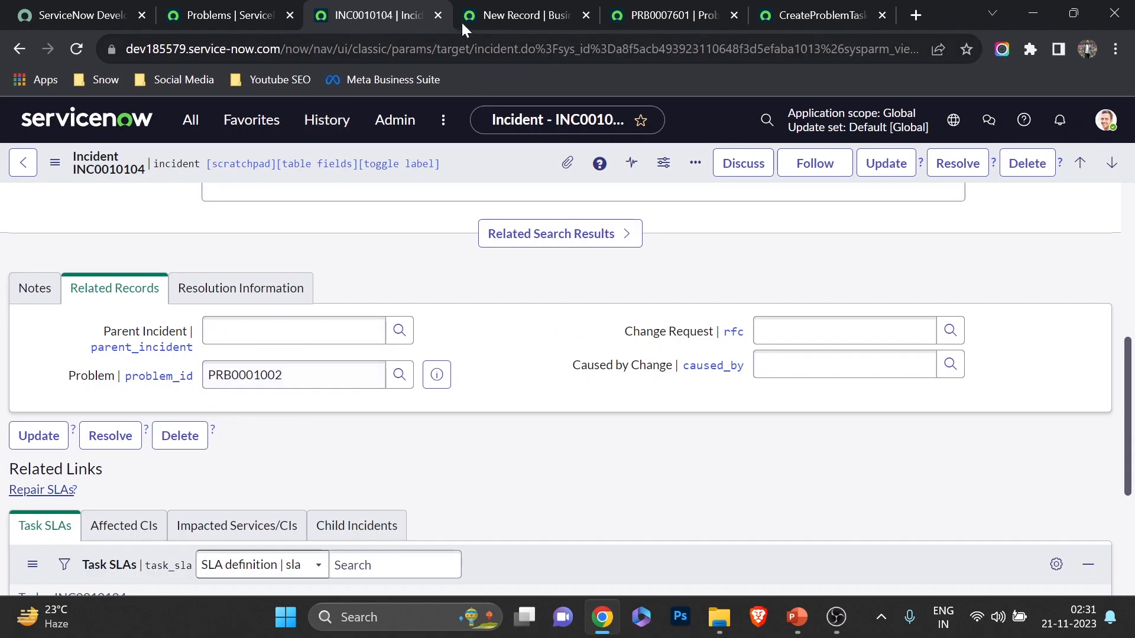
left_click(526, 15)
key("BackSpace")
key("Right")
type(";")
Add the line gr.query(); below the addQuery line to run the problem query
key("Return")
type("gr")
key("Escape")
type(".query();")
key("Return")
Add an if(gr.next()) block with braces below the gr.query(); line in the business rule script
type("if")
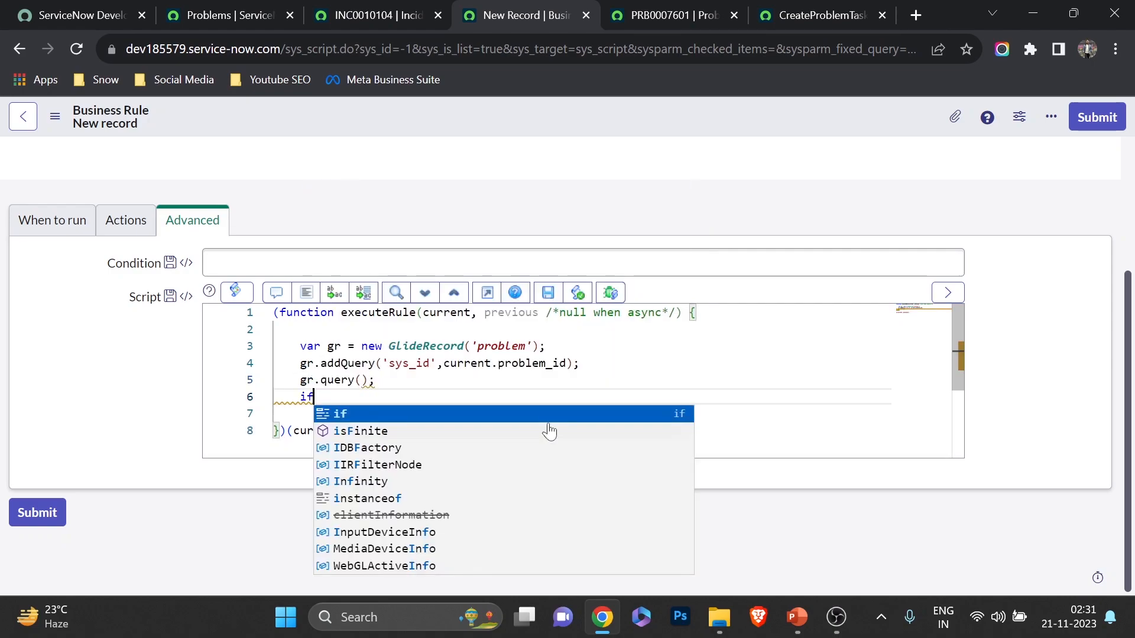
type("(gr.next")
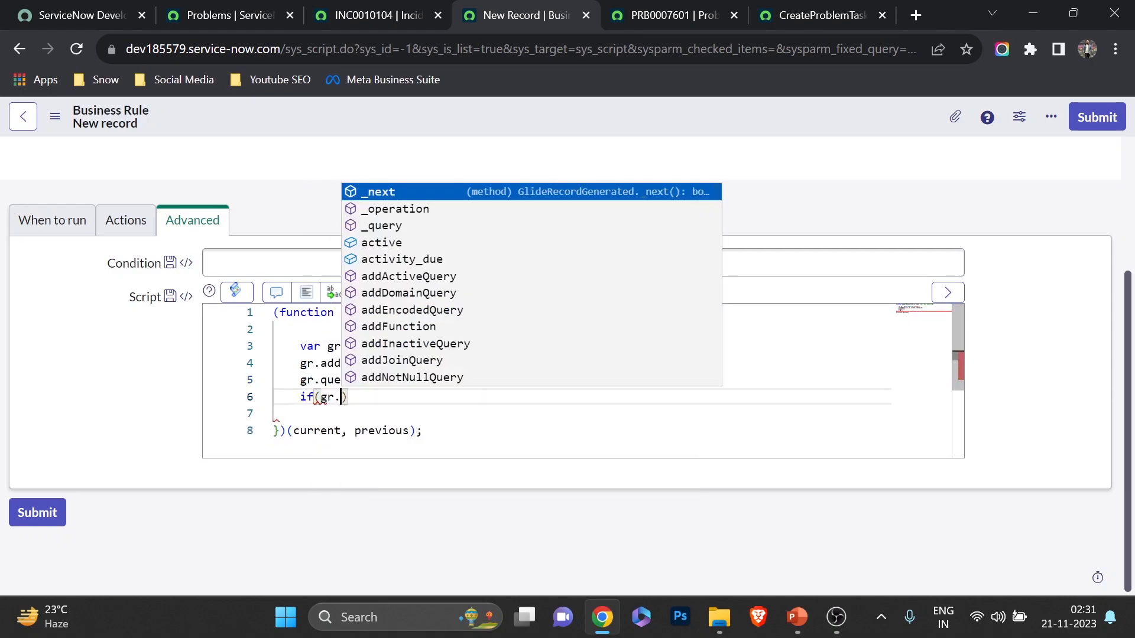
key("Return")
key("End")
type("{")
key("Return")
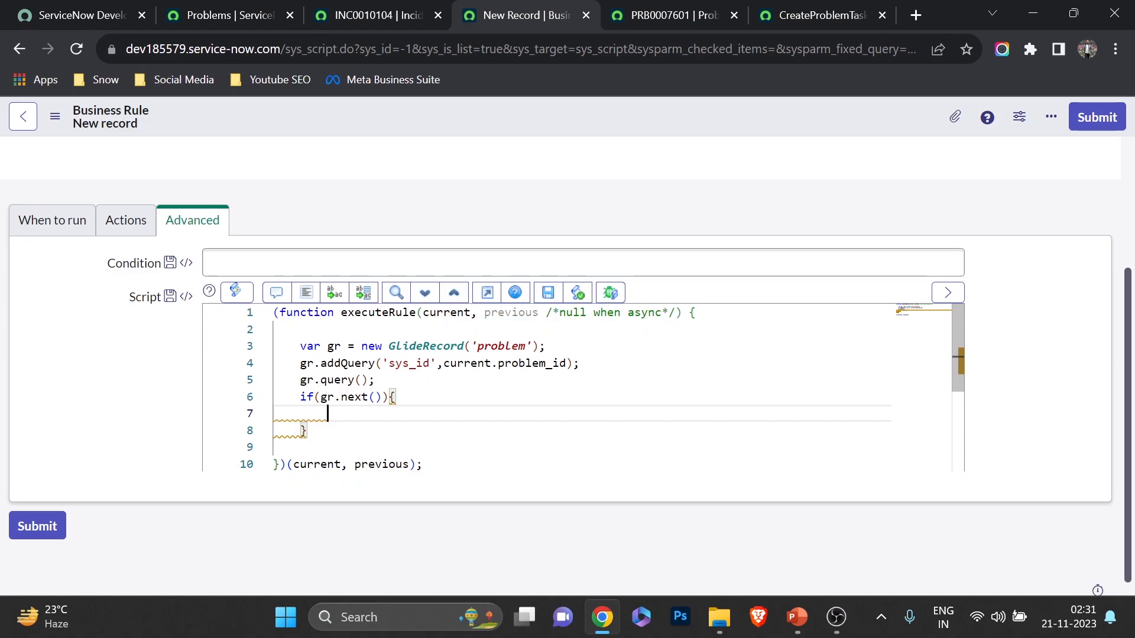
Inside the if block, add gr.u_associate_incident_count = gr.u_associate_incident_count +1; to increment the problem's count
type("gr.")
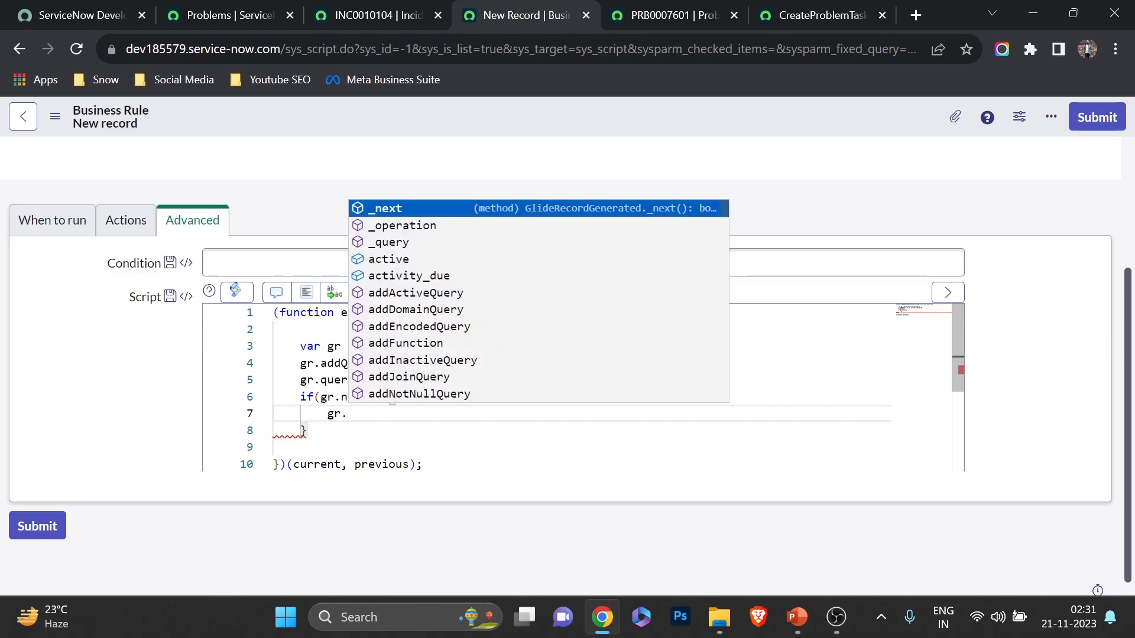
key("ctrl+v")
key("Left")
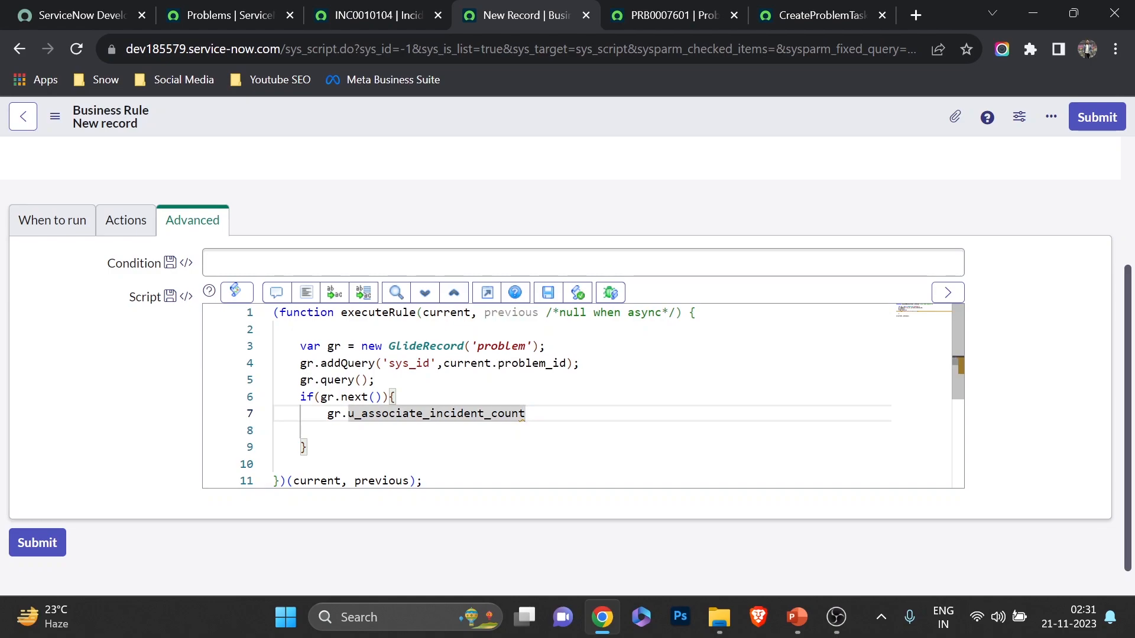
type("=")
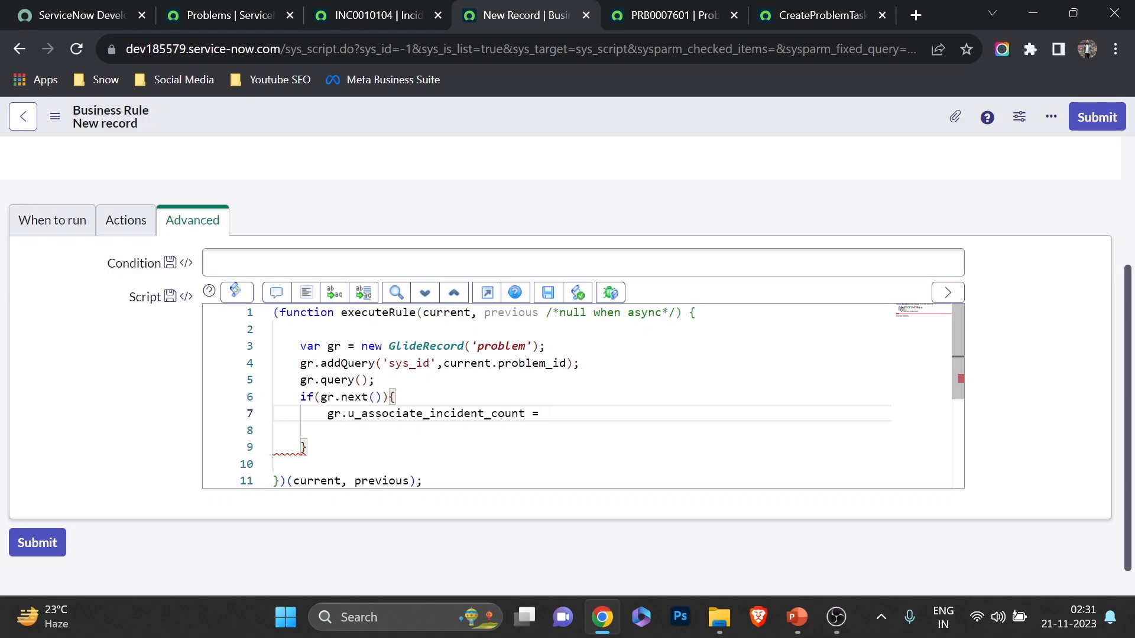
left_click_drag(328, 414, 534, 413)
key("ctrl+c")
key("End")
key("ctrl+v")
type("+1;")
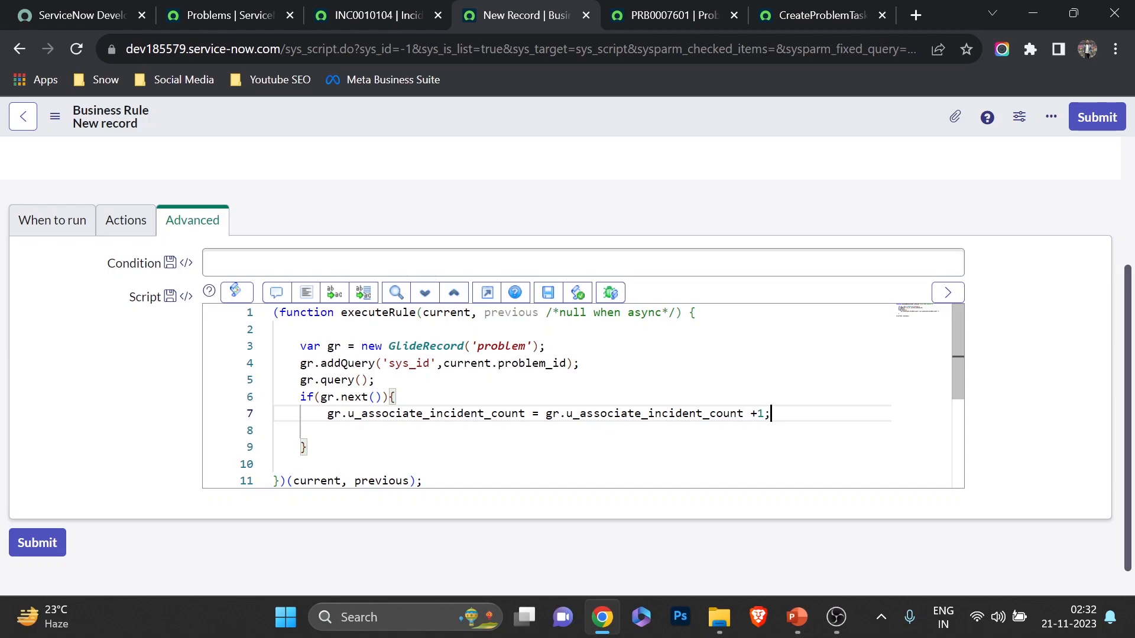
Add the line gr.update(); directly after the if block's closing brace
left_click(306, 448)
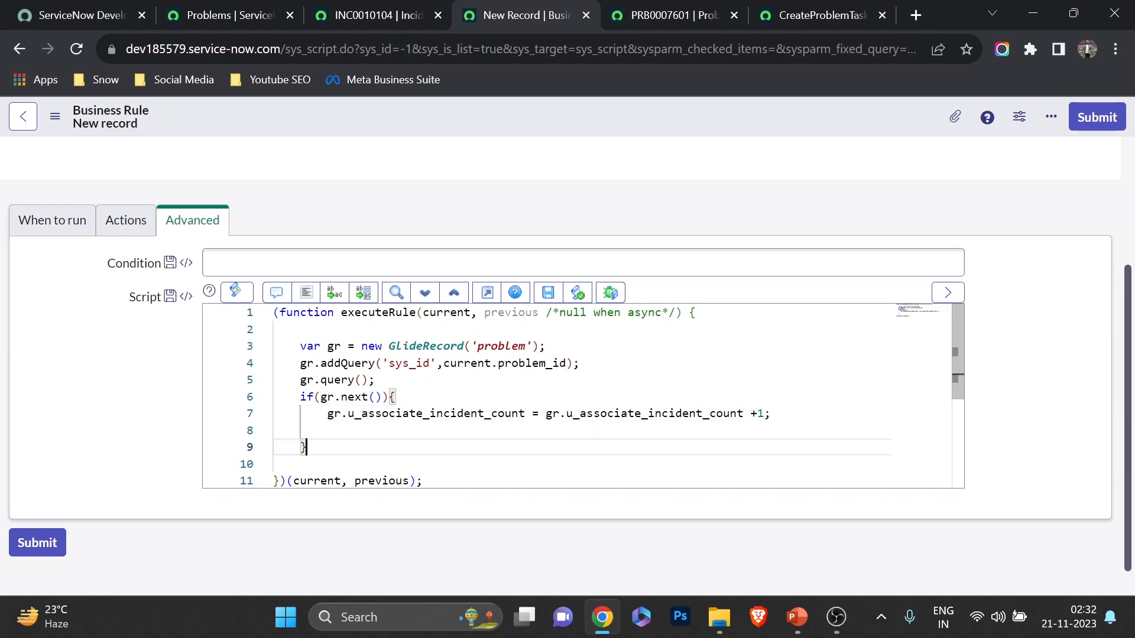
key("Return")
type("gr")
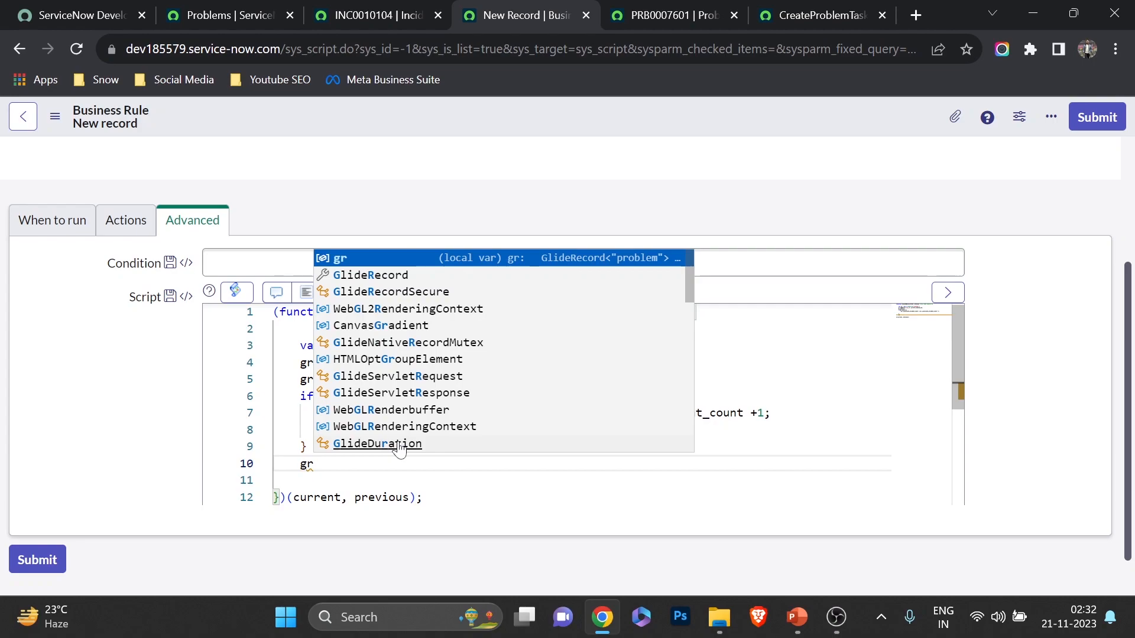
type(".up")
key("Return")
type("();")
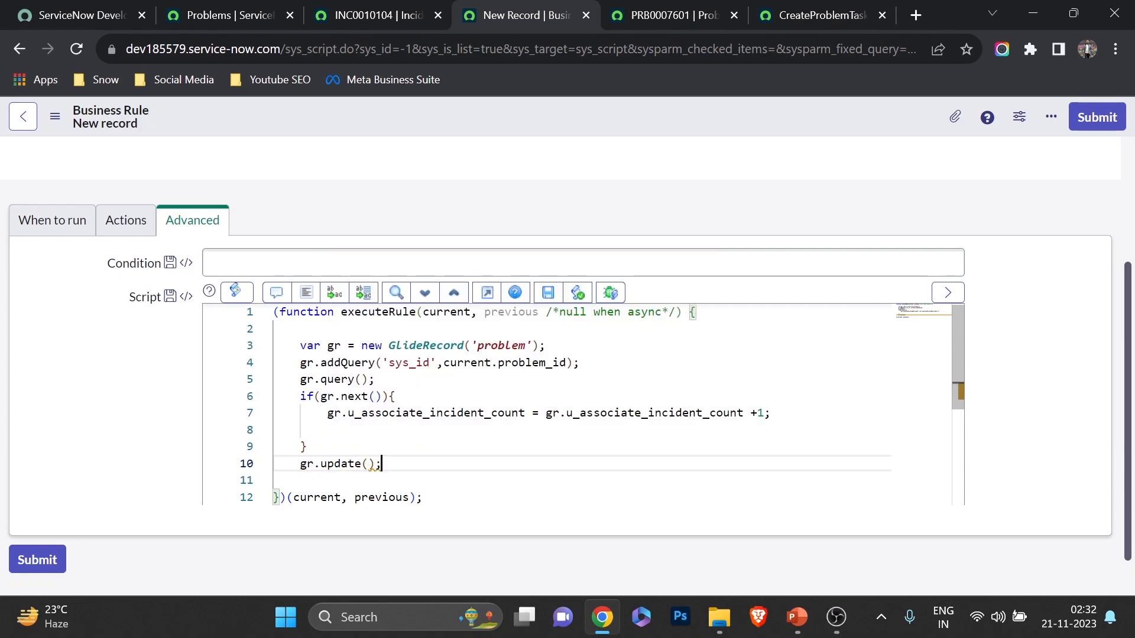
Save the new business rule and stay on its form
scroll(499, 246, "up", 2)
right_click(489, 122)
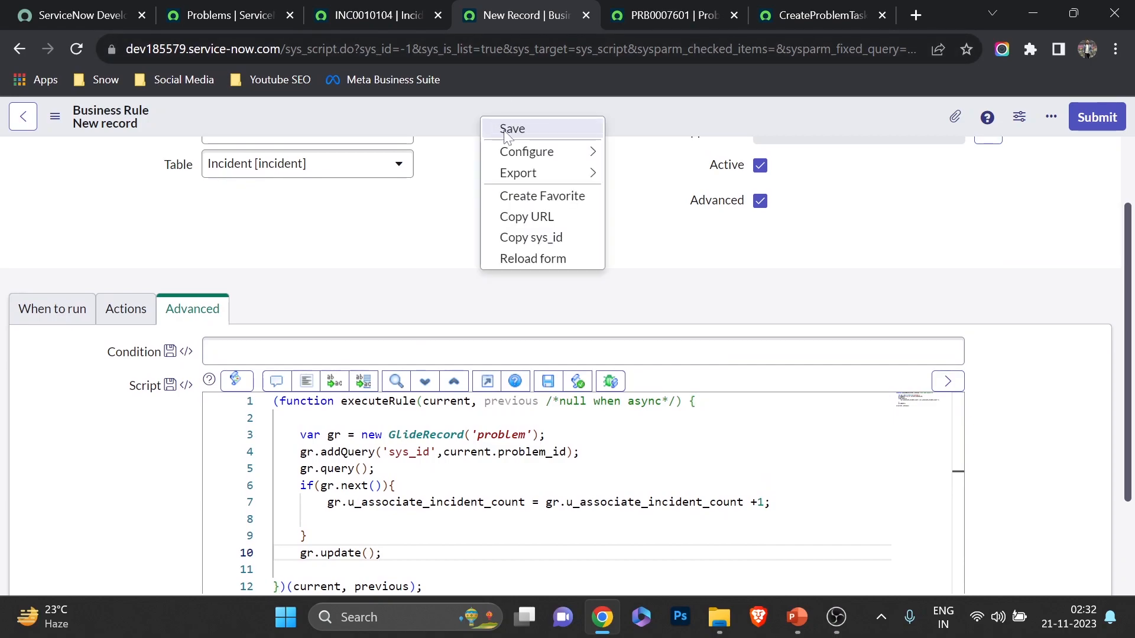
left_click(501, 130)
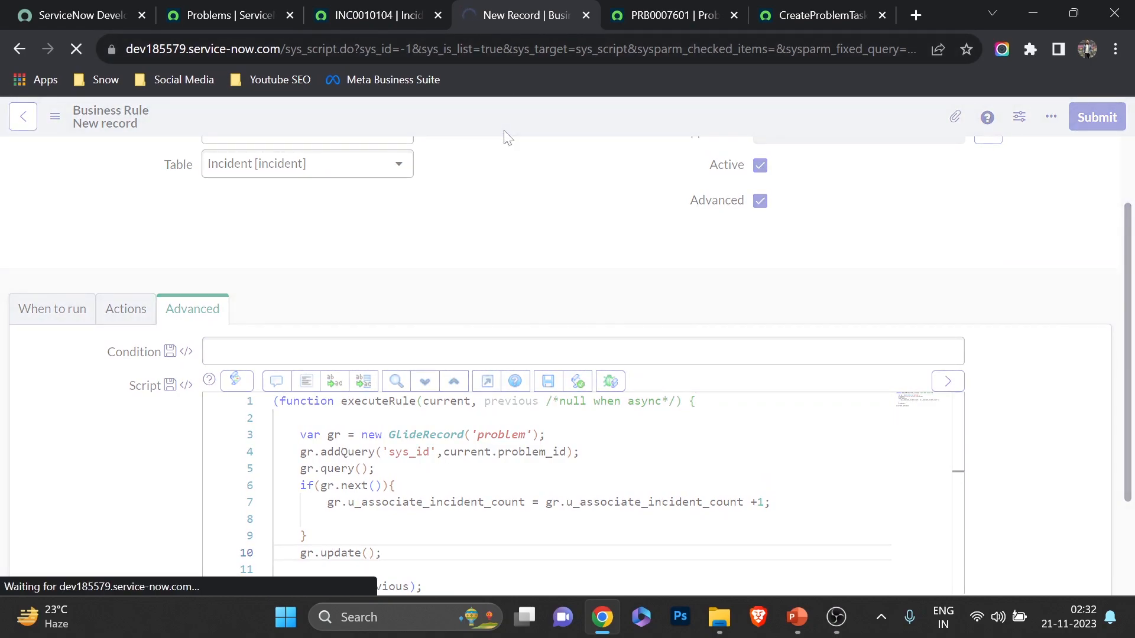
Switch to the open problem record PRB0007601 and select its number for copying
key("ctrl+Tab")
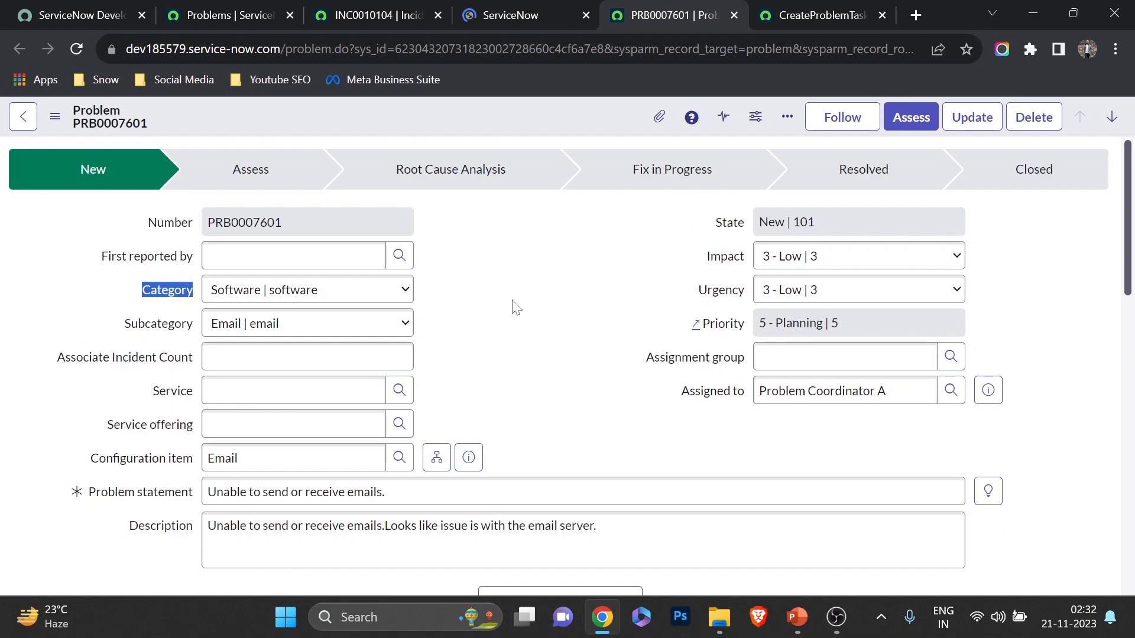
scroll(588, 296, "down", 15)
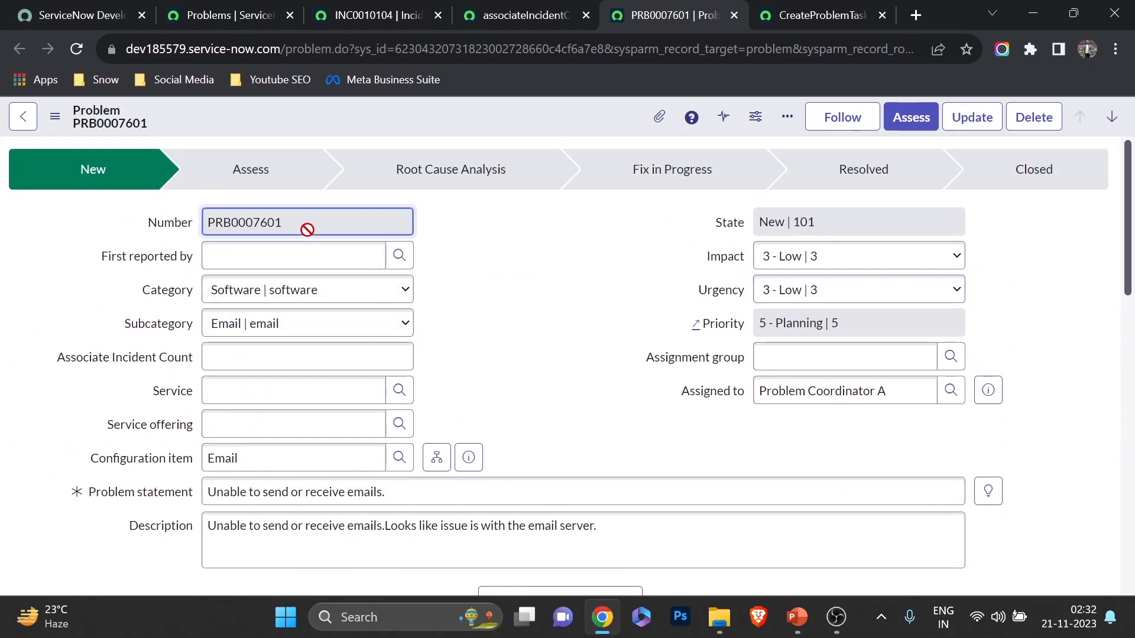
double_click(307, 230)
In the tab holding incident INC0010104, load incident.list and open incident INC0010033 in a new tab
left_click(372, 15)
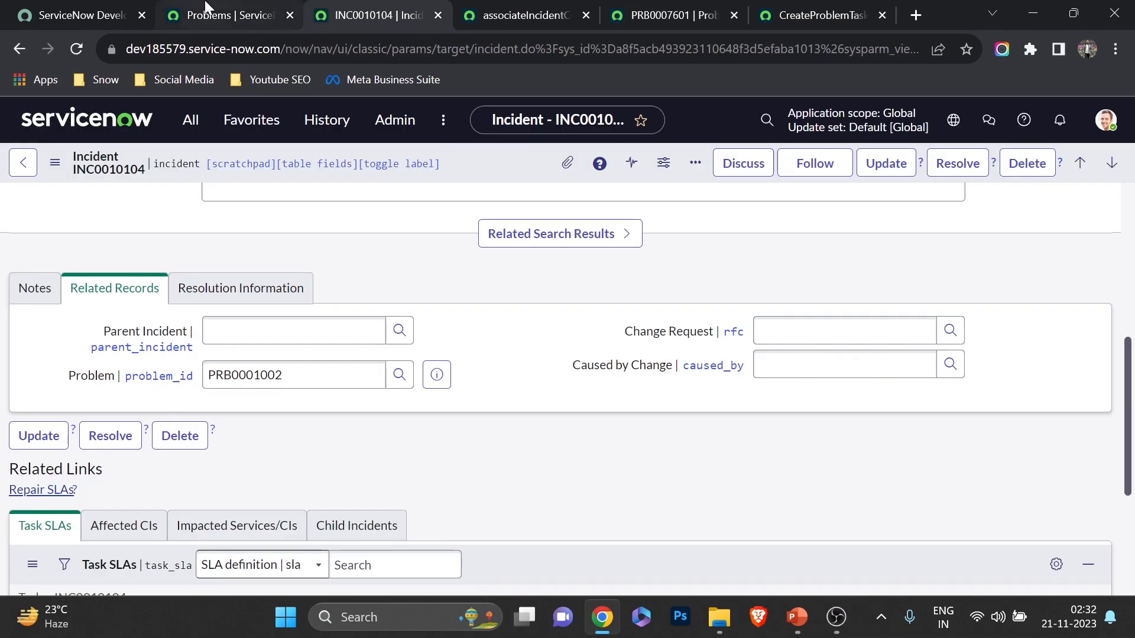
left_click(248, 121)
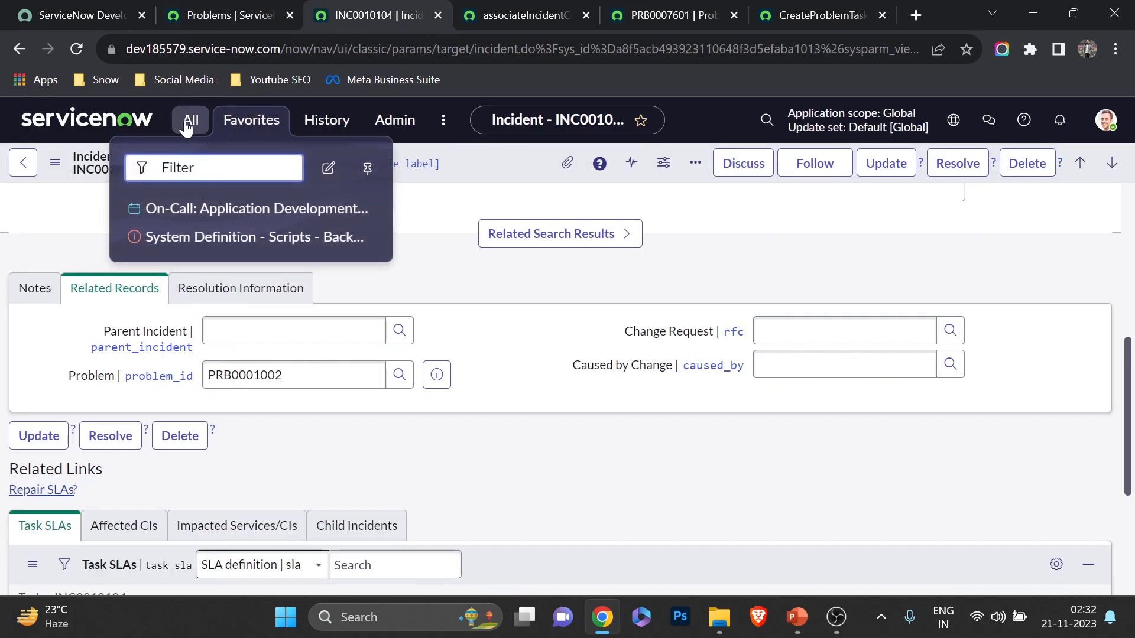
left_click(186, 123)
type("incident.list")
key("Return")
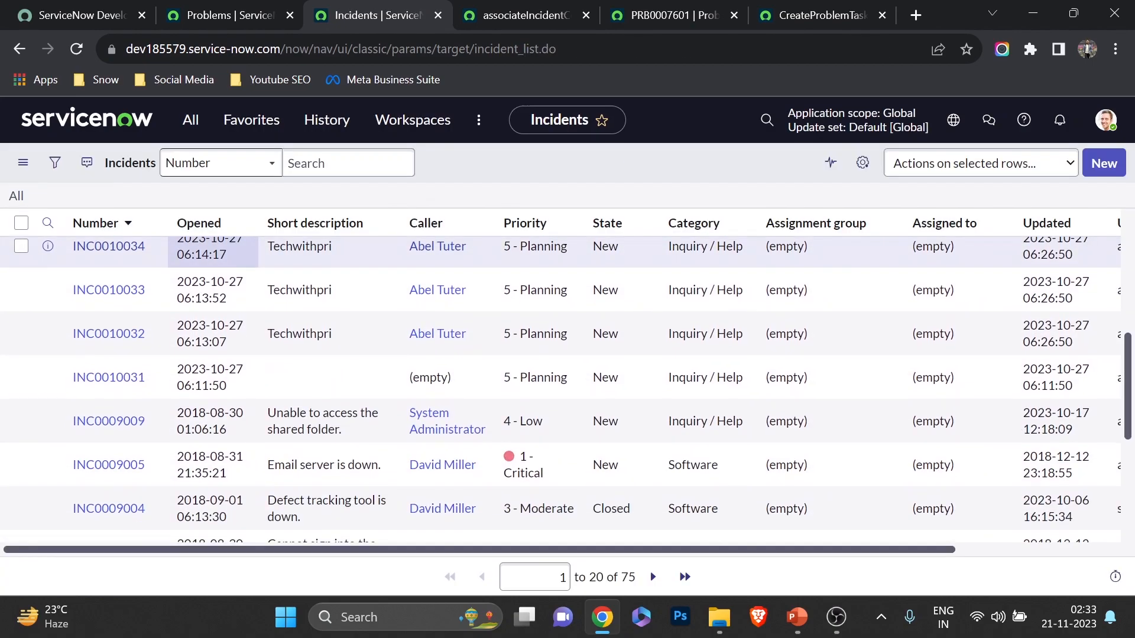
middle_click(102, 292)
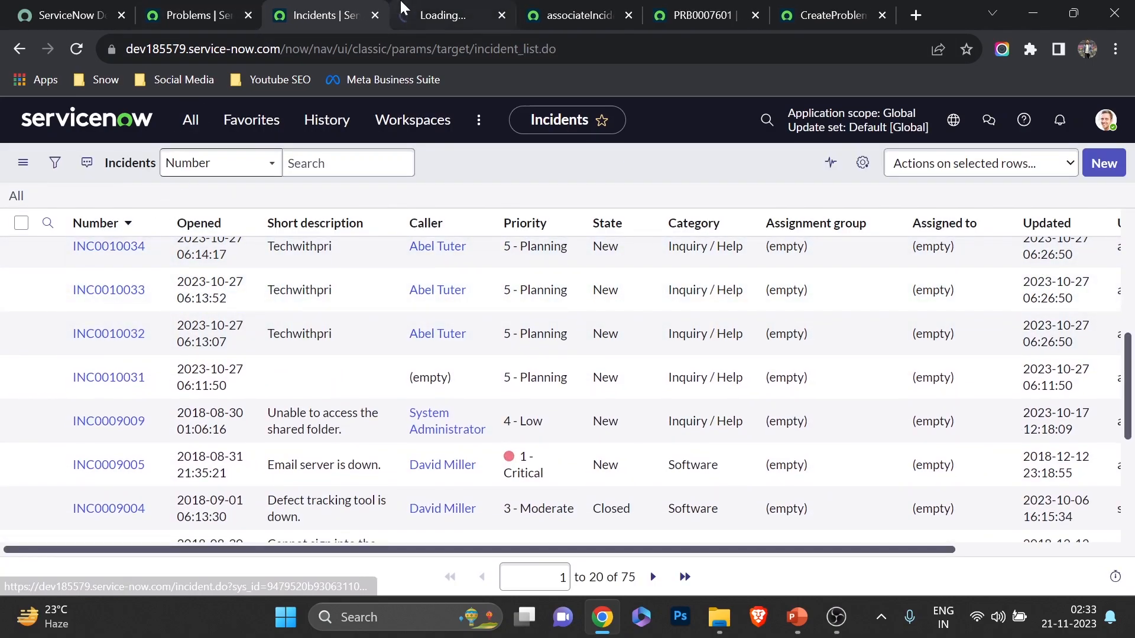
left_click(402, 9)
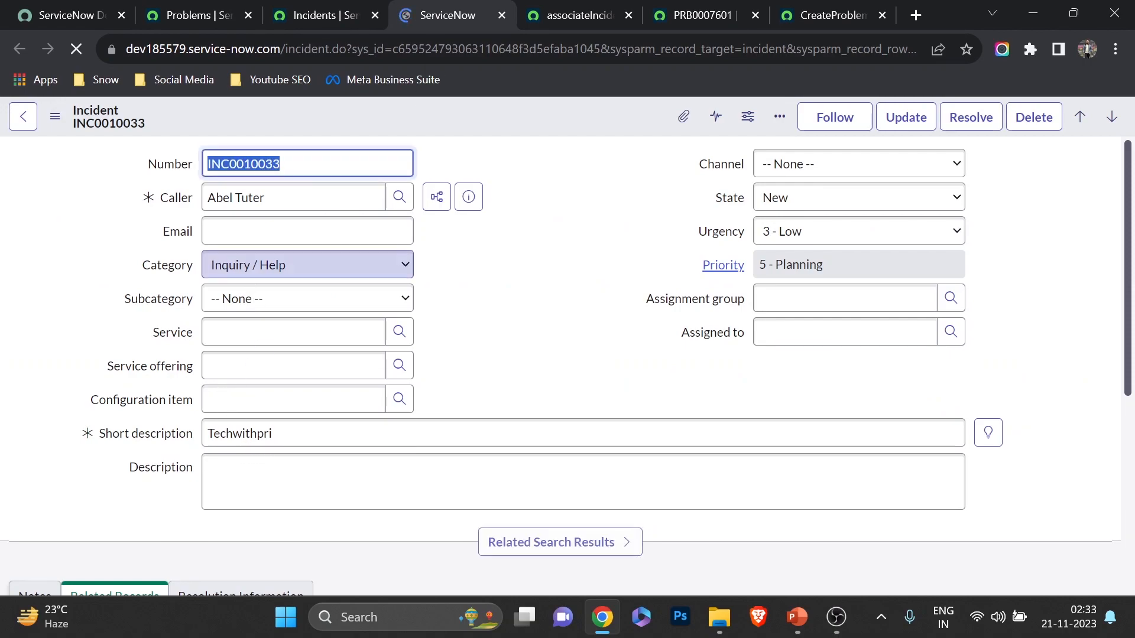
Set the Problem field of incident INC0010033 to PRB0007601 and save the incident
scroll(89, 329, "down", 7)
left_click(293, 230)
key("ctrl+v")
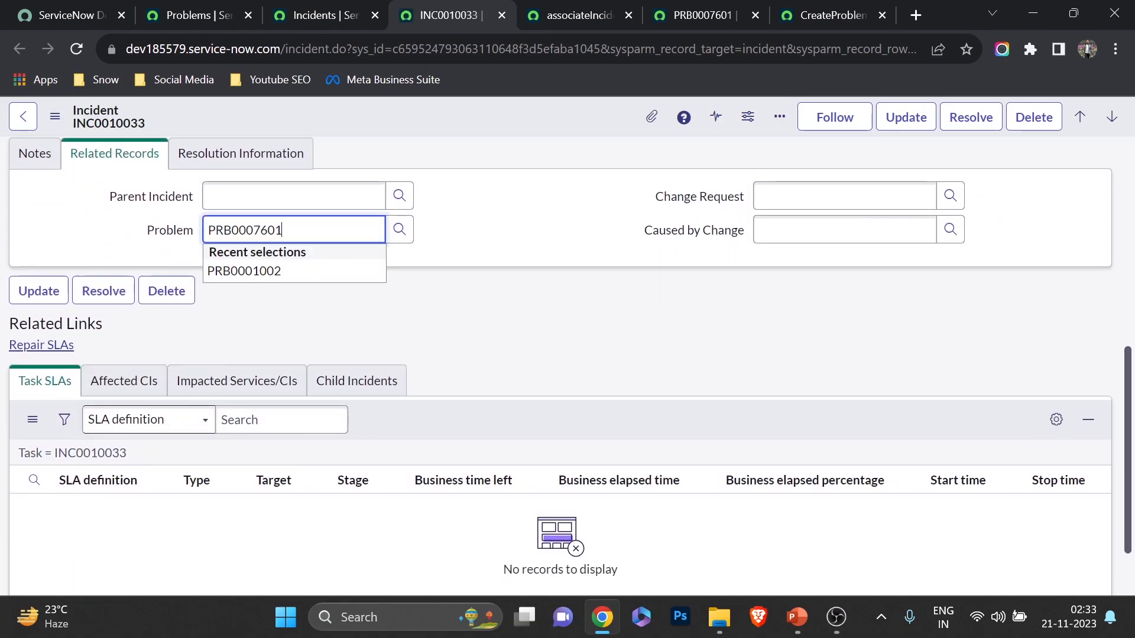
left_click(304, 260)
scroll(307, 267, "up", 8)
right_click(456, 135)
left_click(461, 138)
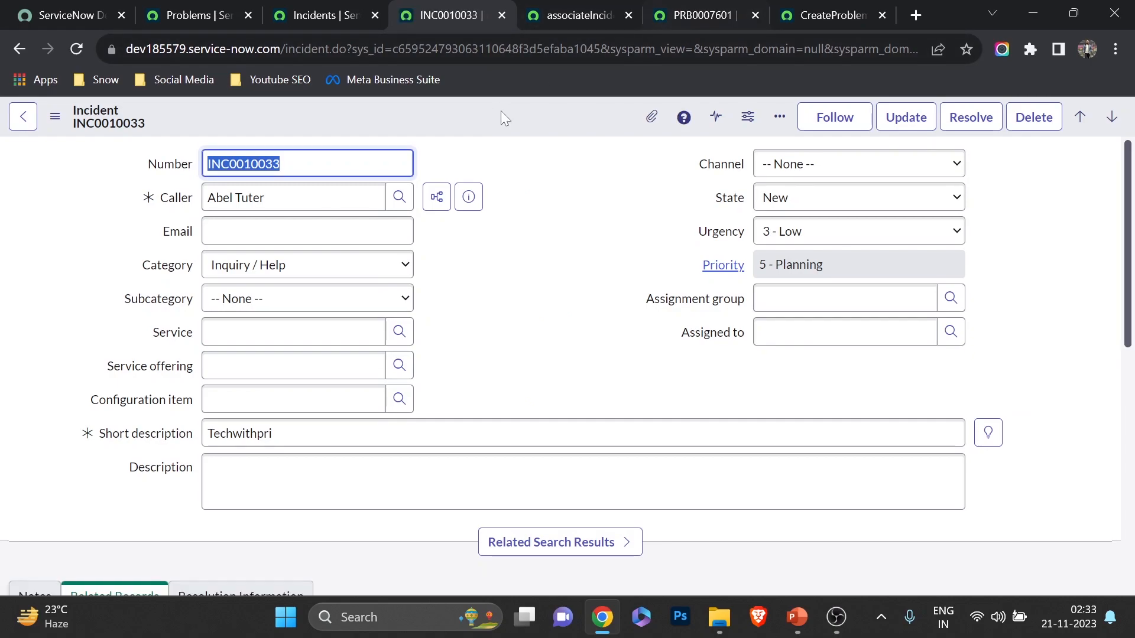
Open problem PRB0007601 from the incident's Problem field in a new tab to check its Associate Incident Count
scroll(458, 243, "down", 6)
scroll(446, 246, "up", 1)
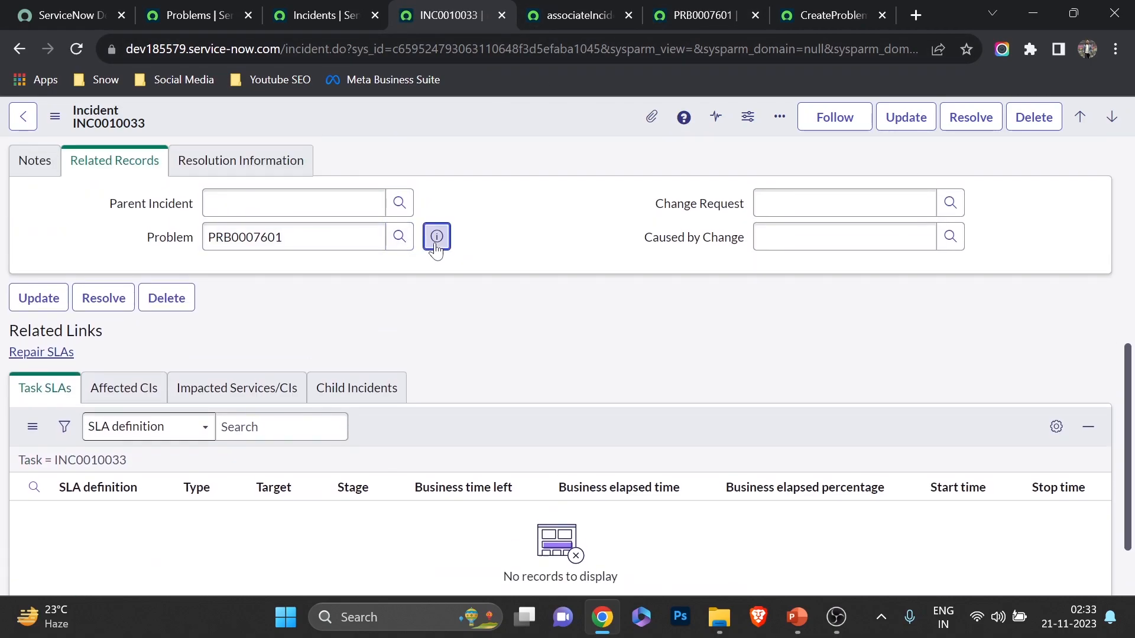
left_click(437, 239)
left_click(677, 283, "ctrl")
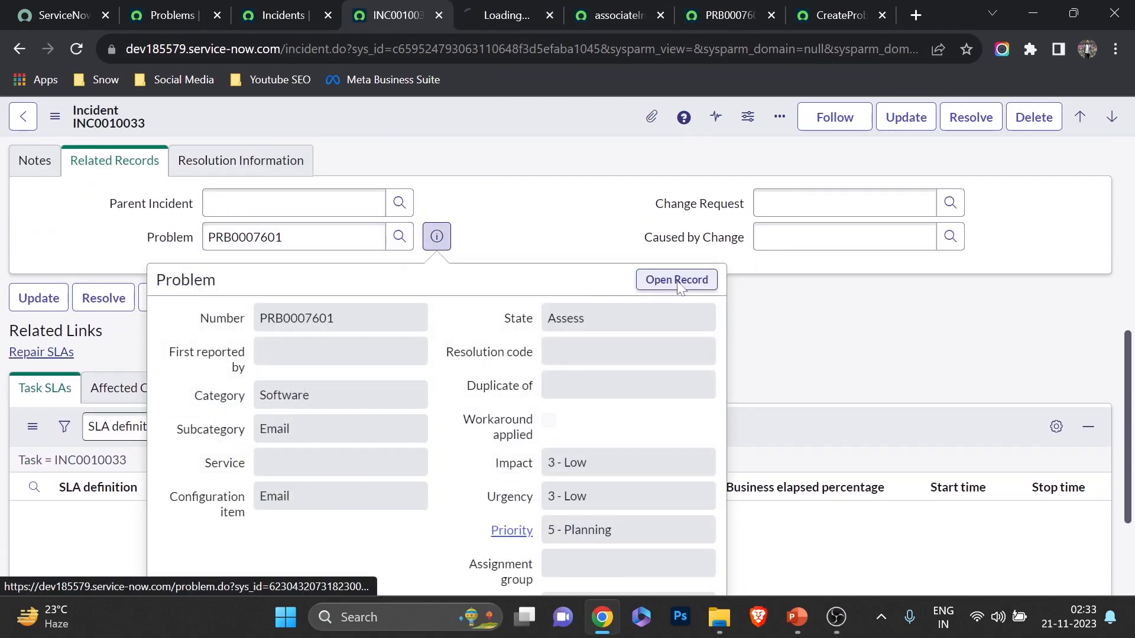
left_click(502, 9)
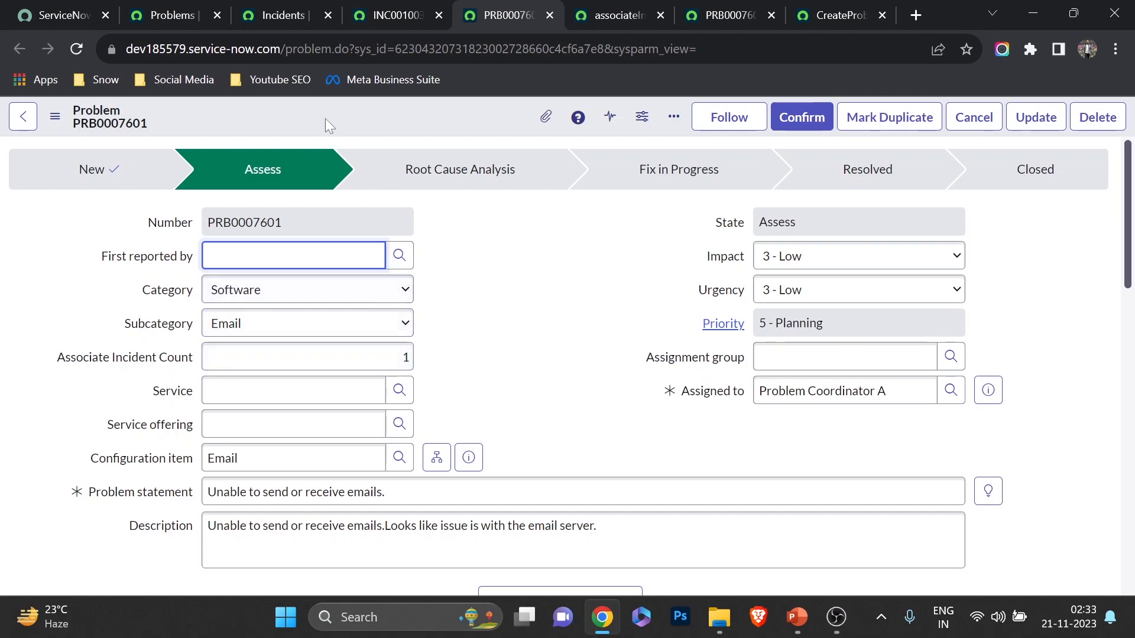
Copy the number of problem PRB0007601, close the INC0010033 tab, and return to the incident list
double_click(307, 225)
key("ctrl+c")
left_click(355, 14)
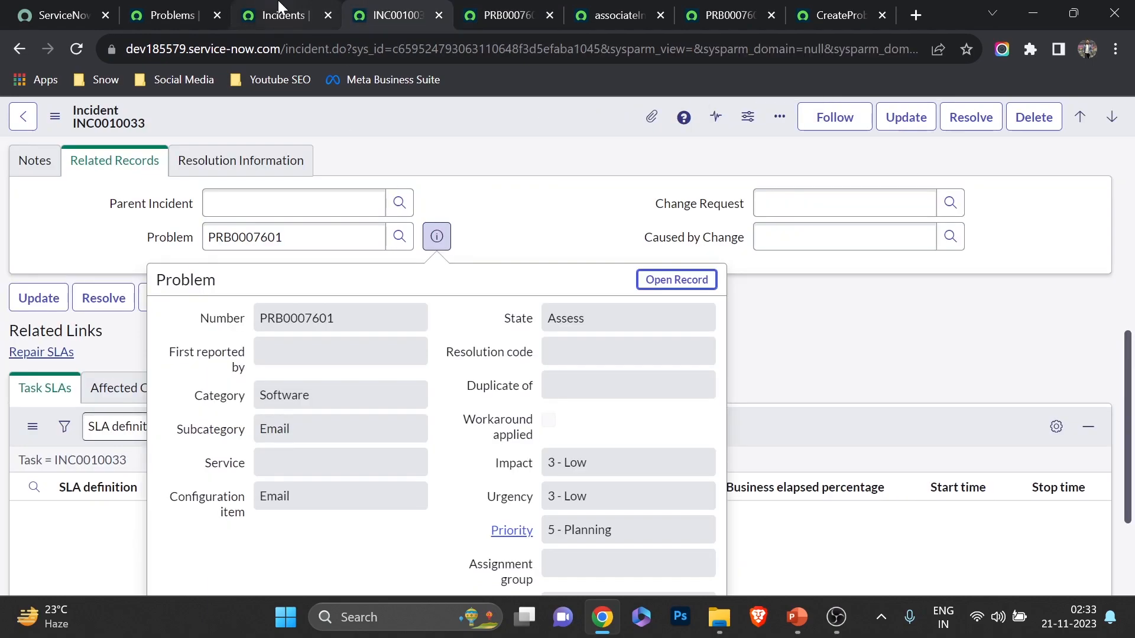
key("ctrl+w")
left_click(319, 8)
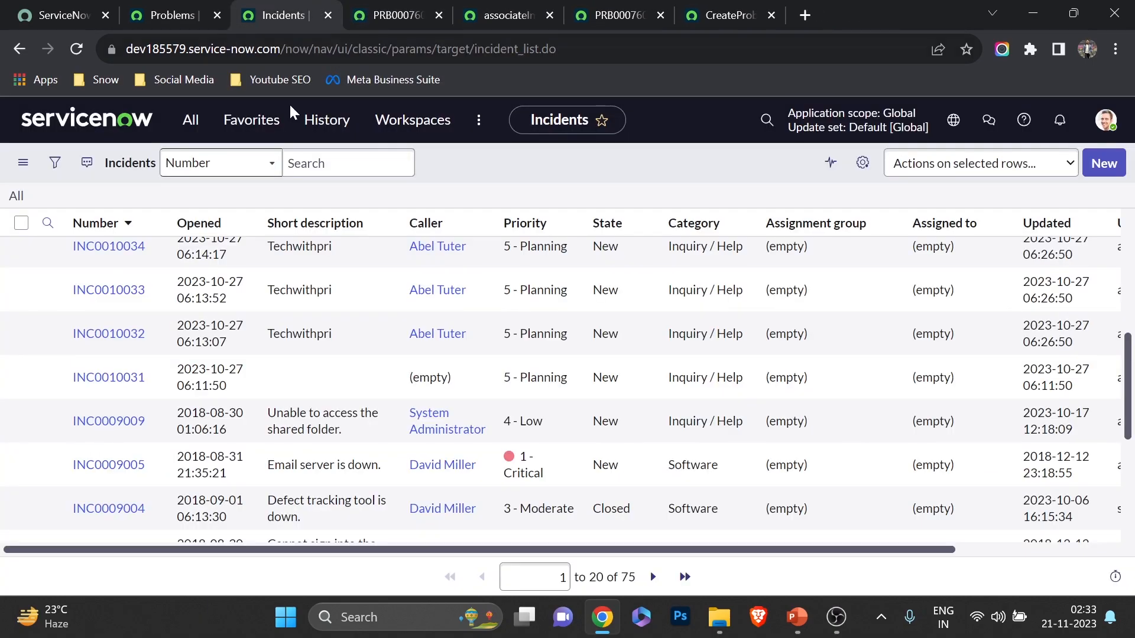
Open incident INC0009005 in a new tab and place that tab directly after the incident list's tab
scroll(104, 399, "down", 4)
scroll(105, 402, "up", 3)
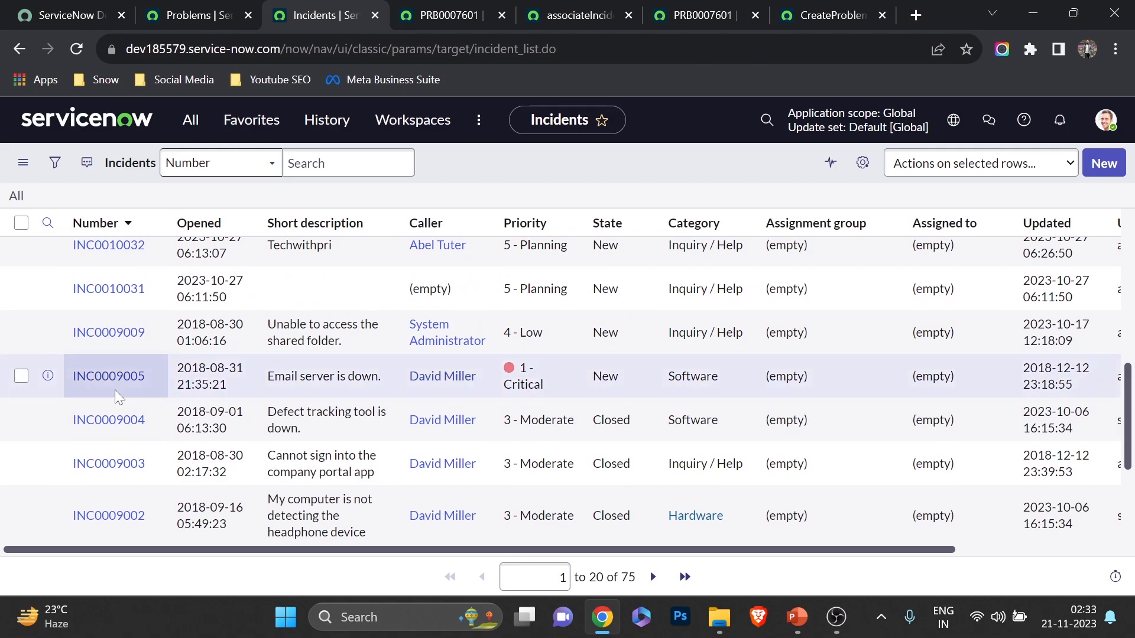
middle_click(110, 378)
left_click(514, 6)
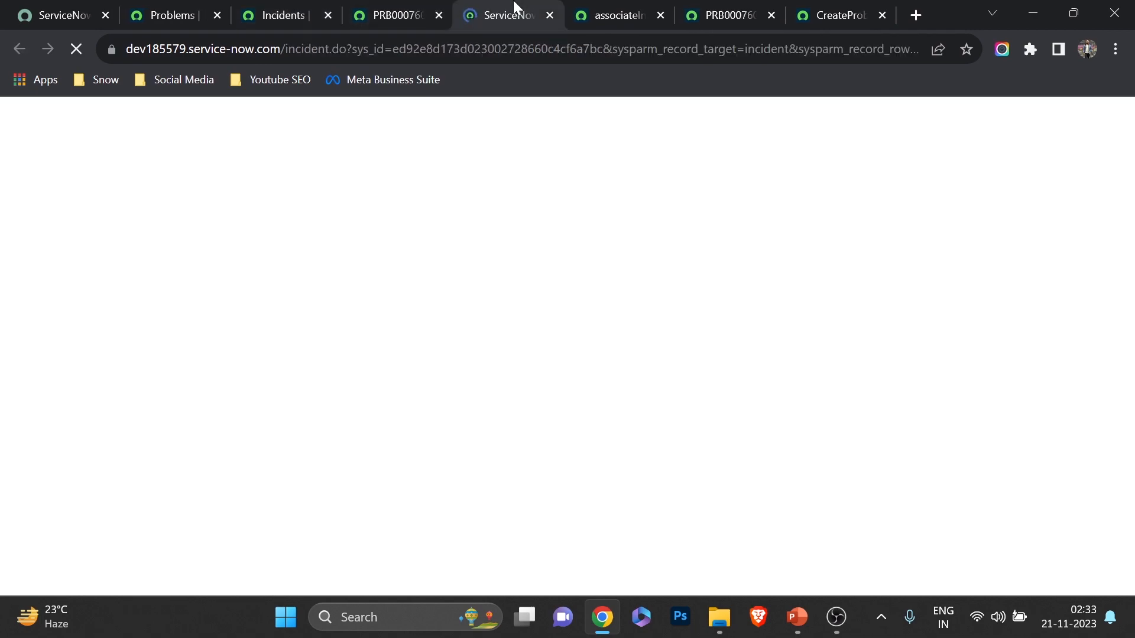
left_click_drag(514, 6, 414, 5)
Set the Problem field of incident INC0009005 to PRB0007601, save, and check the problem's Associate Incident Count
scroll(263, 208, "down", 5)
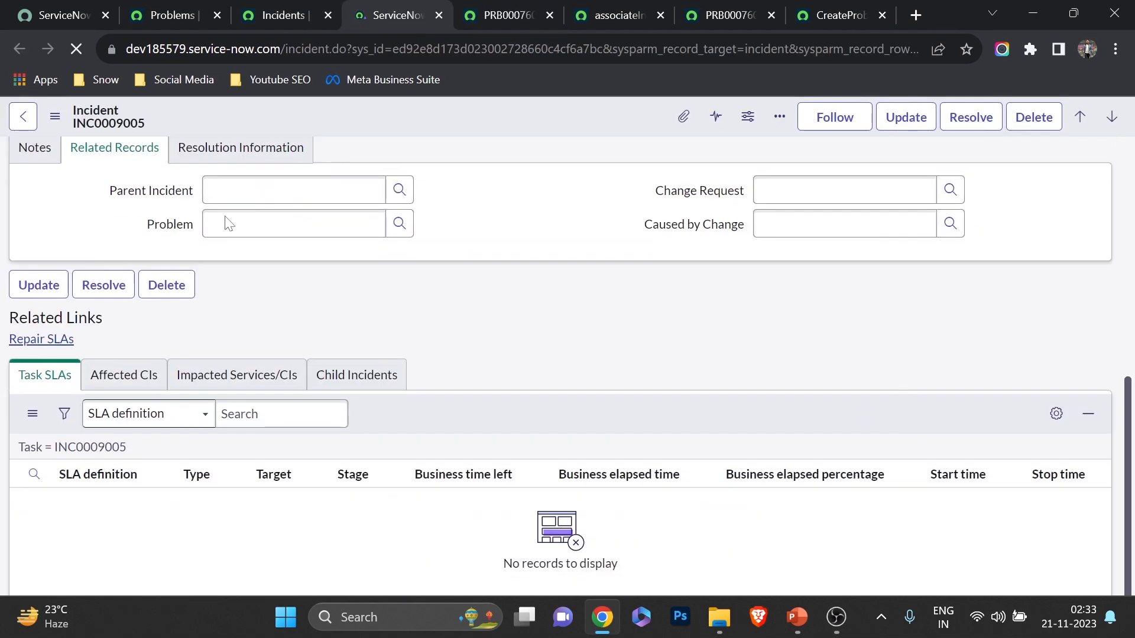
left_click(236, 223)
key("ctrl+v")
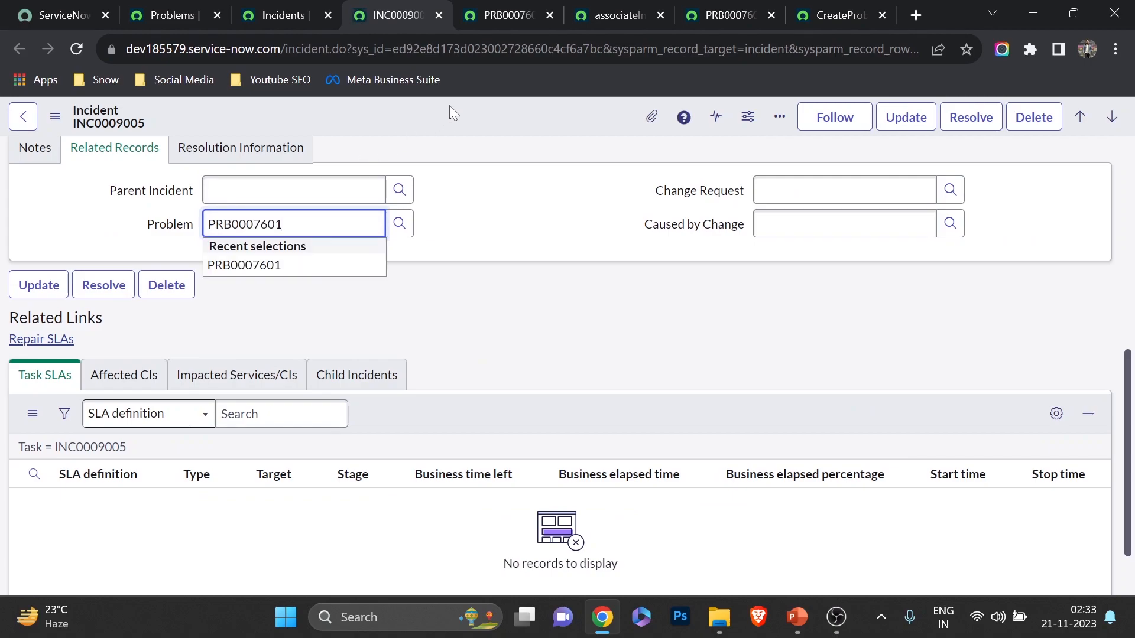
right_click(449, 108)
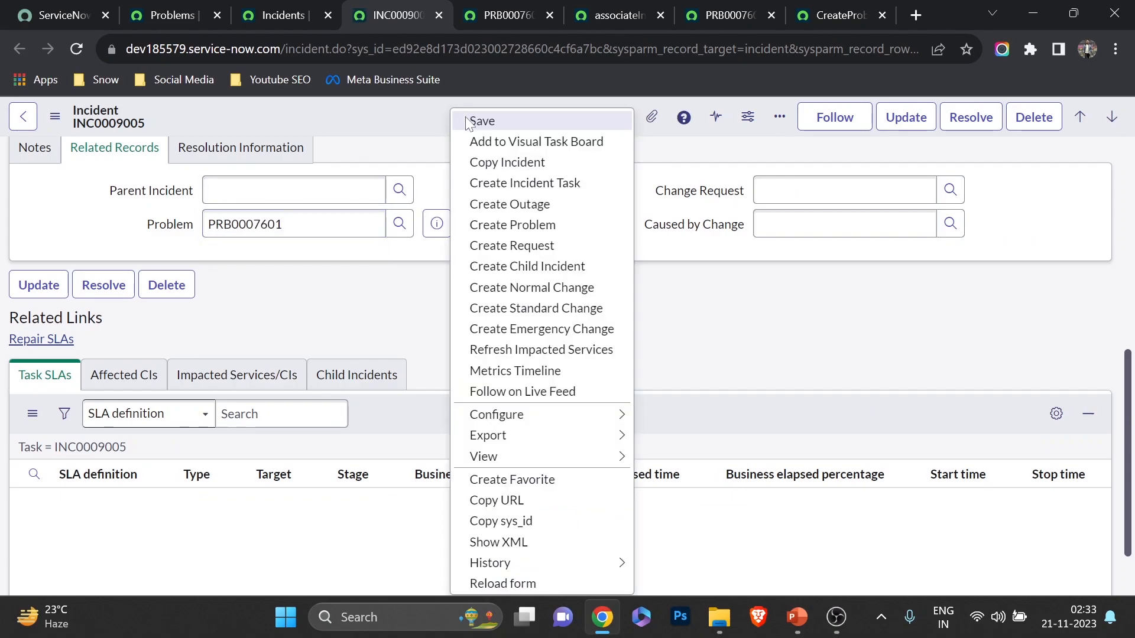
left_click(482, 121)
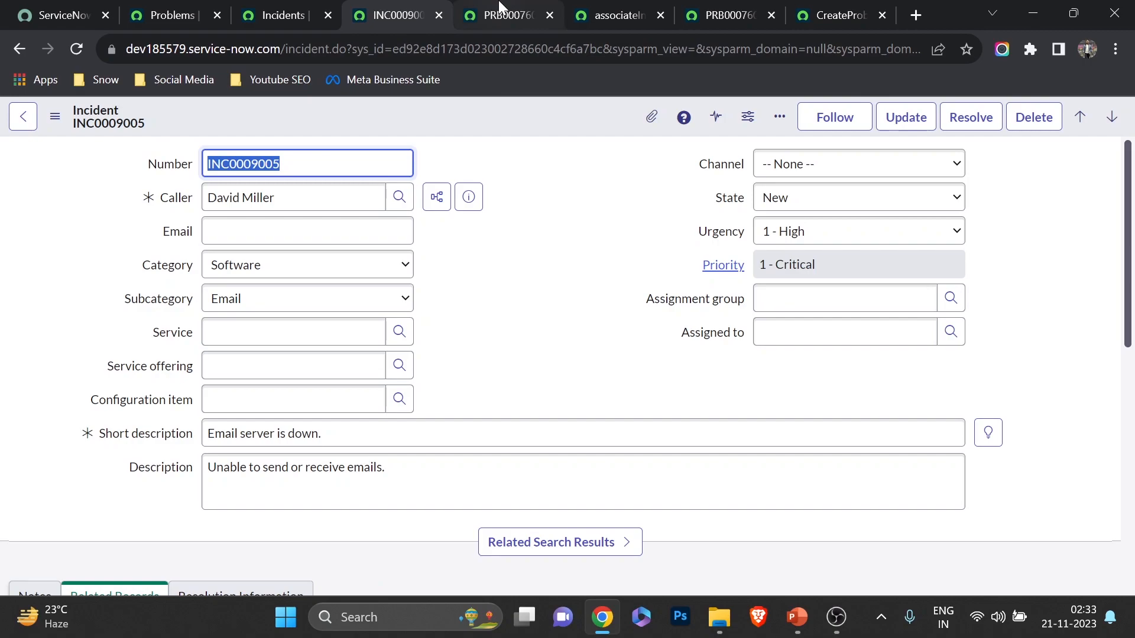
left_click(499, 7)
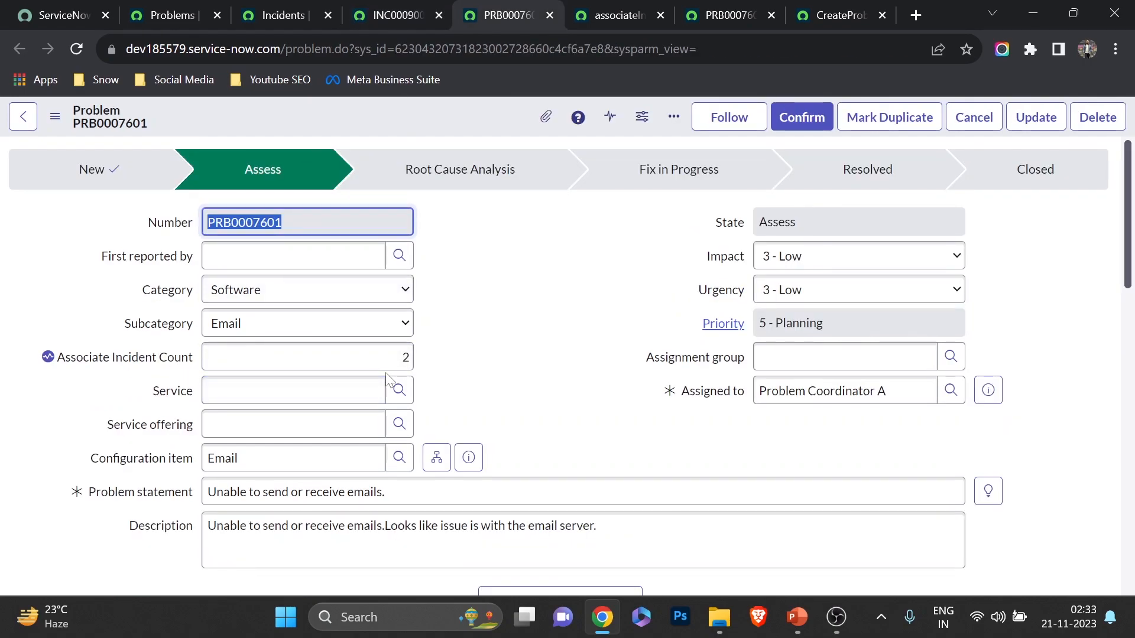